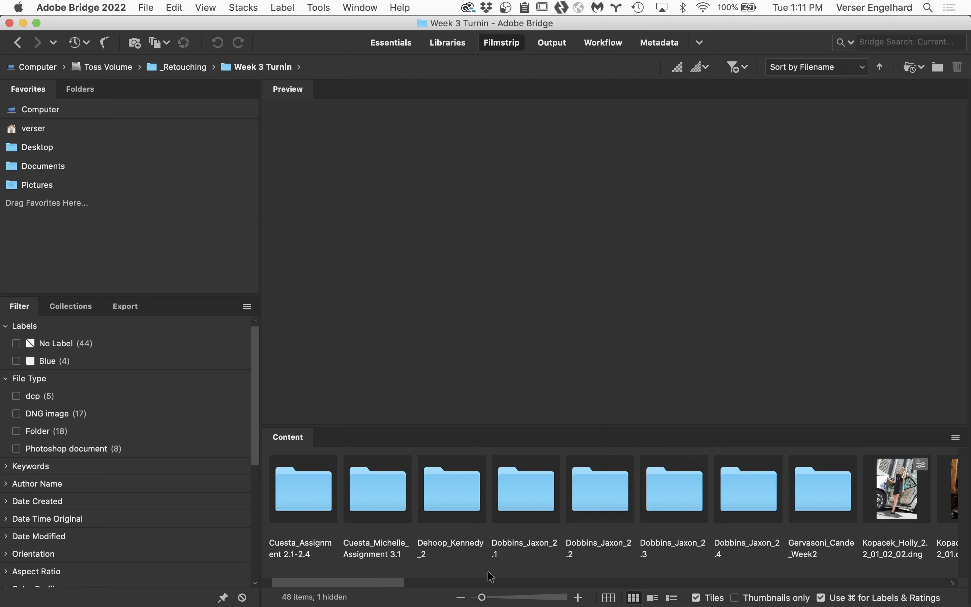
Step: Enlarge the content thumbnails and open the 2.2_01_02_02 DNG of the woman beside the car in Camera Raw
left_click_drag(490, 591, 497, 597)
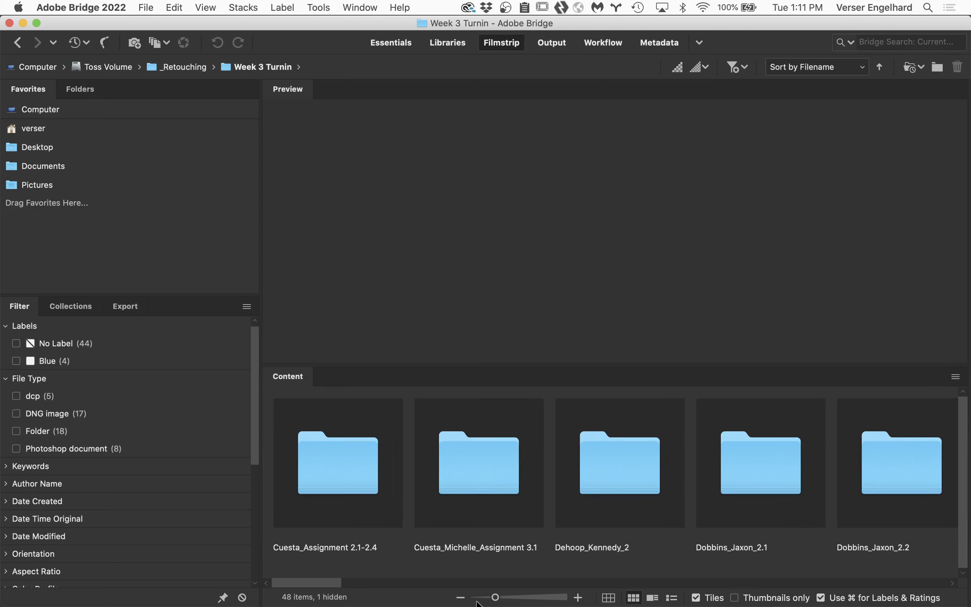
left_click_drag(338, 586, 452, 573)
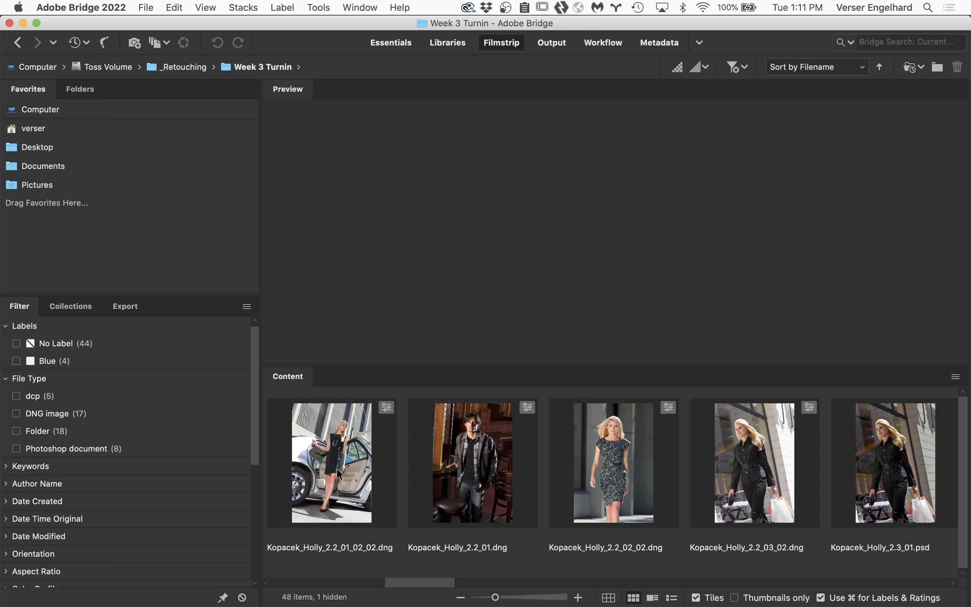
double_click(334, 447)
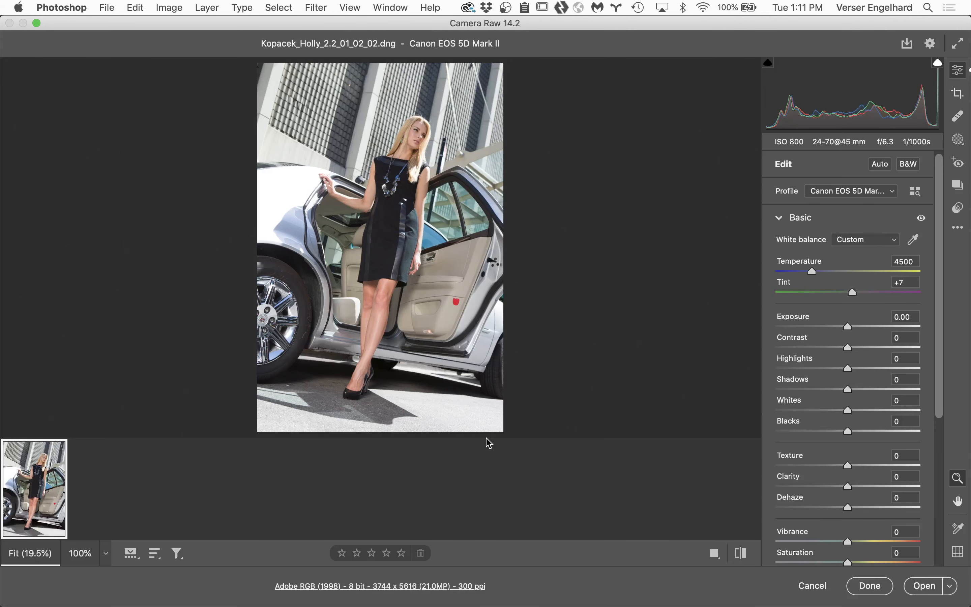
Step: Review the profile choices for the car photo, keep Canon EOS 5D Mark II selected, and cancel out of Camera Raw
left_click(893, 192)
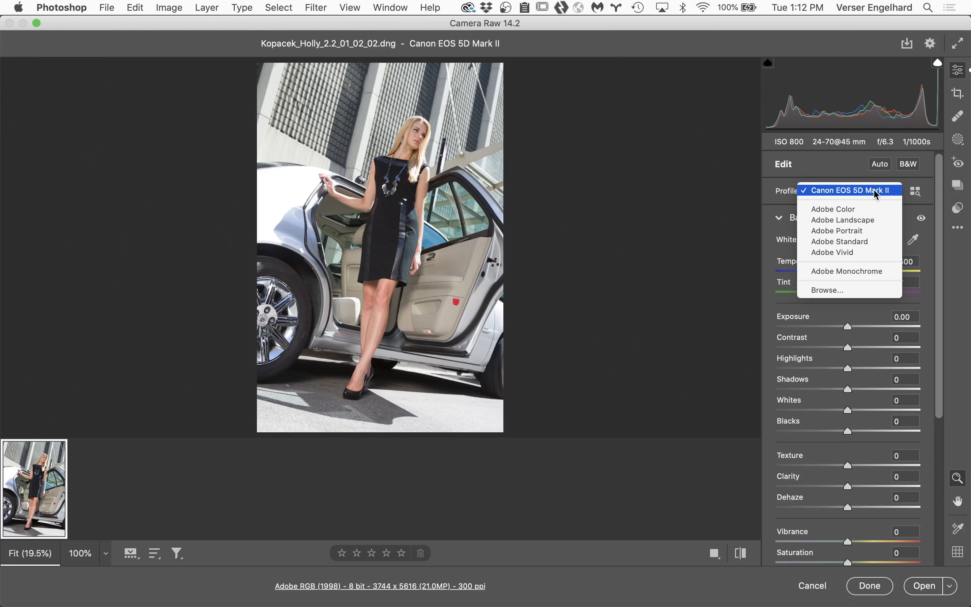
left_click(679, 117)
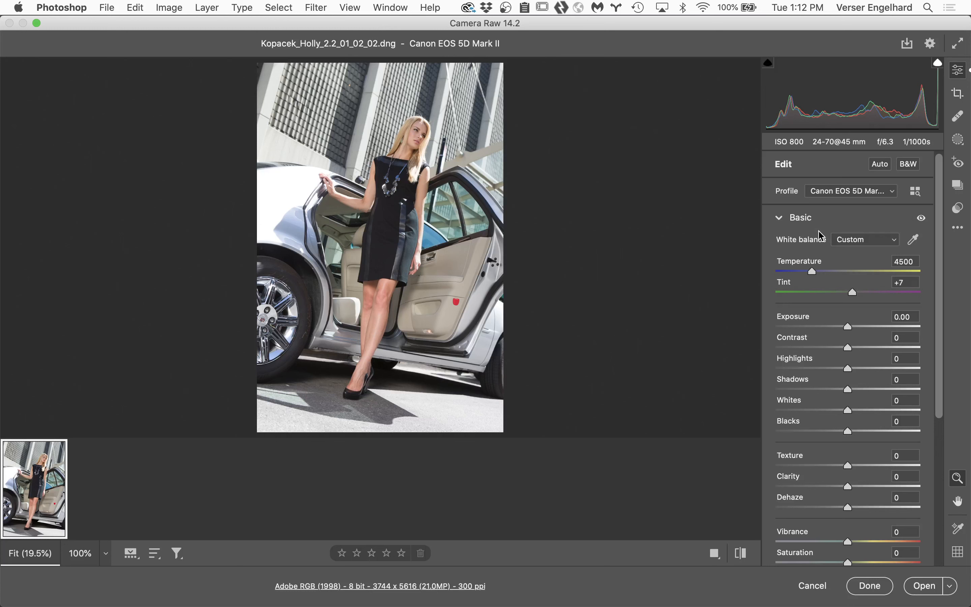
left_click(857, 191)
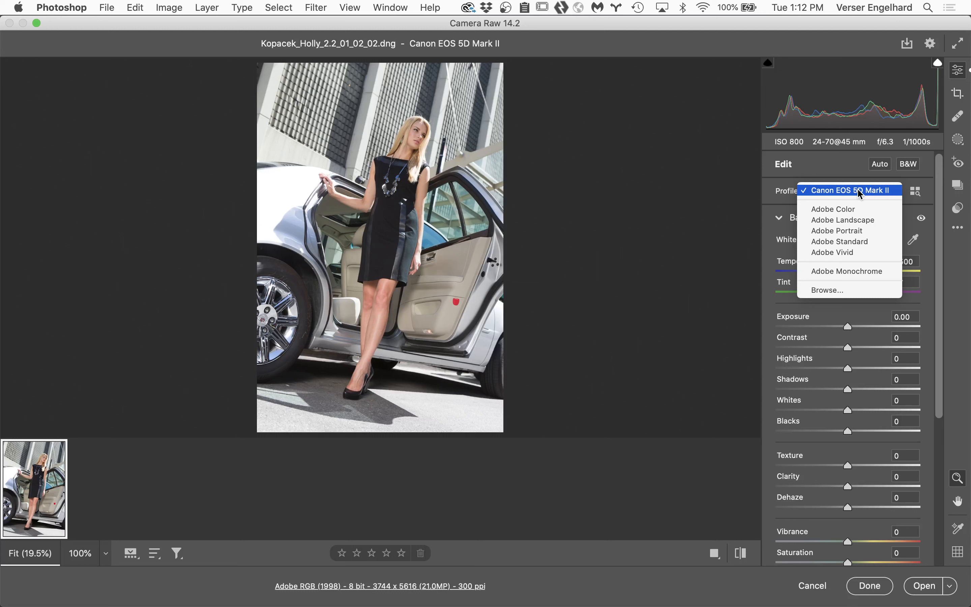
left_click(857, 188)
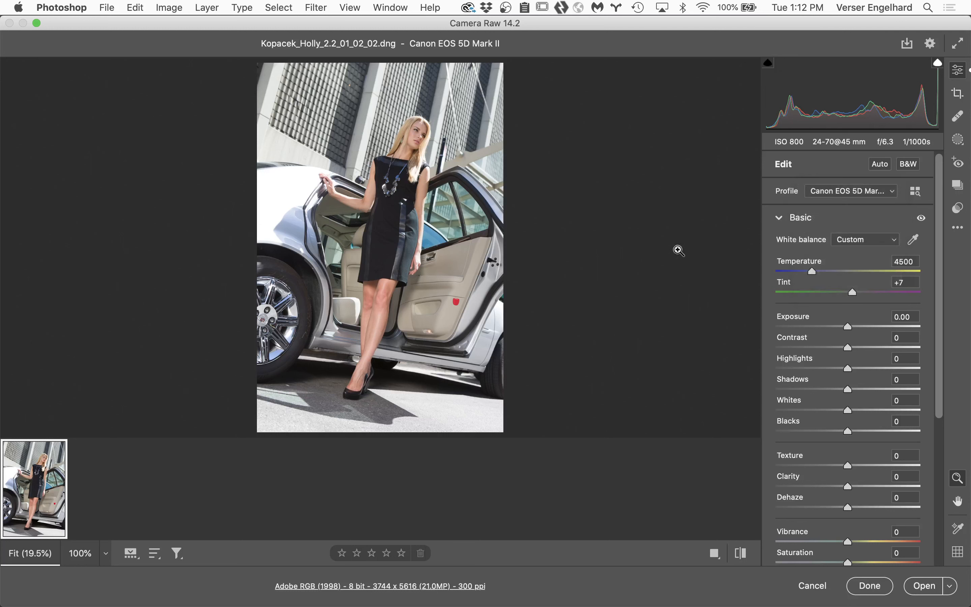
left_click(813, 585)
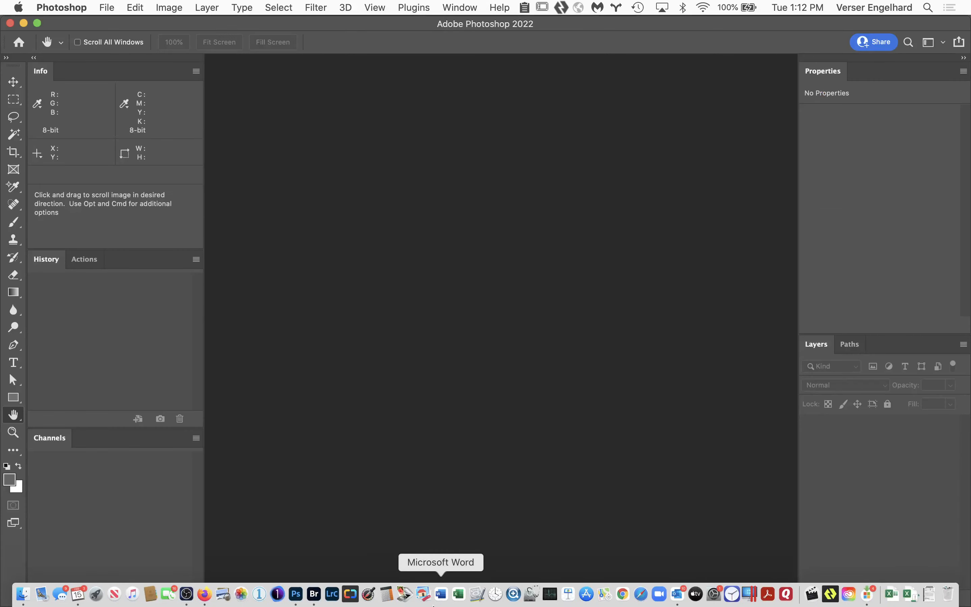
Step: Switch to Bridge, open the 2.2_01 DNG of the man in the bar, and check its profile choices in Camera Raw
left_click(314, 594)
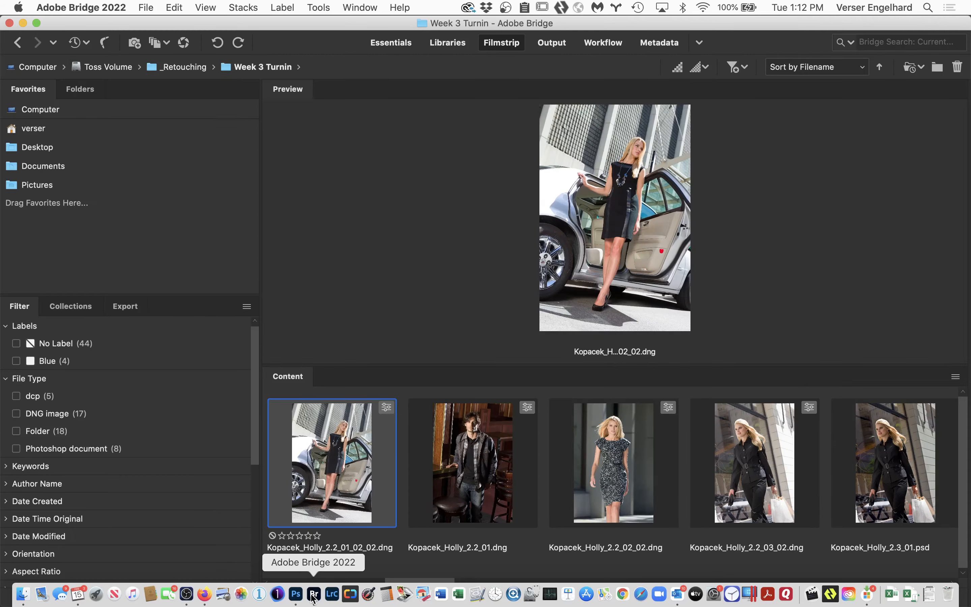
double_click(476, 485)
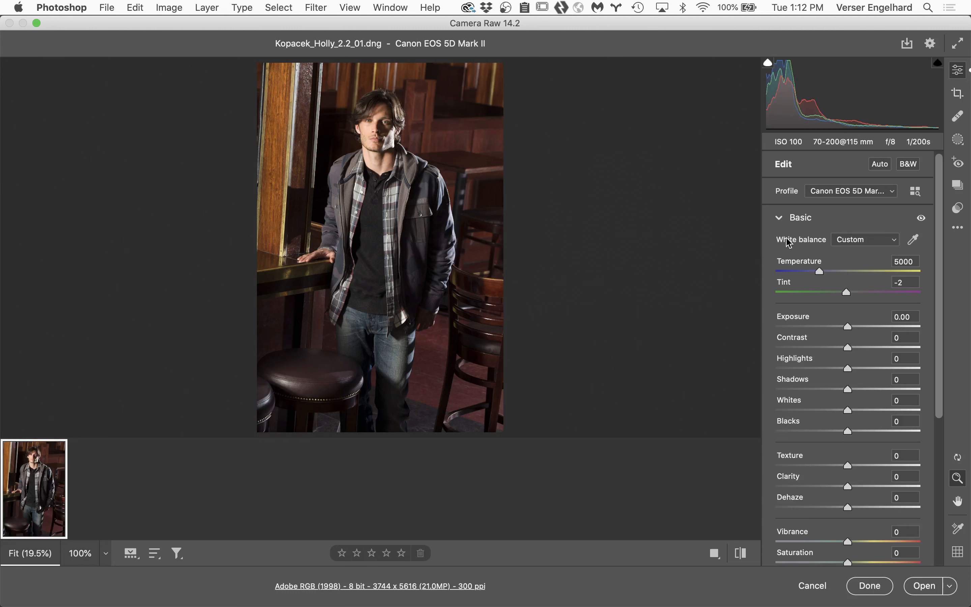
left_click(887, 191)
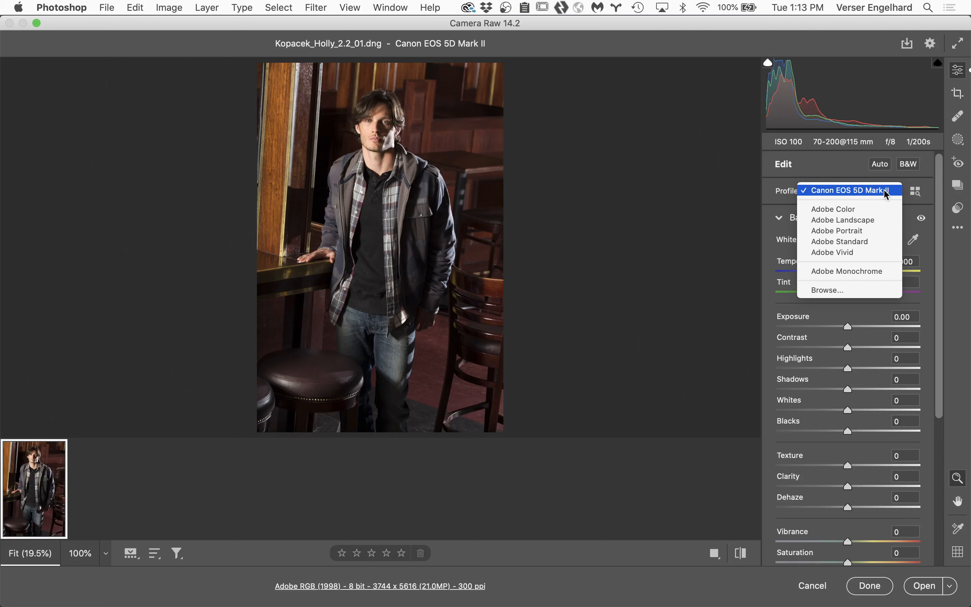
left_click(886, 193)
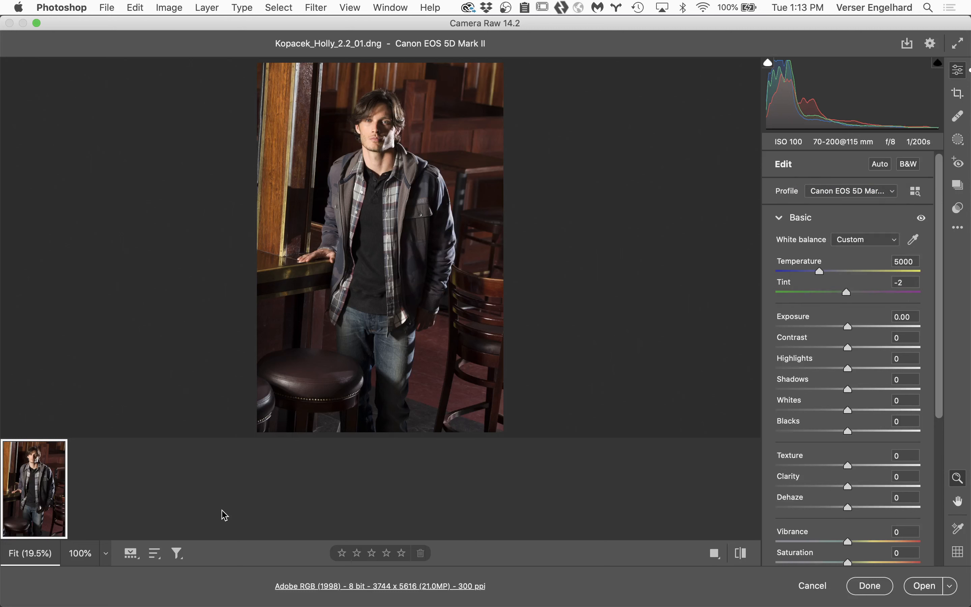
Step: Switch to Bridge and go back through the visited folders to Week 3 Turnin
mouse_move(300, 597)
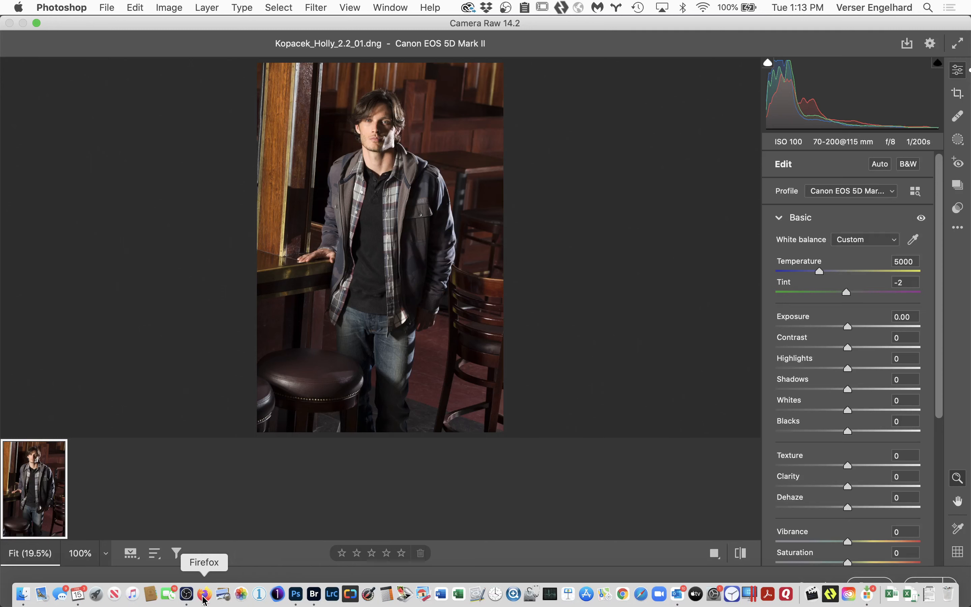
left_click(311, 596)
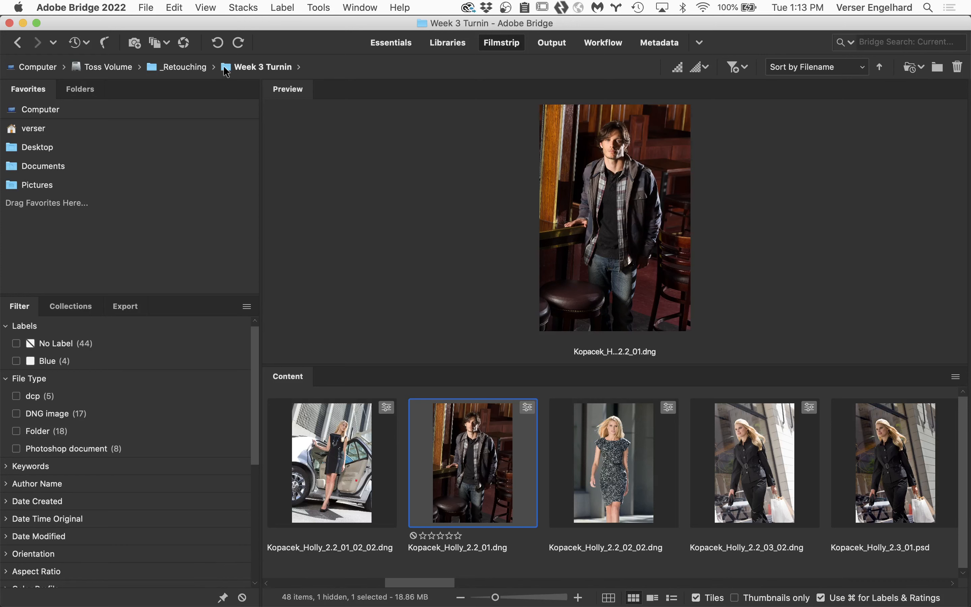
left_click(227, 72)
left_click(369, 140)
left_click(253, 65)
left_click(309, 162)
left_click(227, 70)
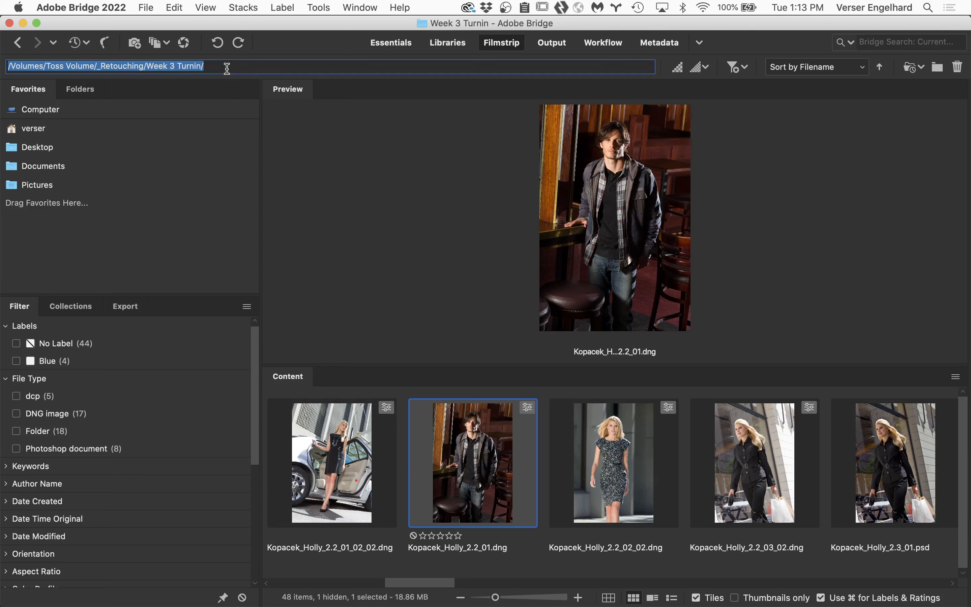
left_click(302, 149)
left_click(21, 44)
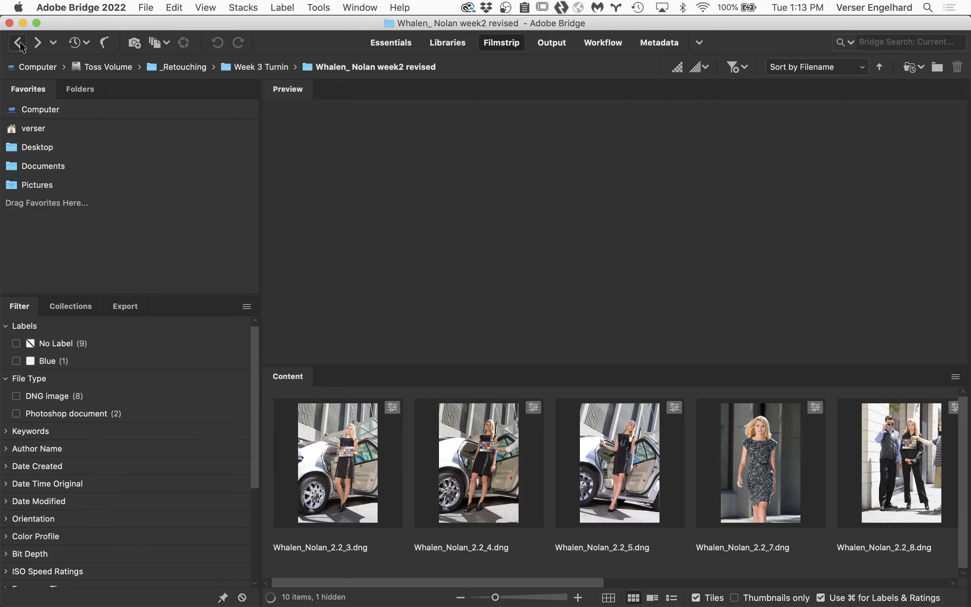
left_click(20, 45)
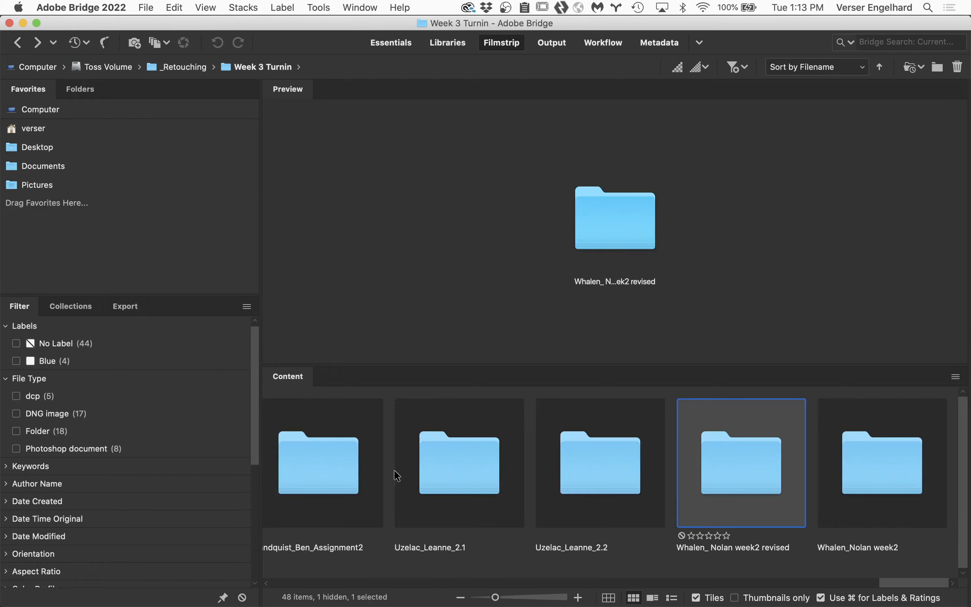
Step: Open the 2.3 PSD from the Assignment 2.1-2.4 folder in Photoshop, cancelling the pending Camera Raw window
scroll(359, 532, "up", 10)
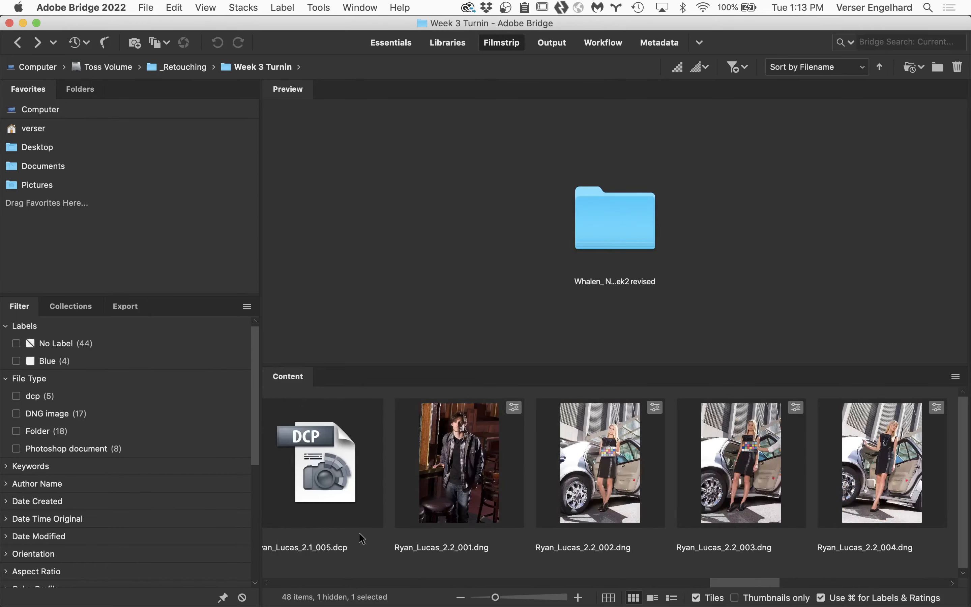
scroll(359, 532, "up", 15)
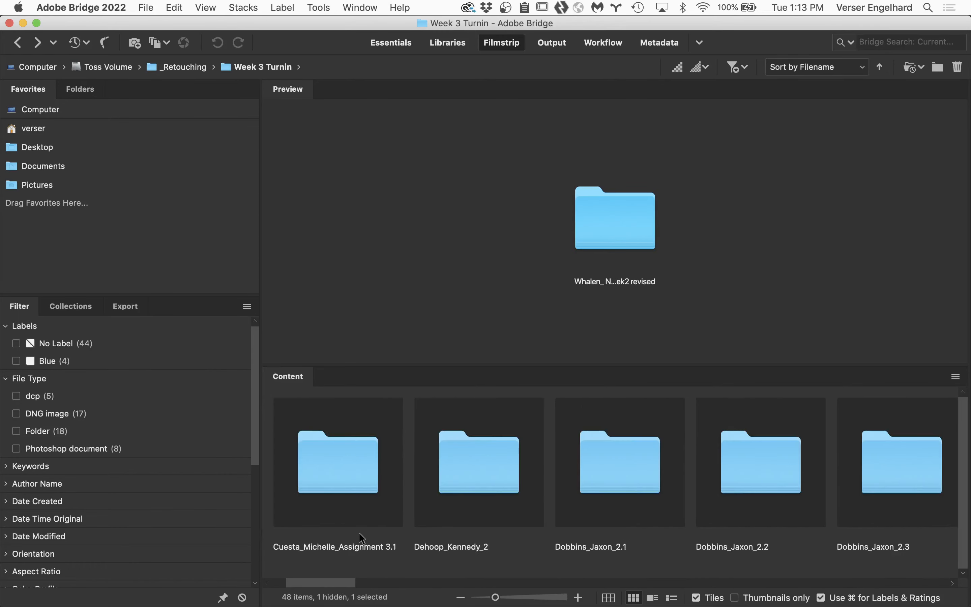
double_click(360, 464)
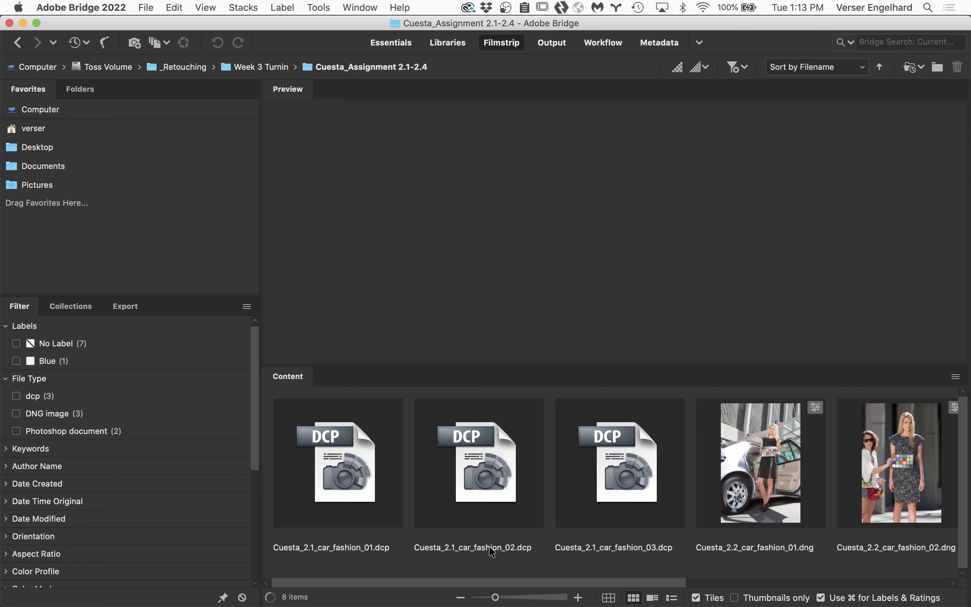
left_click_drag(499, 582, 770, 578)
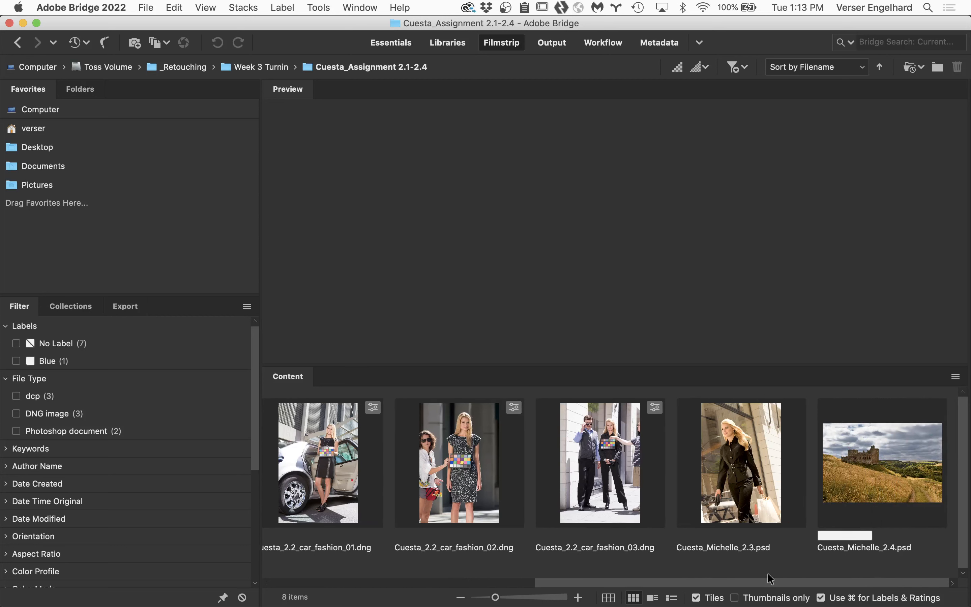
left_click(738, 451)
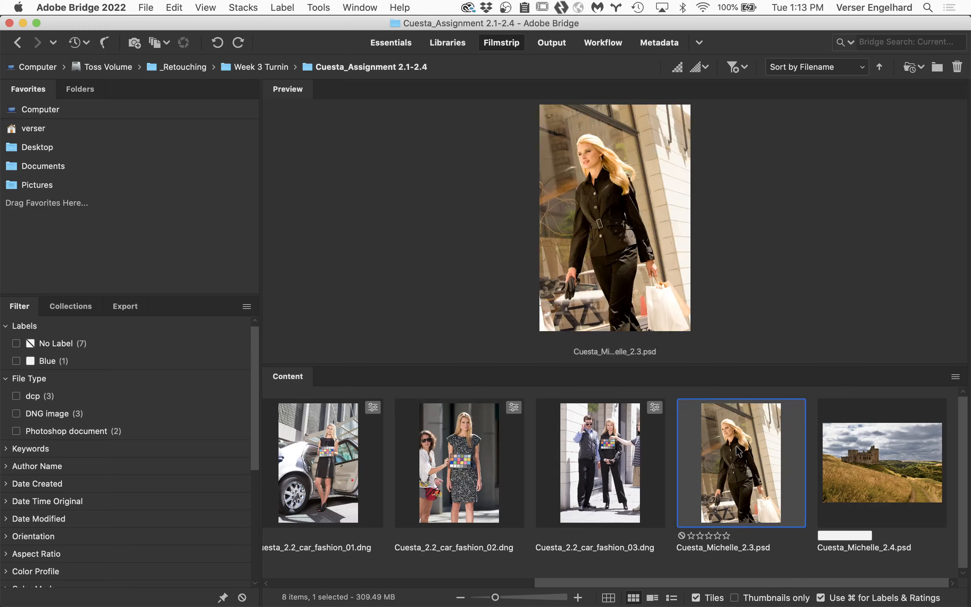
double_click(738, 451)
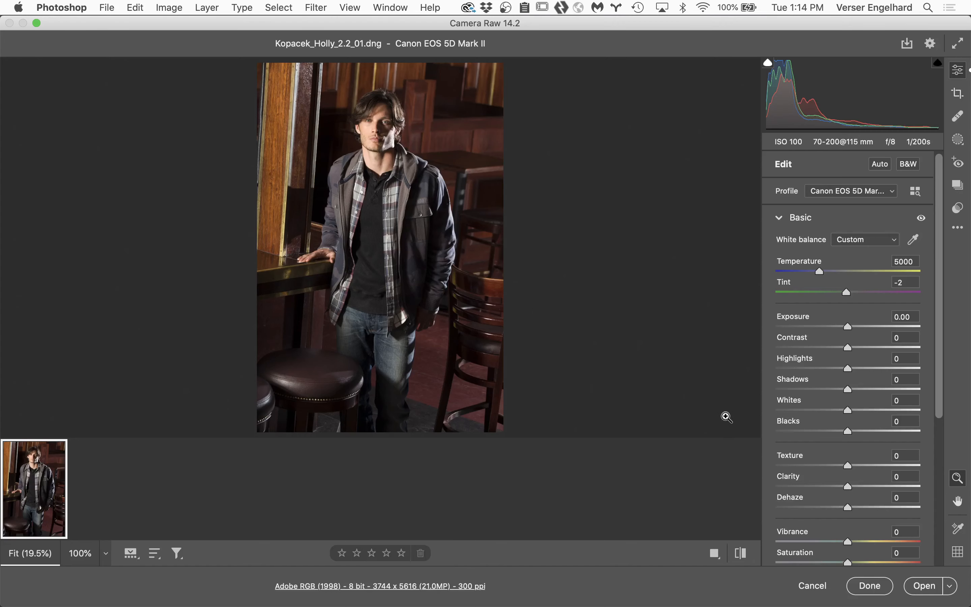
left_click(800, 586)
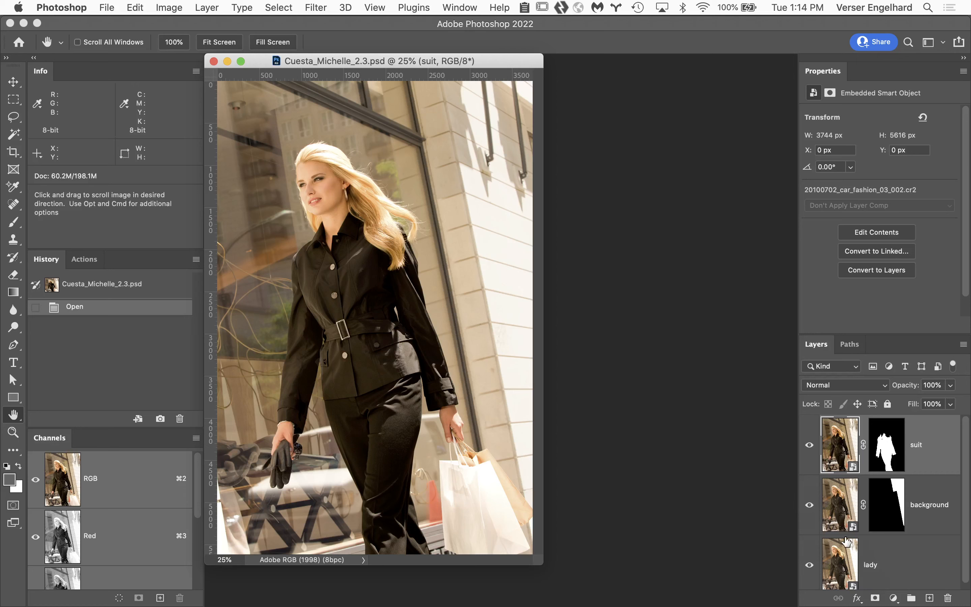
Step: Examine the Camera Raw settings and profile choices of the lady smart object, closing them without changes
double_click(844, 560)
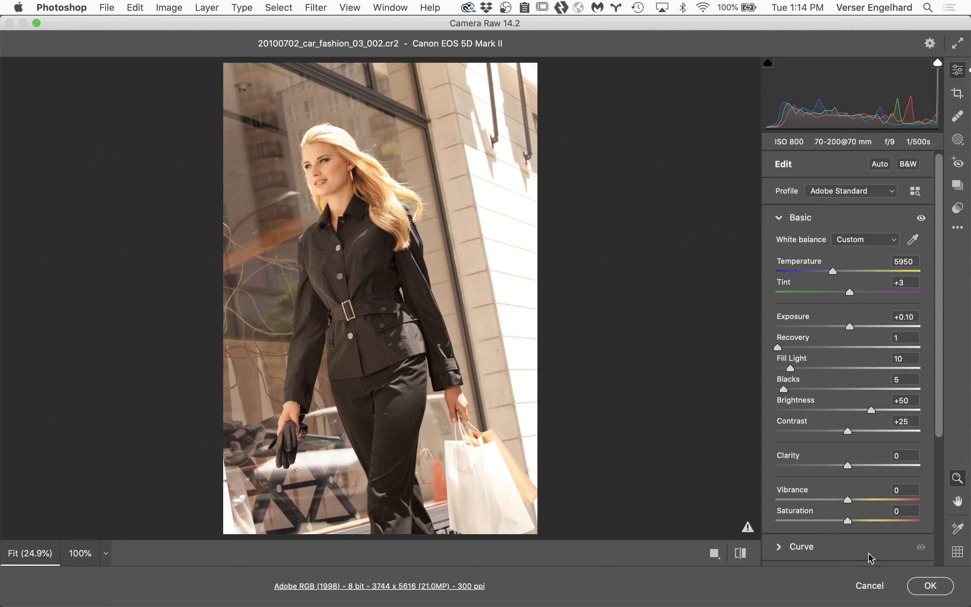
left_click(872, 590)
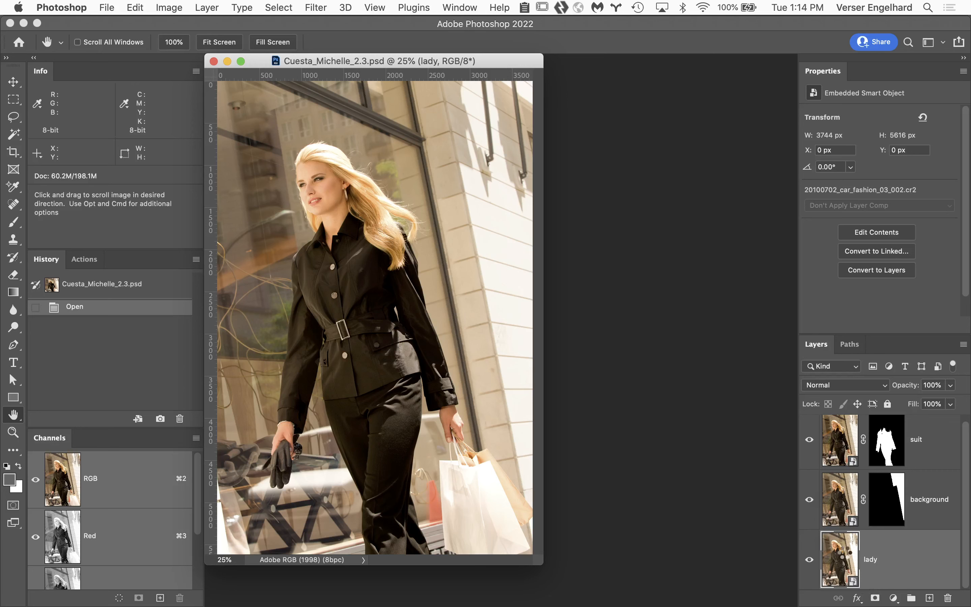
double_click(844, 553)
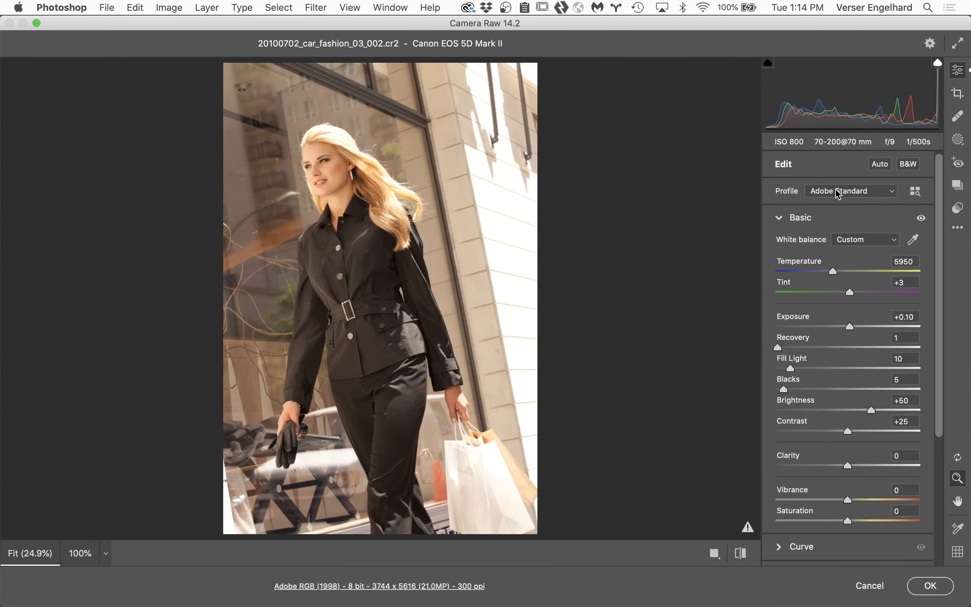
left_click(876, 191)
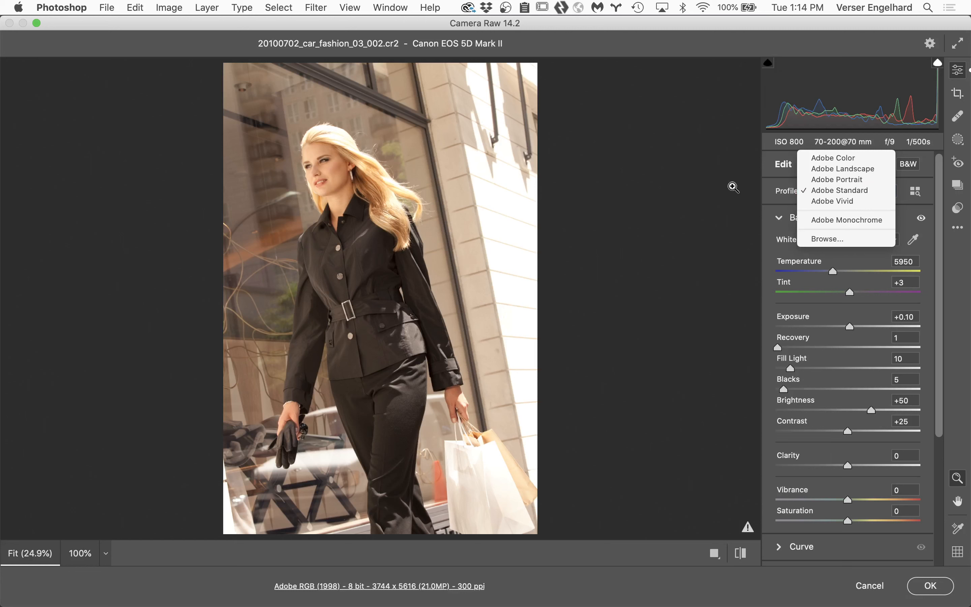
left_click(715, 188)
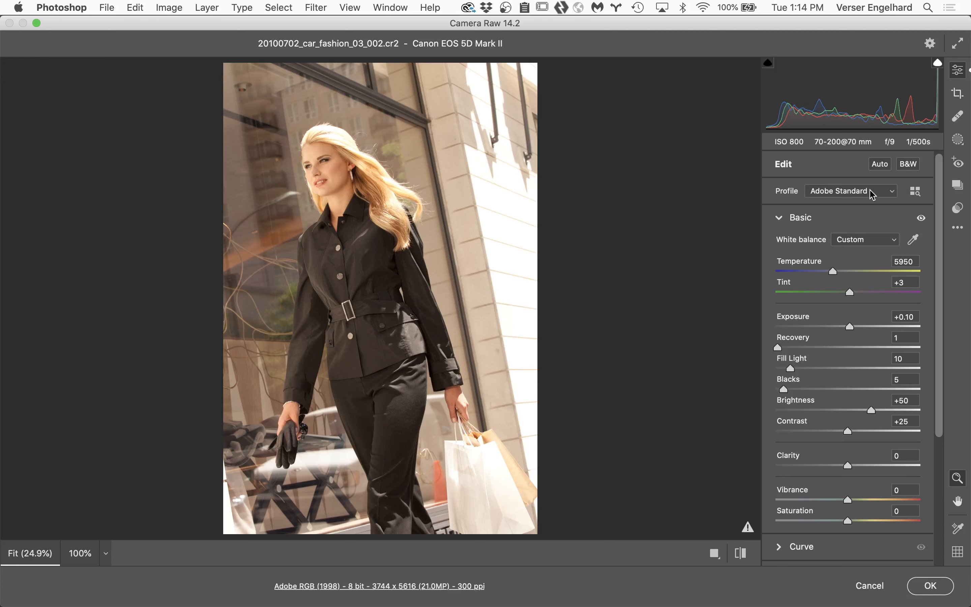
left_click(870, 589)
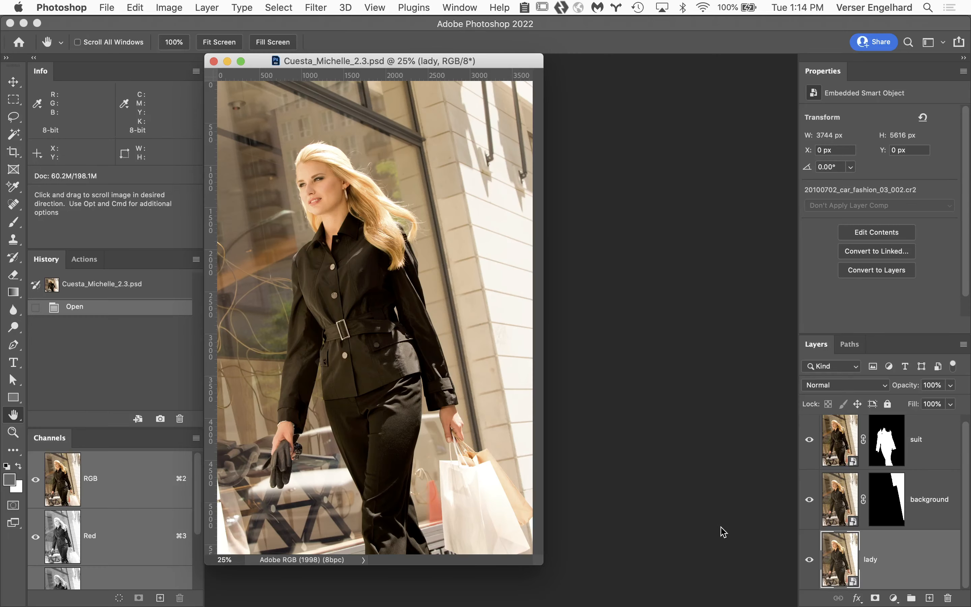
Step: Switch to Bridge, return to the Week 3 Turnin folder, and open the third student's assignment folder
mouse_move(205, 594)
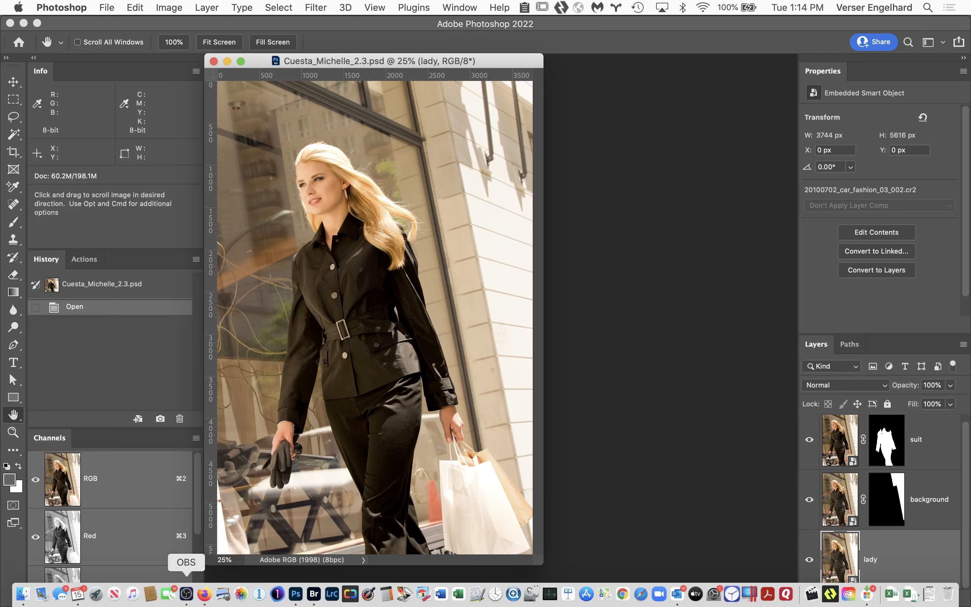
left_click(313, 594)
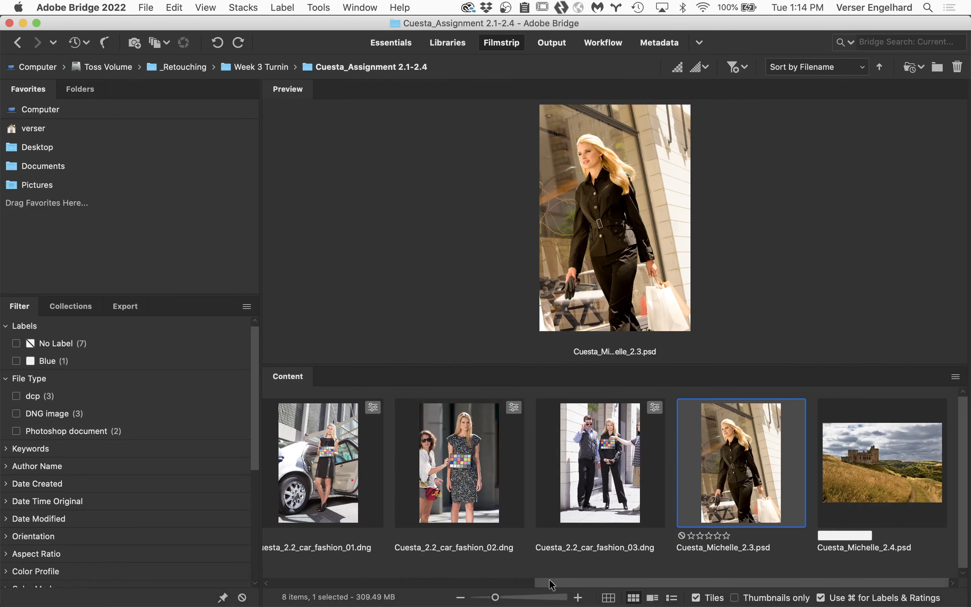
left_click_drag(549, 582, 209, 563)
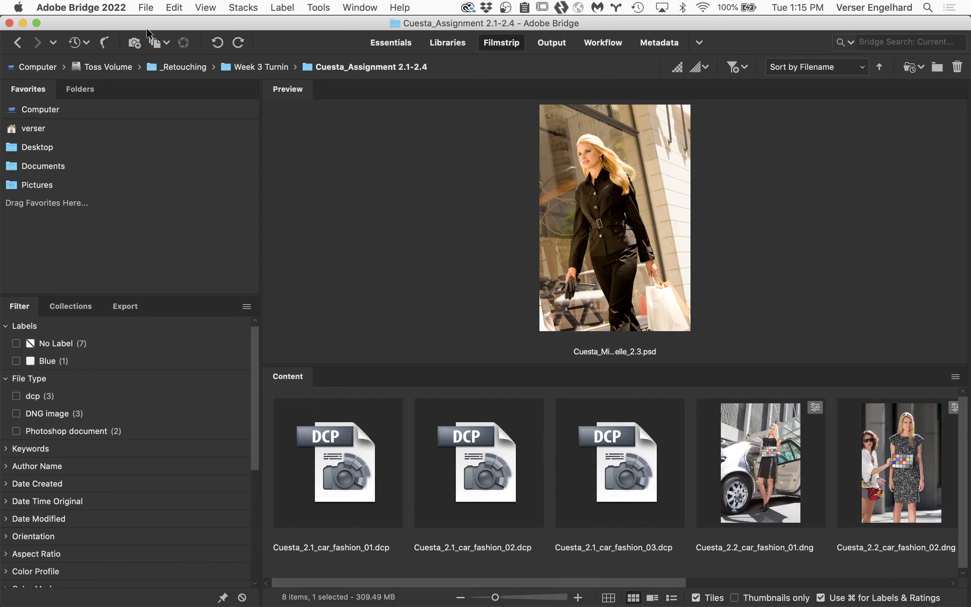
left_click(12, 43)
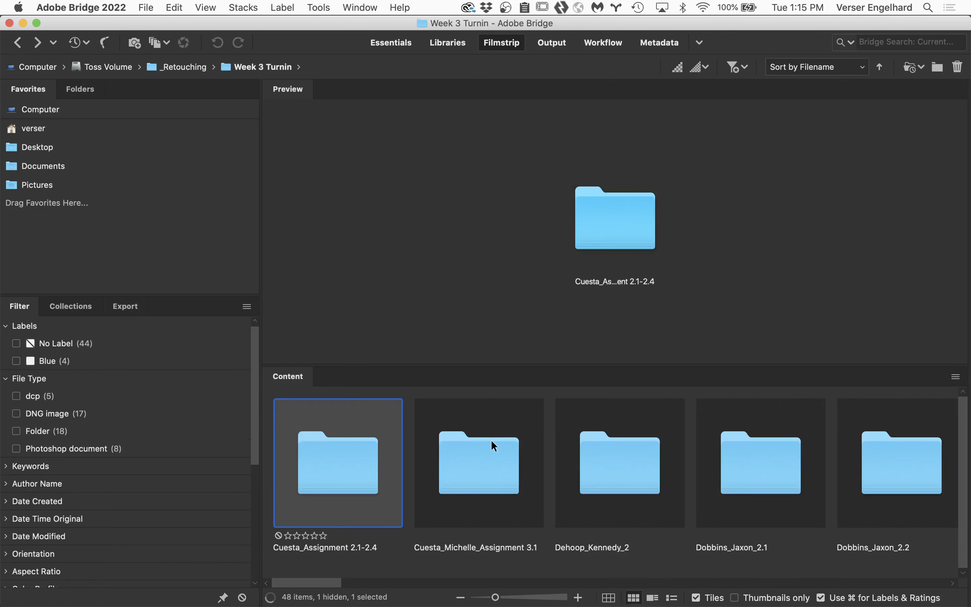
double_click(644, 472)
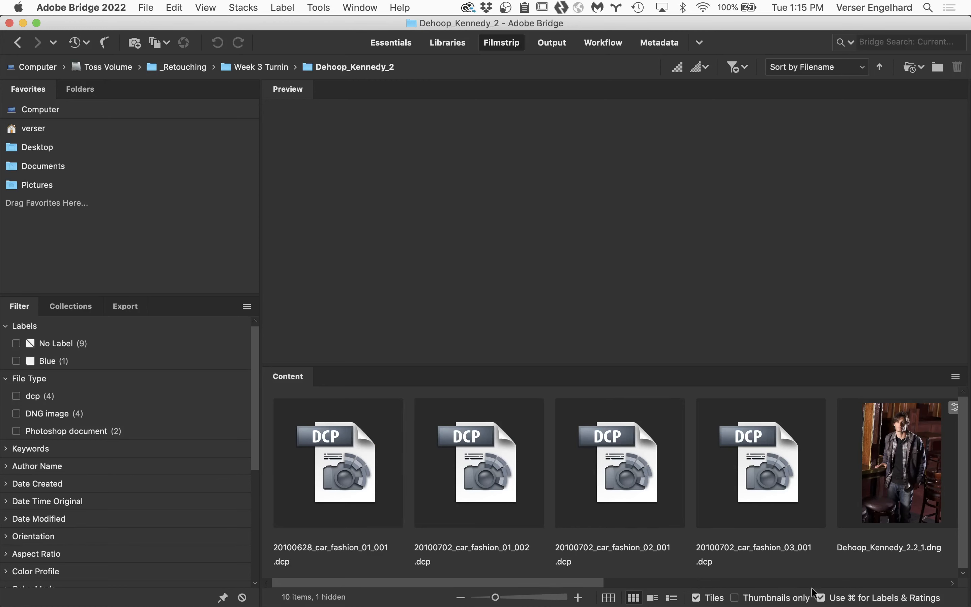
Step: Open the student's 2.3 PSD in Photoshop and open its Raw Image smart object in Camera Raw
scroll(596, 588, "right", 10)
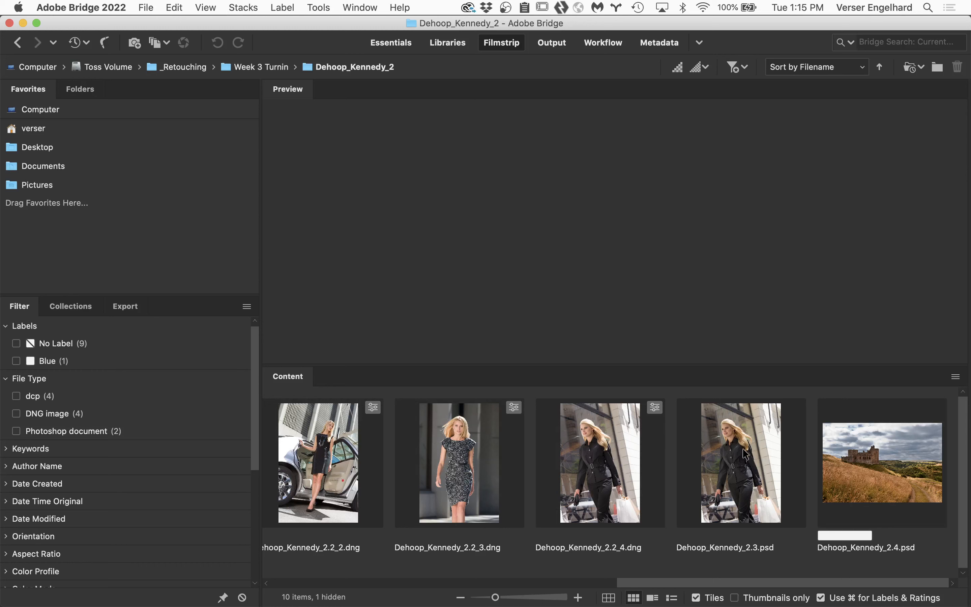
double_click(745, 454)
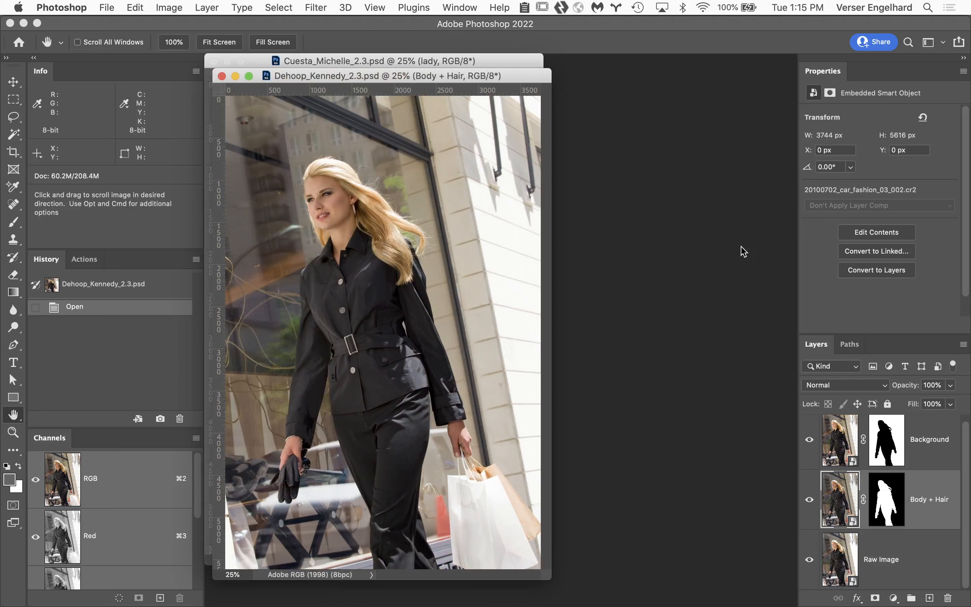
double_click(841, 559)
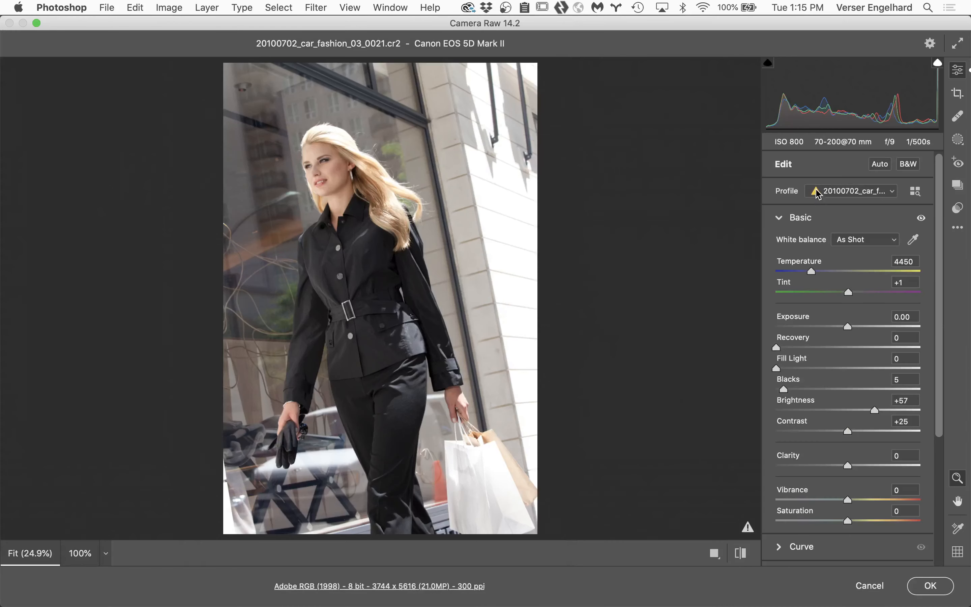
Step: Try the Adobe Standard profile on the Raw Image smart object, cancelling Camera Raw without applying it
mouse_move(820, 195)
left_click(850, 195)
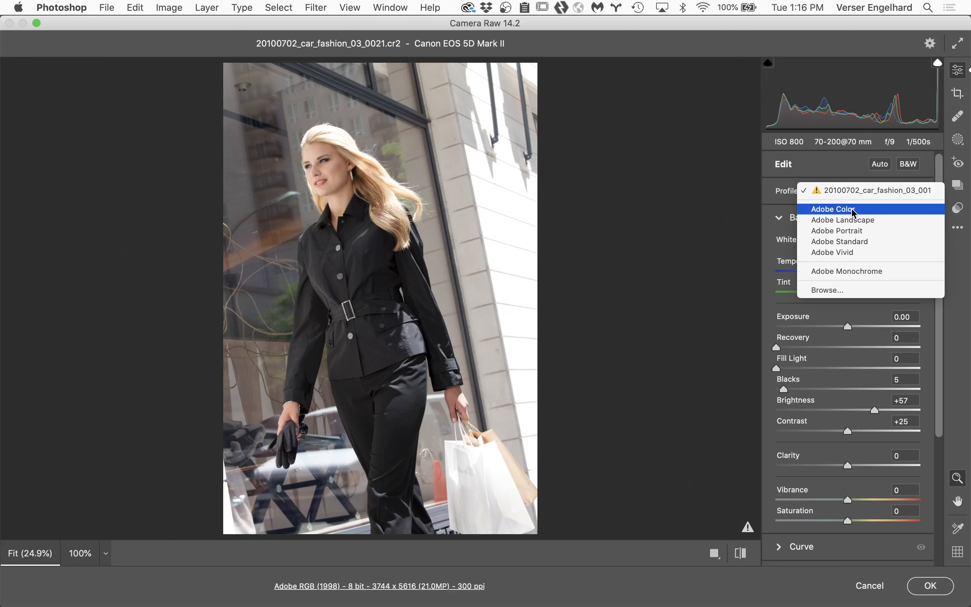
left_click(845, 242)
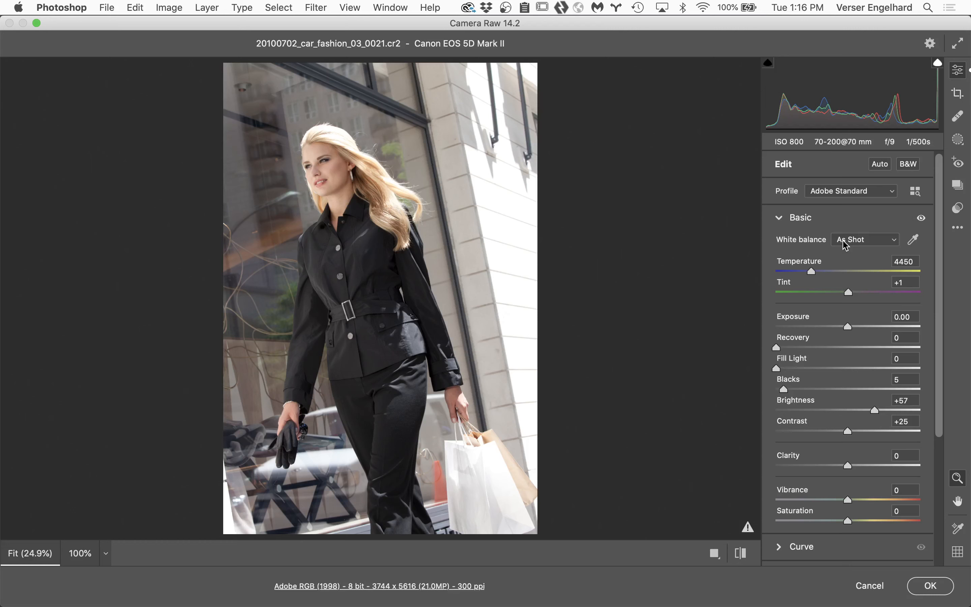
left_click(869, 586)
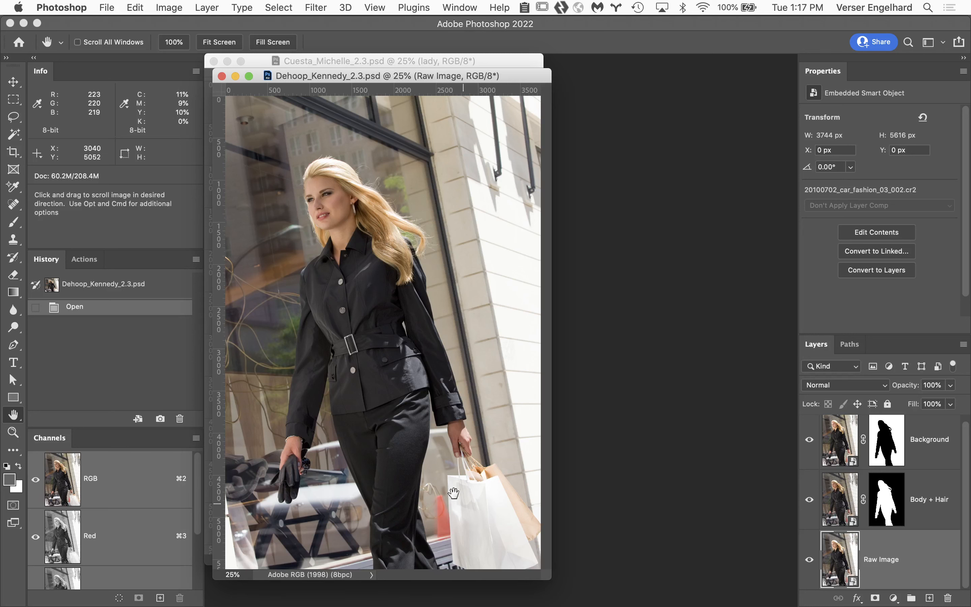
Step: Close both open PSD documents, and switch to Bridge to return to the Week 3 Turnin folder
left_click(221, 76)
left_click(213, 61)
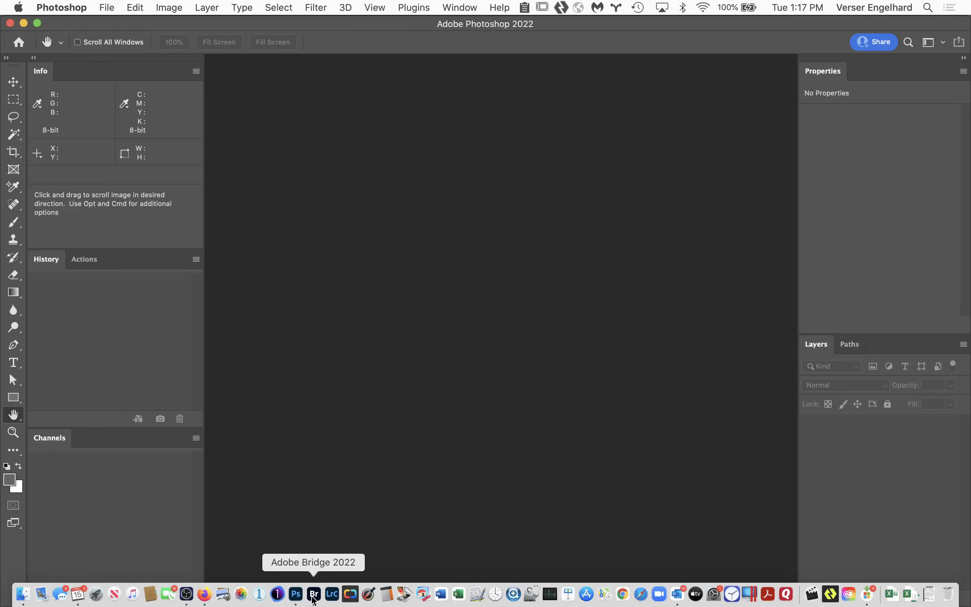
left_click(315, 594)
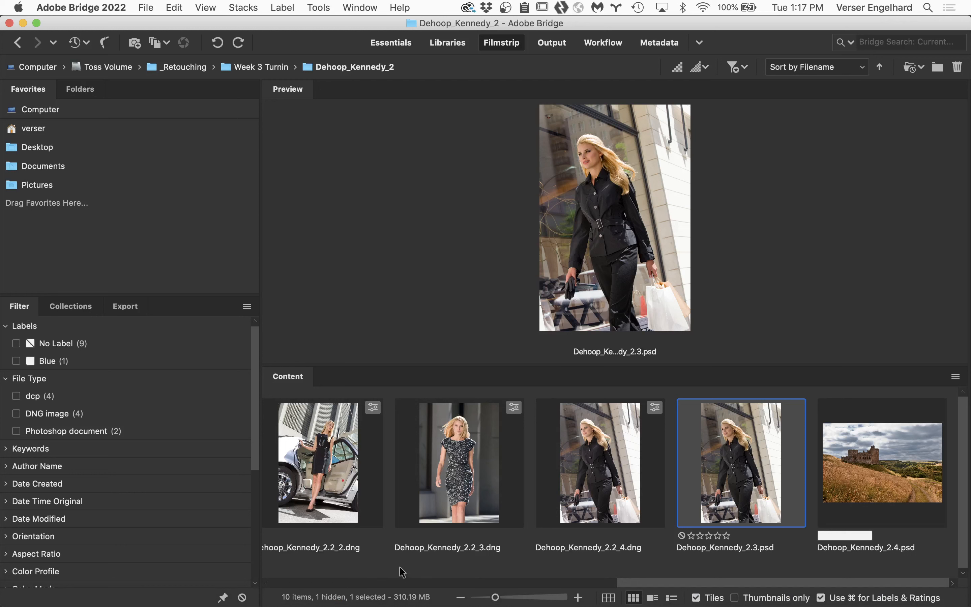
left_click(226, 68)
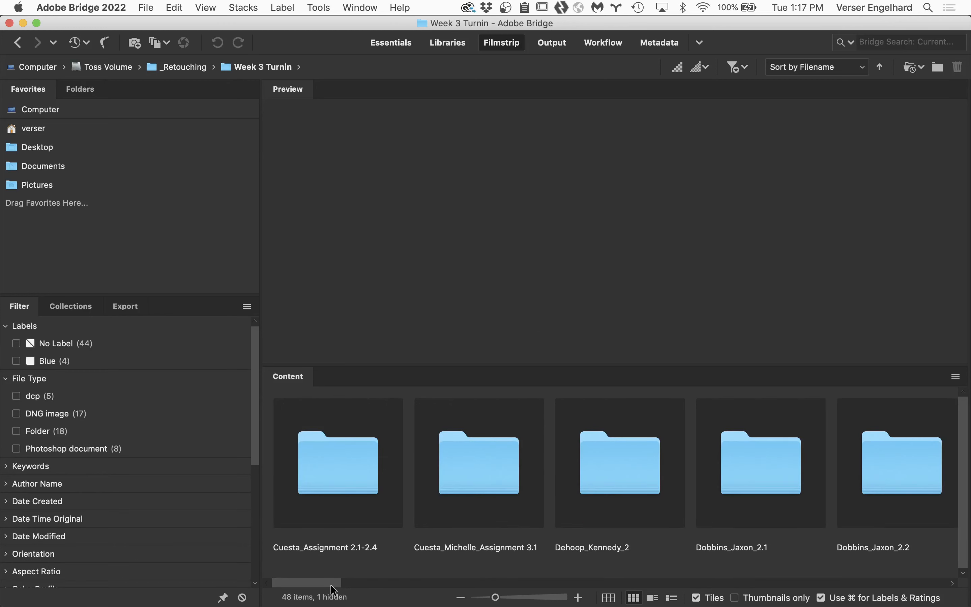
Step: Open the student folder ending in 2.3 and open the 2.3 PSD inside it in Photoshop
left_click_drag(331, 584, 385, 582)
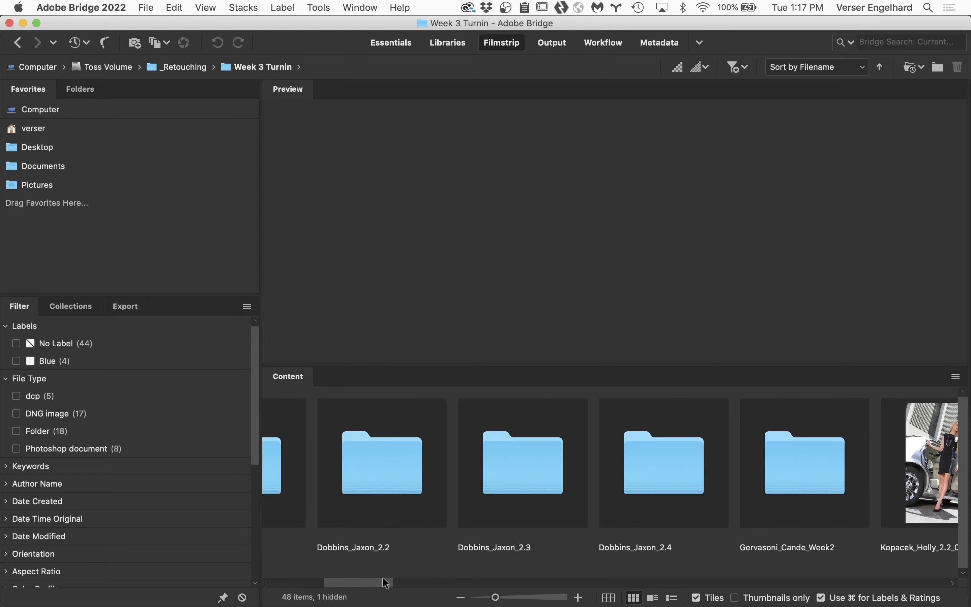
left_click(532, 466)
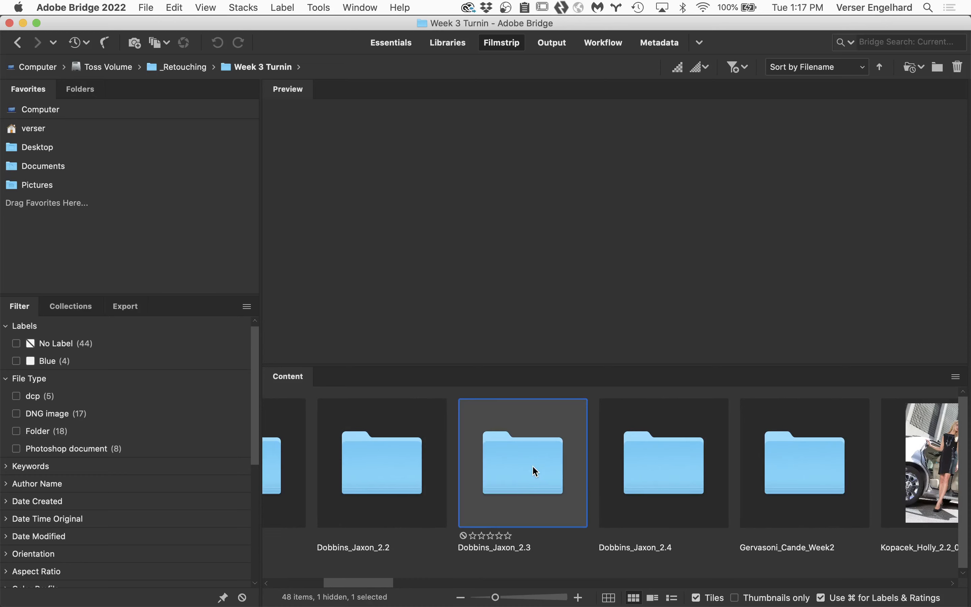
double_click(532, 465)
double_click(327, 473)
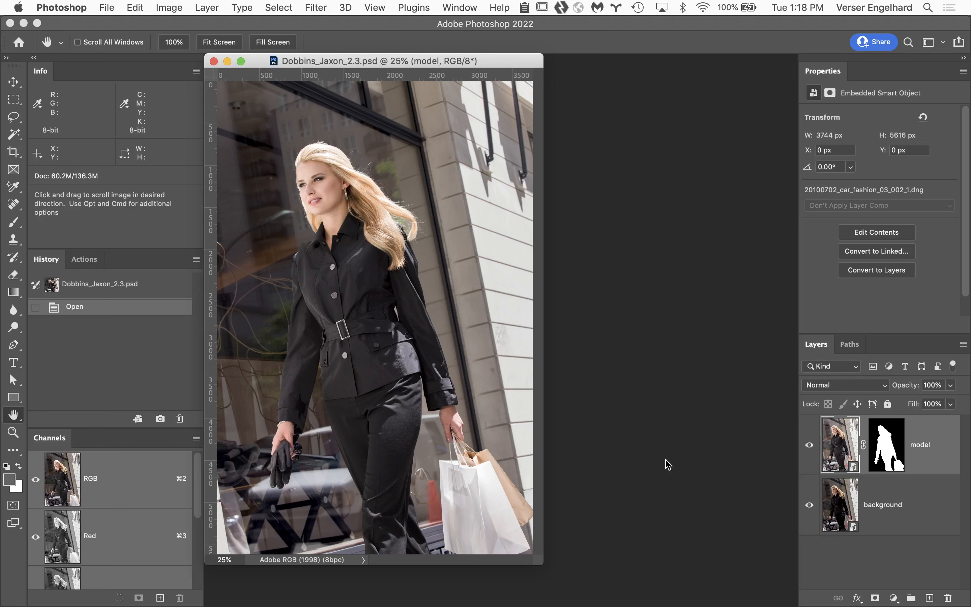
Step: Open the background smart object in Camera Raw and examine its profile choices, keeping the custom Canon EOS 5D Mark II profile
left_click(844, 507)
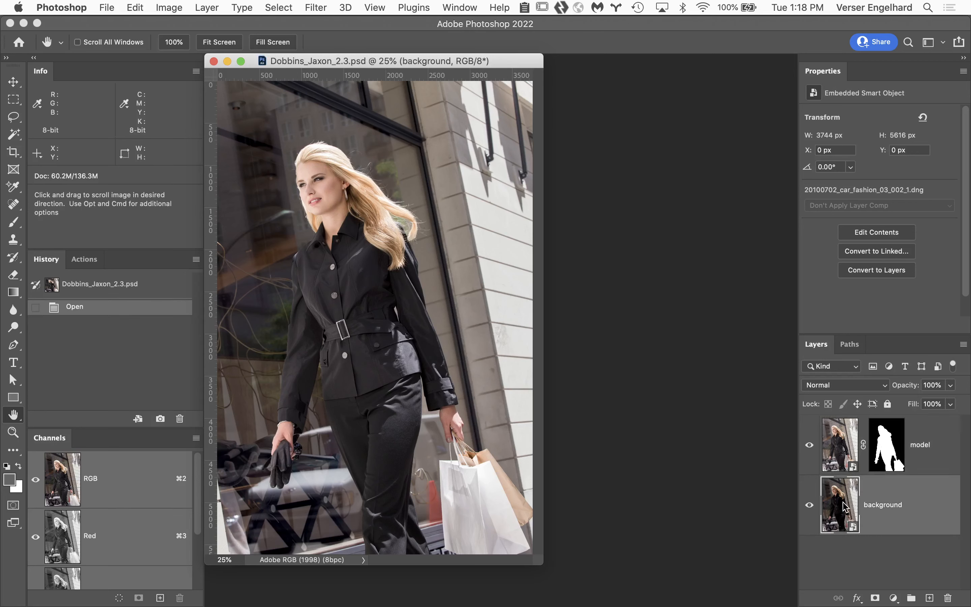
double_click(843, 505)
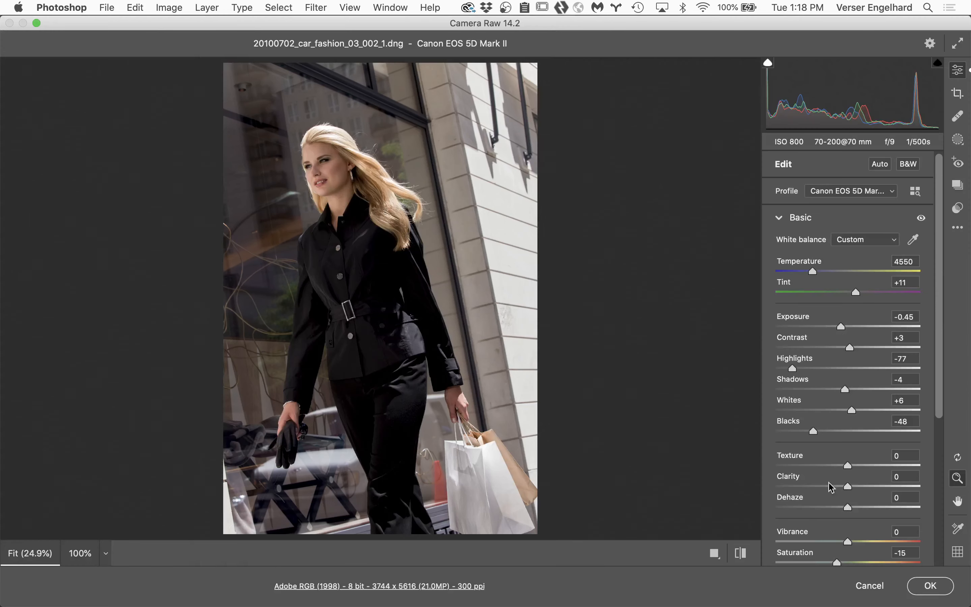
left_click(894, 193)
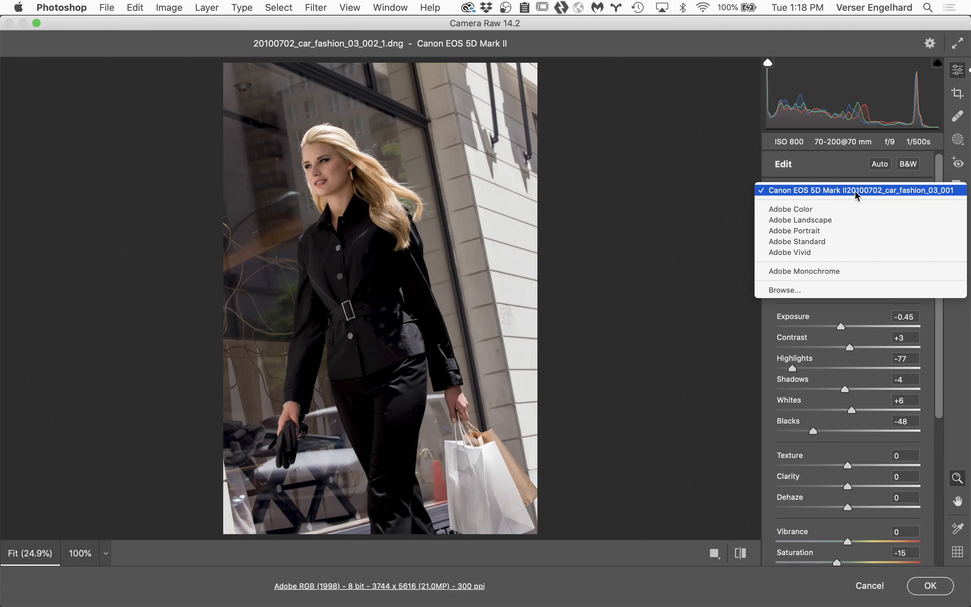
left_click(921, 189)
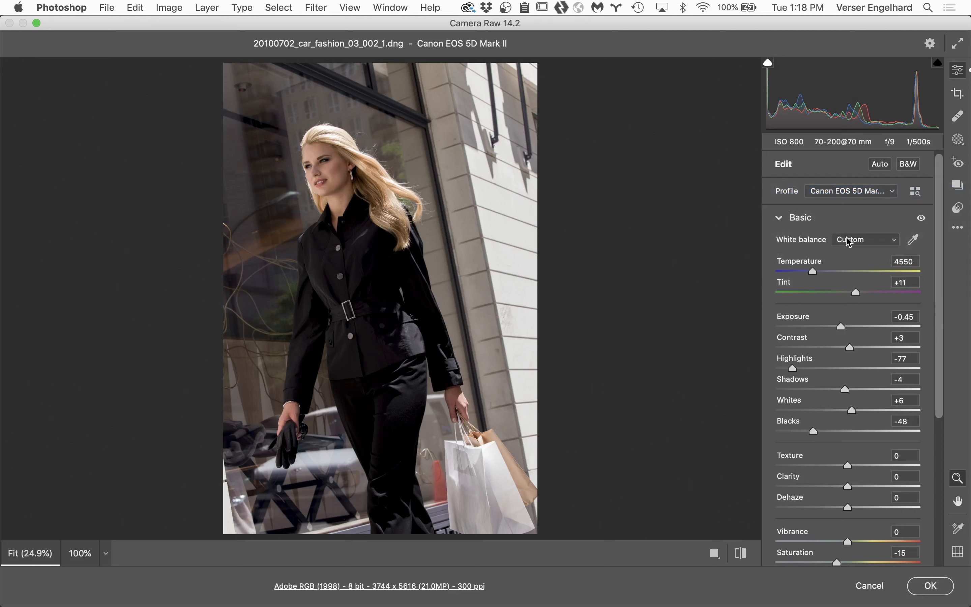
Step: Try the As Shot white balance on the background smart object and undo it
left_click(867, 242)
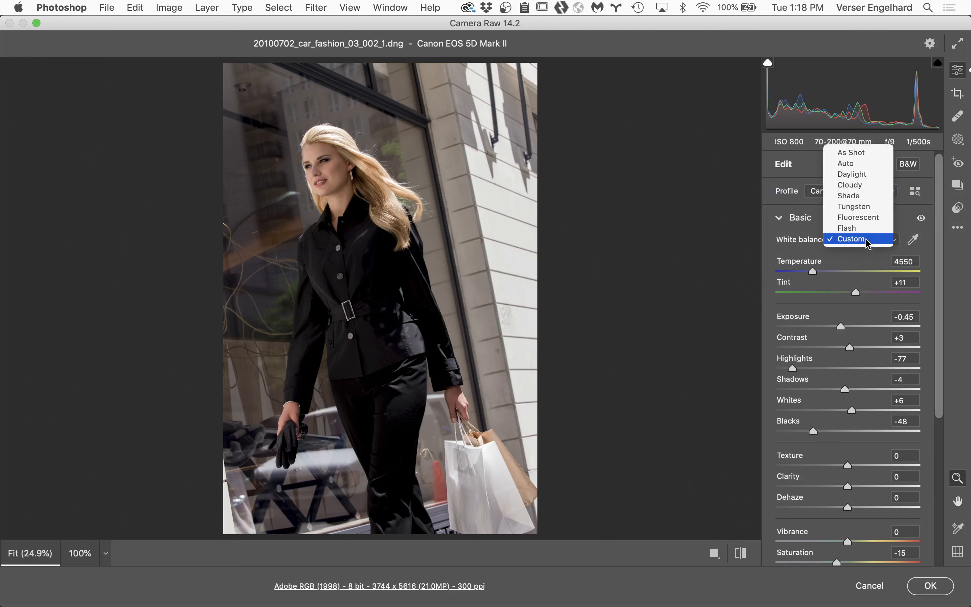
left_click(875, 158)
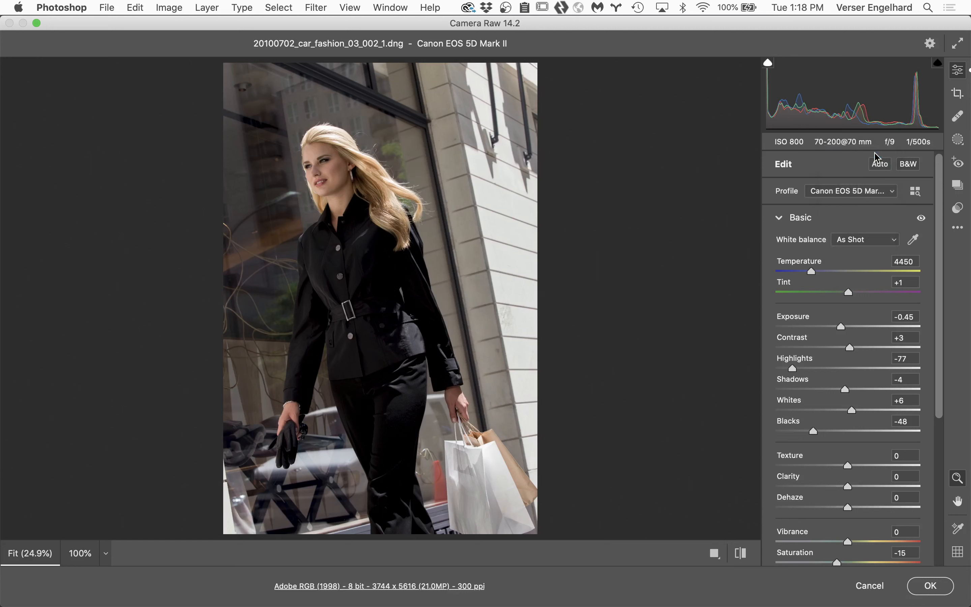
key("super+z")
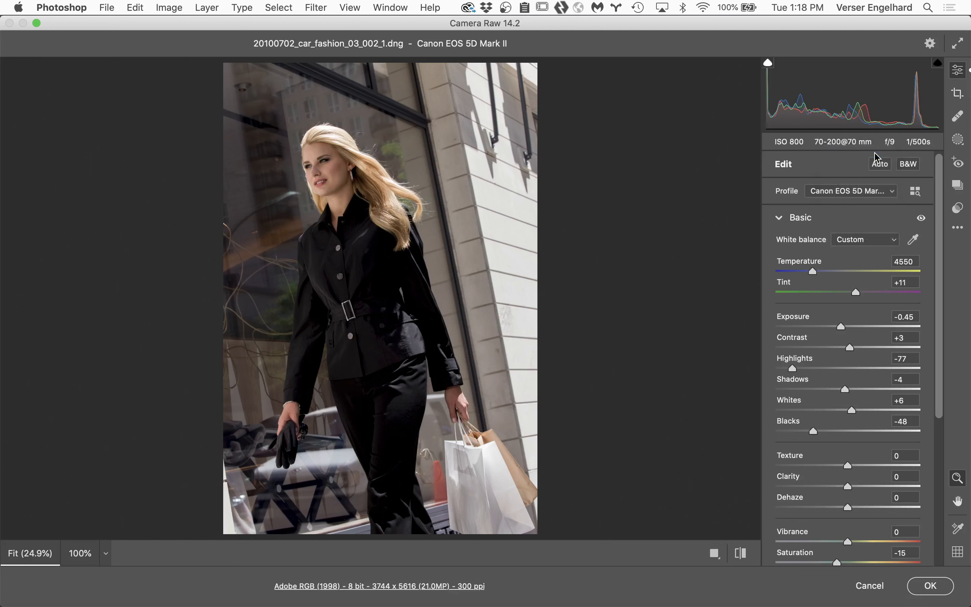
Step: Cancel Camera Raw without changes and close the 2.3 PSD
left_click(874, 586)
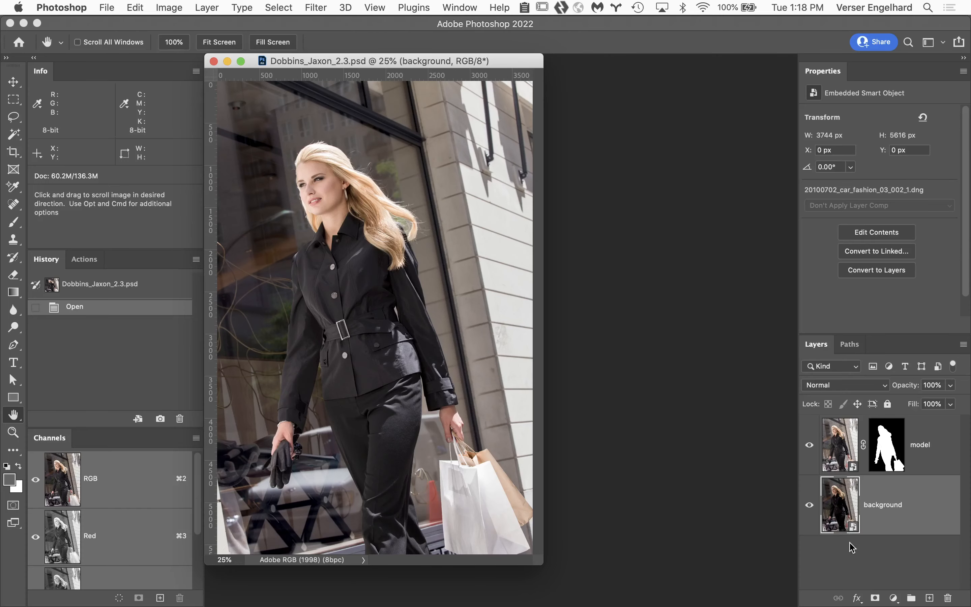
left_click(214, 62)
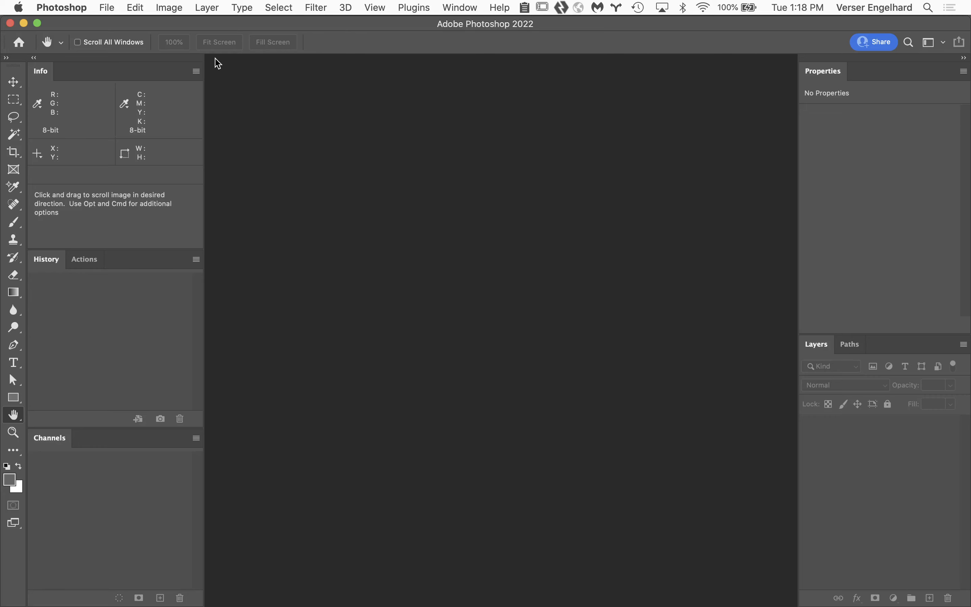
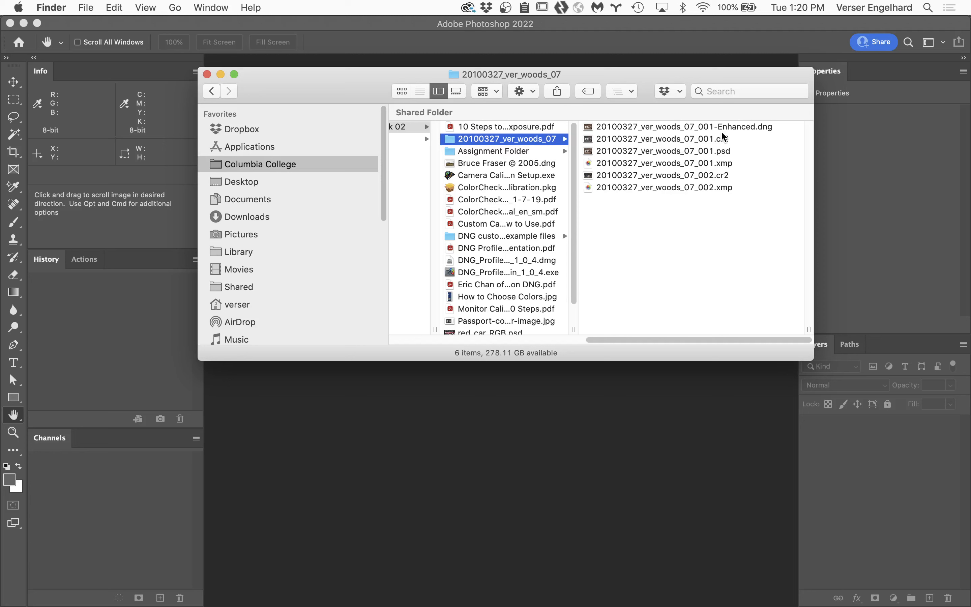
Step: Select the raw files 20100327_ver_woods_07_001.cr2 and 20100327_ver_woods_07_002.cr2 and open both in Camera Raw
left_click(707, 141)
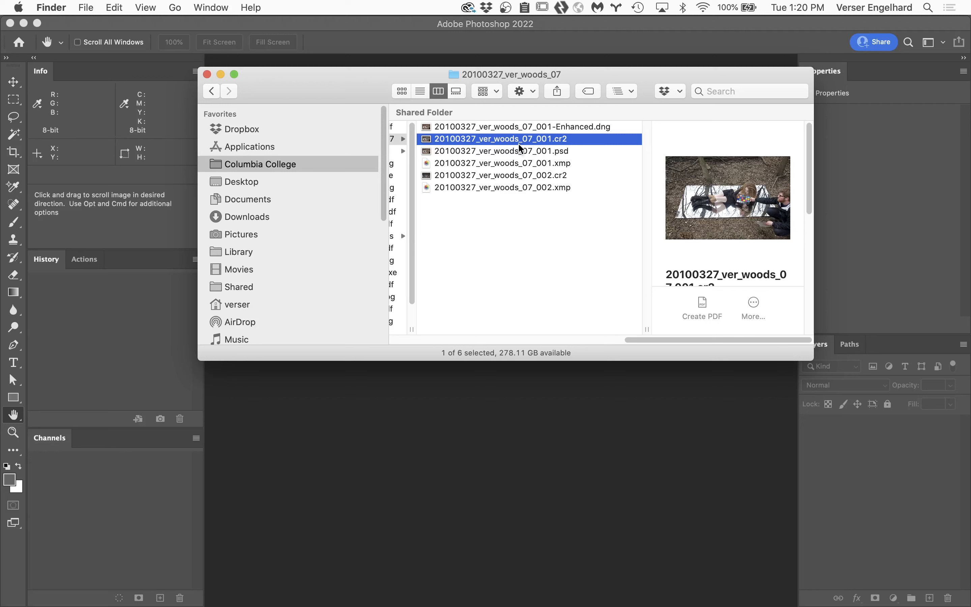
left_click(516, 176, "super")
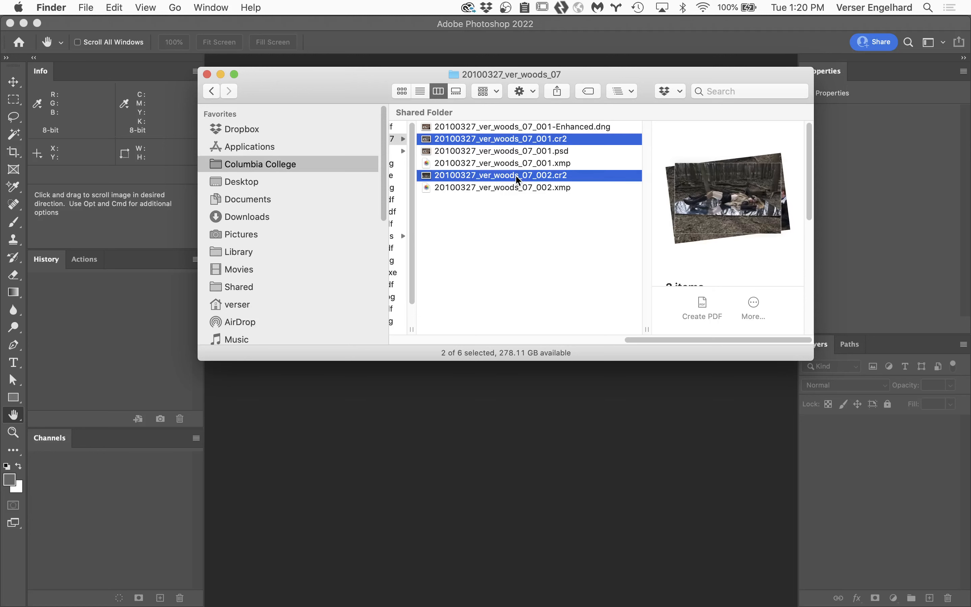
double_click(557, 175)
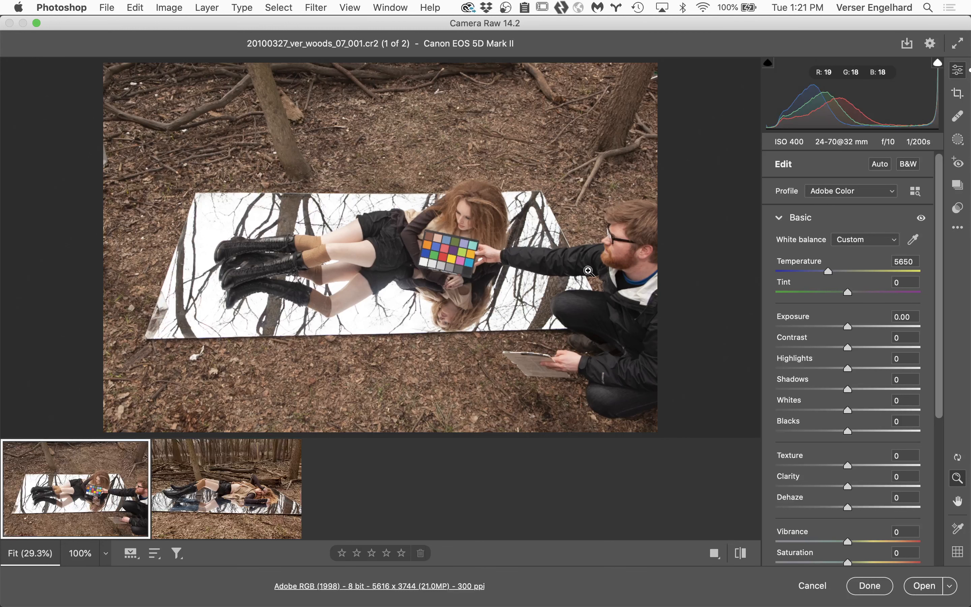
double_click(248, 22)
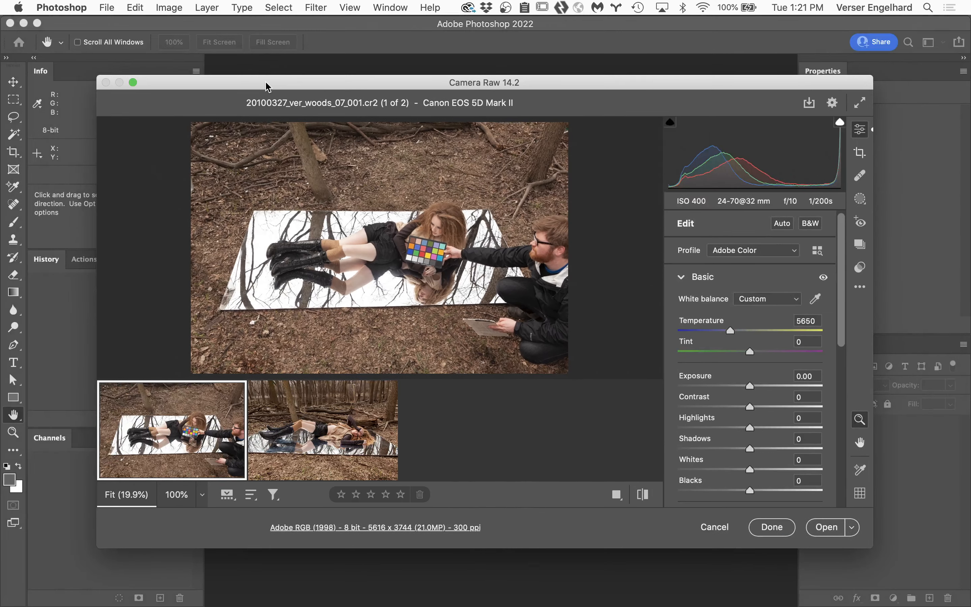
double_click(267, 85)
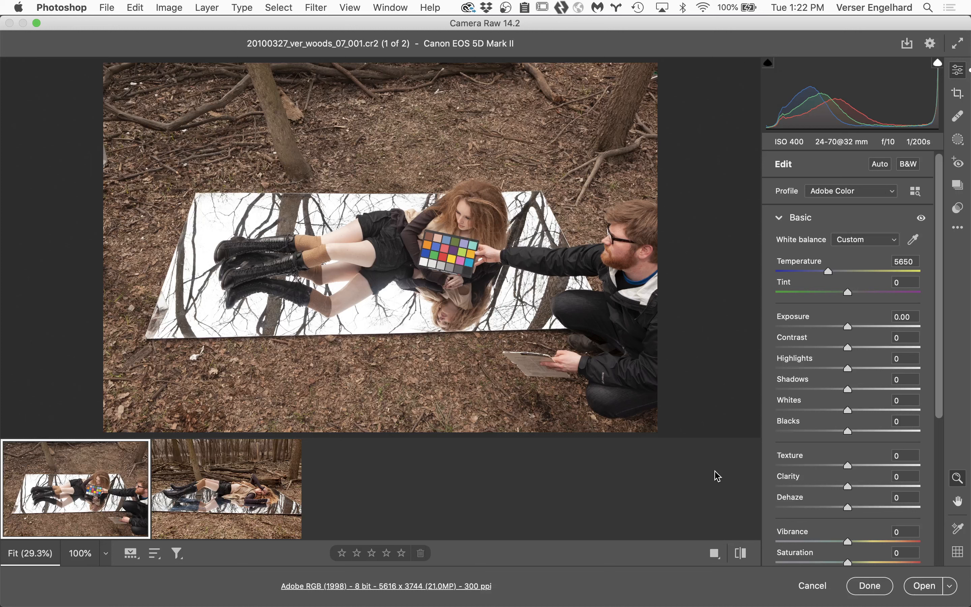
Step: Reset the color-chart photo to its default raw settings and change its profile to Adobe Standard
left_click(958, 229)
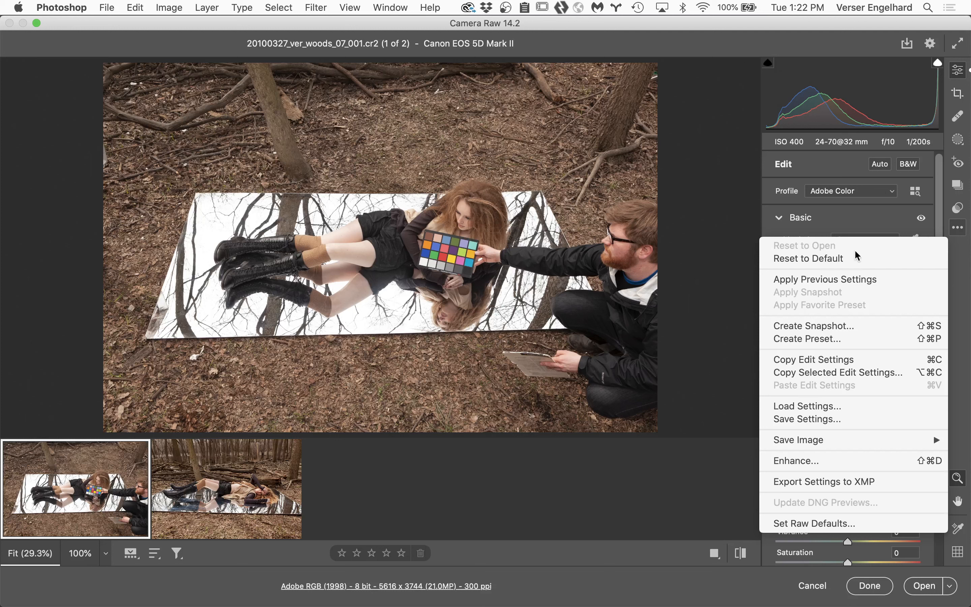
left_click(837, 262)
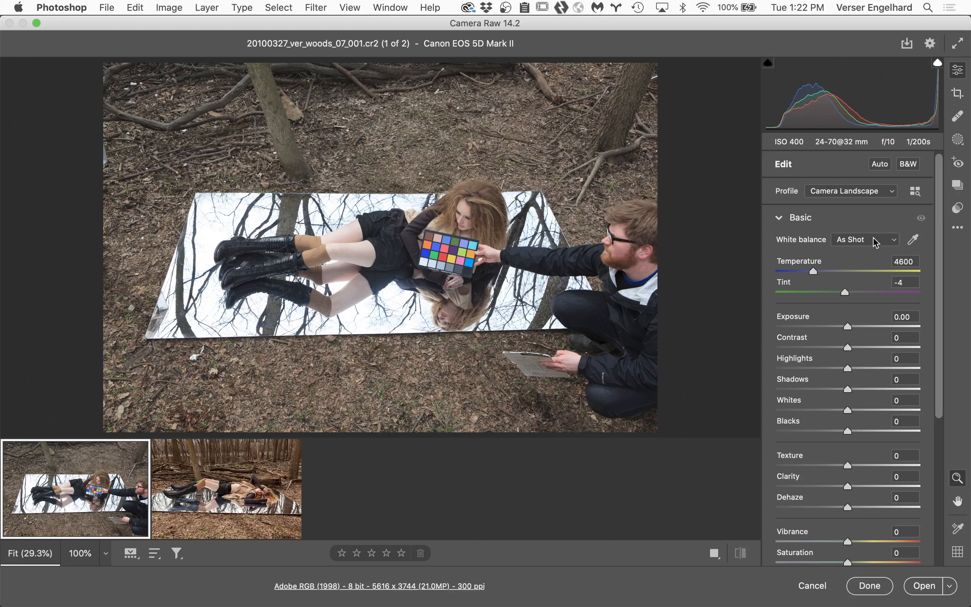
left_click(876, 191)
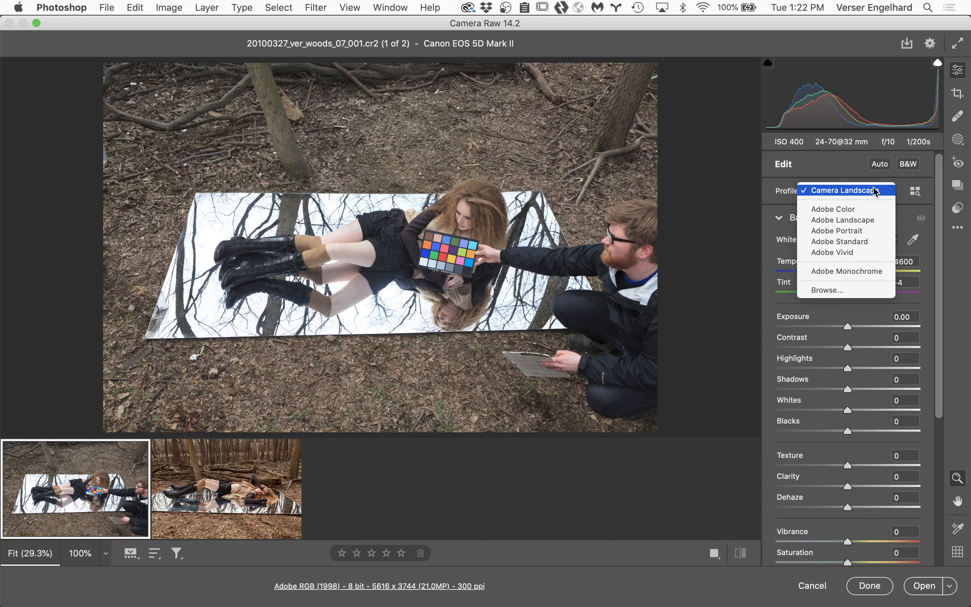
left_click(879, 247)
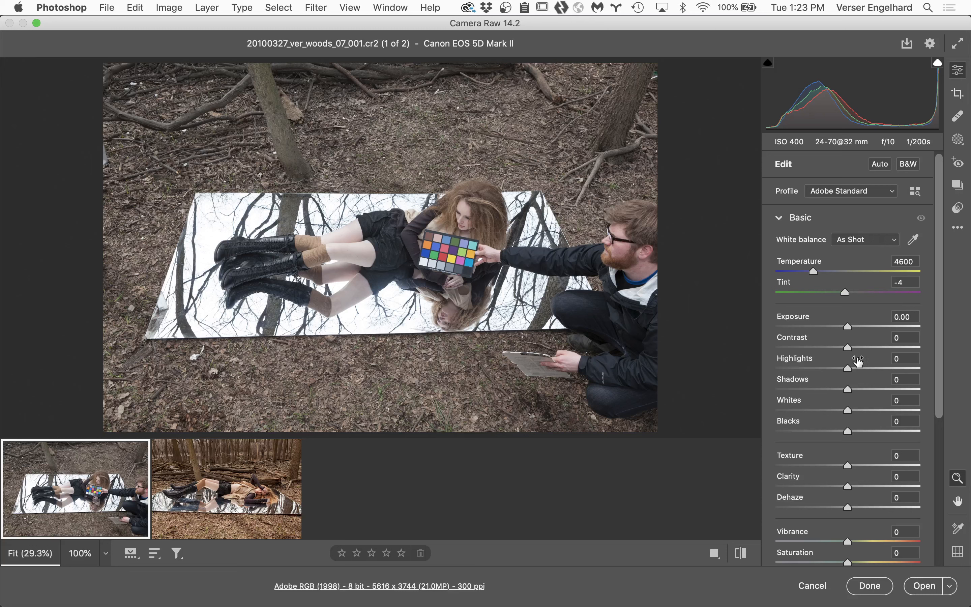
Step: Expand the Optics settings and examine the lens profile and correction amounts used by the profile corrections
scroll(858, 366, "down", 5)
scroll(857, 365, "down", 2)
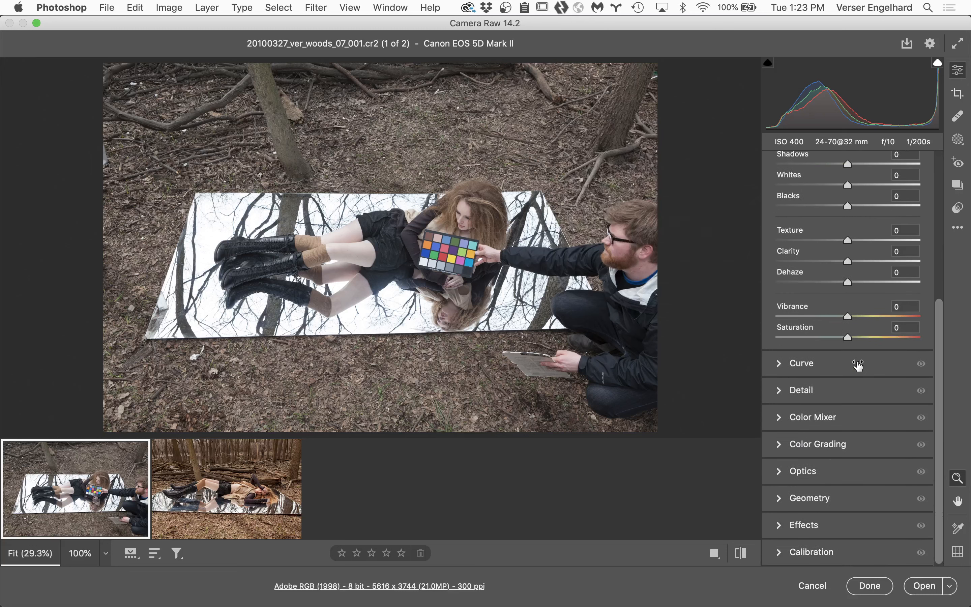
left_click(780, 472)
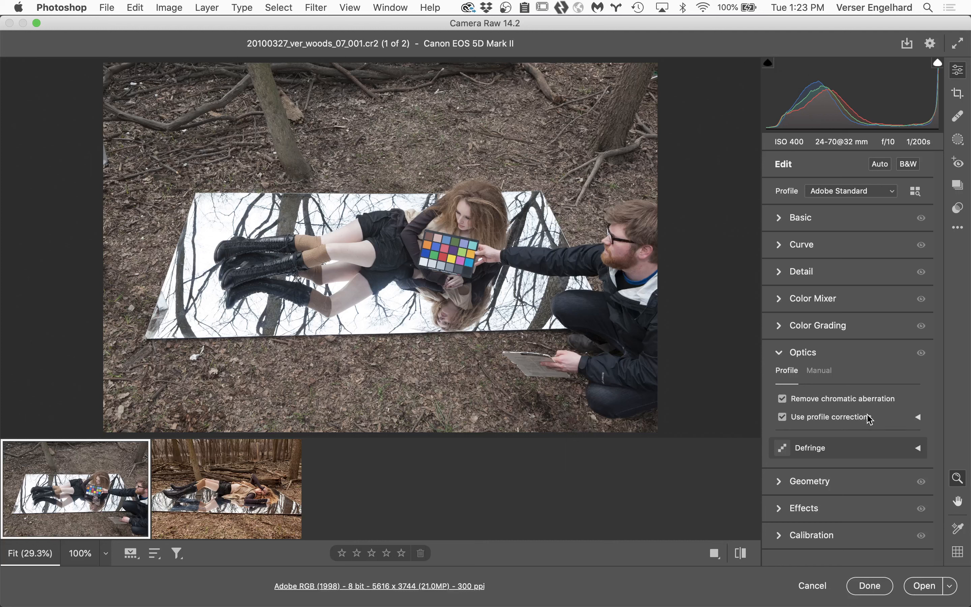
left_click(919, 418)
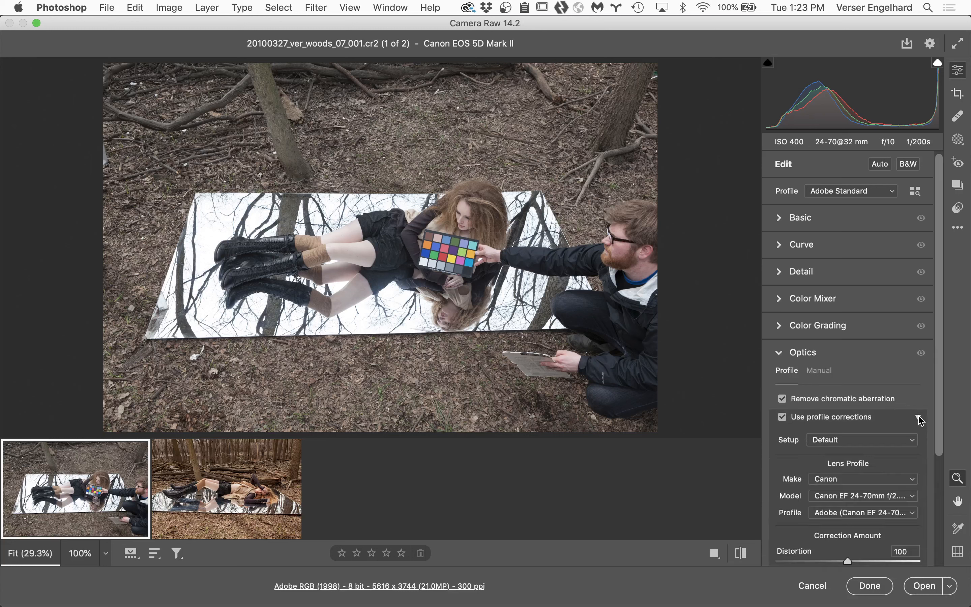
scroll(914, 419, "down", 5)
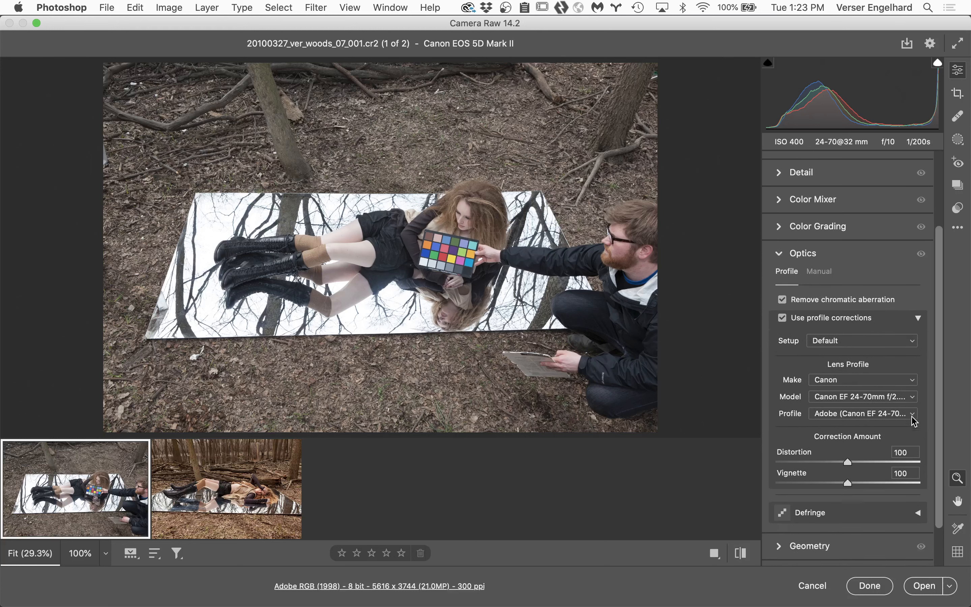
scroll(911, 417, "down", 1)
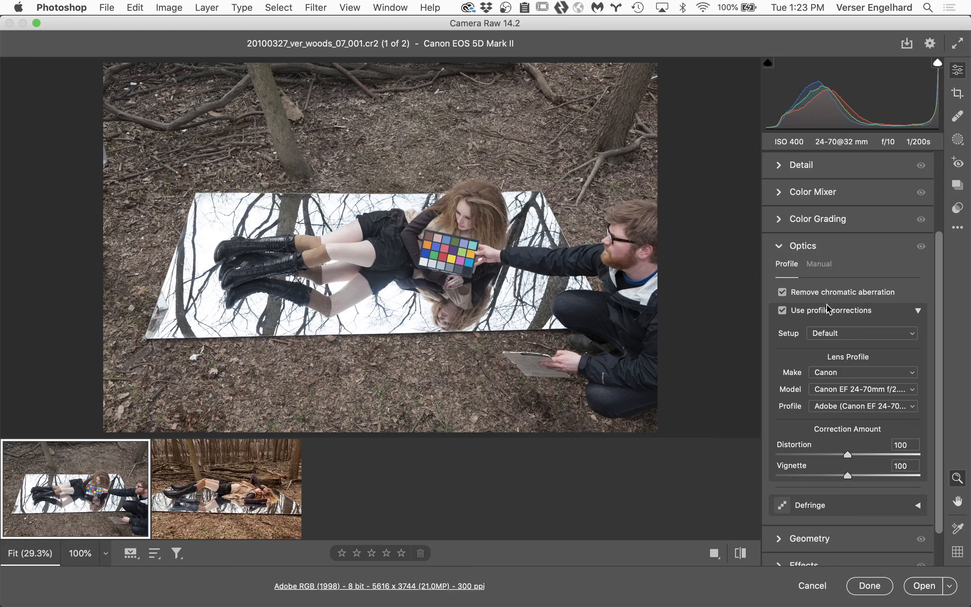
Step: Toggle the lens profile corrections off and on repeatedly to compare the distortion and vignetting, leaving them enabled
left_click(782, 311)
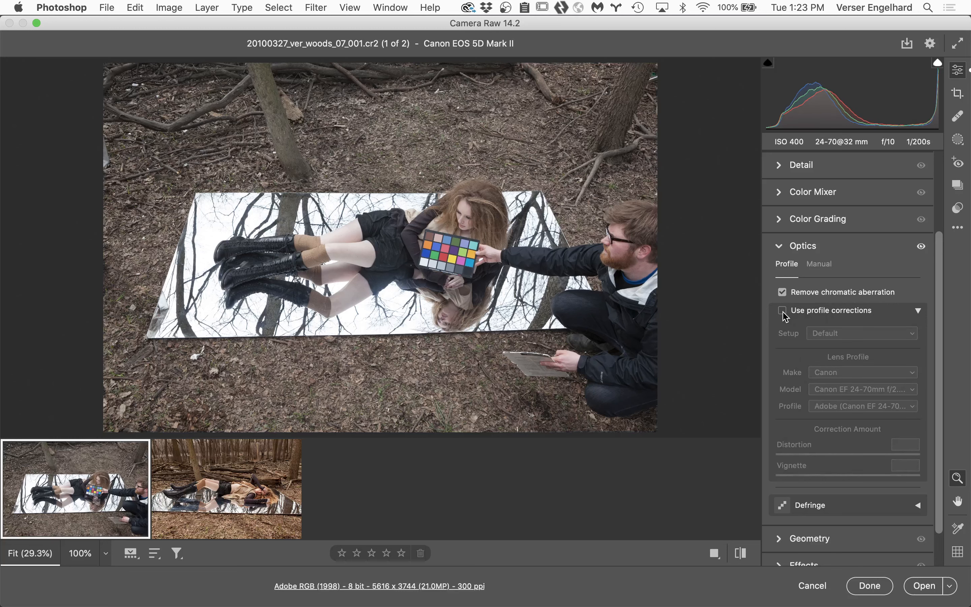
left_click(782, 310)
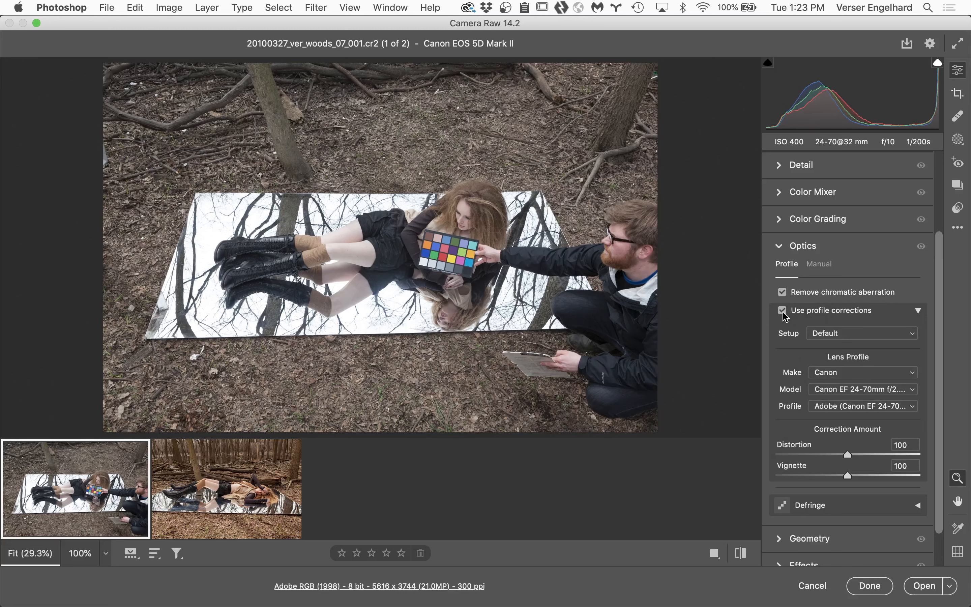
left_click(782, 310)
left_click(782, 311)
left_click(783, 310)
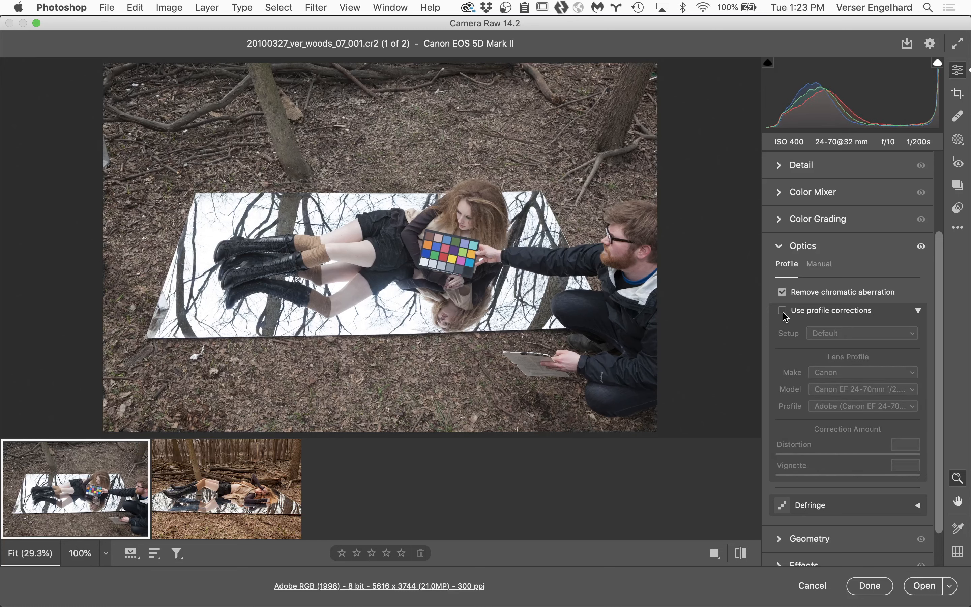
left_click(783, 314)
left_click(783, 314)
left_click(783, 314)
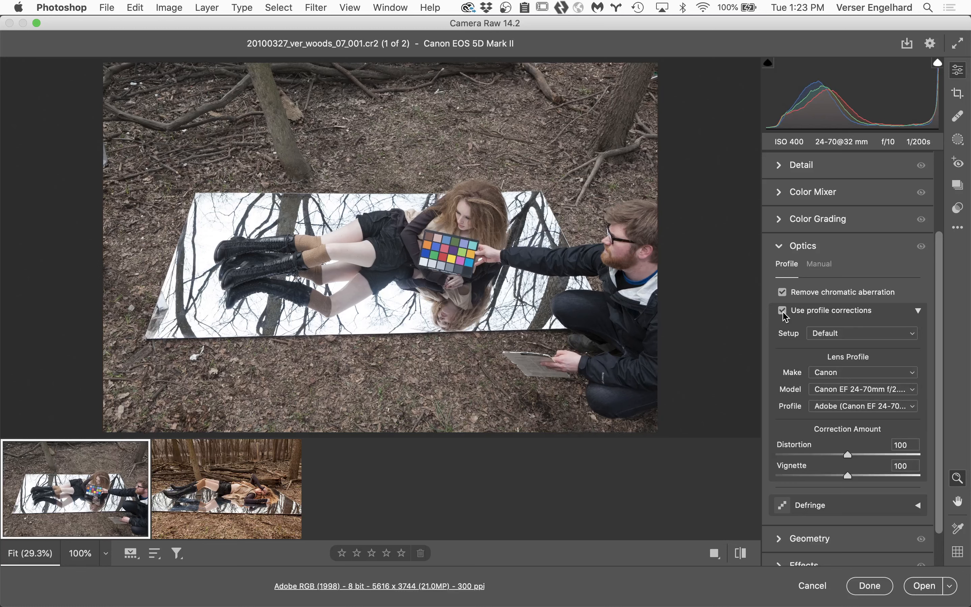
left_click(783, 313)
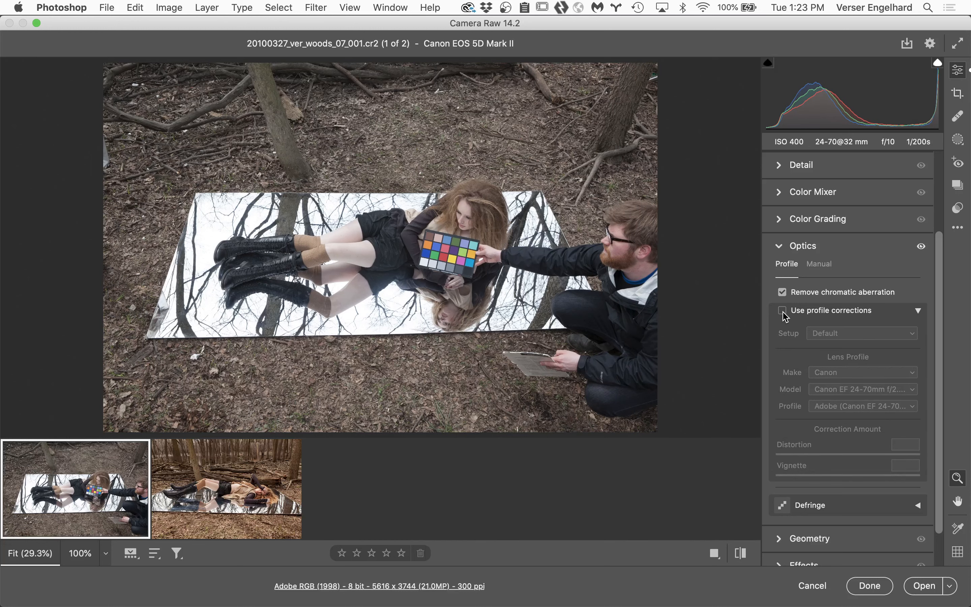
left_click(784, 314)
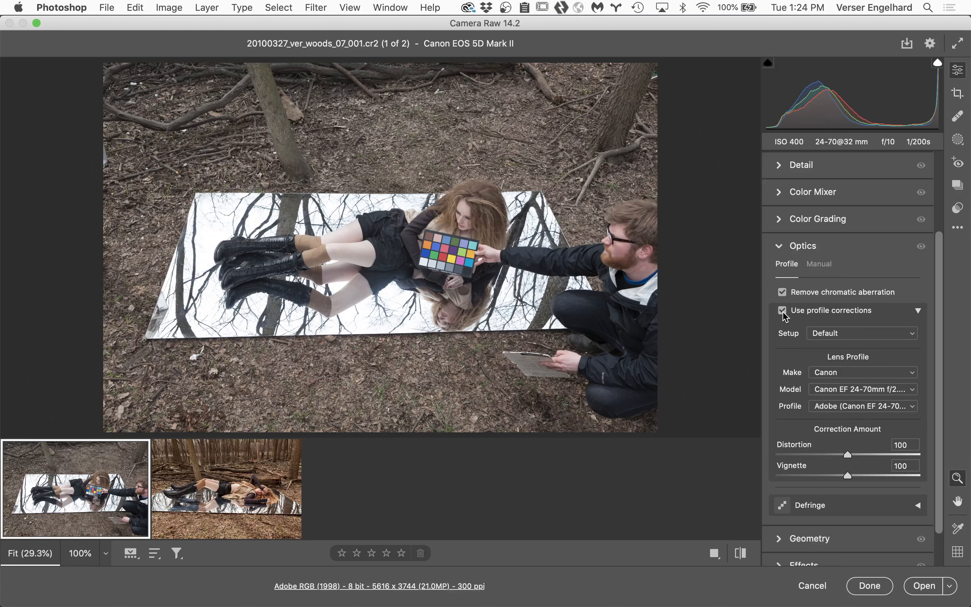
left_click(785, 315)
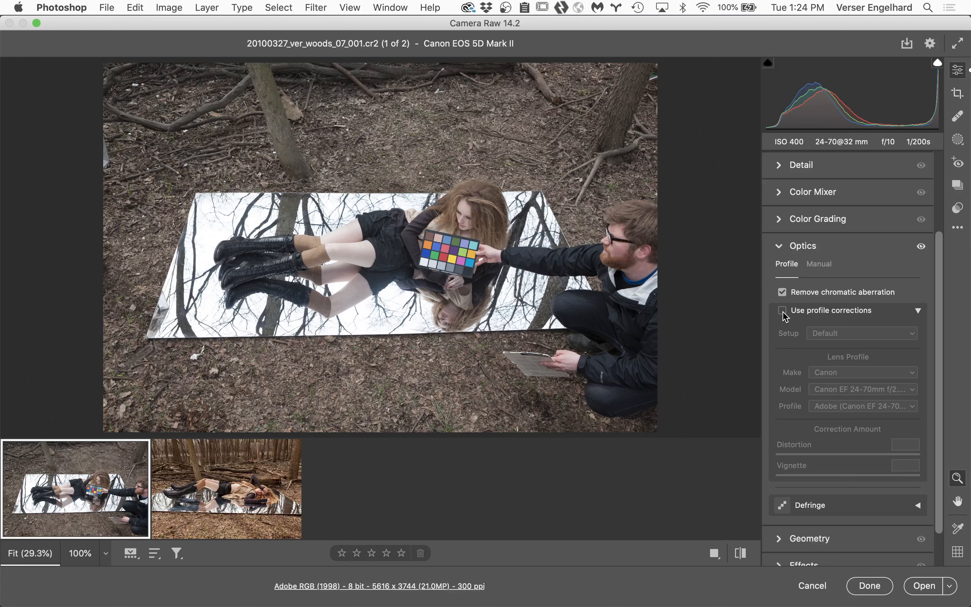
left_click(784, 316)
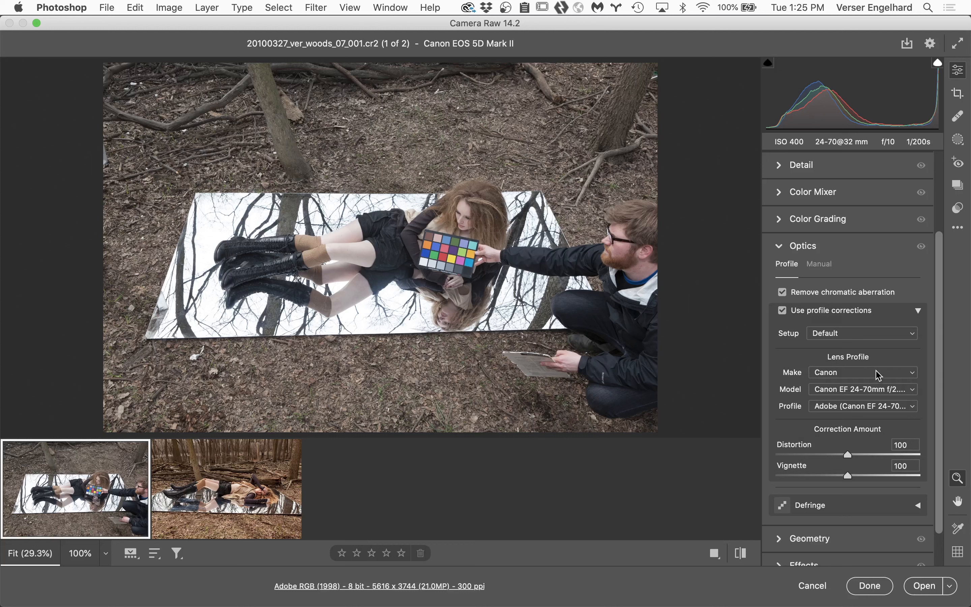
left_click(785, 312)
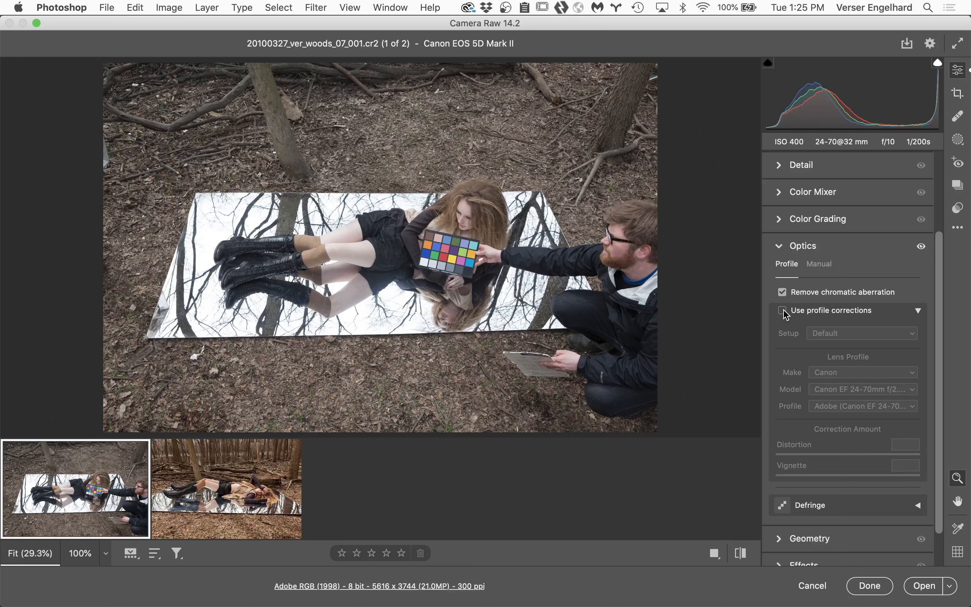
left_click(782, 310)
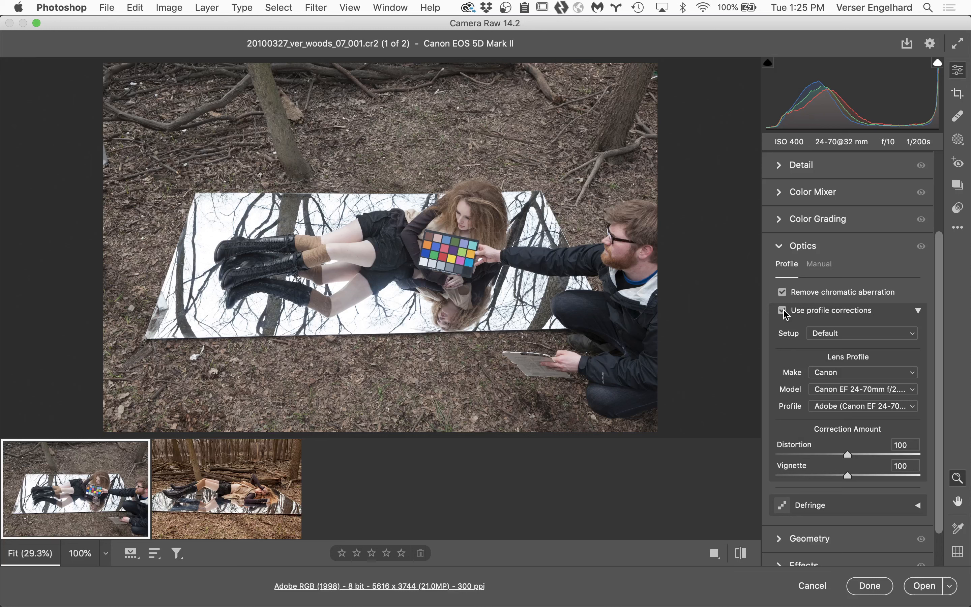
left_click(782, 310)
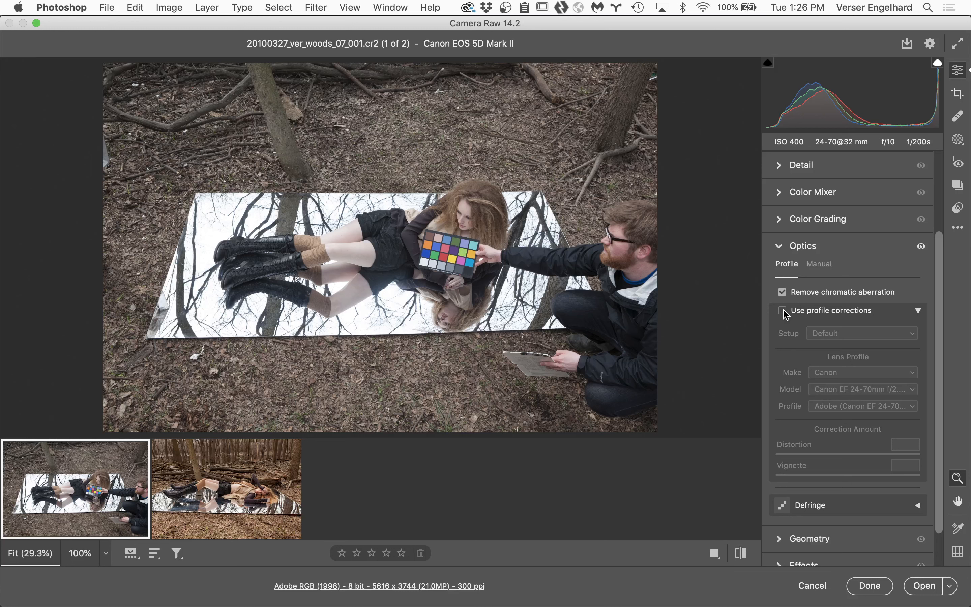
left_click(782, 311)
left_click(783, 311)
left_click(782, 310)
left_click(783, 310)
left_click(782, 310)
left_click(782, 310)
left_click(782, 310)
left_click(783, 310)
left_click(783, 310)
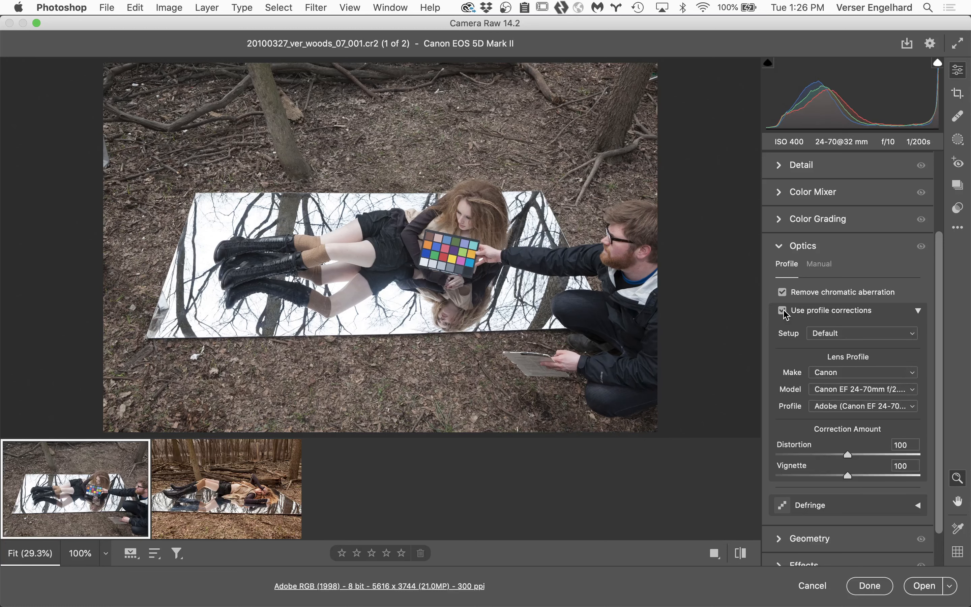
Step: Compare fringing on the reflected branches at 400% and 800% zoom without and with chromatic aberration removal, leaving the removal enabled
left_click(574, 324)
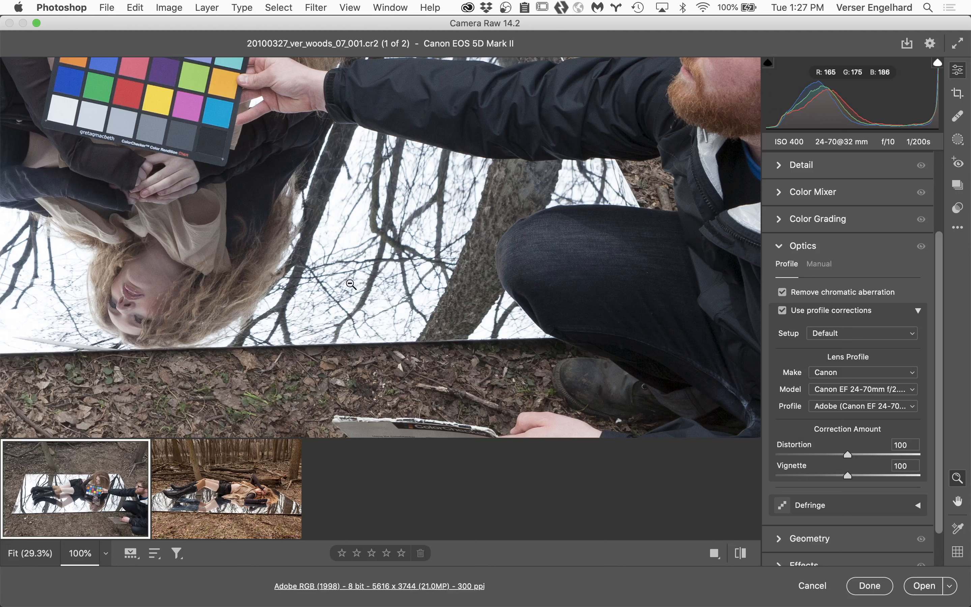
mouse_move(178, 490)
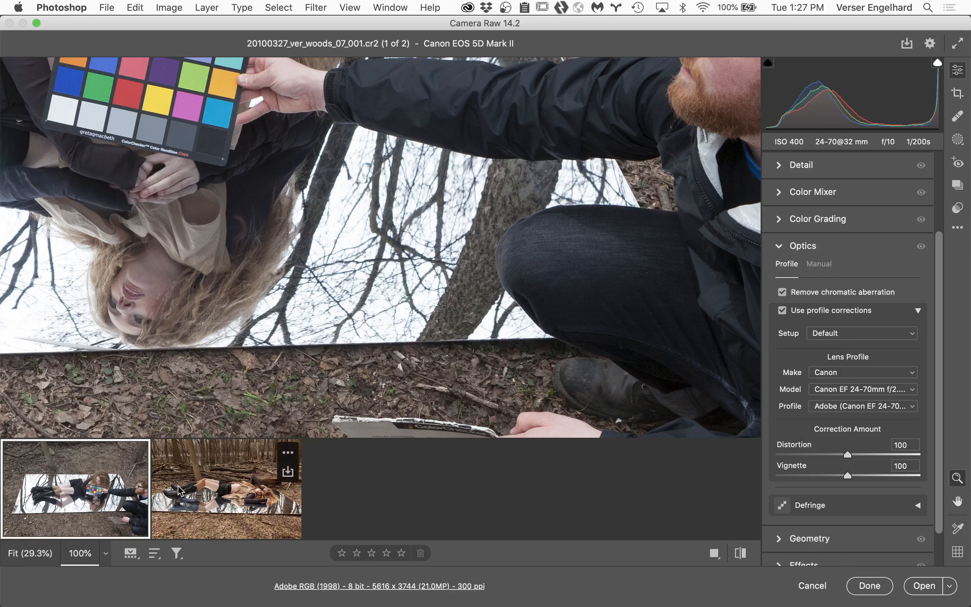
left_click(105, 554)
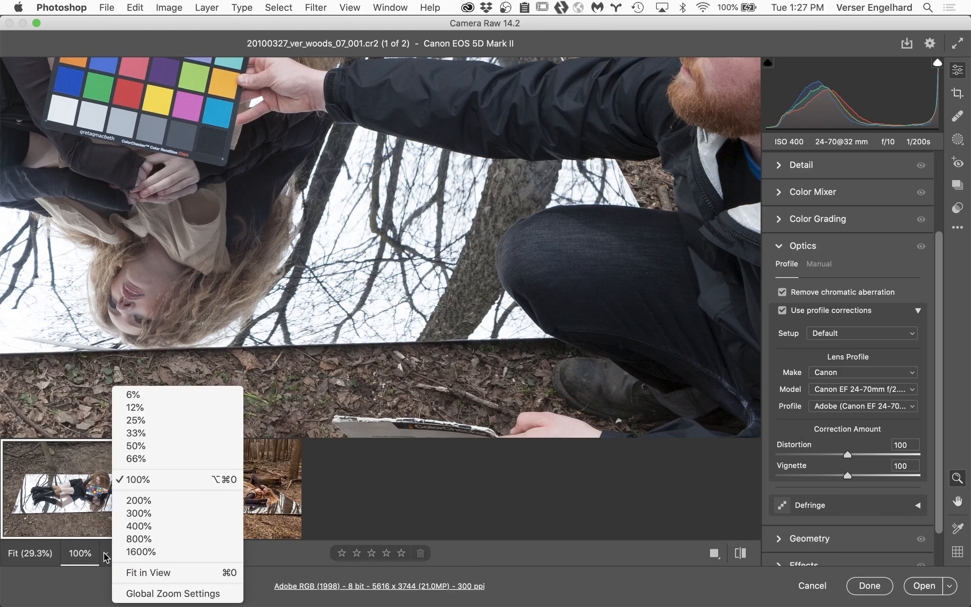
left_click(159, 525)
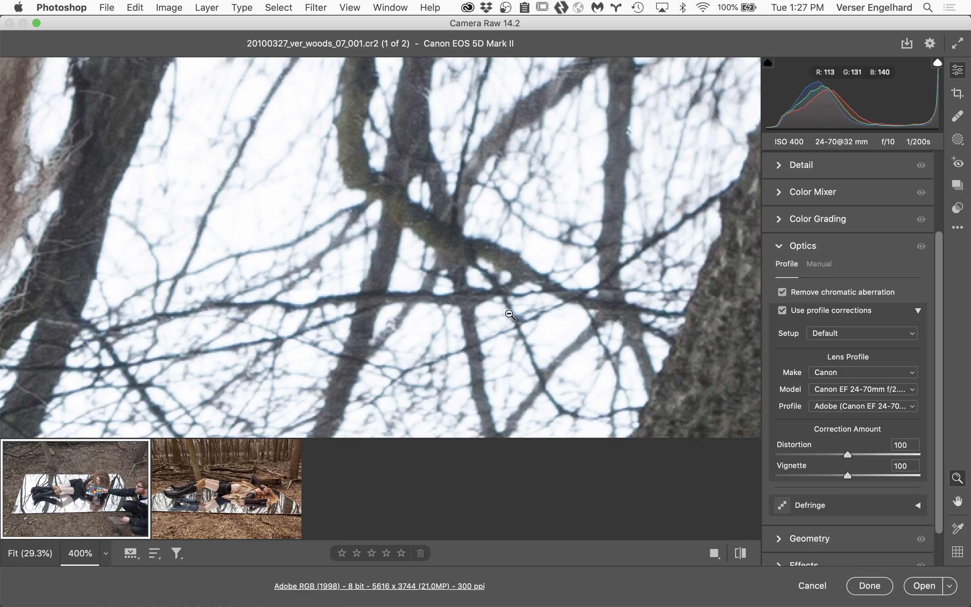
left_click(783, 293)
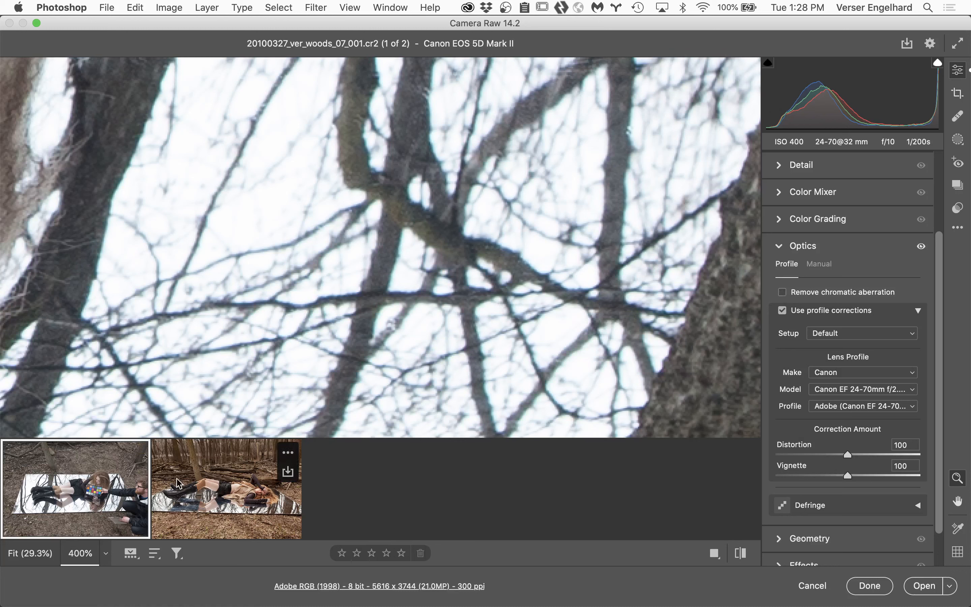
left_click(106, 552)
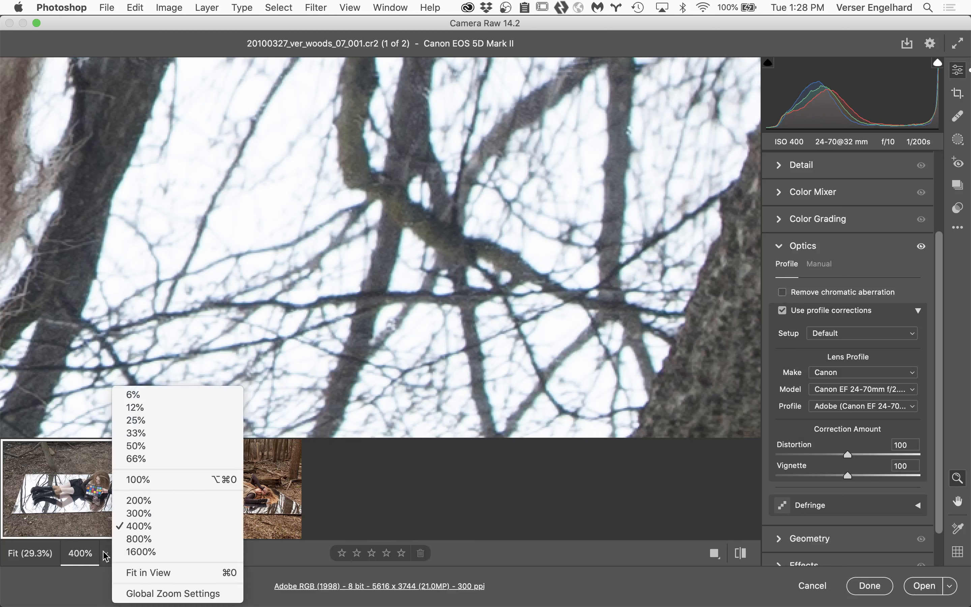
left_click(137, 538)
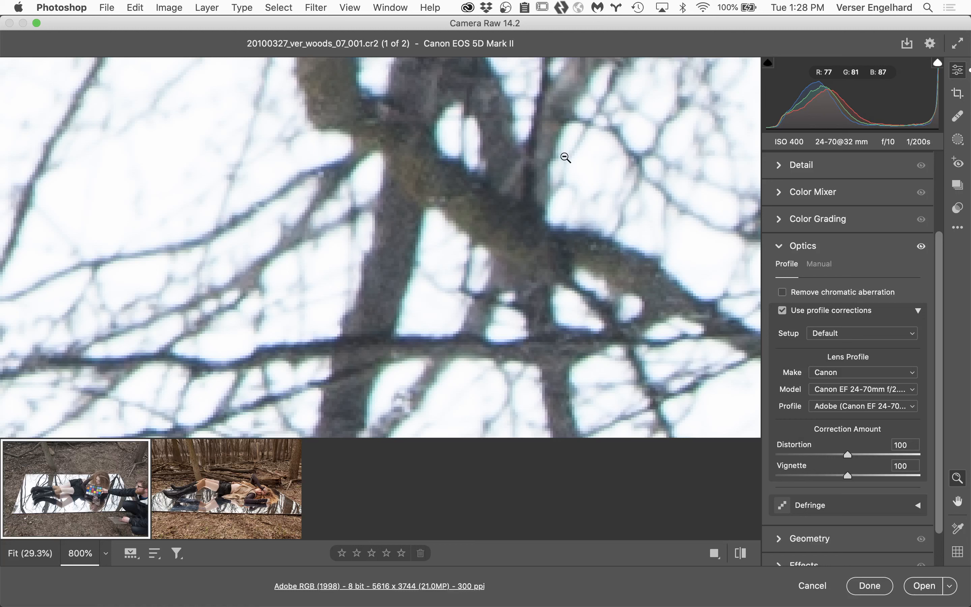
left_click(782, 293)
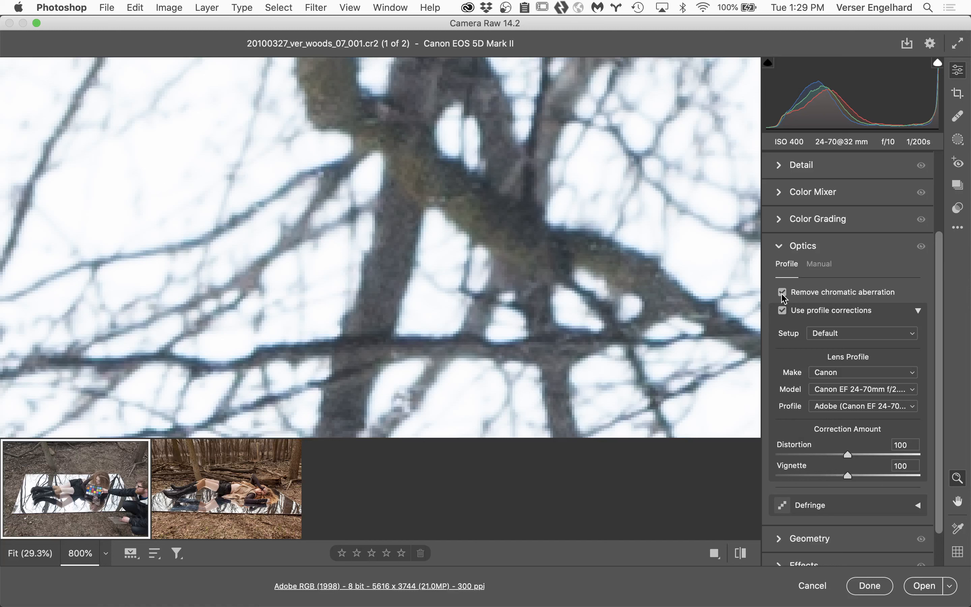
left_click(958, 229)
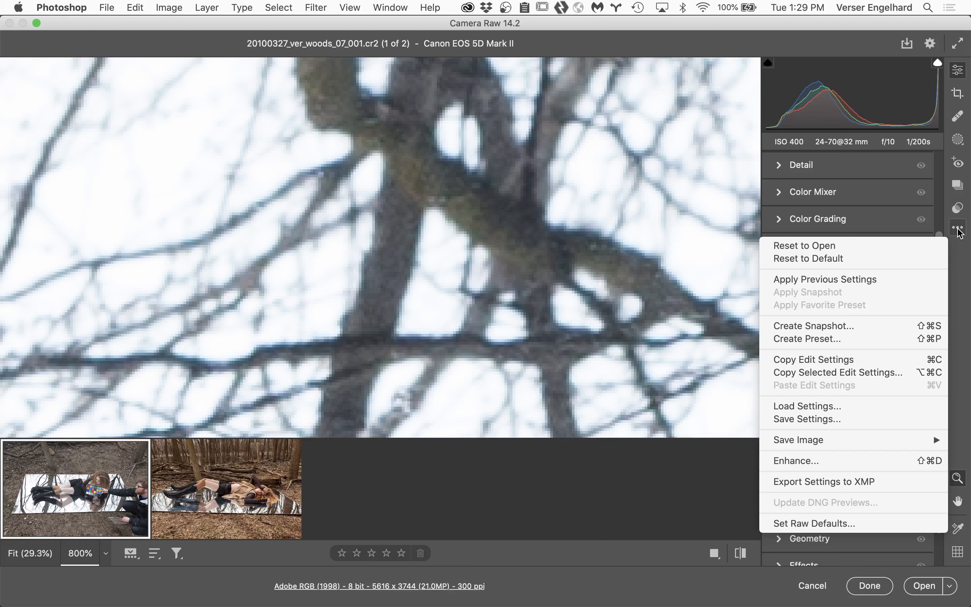
left_click(814, 279)
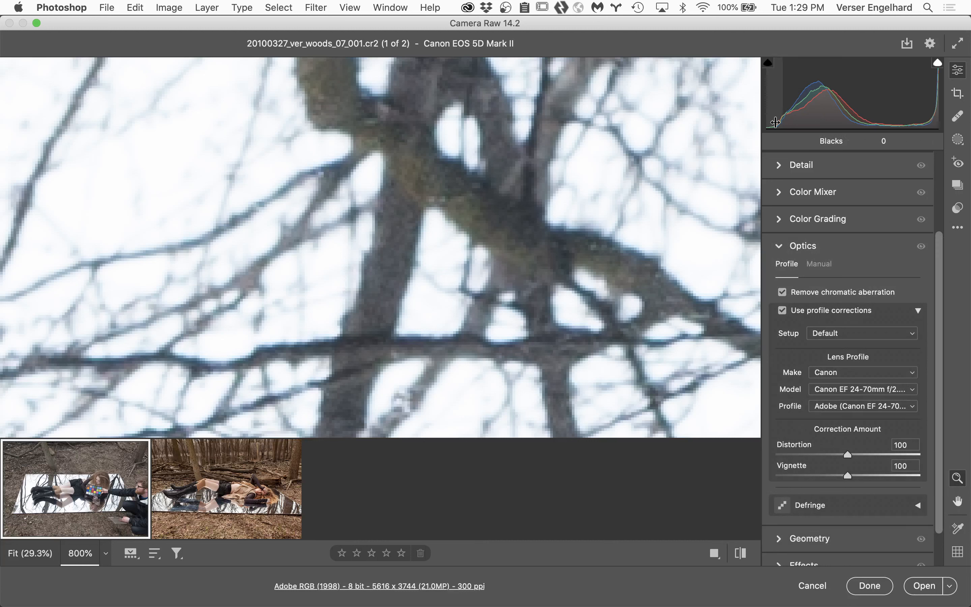
Step: Configure Camera Raw's general preferences with rich tooltips off, a vertical filmstrip and legacy undo shortcuts on
left_click(930, 44)
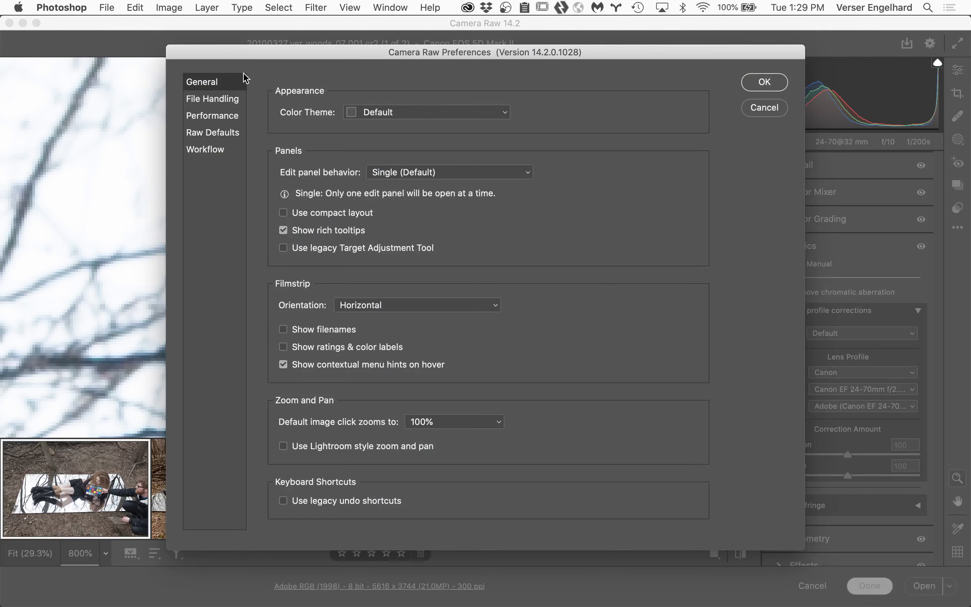
left_click(283, 231)
left_click(435, 307)
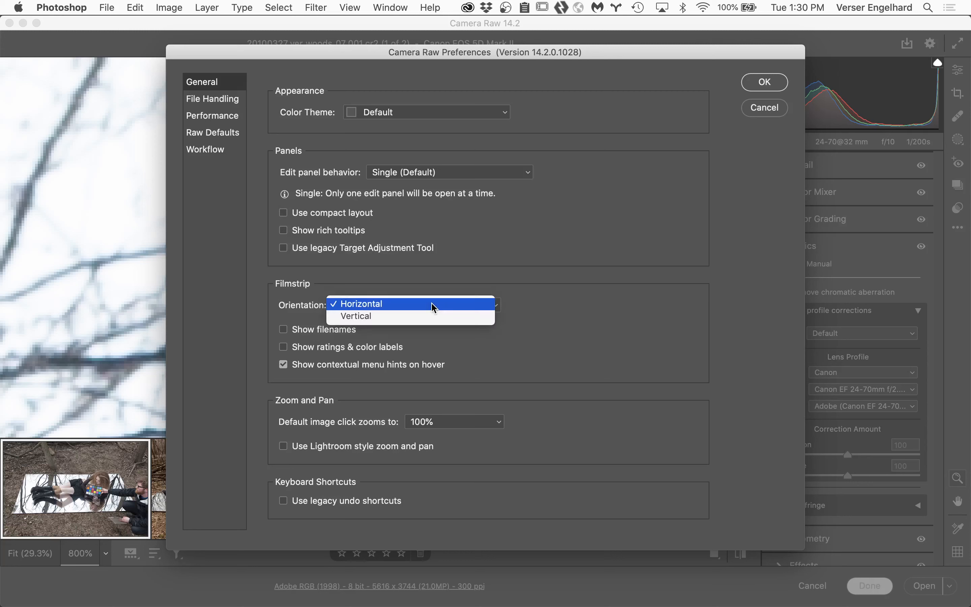
left_click(420, 321)
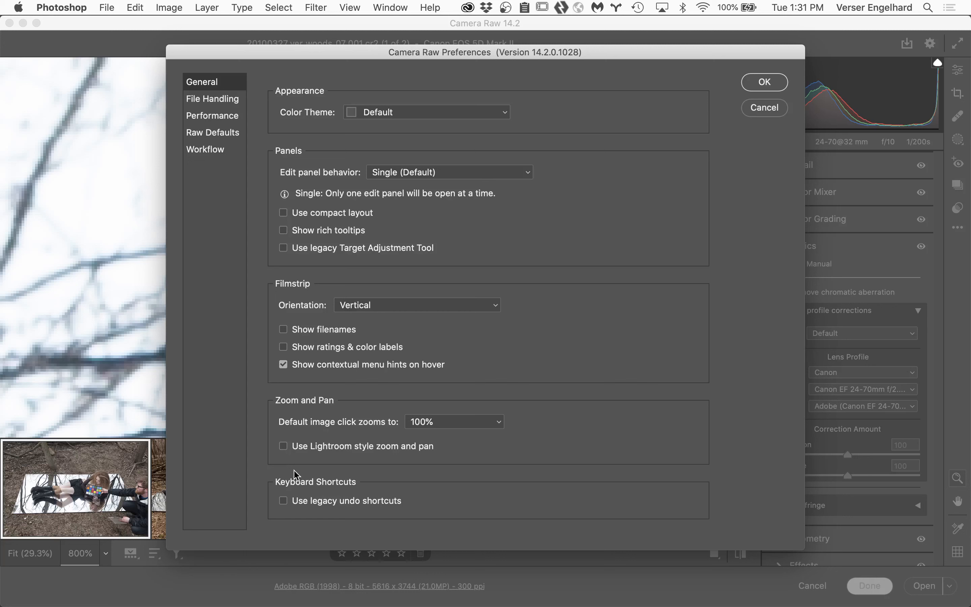
left_click(282, 503)
Step: Disable JPEG and HEIC support in the file handling preferences and check the TIFF handling options, leaving TIFF support disabled
left_click(222, 99)
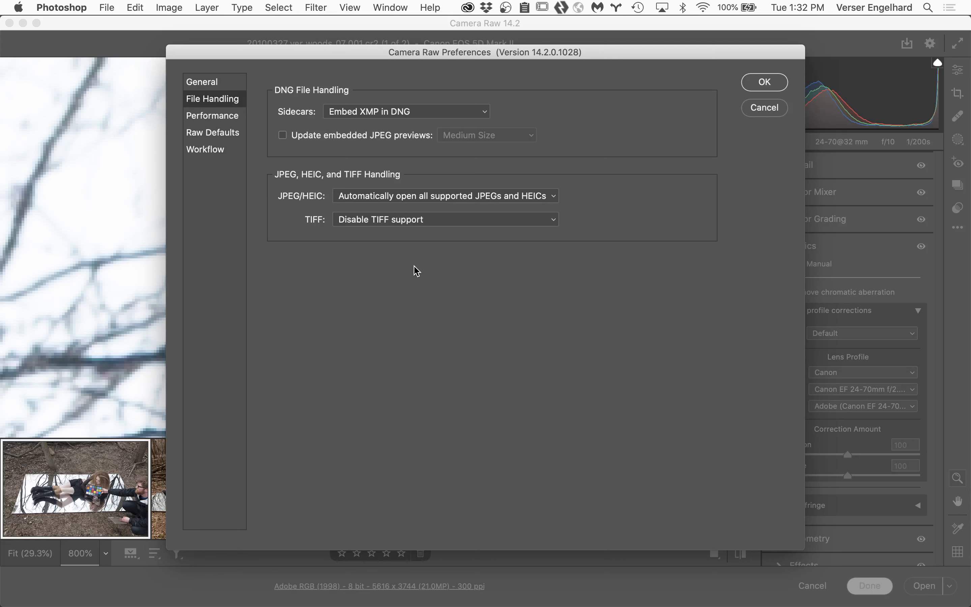
left_click(527, 197)
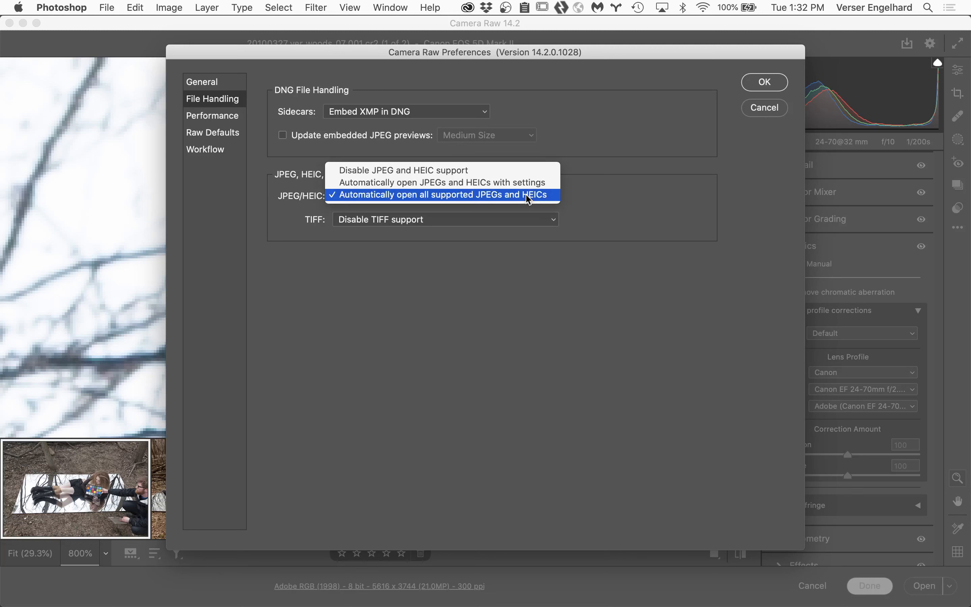
left_click(515, 172)
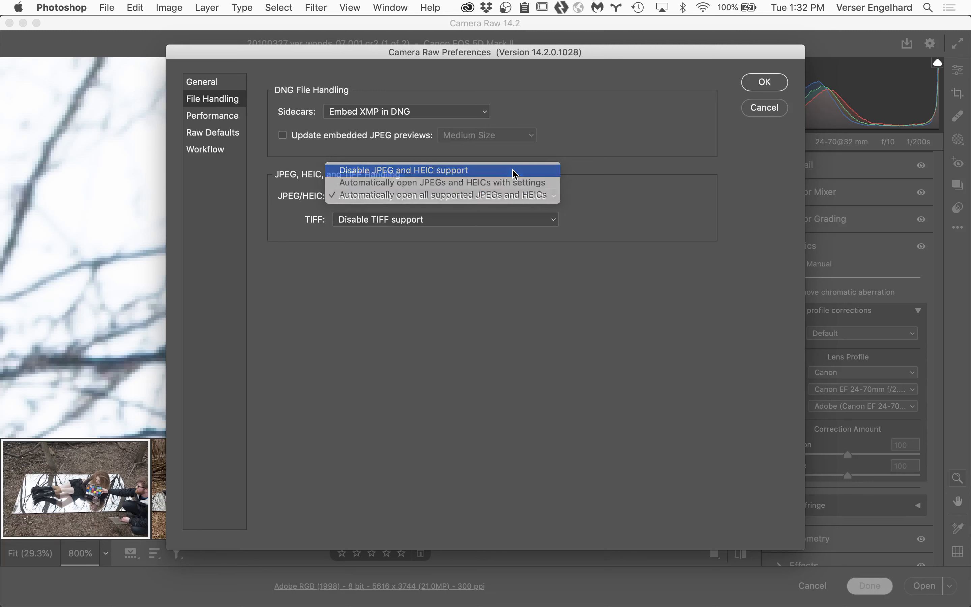
left_click(497, 199)
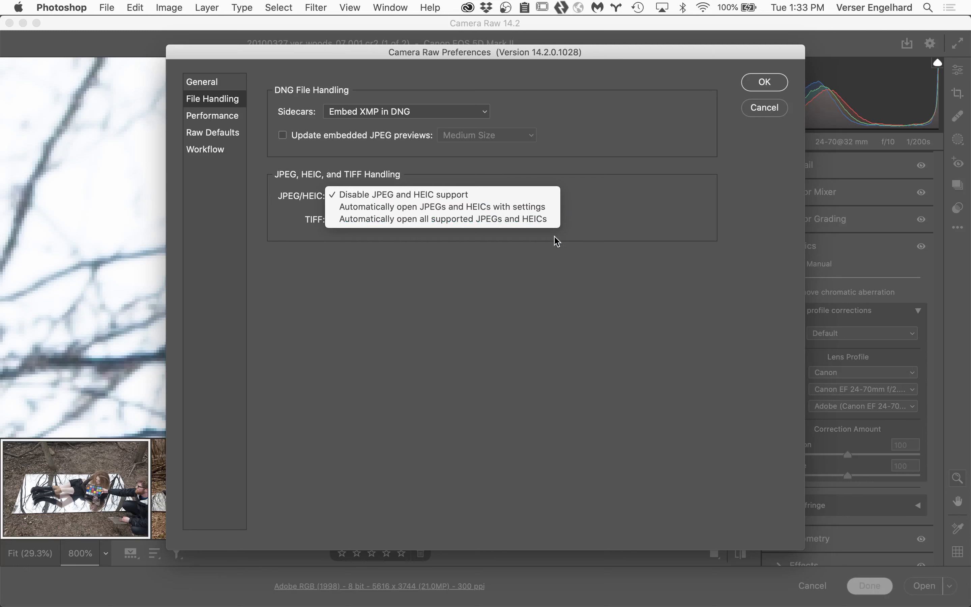
left_click(563, 254)
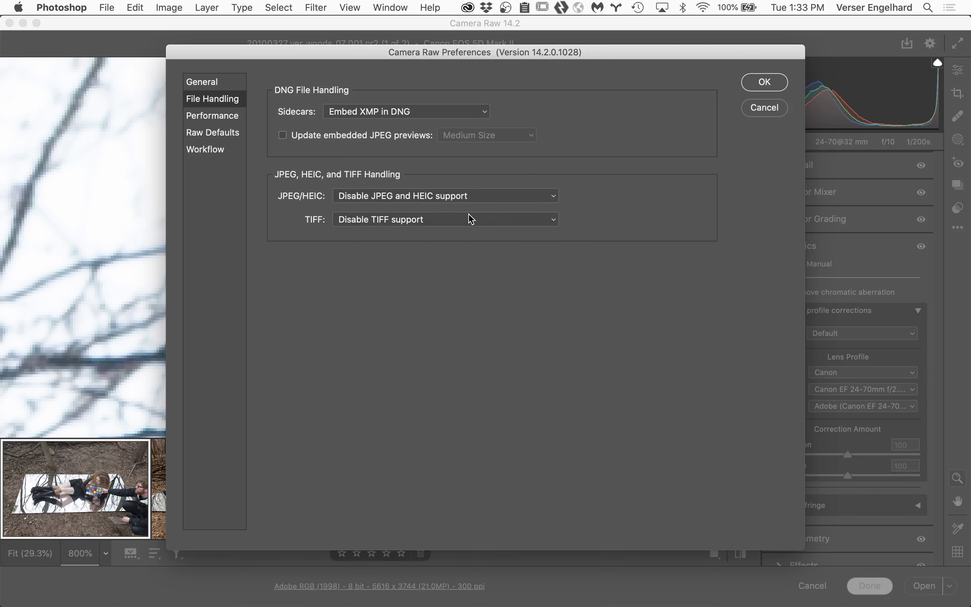
left_click(470, 218)
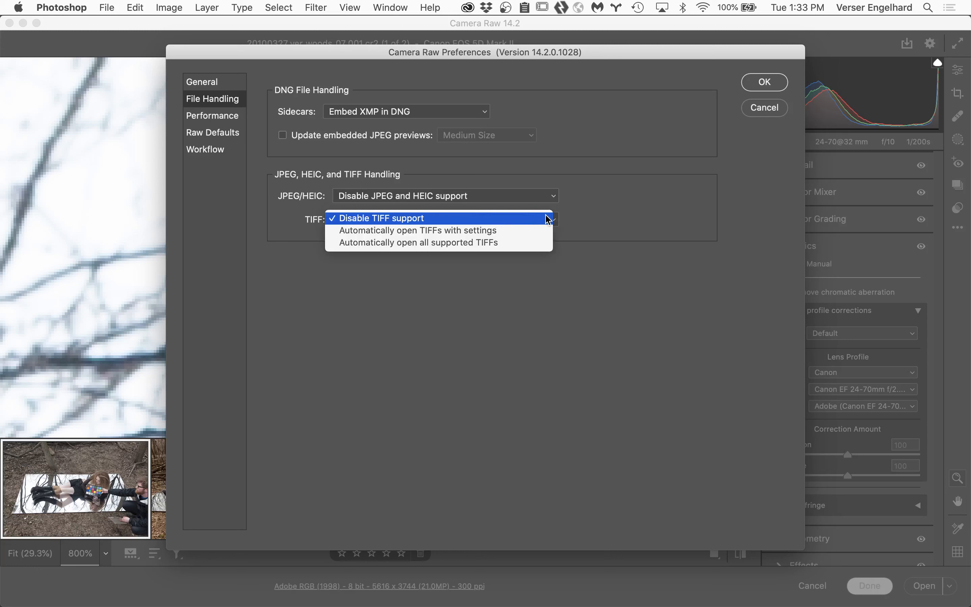
left_click(587, 299)
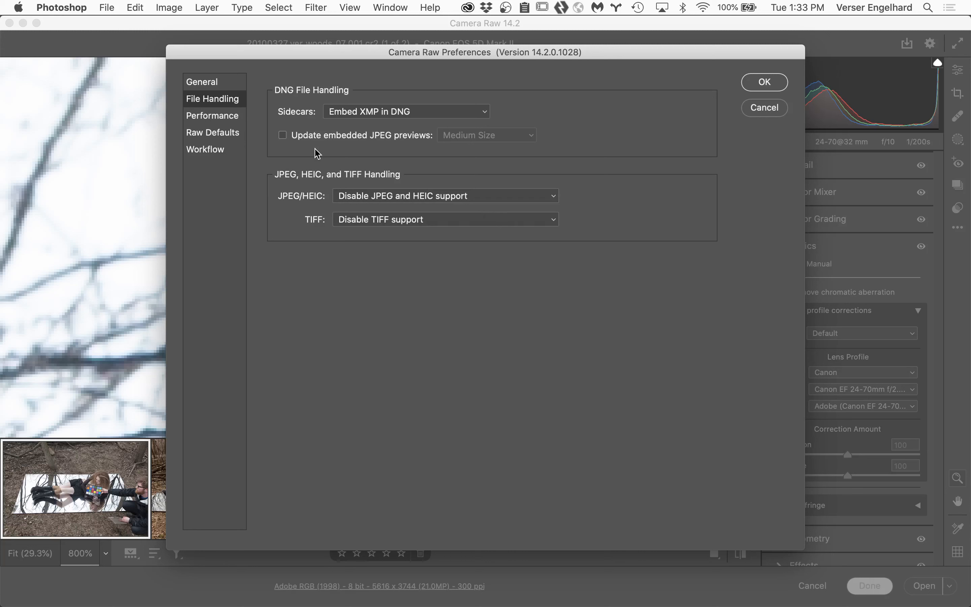
Step: Look over the performance preferences and set the global raw default to Adobe Default
left_click(229, 117)
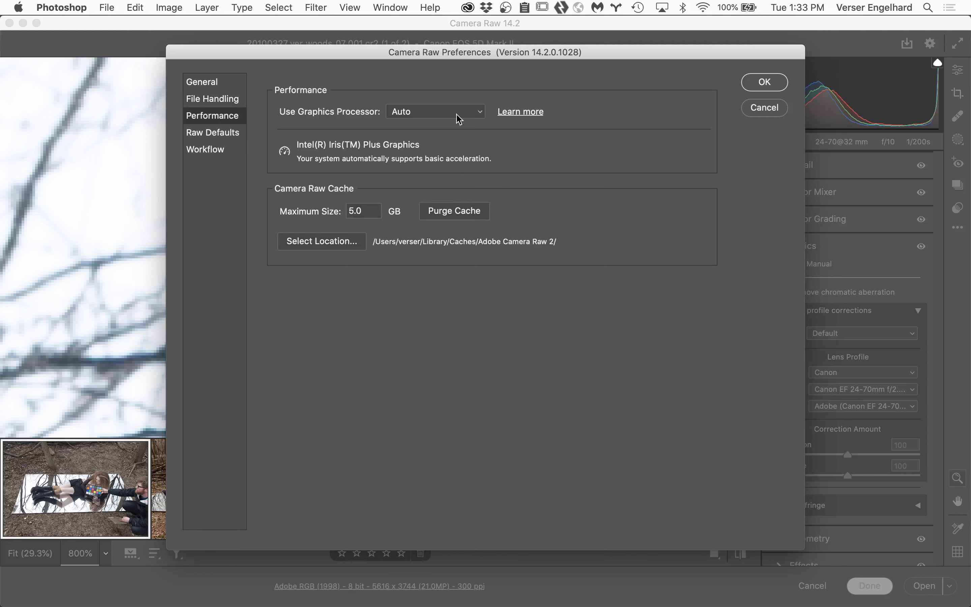
left_click(226, 134)
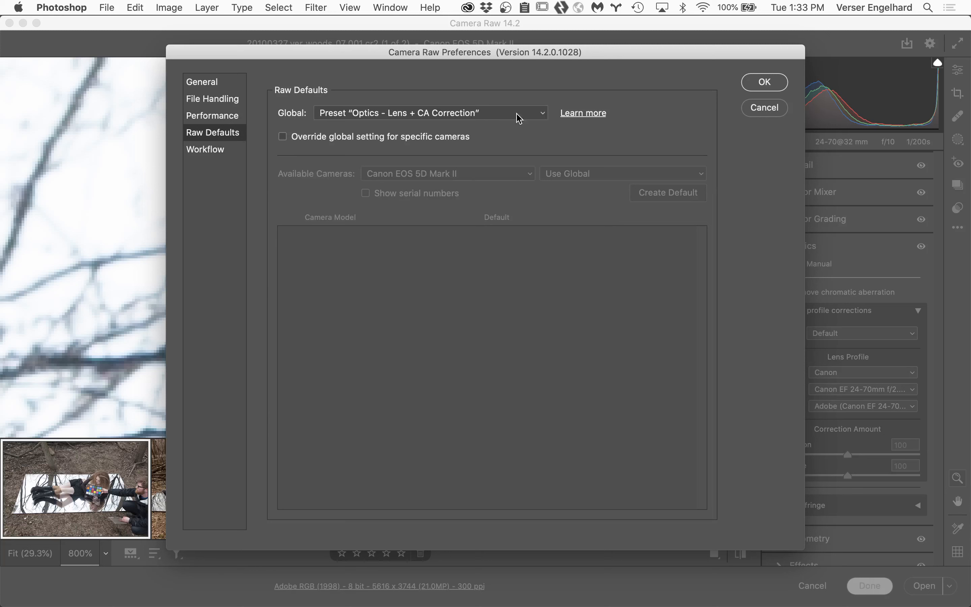
left_click(544, 114)
left_click(578, 117)
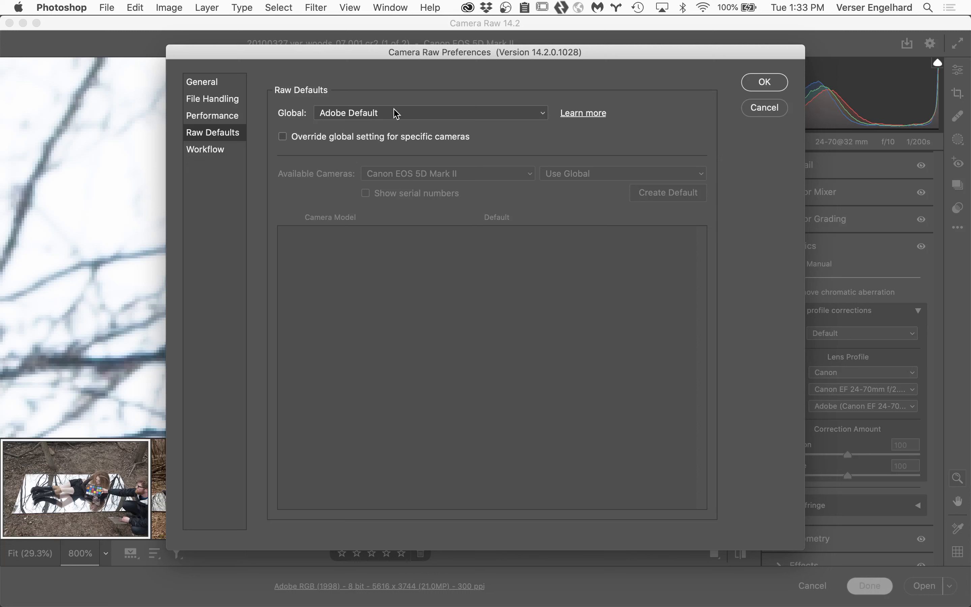
Step: Set the global raw default to the Optics preset Lens + CA Correction
left_click(544, 114)
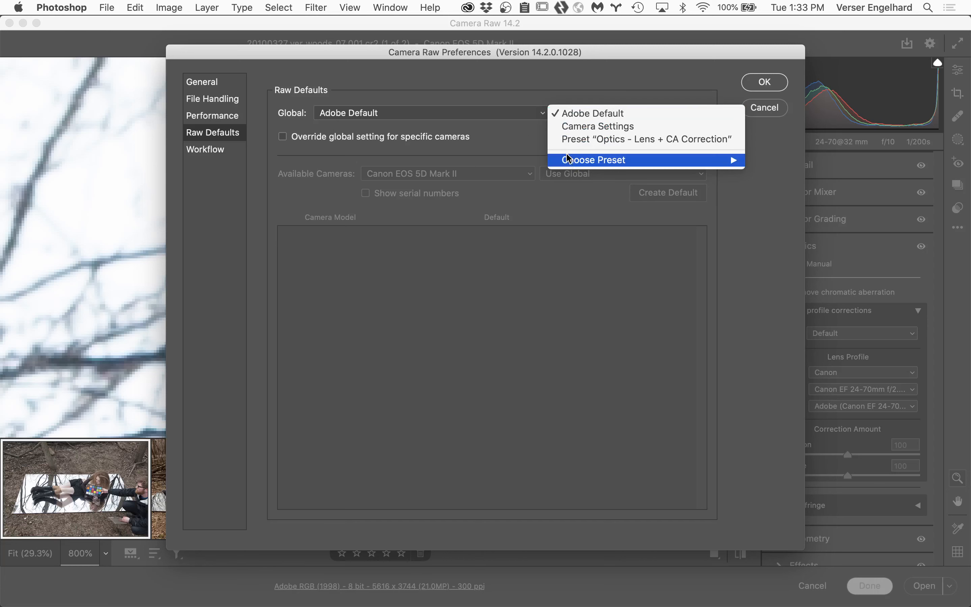
mouse_move(571, 160)
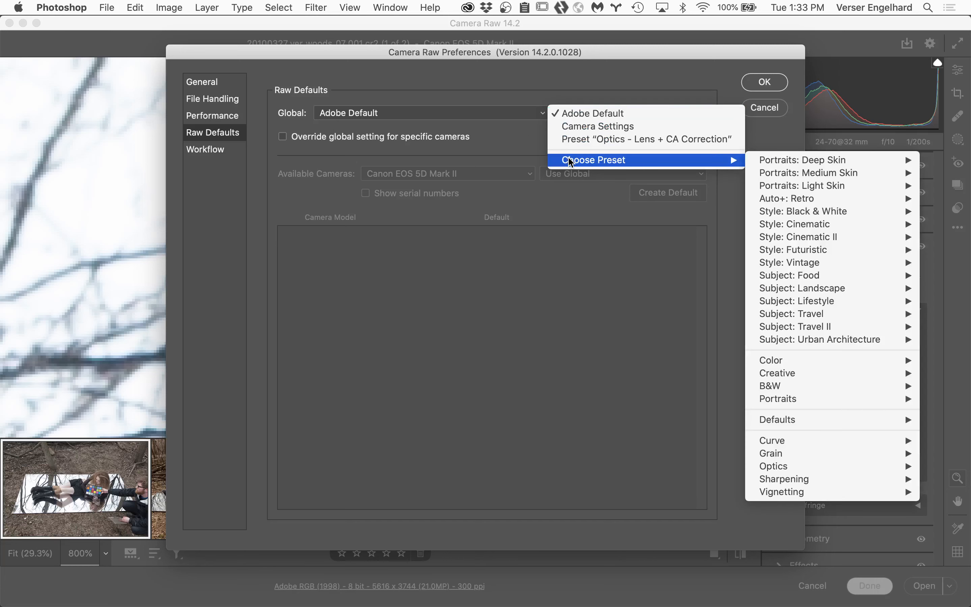
mouse_move(813, 162)
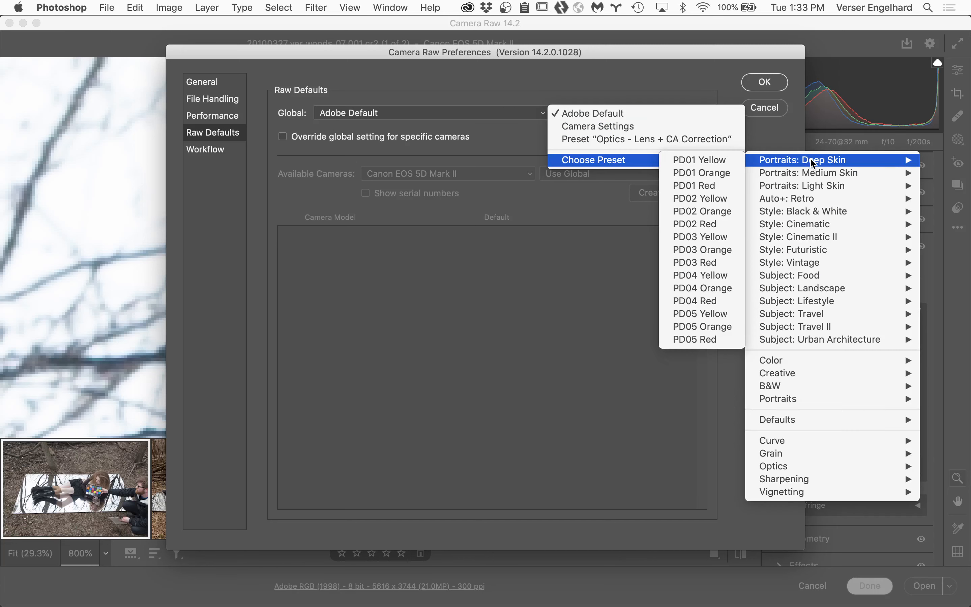
mouse_move(823, 304)
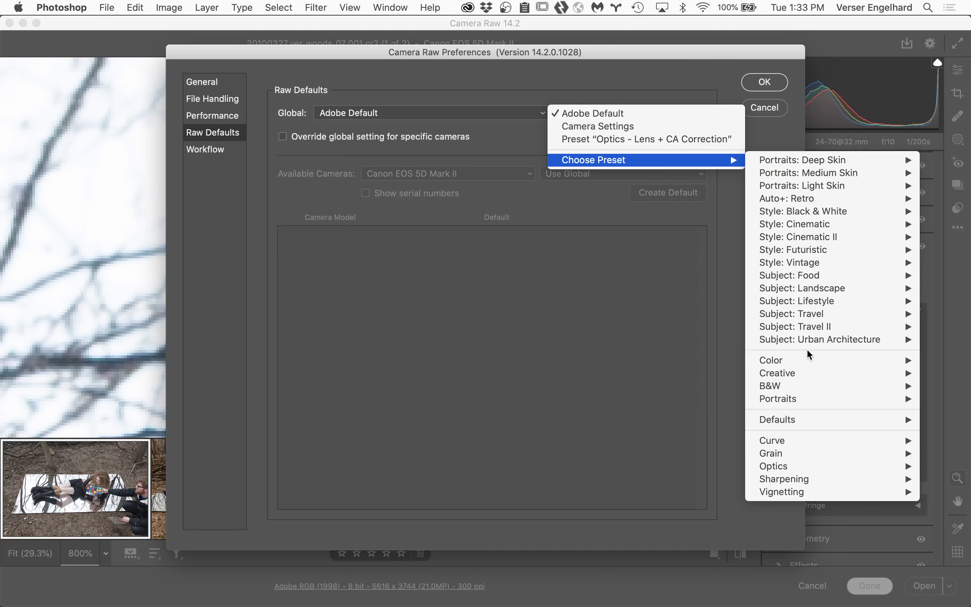
mouse_move(811, 361)
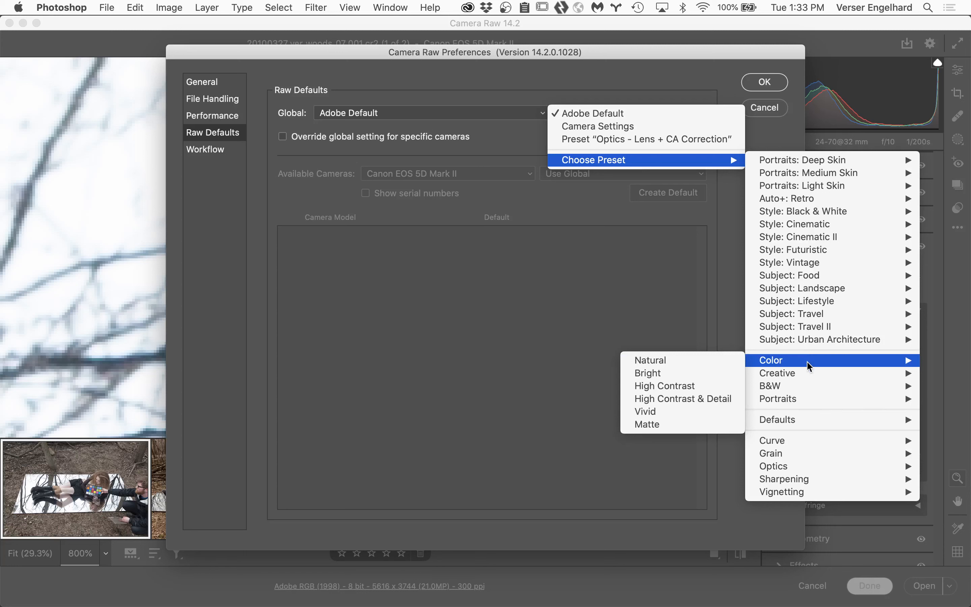
mouse_move(828, 469)
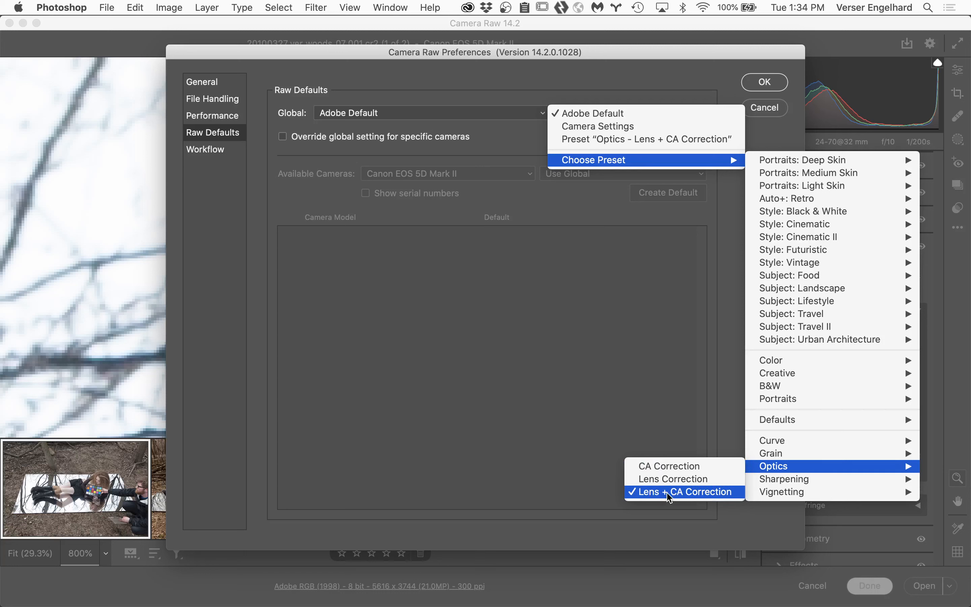
left_click(685, 492)
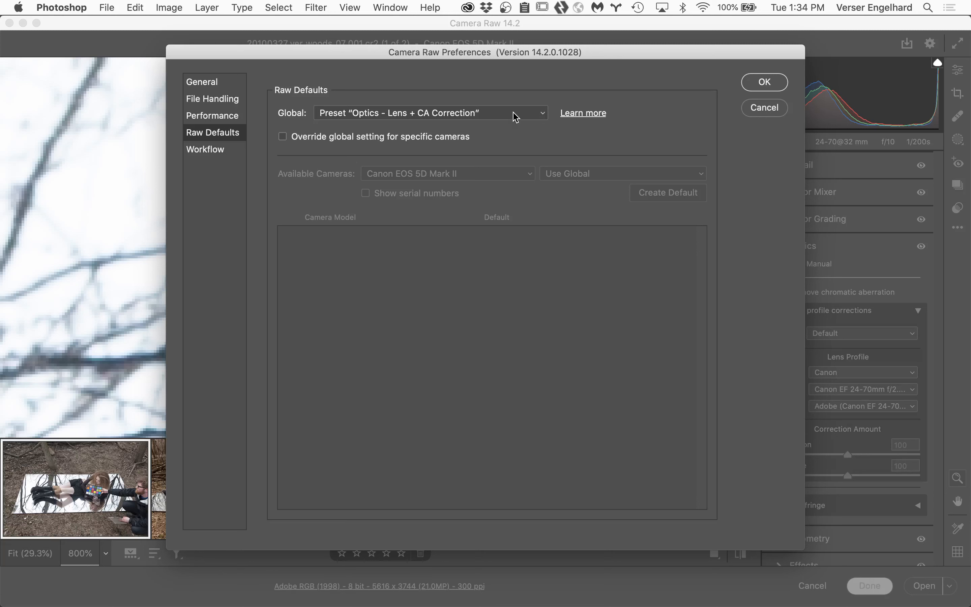
Step: Set the workflow preferences to open images as Smart Objects in Adobe RGB (1998), and apply the preferences
left_click(221, 156)
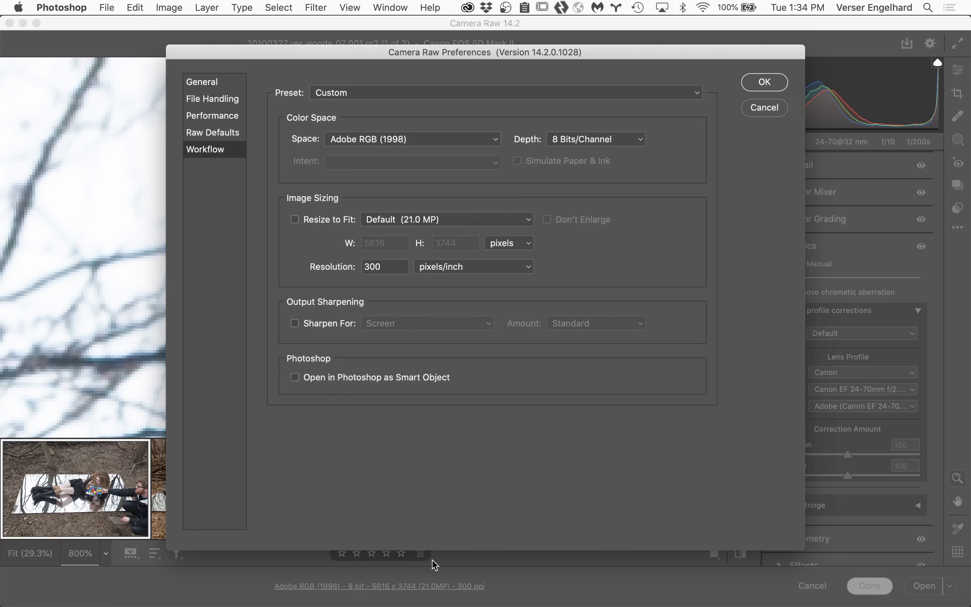
left_click(295, 378)
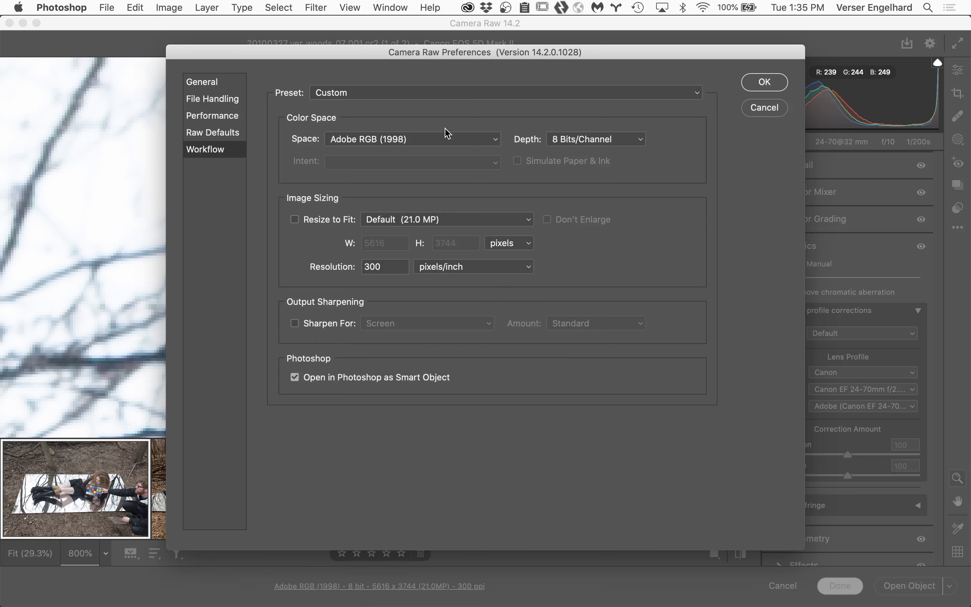
left_click(468, 143)
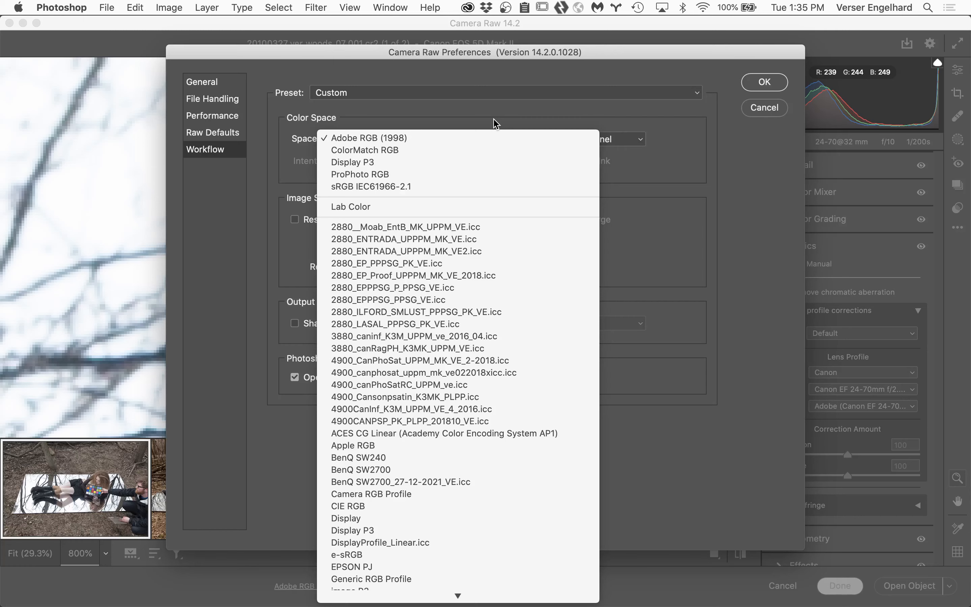
left_click(469, 138)
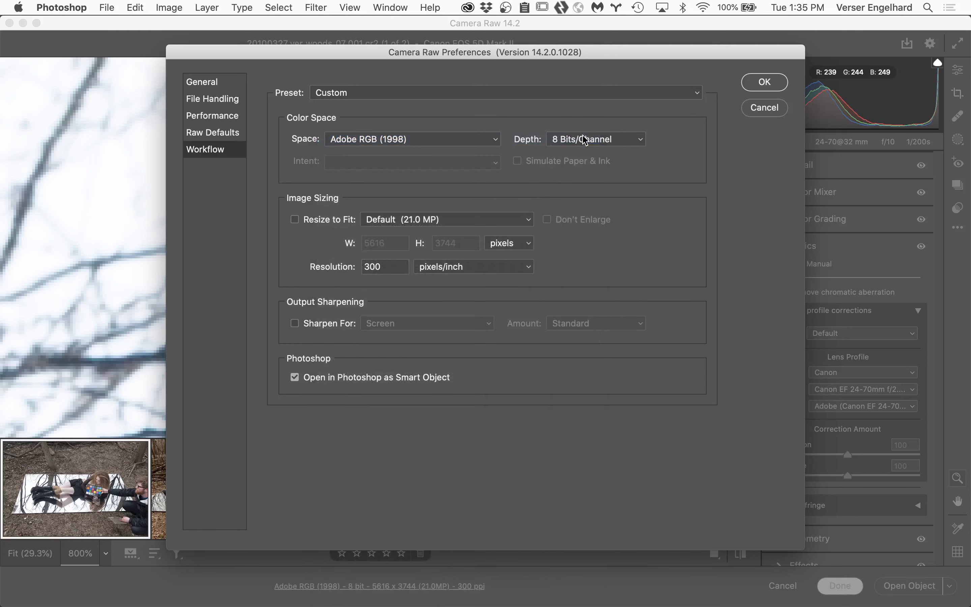
left_click(778, 83)
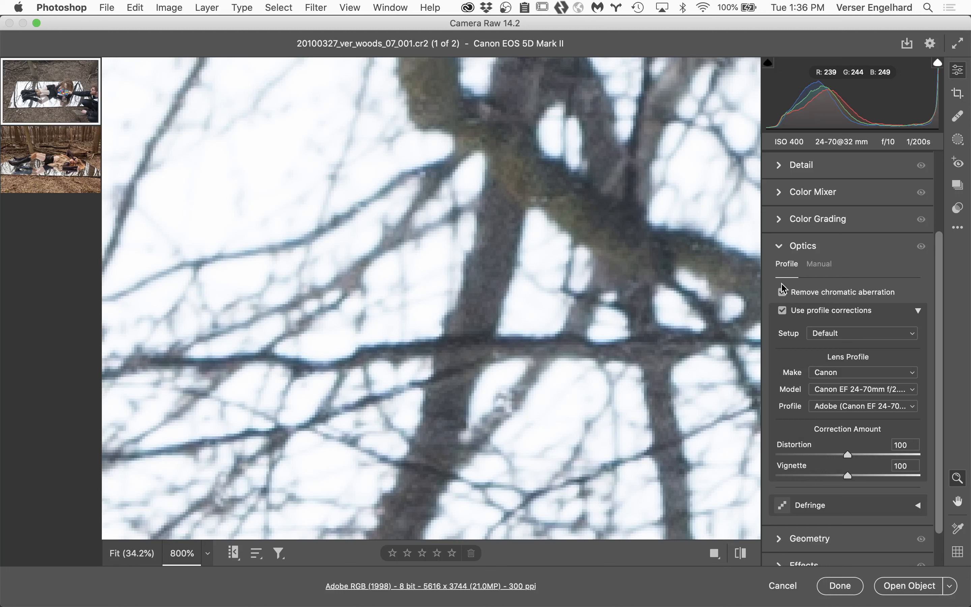
Step: Cancel the Camera Raw session and switch to Finder to open the Assignment Folder inside Student Files Week 02
left_click(785, 586)
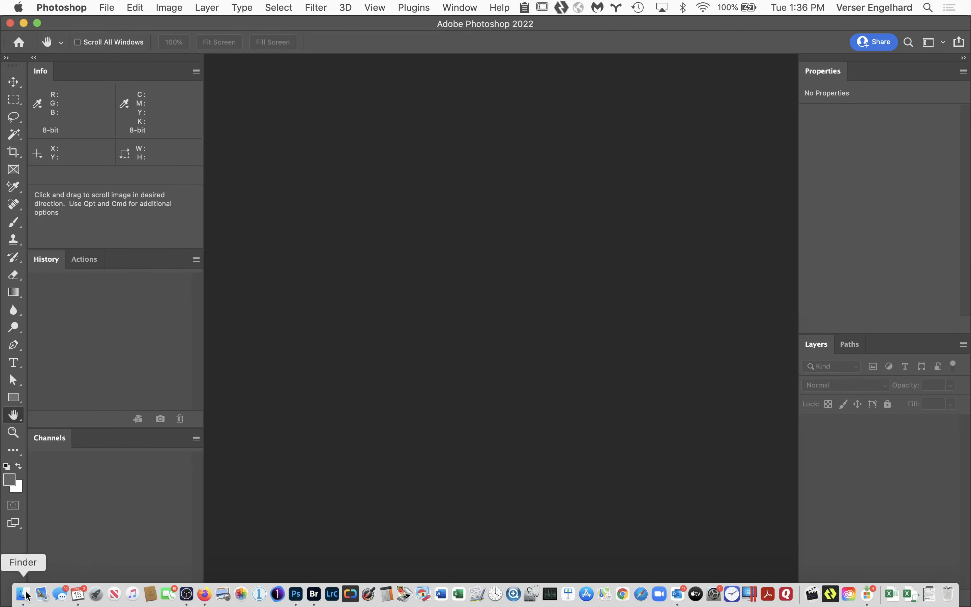
left_click(22, 598)
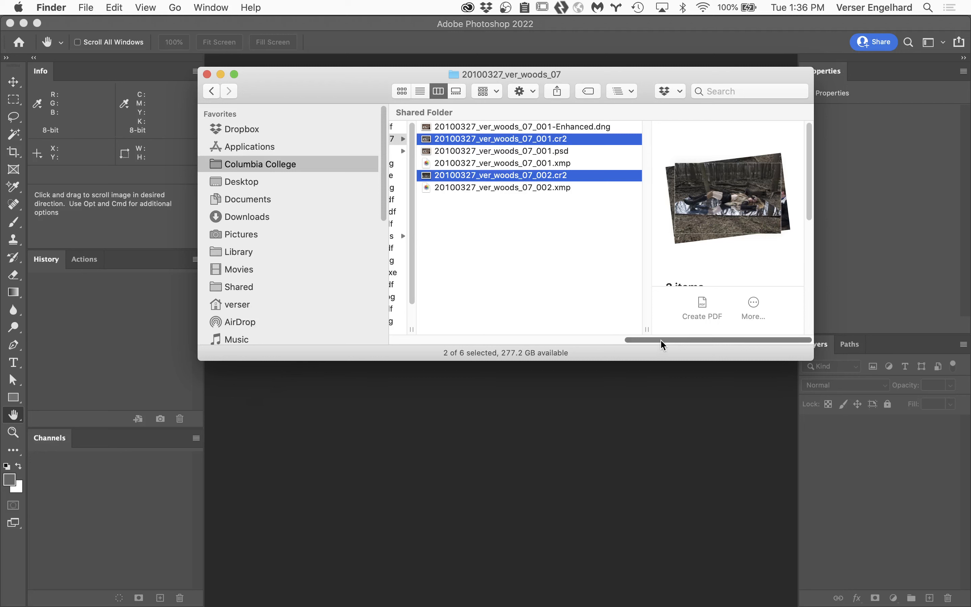
left_click_drag(661, 340, 437, 317)
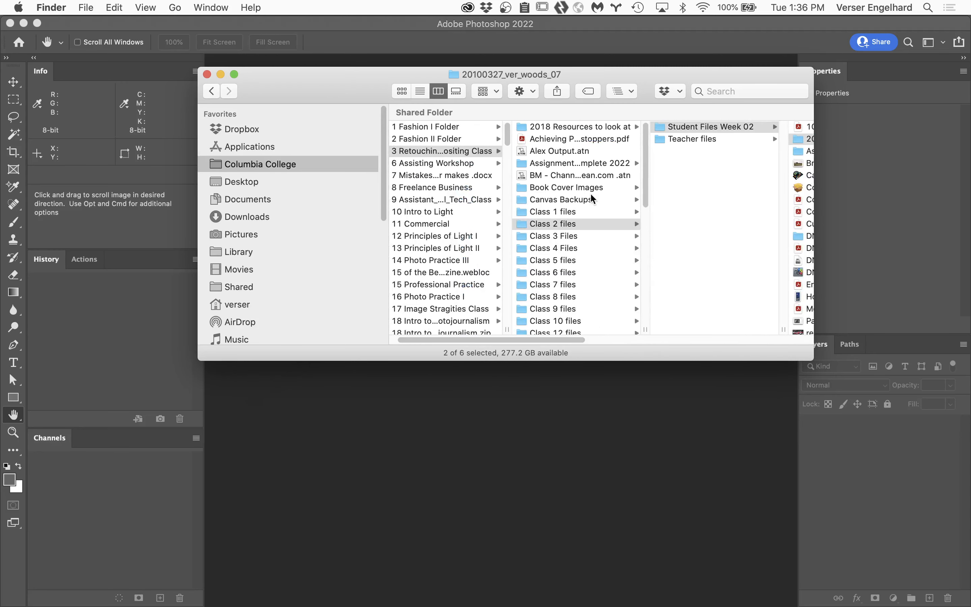
left_click(705, 127)
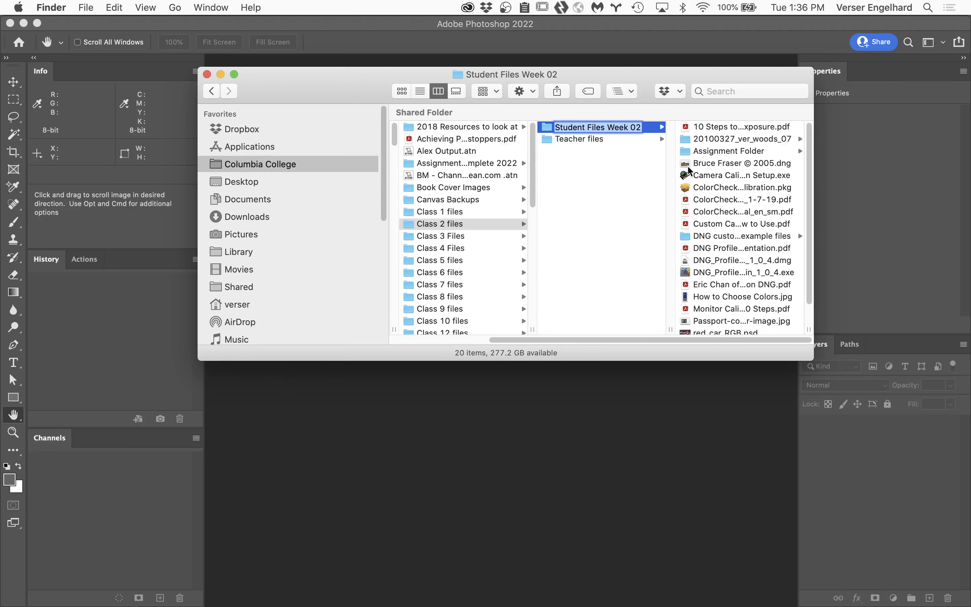
left_click(728, 152)
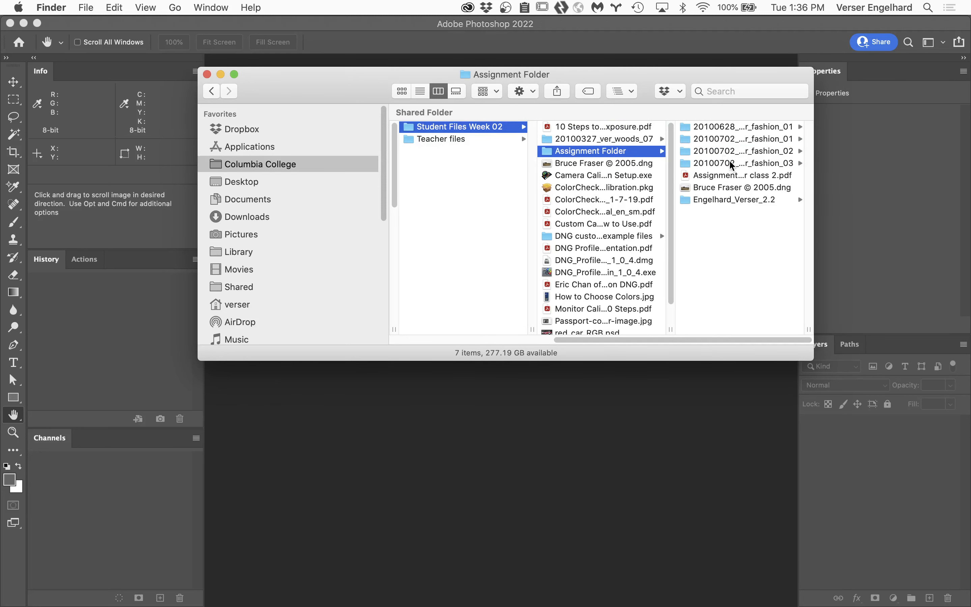
Step: Open the Capture folder inside 20100702_car_fashion_03 and preview the 001 and 002 CR2 files
left_click(732, 164)
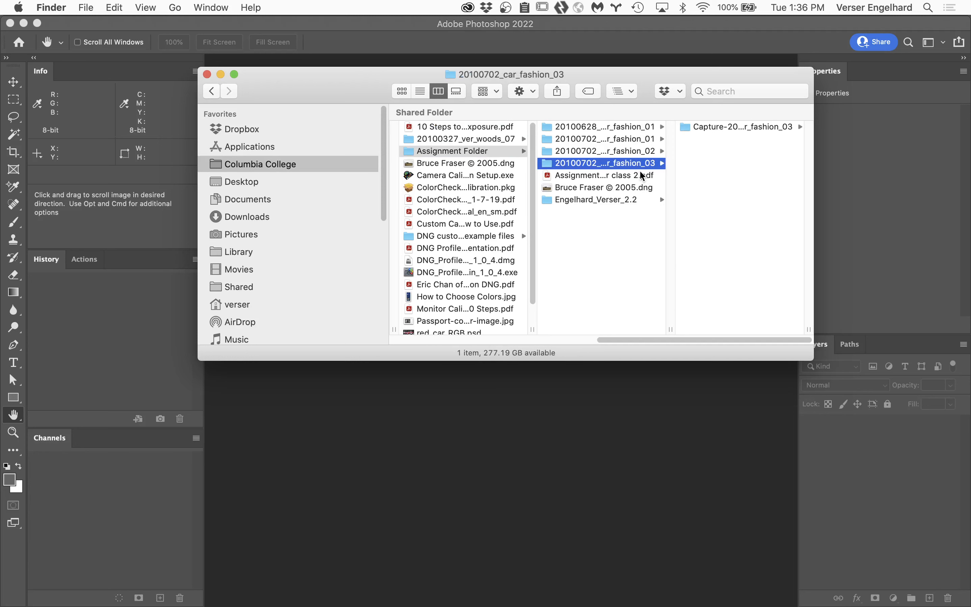
left_click_drag(670, 330, 730, 319)
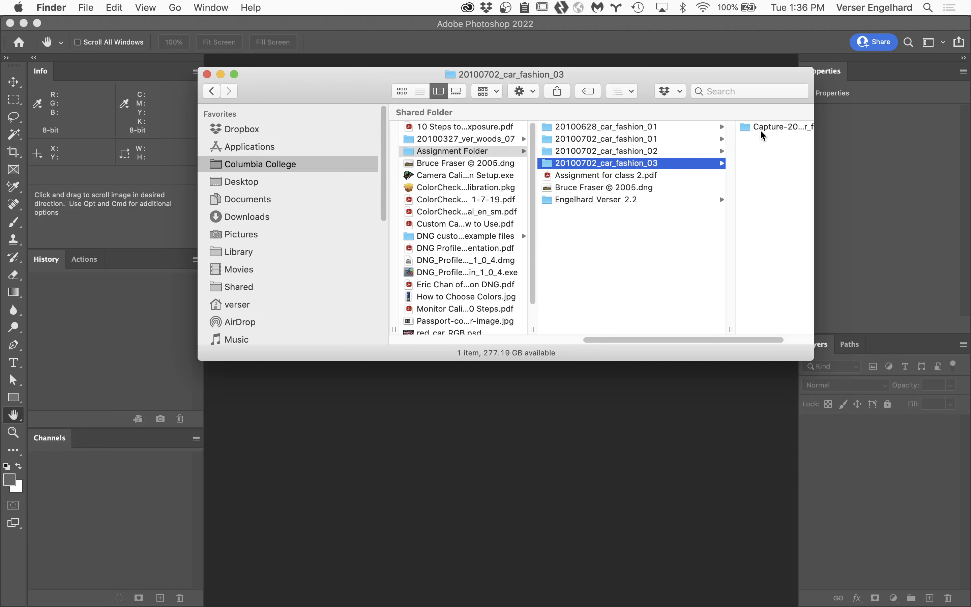
left_click(777, 129)
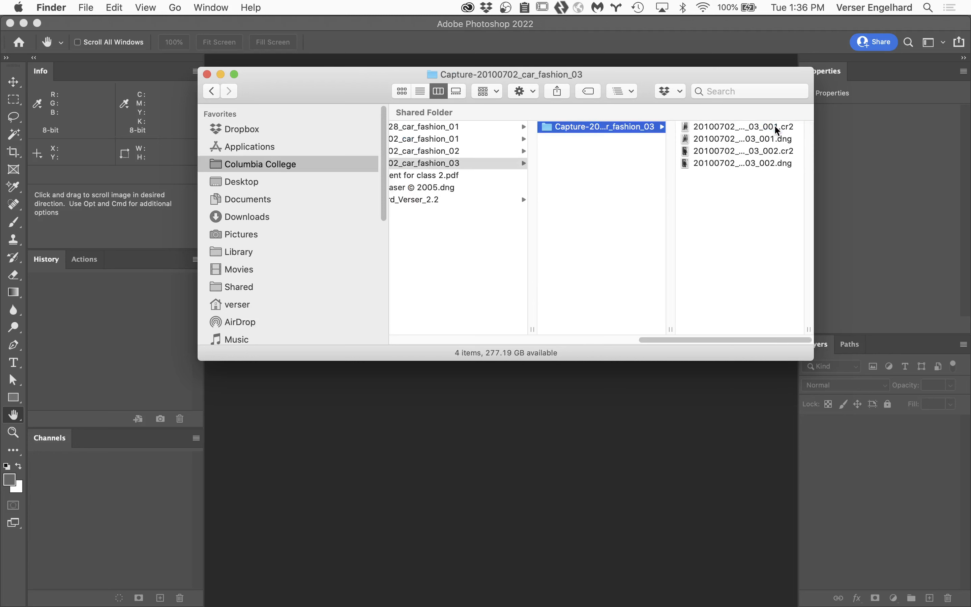
left_click(742, 127)
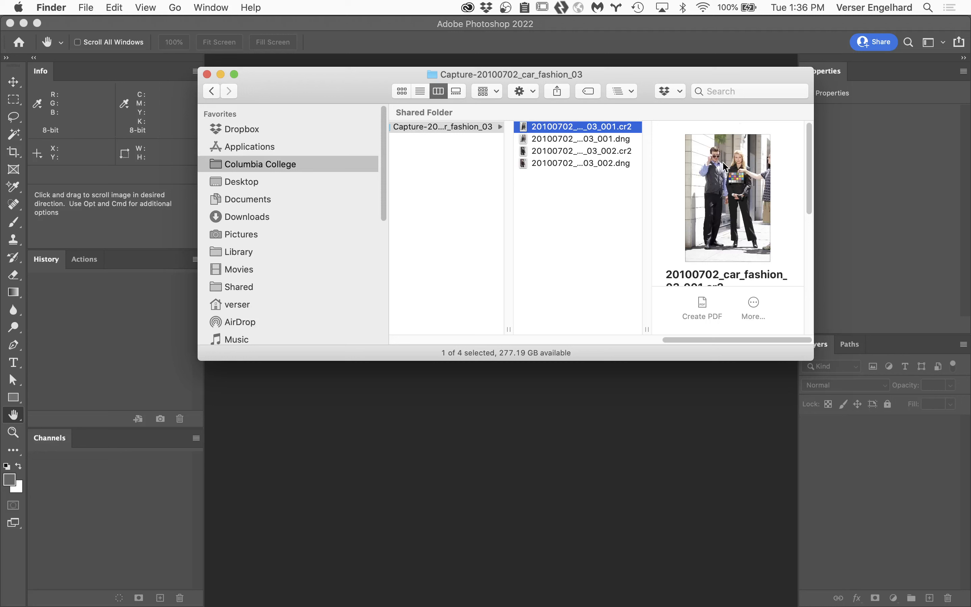
left_click(608, 151)
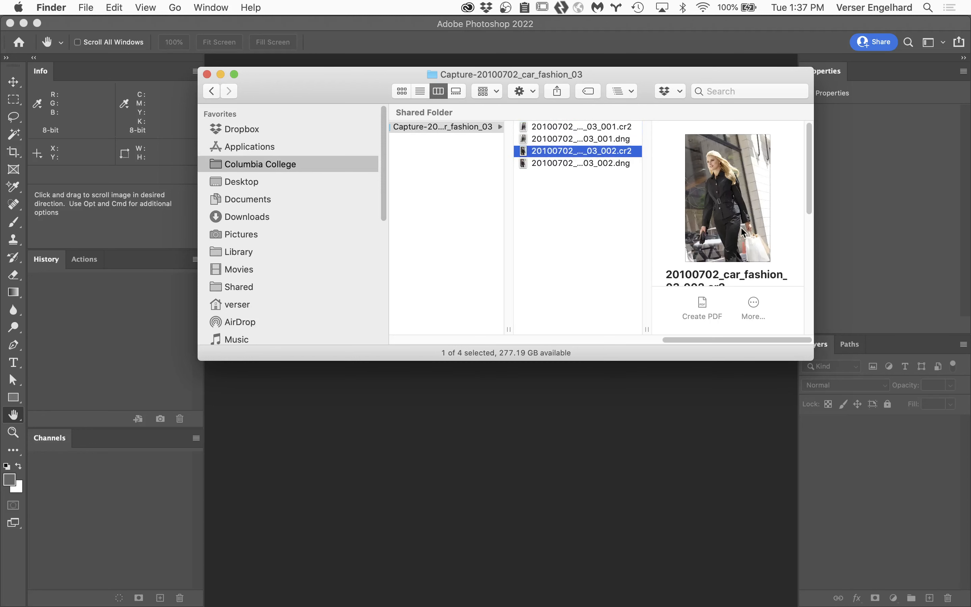
Step: Move the 001 and 002 DNG files in the Capture folder to the Trash, keeping the CR2 files
left_click(607, 139)
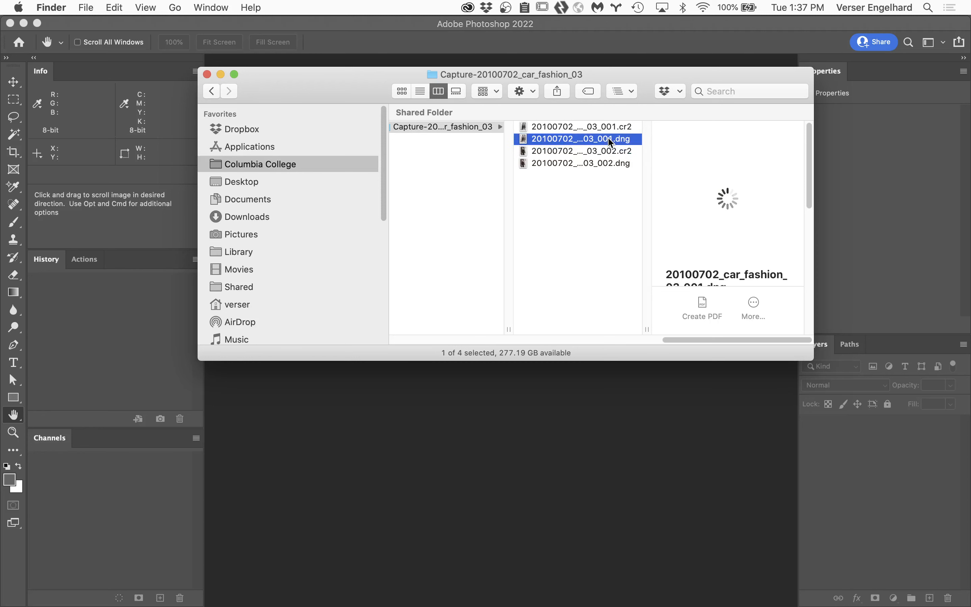
left_click(591, 164, "shift")
left_click(586, 216)
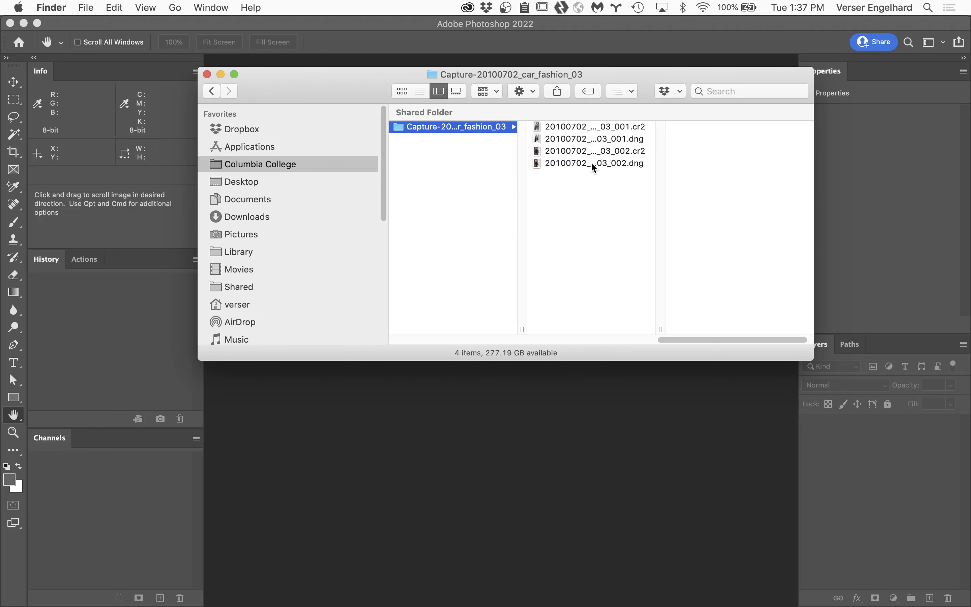
left_click(608, 139)
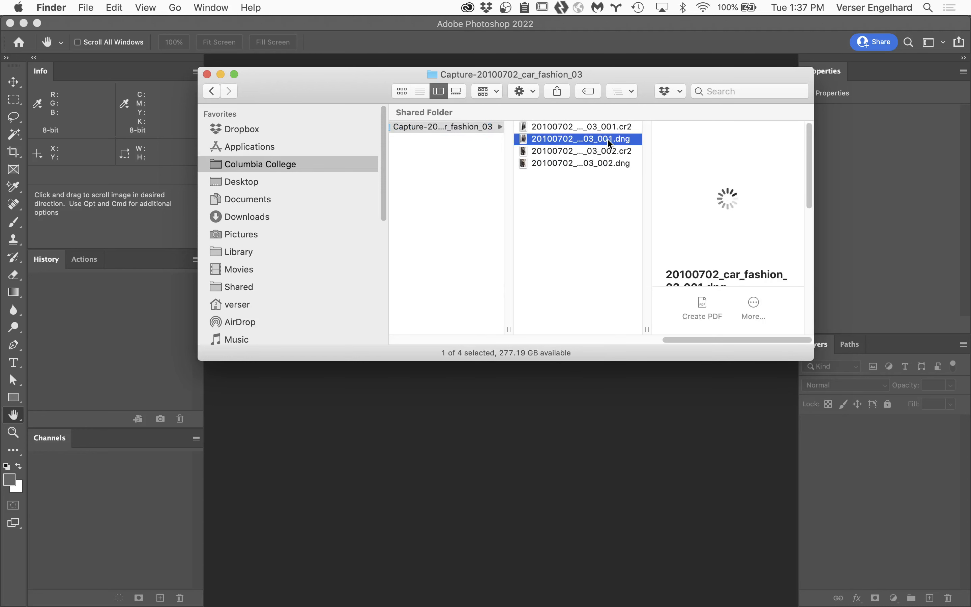
left_click(593, 163, "super")
key("super+BackSpace")
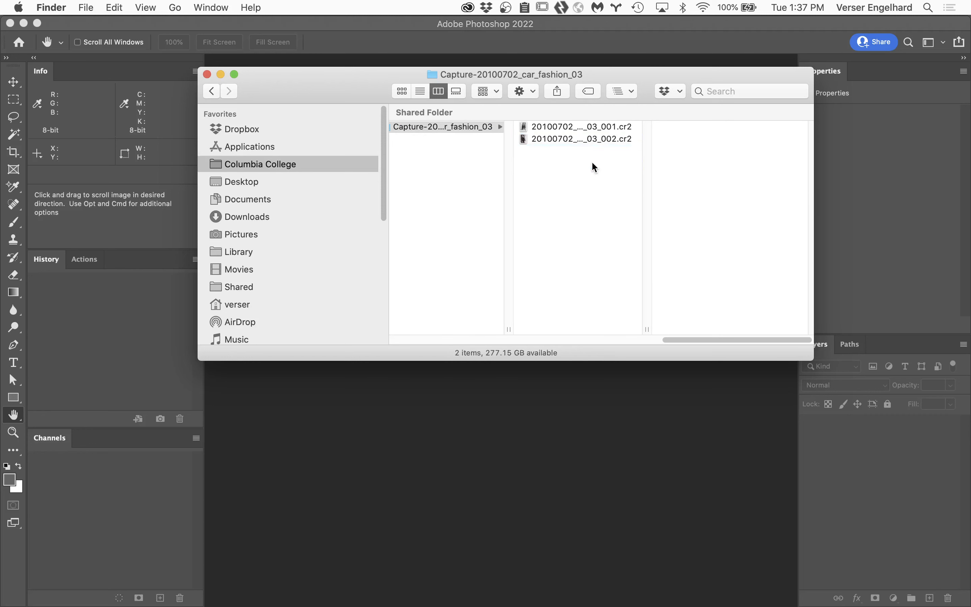
Step: Open 20100702_car_fashion_03_001.cr2 in Camera Raw and collapse the Optics settings
left_click(591, 163)
left_click(587, 126)
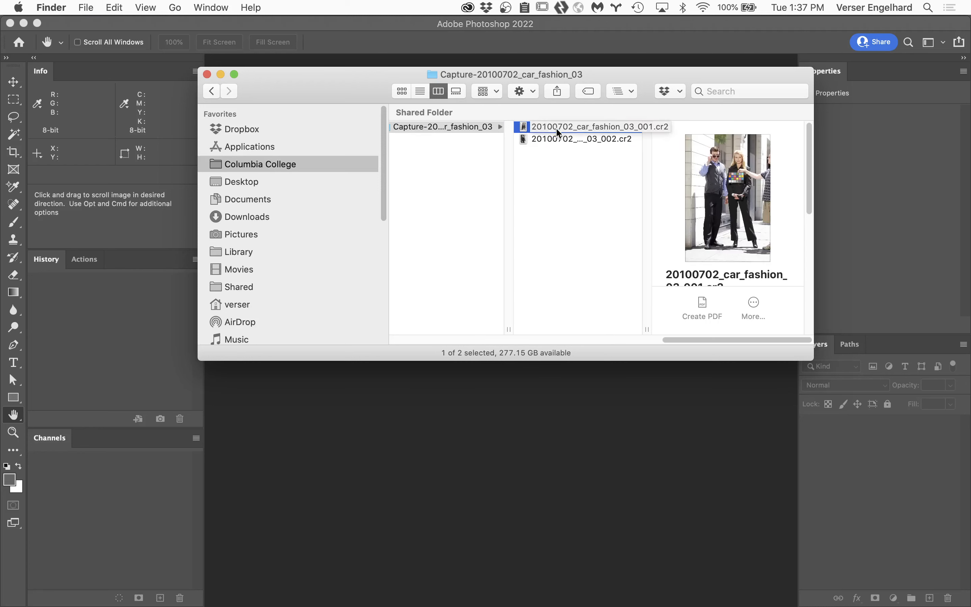
double_click(525, 127)
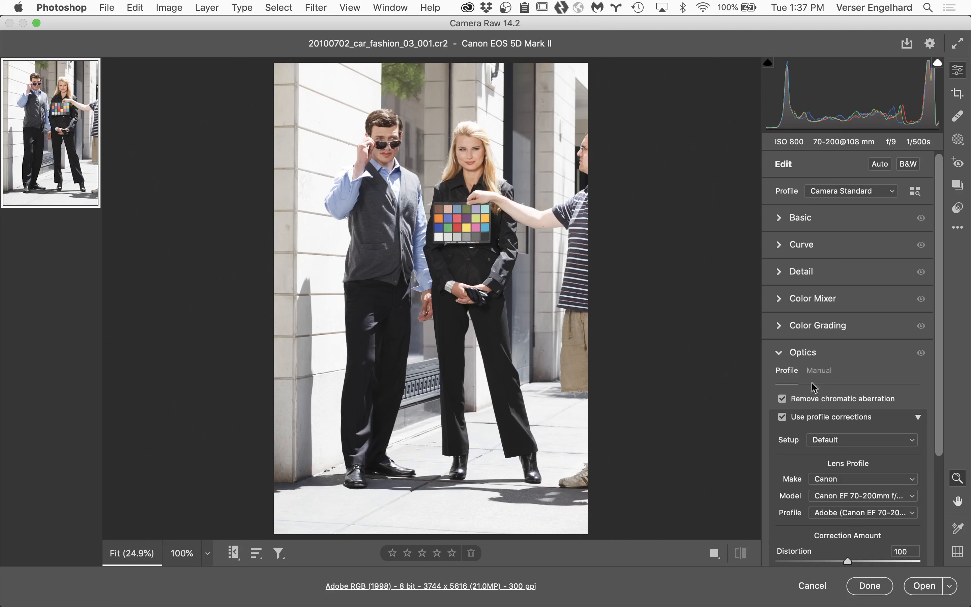
left_click(783, 353)
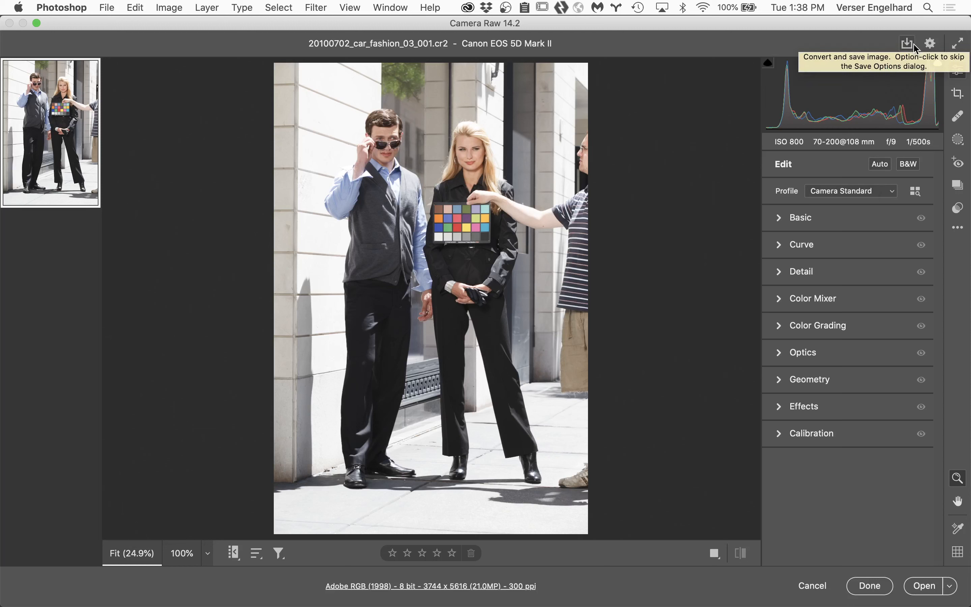
Step: Save the 001 image as a Digital Negative (.dng) in the same location, finish the Camera Raw session, and preview the DNG in Finder
left_click(911, 47)
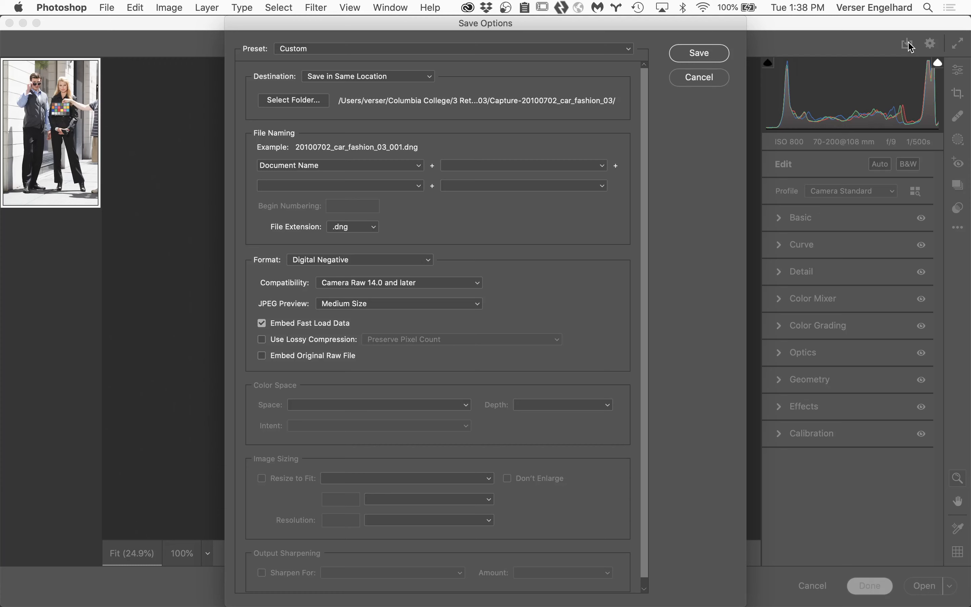
left_click(703, 57)
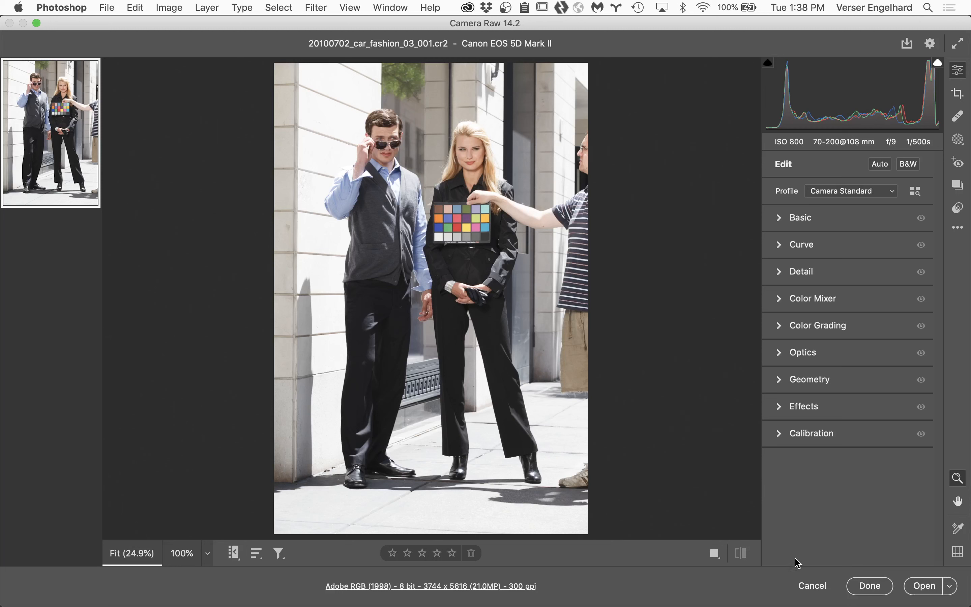
left_click(870, 586)
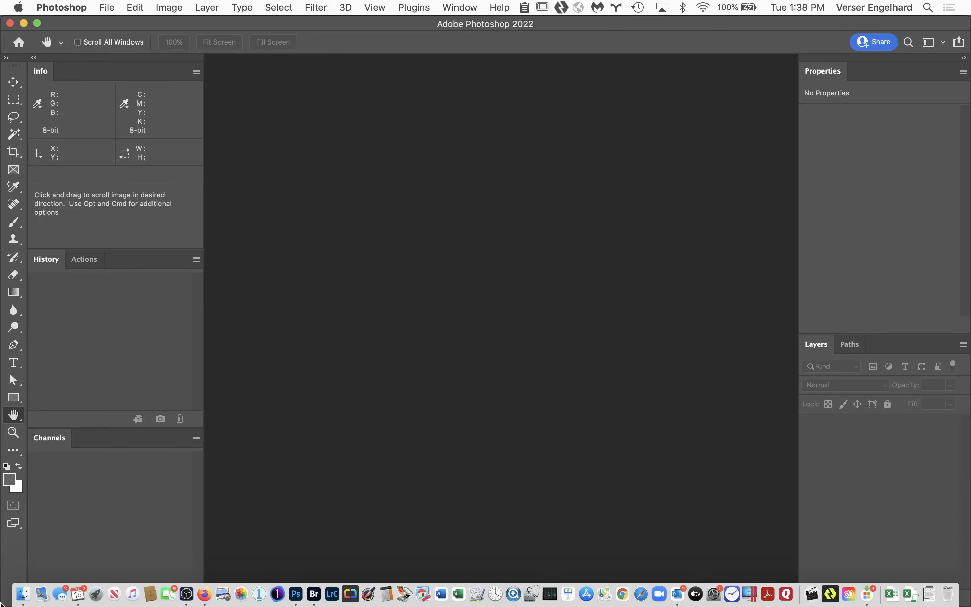
left_click(22, 594)
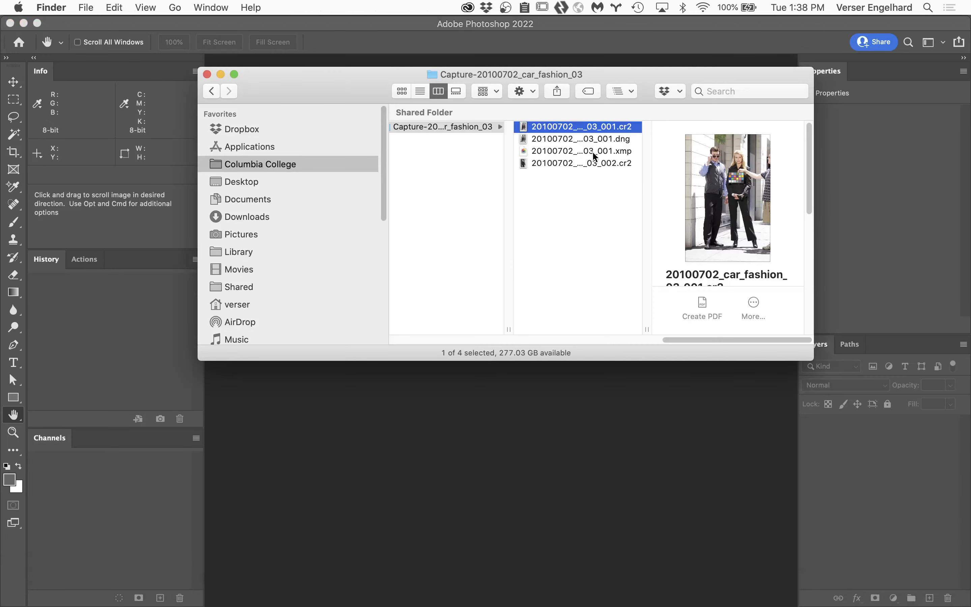
left_click(607, 139)
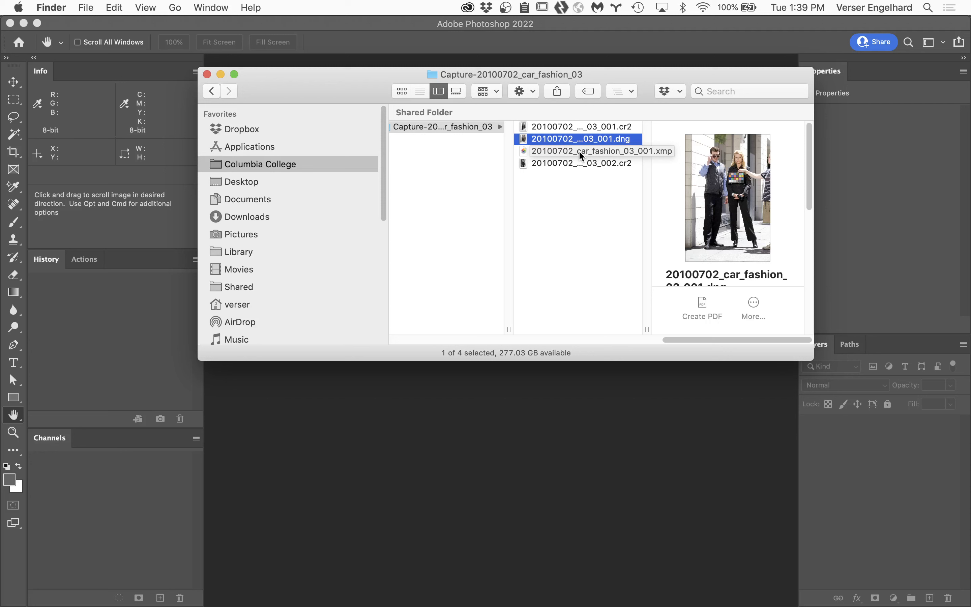
Step: Reopen 20100702_car_fashion_03_001.cr2 in Camera Raw, set Exposure to +5.00, and apply the change without opening the image
left_click(526, 127)
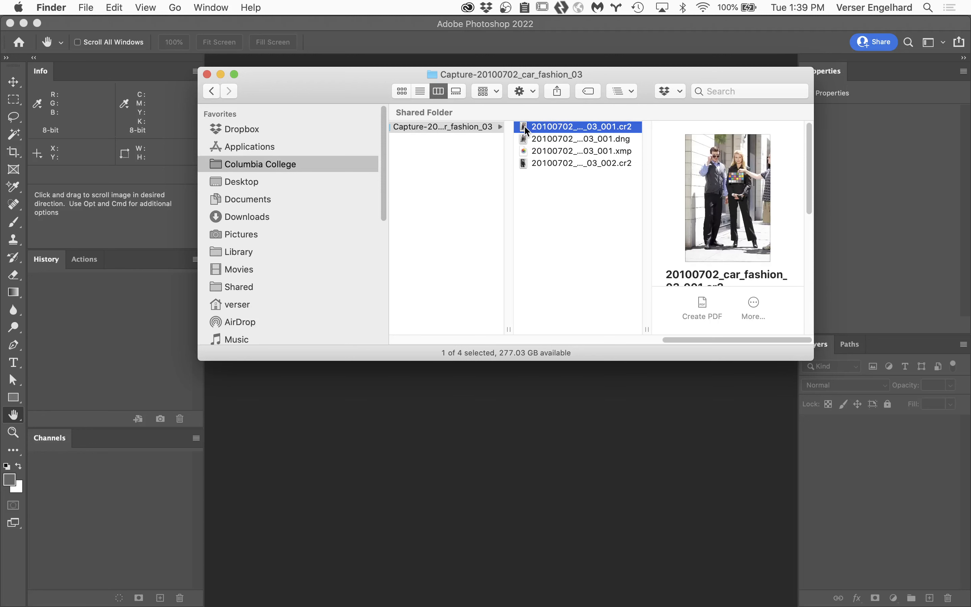
double_click(525, 127)
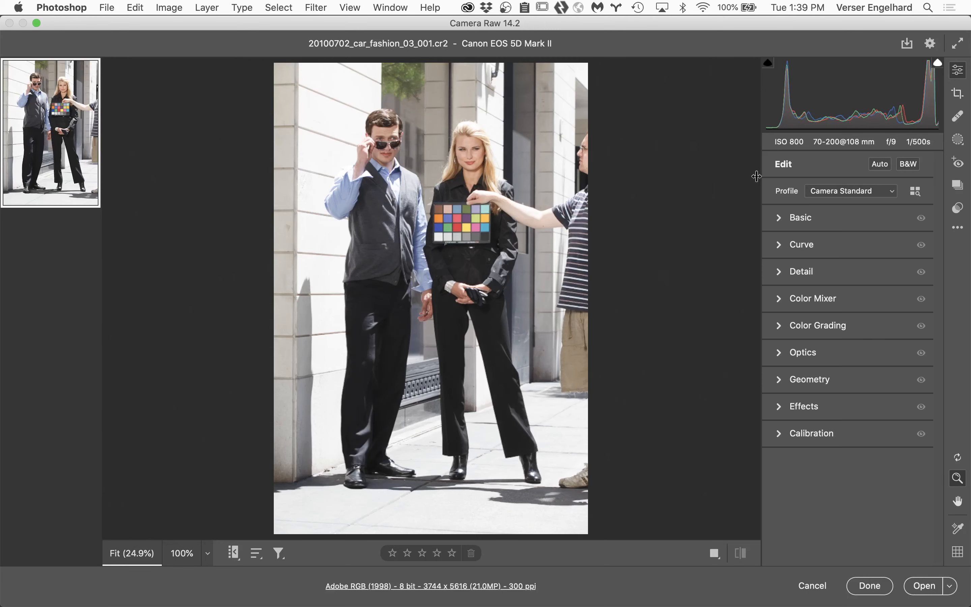
left_click(782, 218)
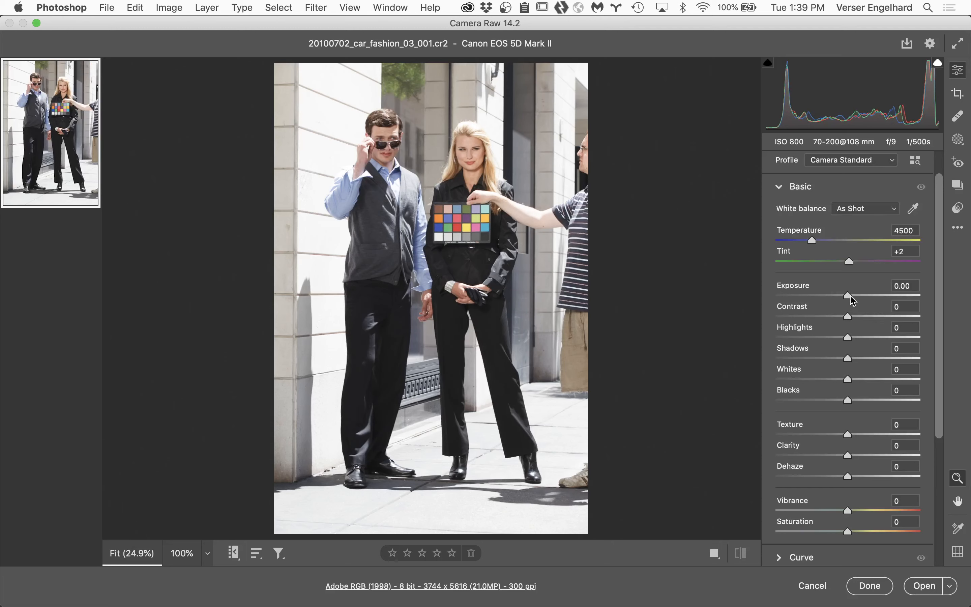
left_click_drag(848, 295, 924, 293)
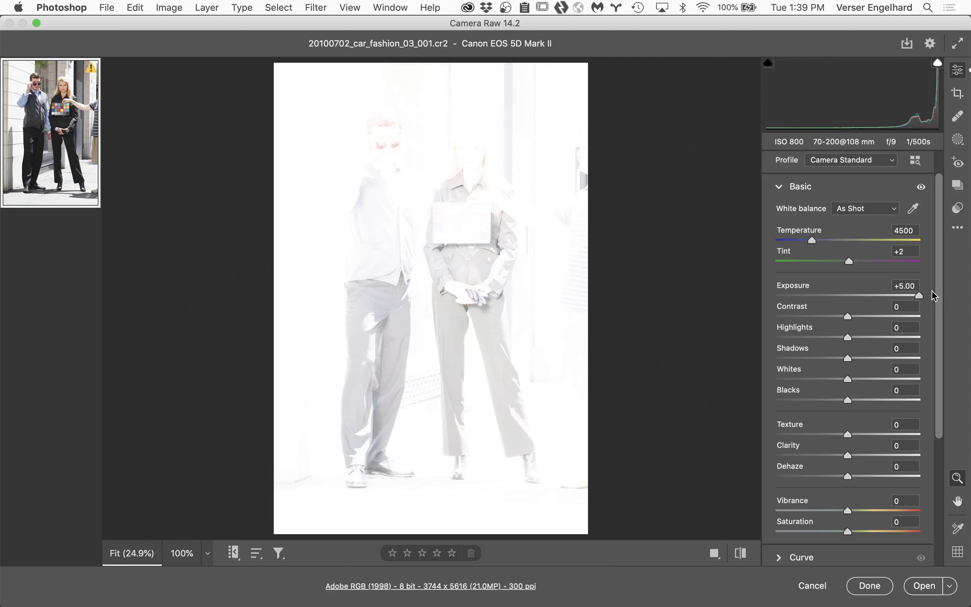
left_click(870, 586)
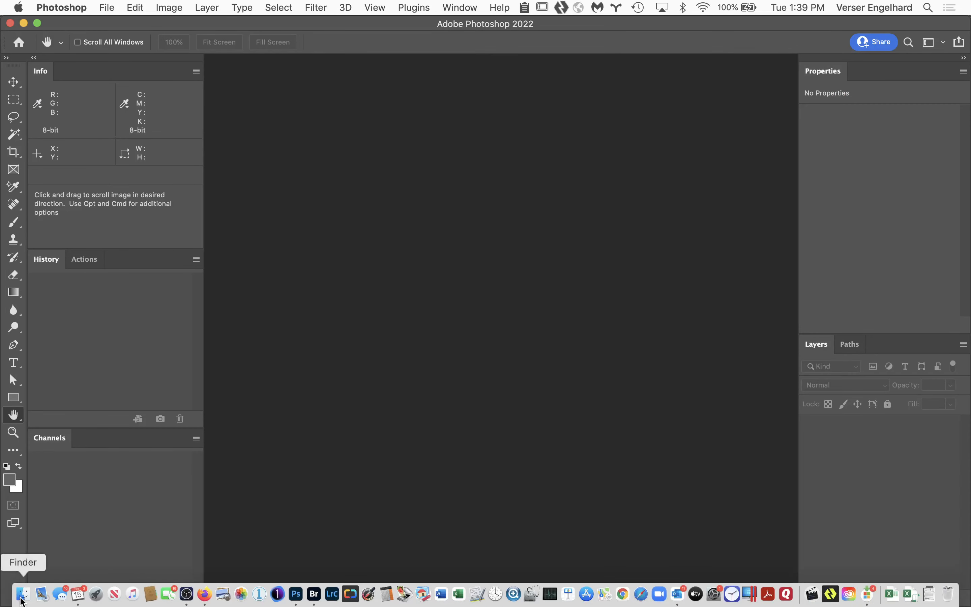
Step: Switch to Finder and open the sidecar file 20100702_car_fashion_03_001.xmp with TextEdit
left_click(22, 598)
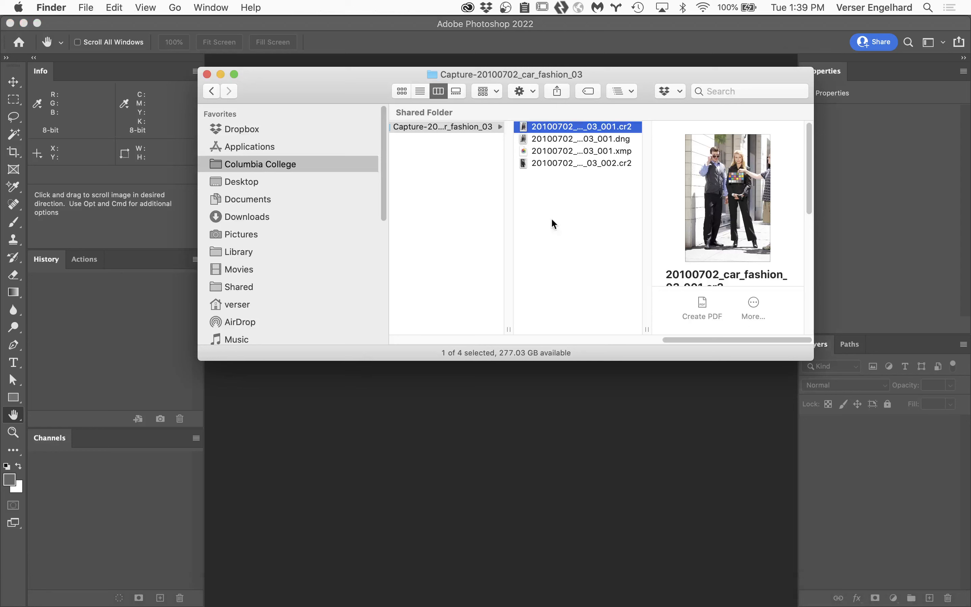
left_click(588, 152)
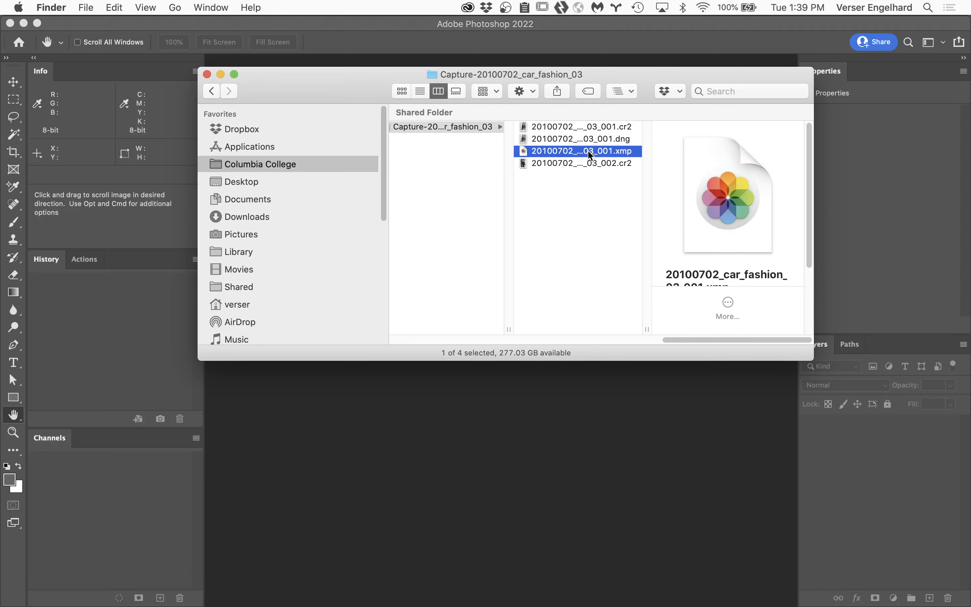
right_click(522, 148)
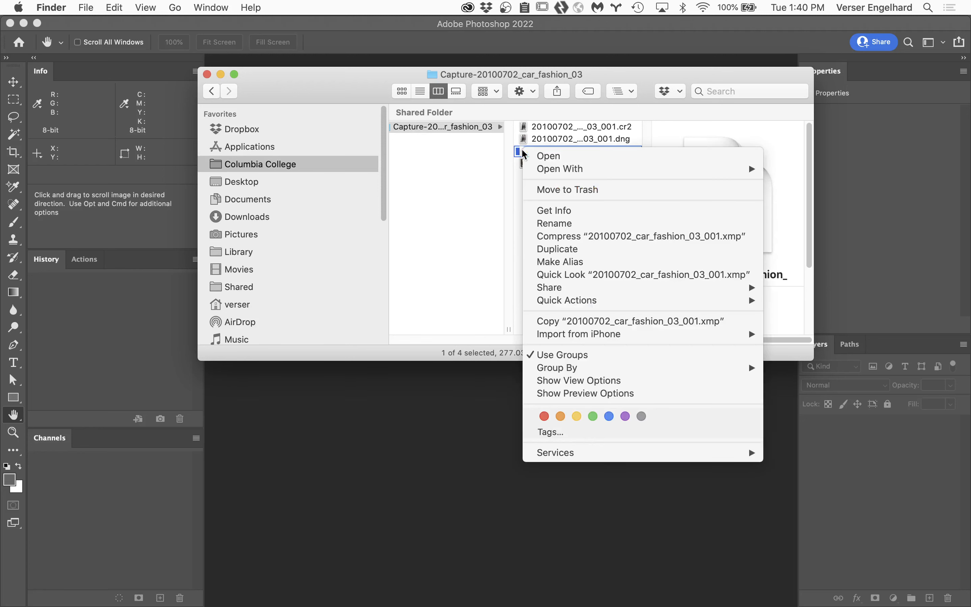
mouse_move(555, 175)
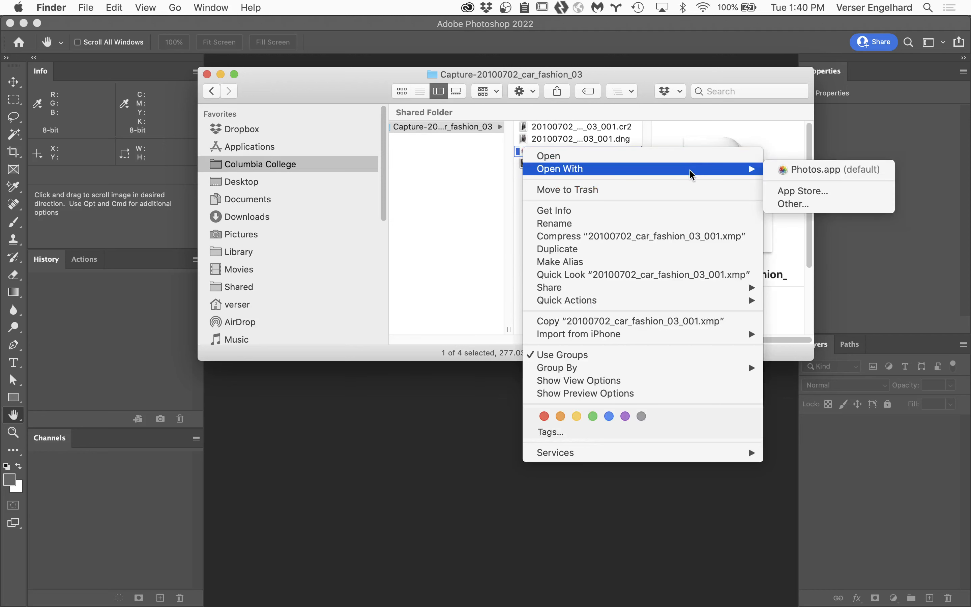
left_click(803, 205)
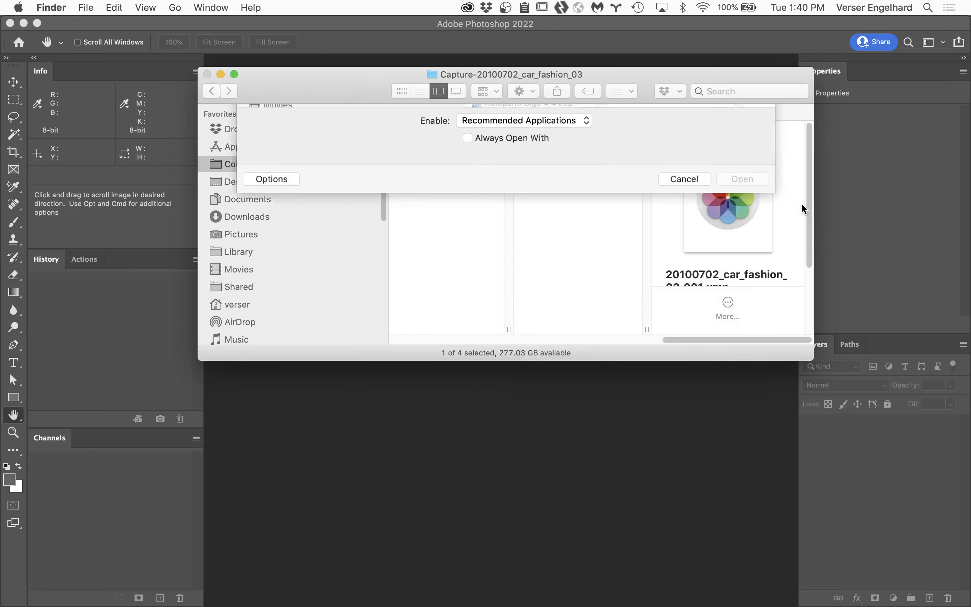
scroll(477, 281, "down", 15)
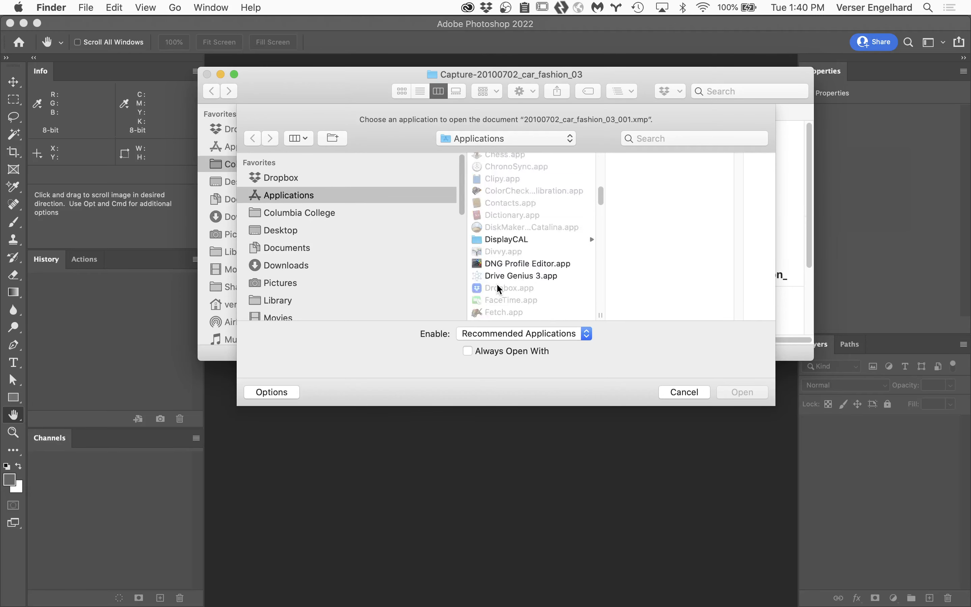
scroll(498, 288, "down", 10)
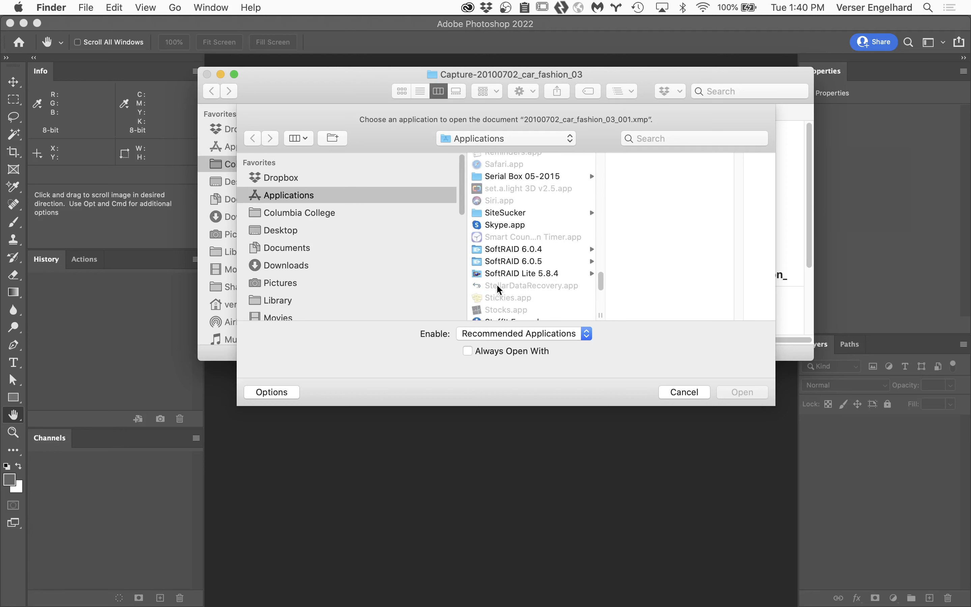
scroll(498, 287, "down", 8)
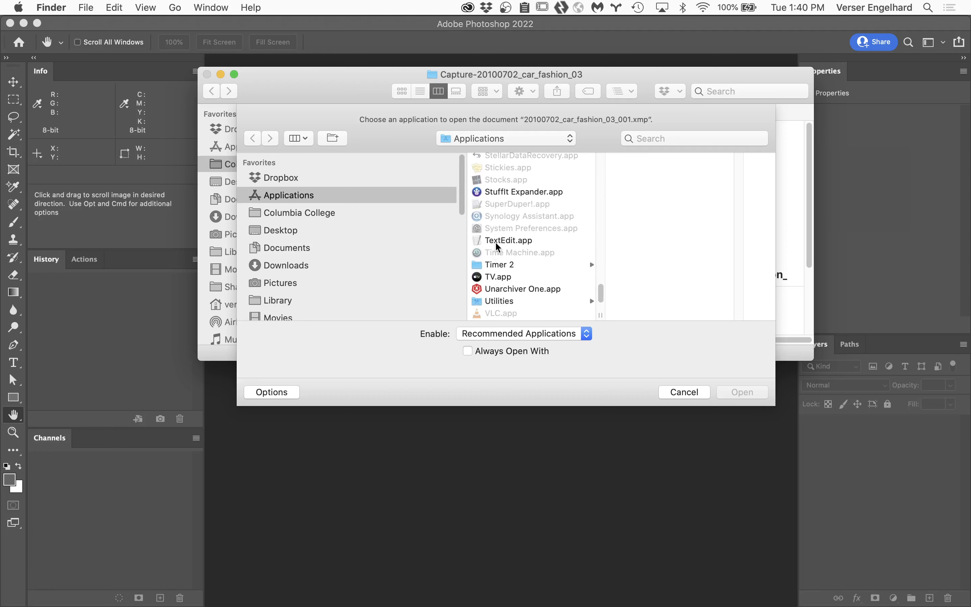
left_click(498, 241)
left_click(735, 393)
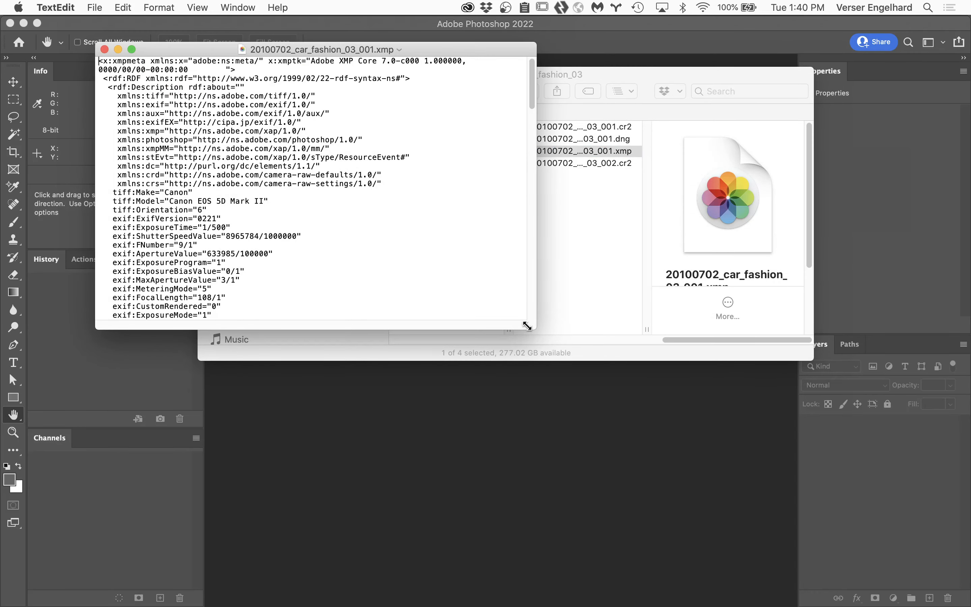
Step: Set crs:Exposure2012 to +2.00 in the XMP text, and save and close the file
left_click_drag(536, 328, 779, 582)
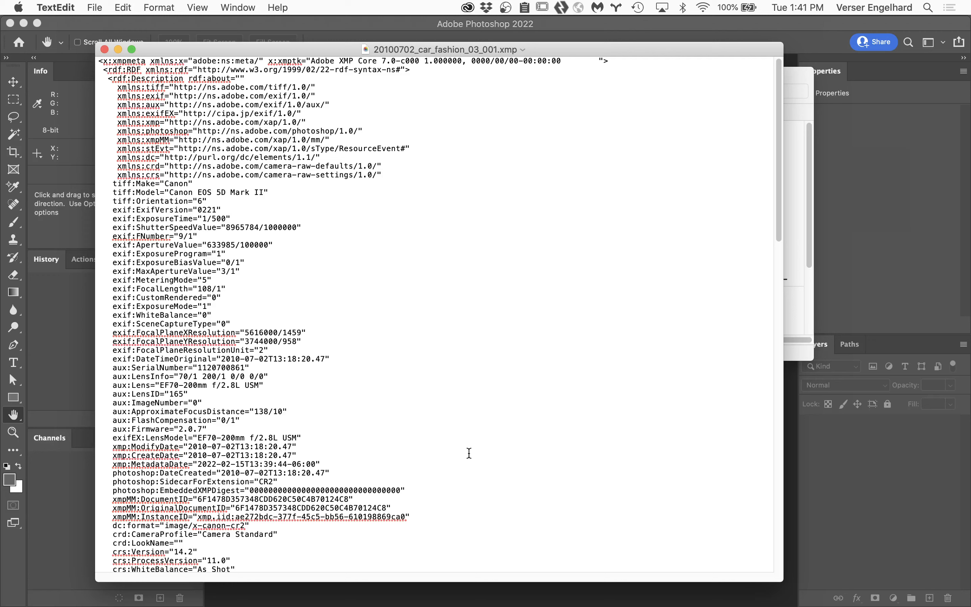
scroll(578, 513, "down", 10)
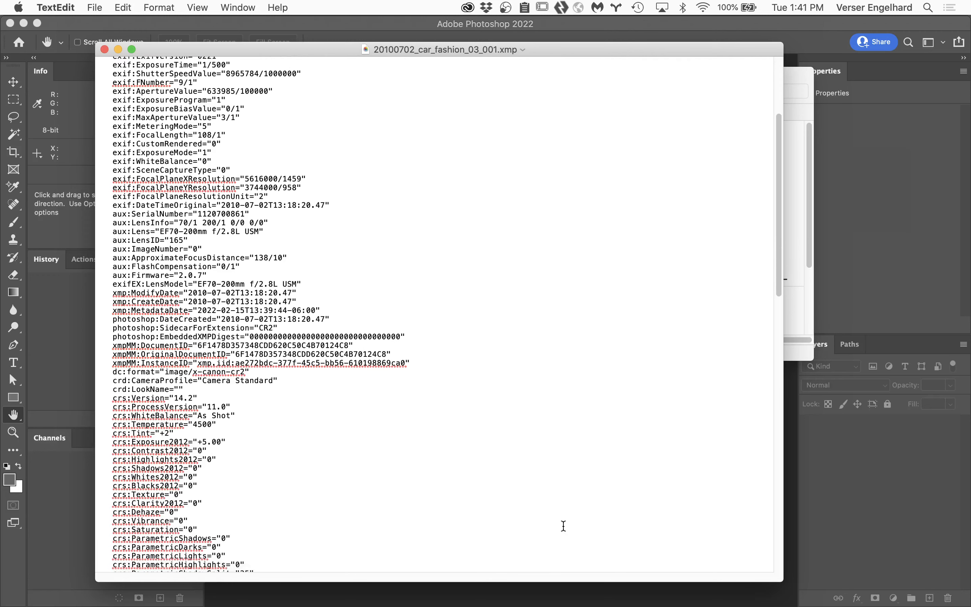
scroll(563, 526, "down", 6)
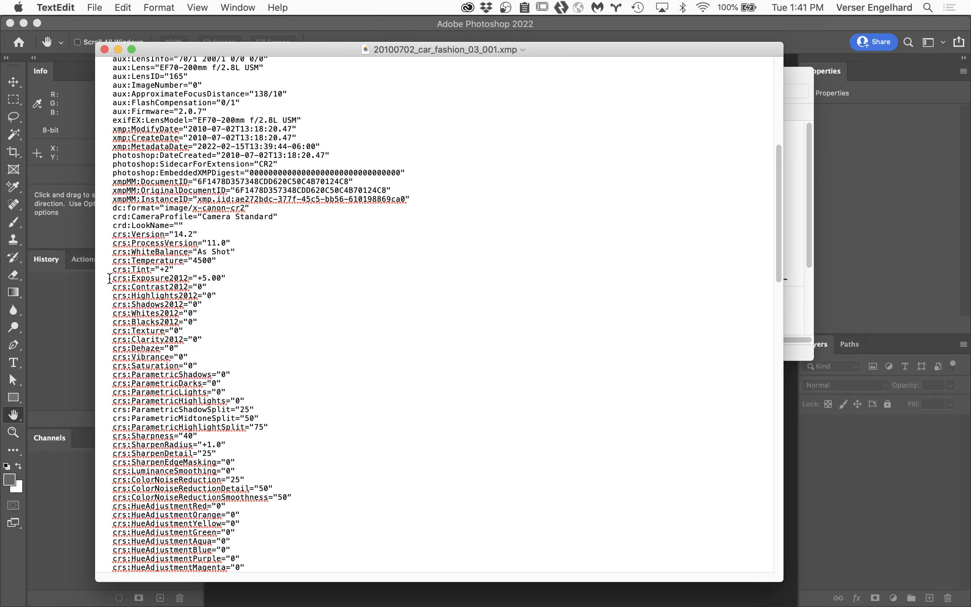
left_click_drag(109, 277, 233, 277)
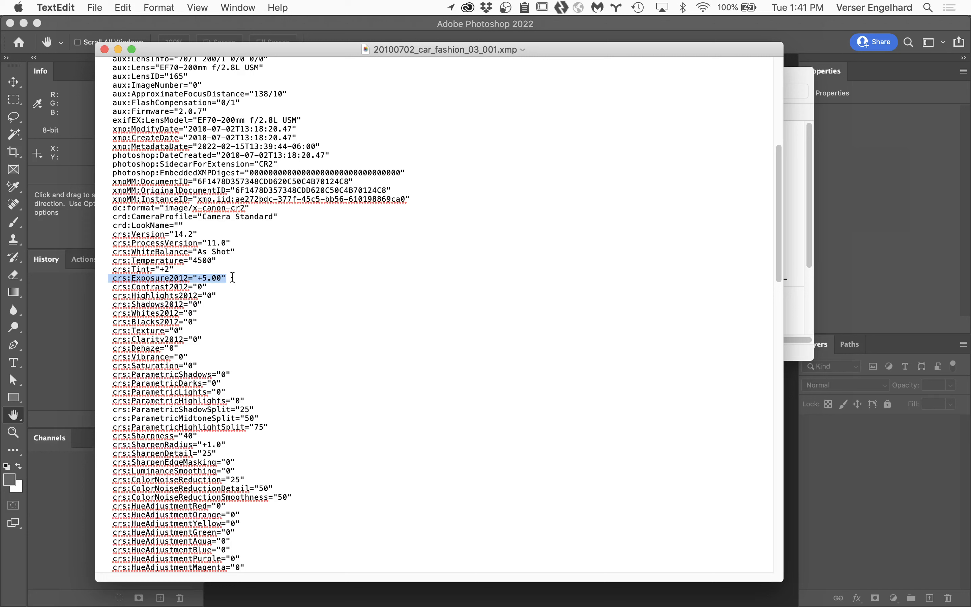
left_click(207, 277)
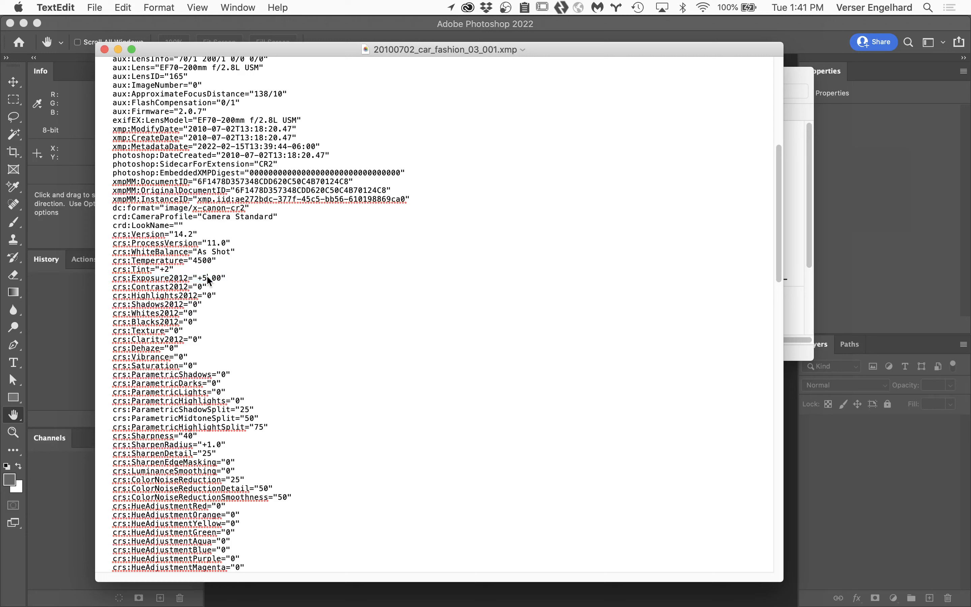
key("BackSpace")
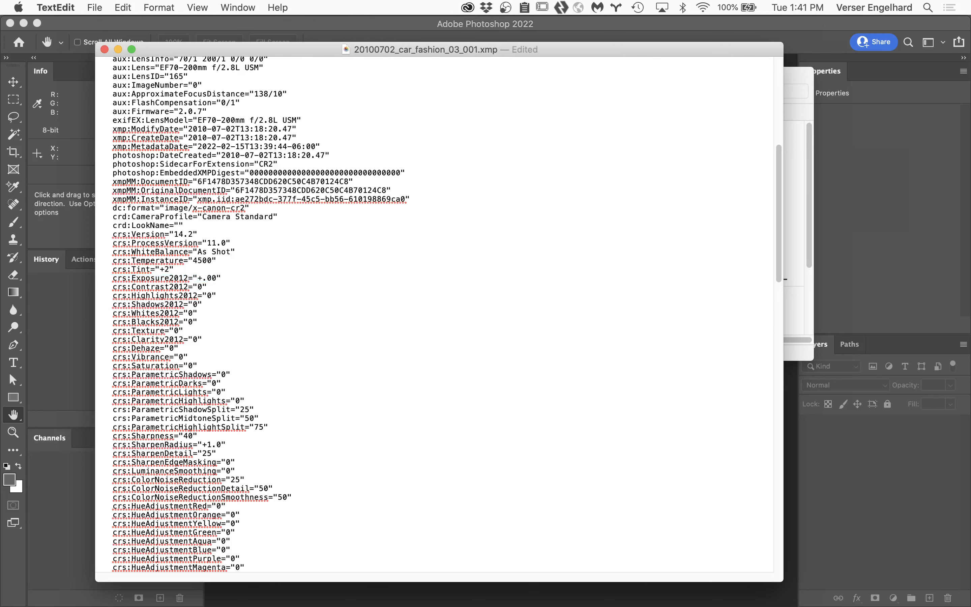
type("2")
left_click(90, 7)
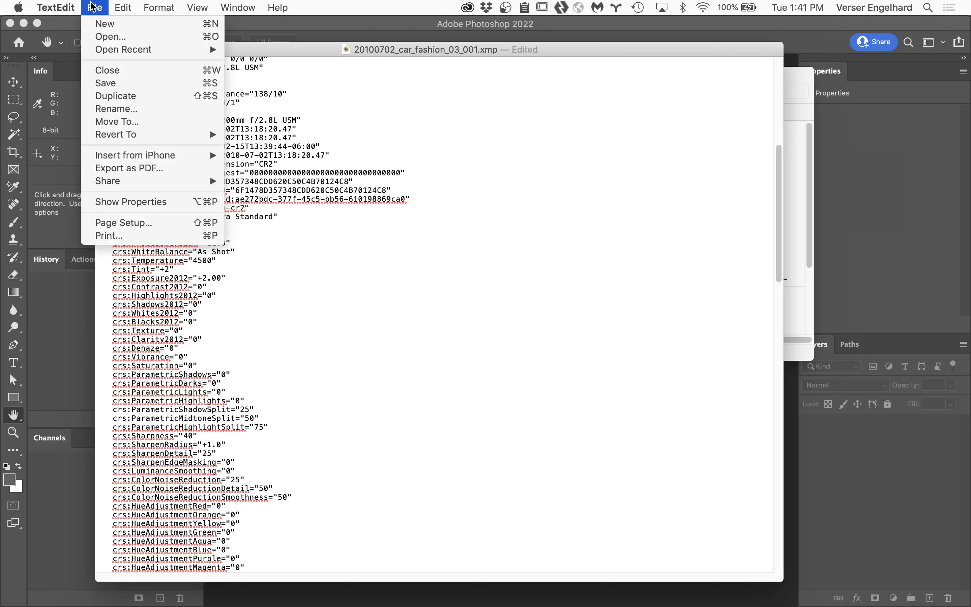
left_click(117, 83)
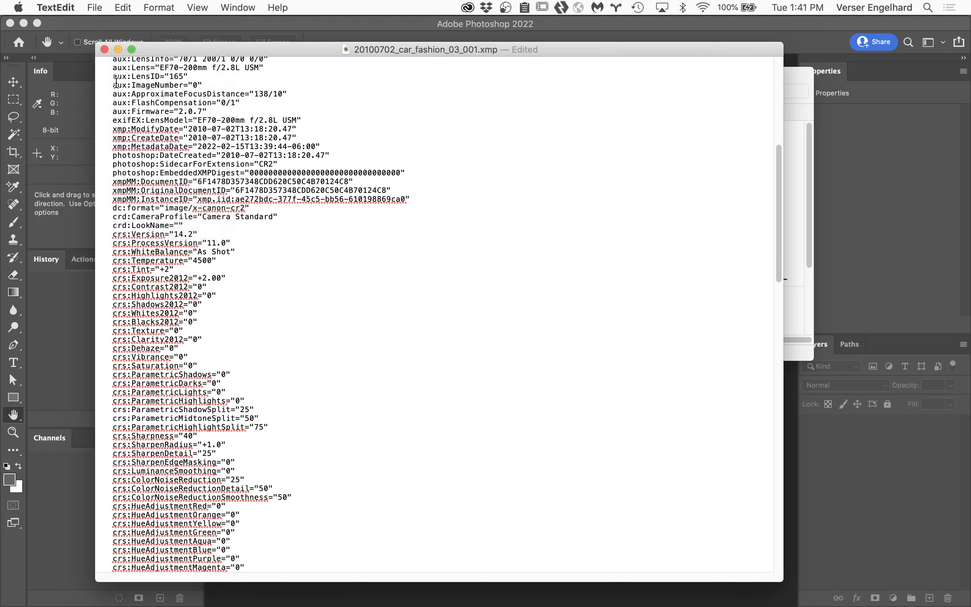
left_click(104, 49)
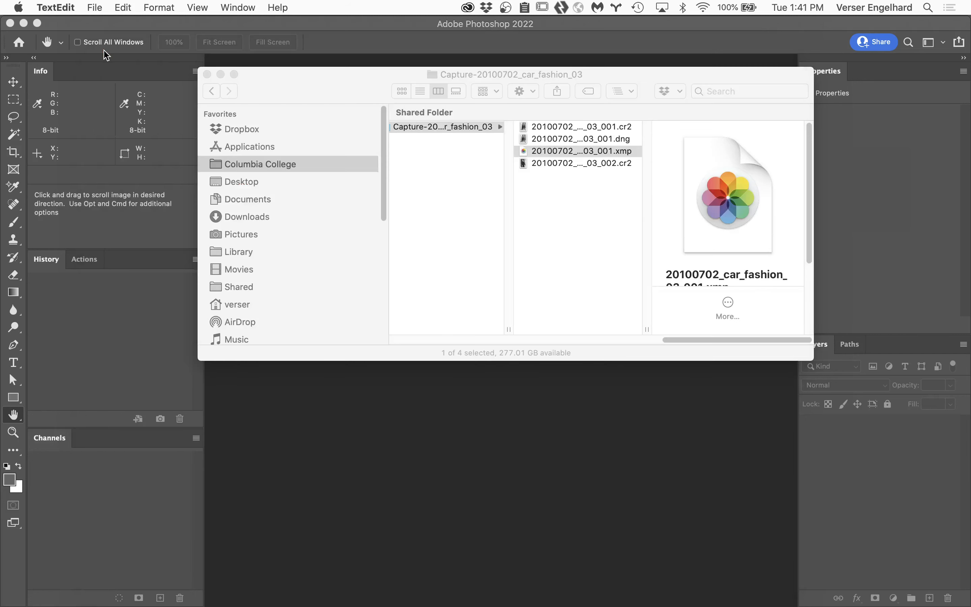
Step: Reopen 20100702_car_fashion_03_001.cr2 in Camera Raw and set Exposure to -2.00, Contrast to +100 and Highlights to -100
left_click(563, 246)
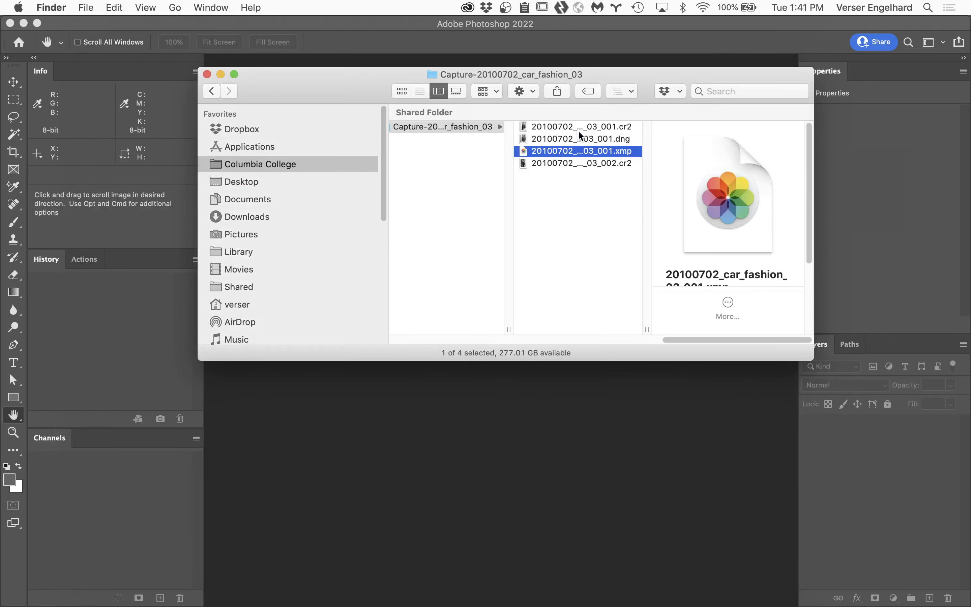
double_click(523, 123)
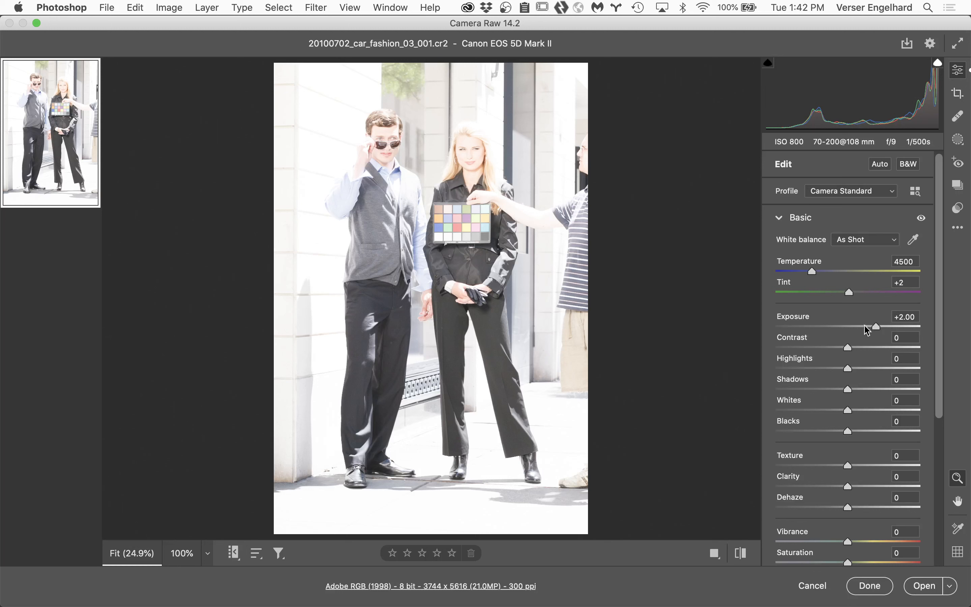
left_click_drag(877, 328, 674, 329)
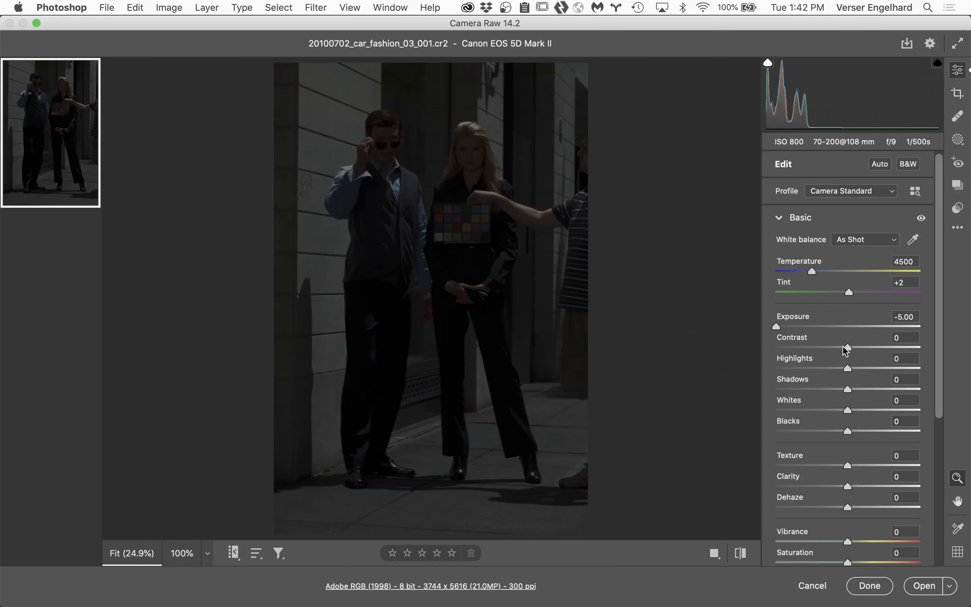
left_click_drag(849, 347, 947, 357)
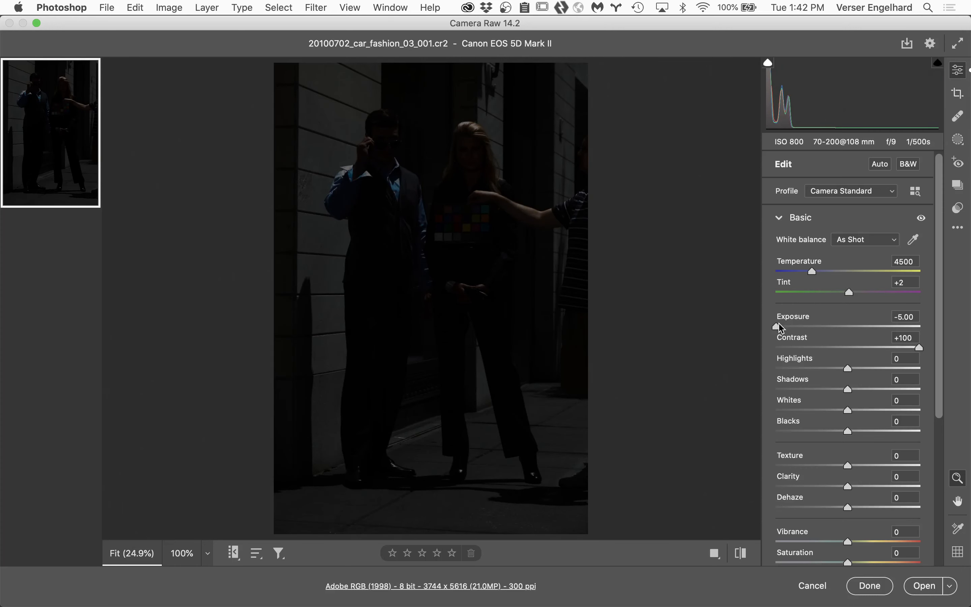
left_click_drag(776, 326, 822, 327)
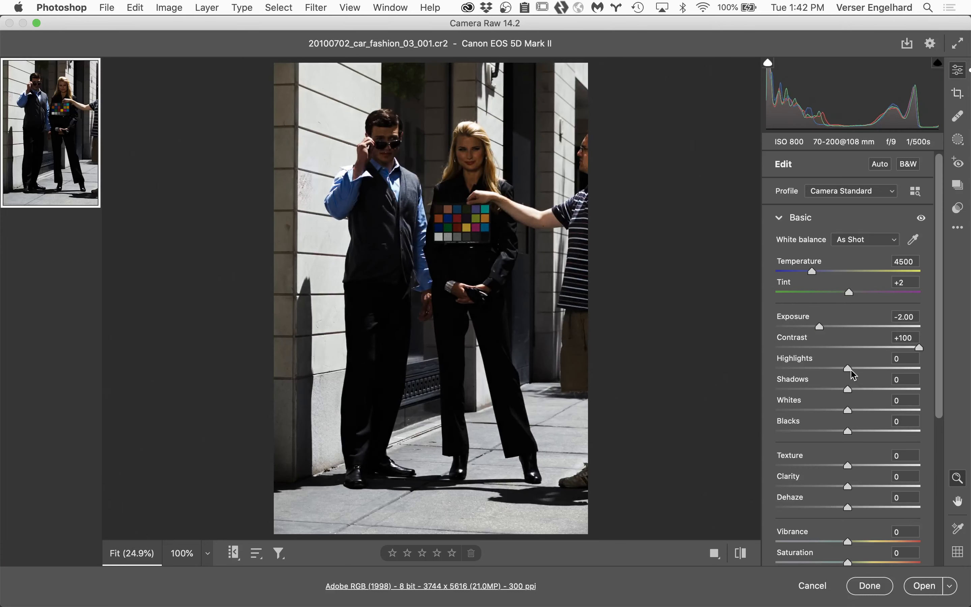
left_click_drag(850, 369, 776, 370)
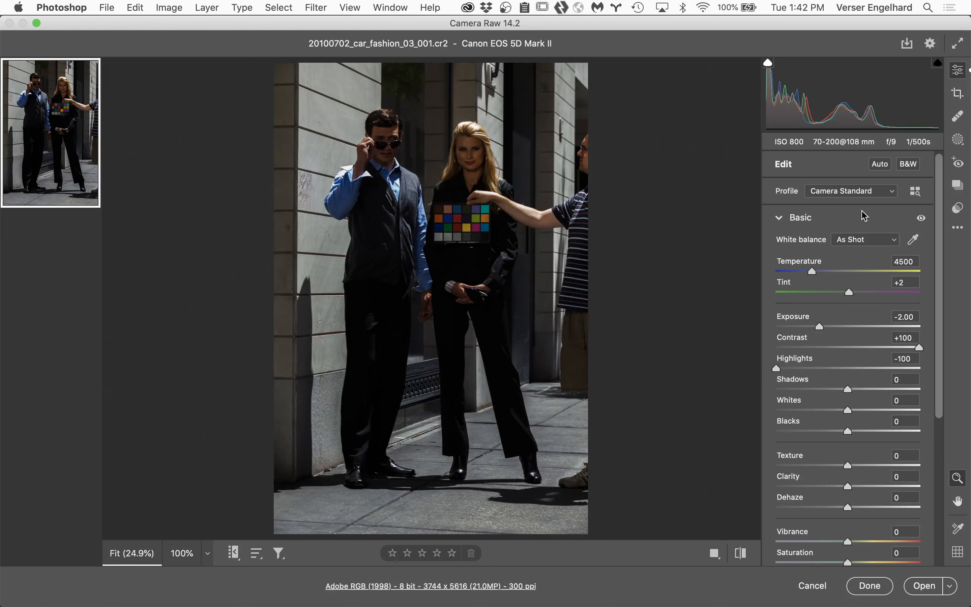
Step: Convert the image to black and white, set Shadows +100, Whites -100 and Clarity +100, and apply the edits without opening the image
left_click(907, 165)
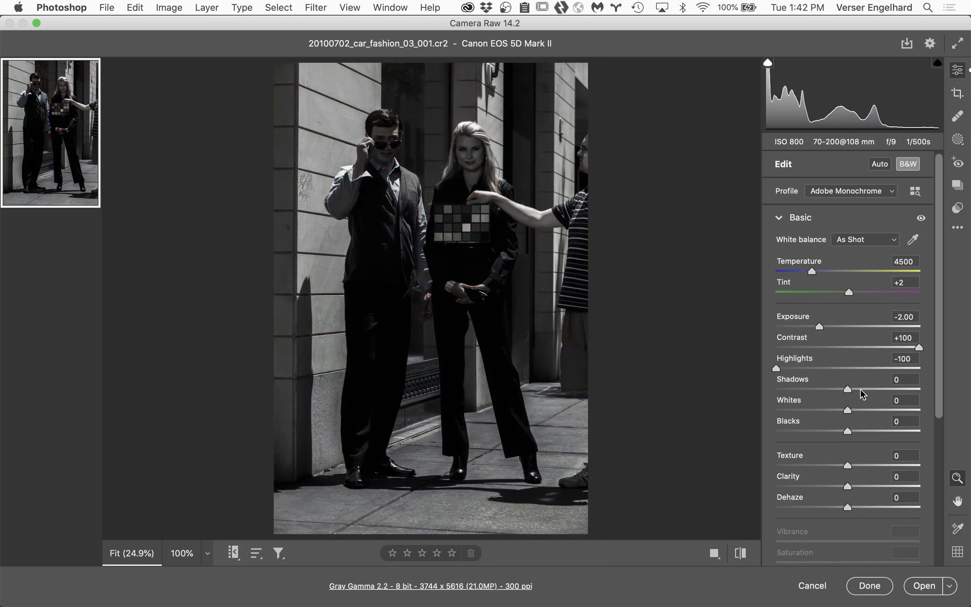
left_click_drag(850, 390, 966, 390)
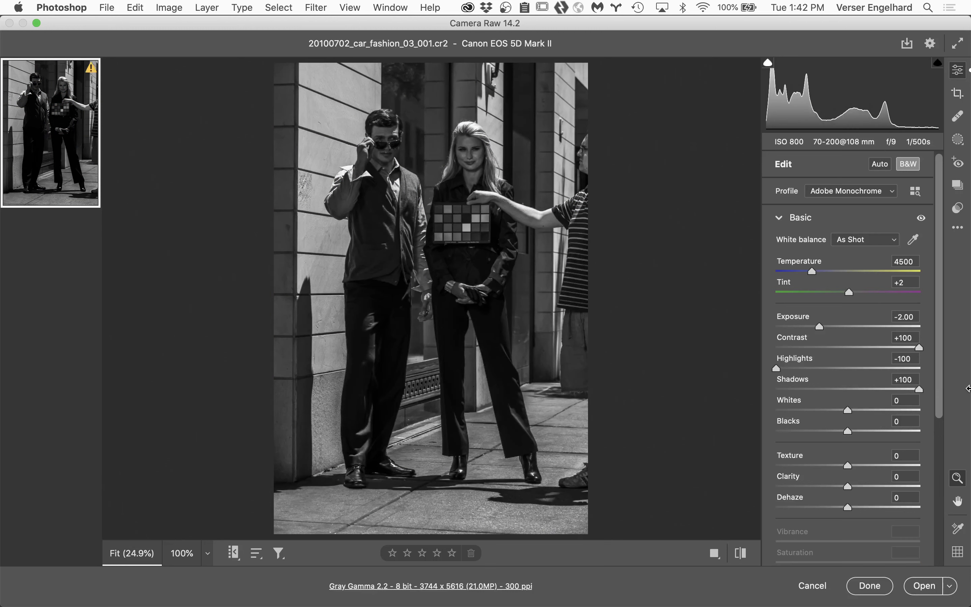
left_click_drag(850, 410, 700, 418)
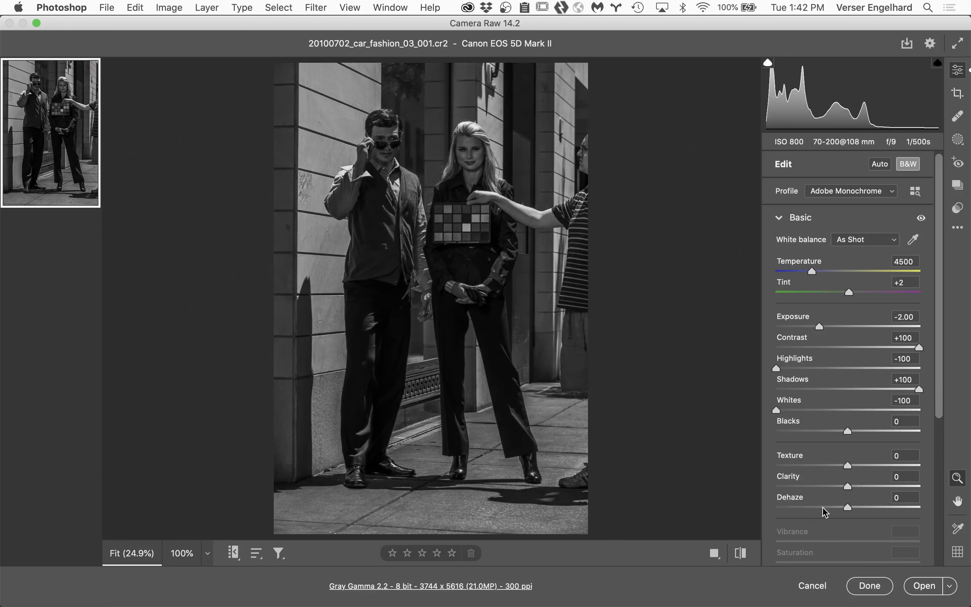
scroll(826, 484, "down", 2)
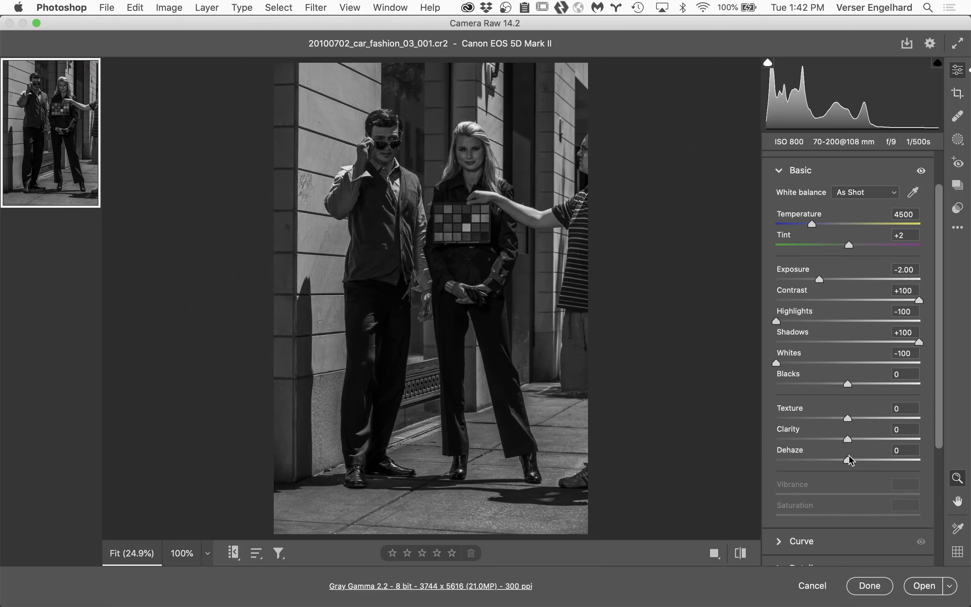
left_click_drag(847, 439, 968, 437)
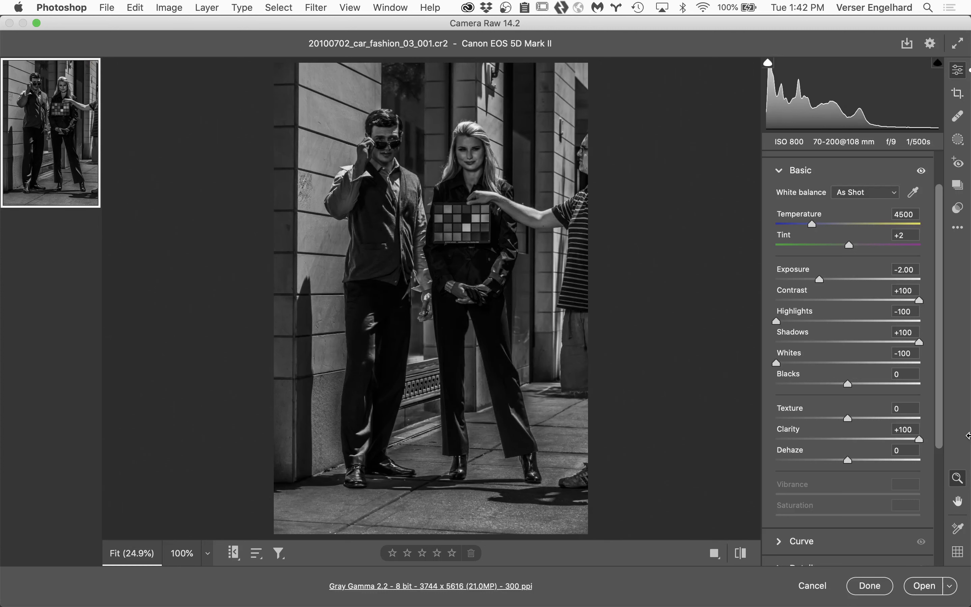
left_click(873, 586)
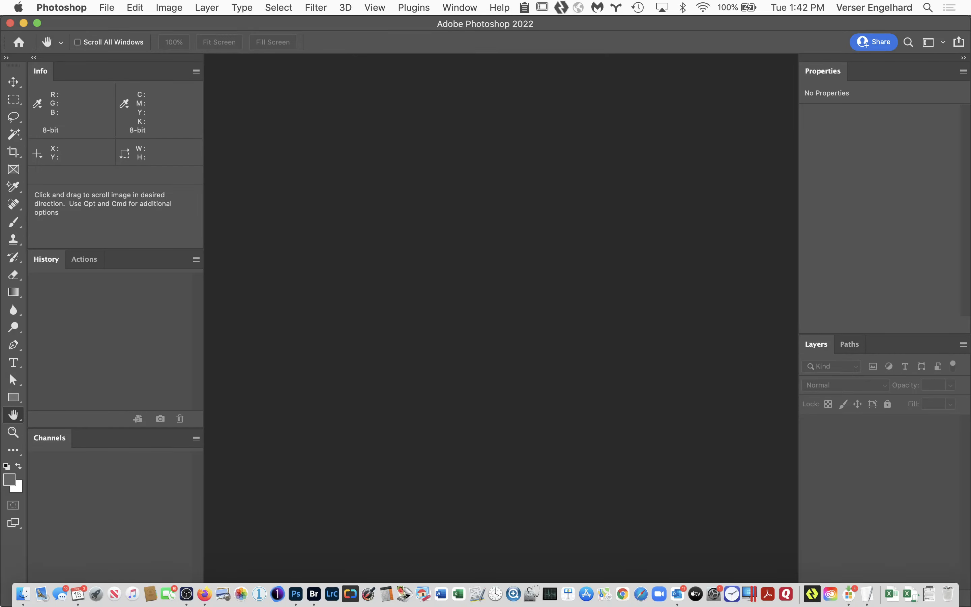
Step: Reopen 20100702_car_fashion_03_001.cr2 from Finder to check its stored Camera Raw settings, and cancel without changes
left_click(23, 594)
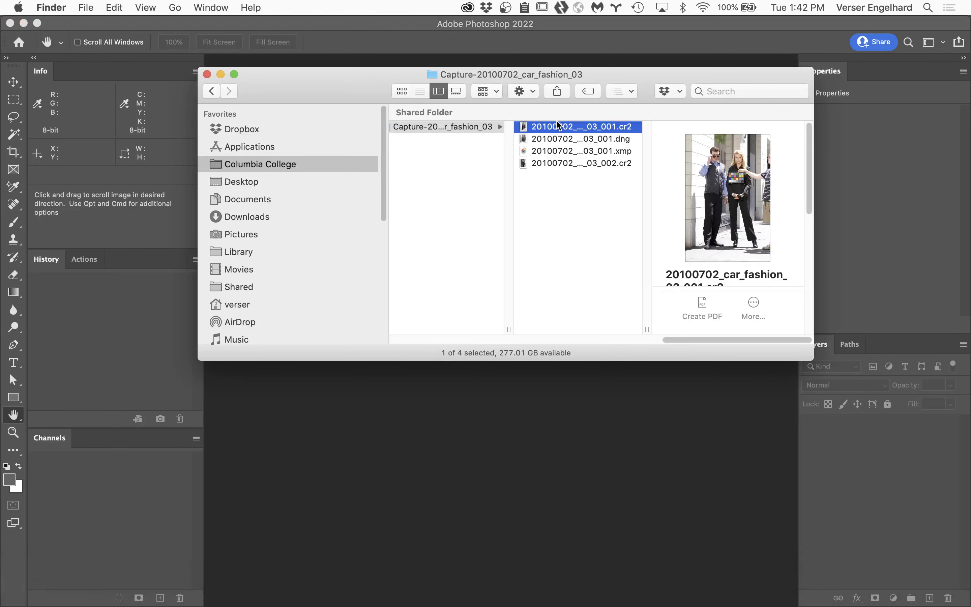
double_click(527, 128)
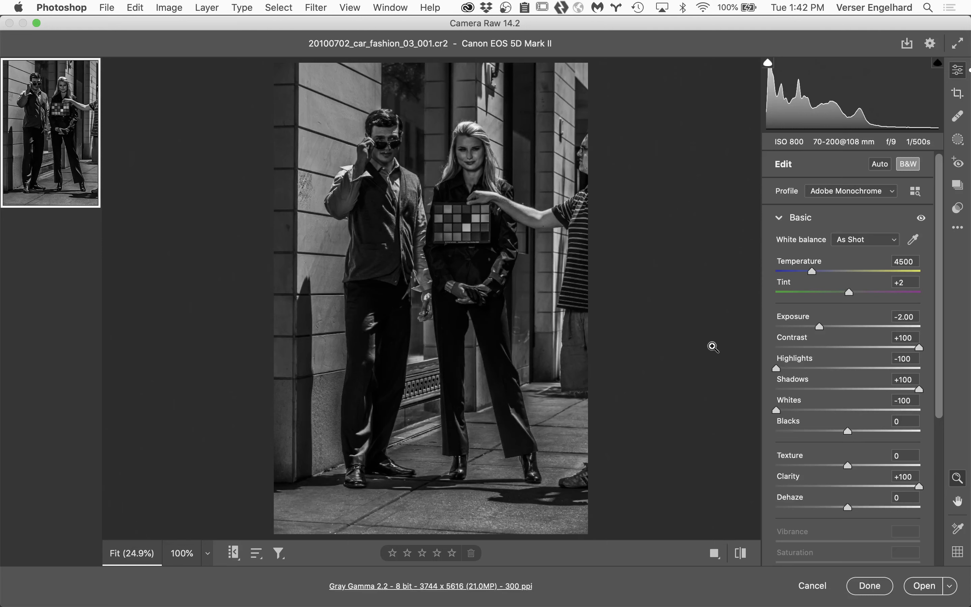
left_click(819, 587)
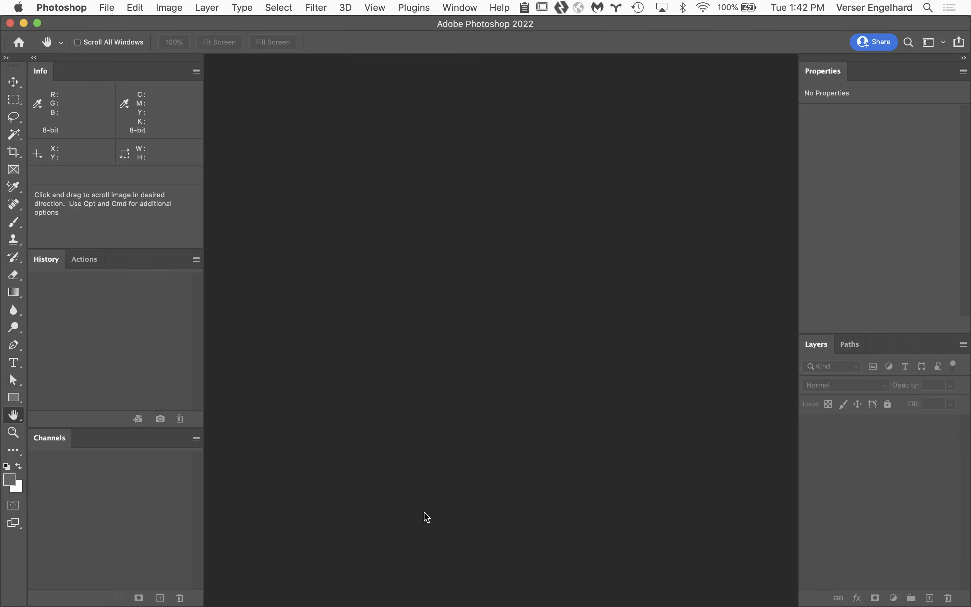
Step: Switch to Finder and delete the sidecar file 20100702_car_fashion_03_001.xmp
left_click(21, 595)
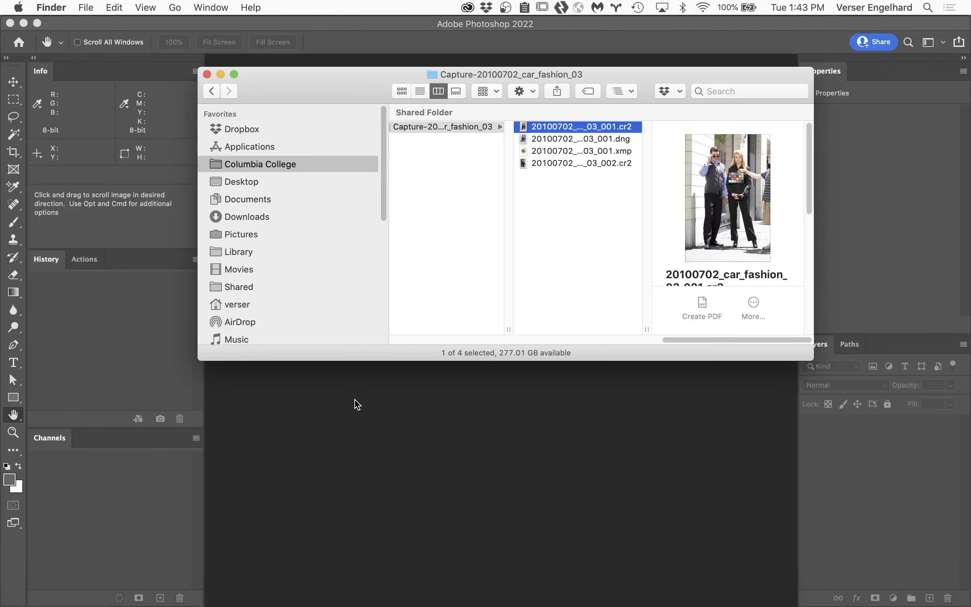
left_click(627, 152)
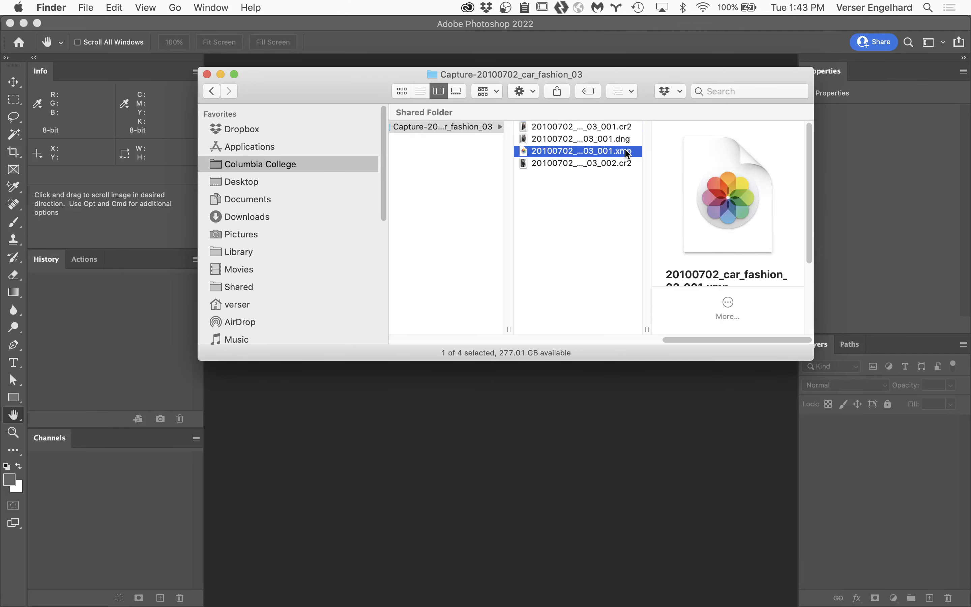
key("super+BackSpace")
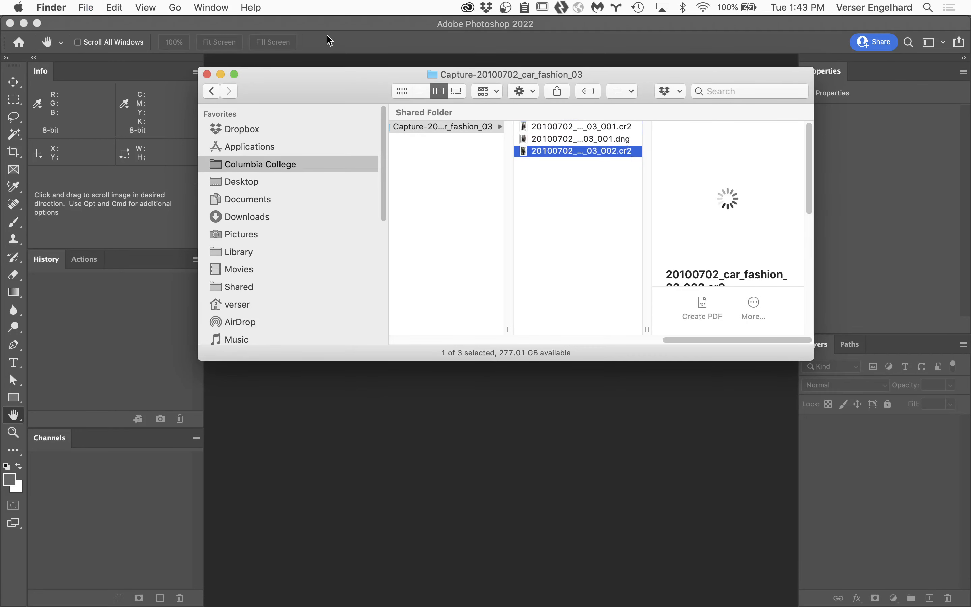
Step: Reopen 20100702_car_fashion_03_001.cr2 in Camera Raw to check its settings without the sidecar, cancel, and return to Finder
double_click(524, 123)
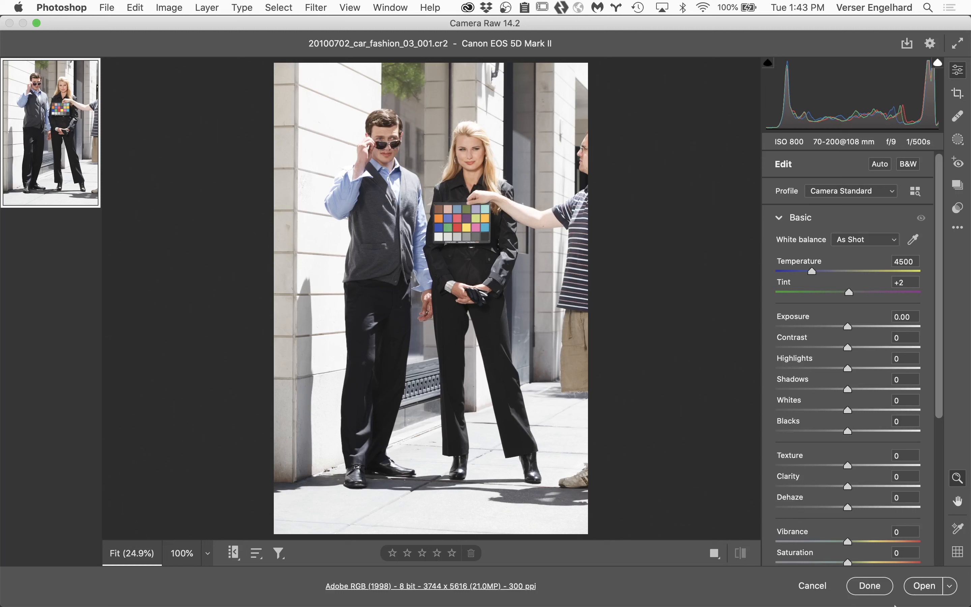
left_click(813, 593)
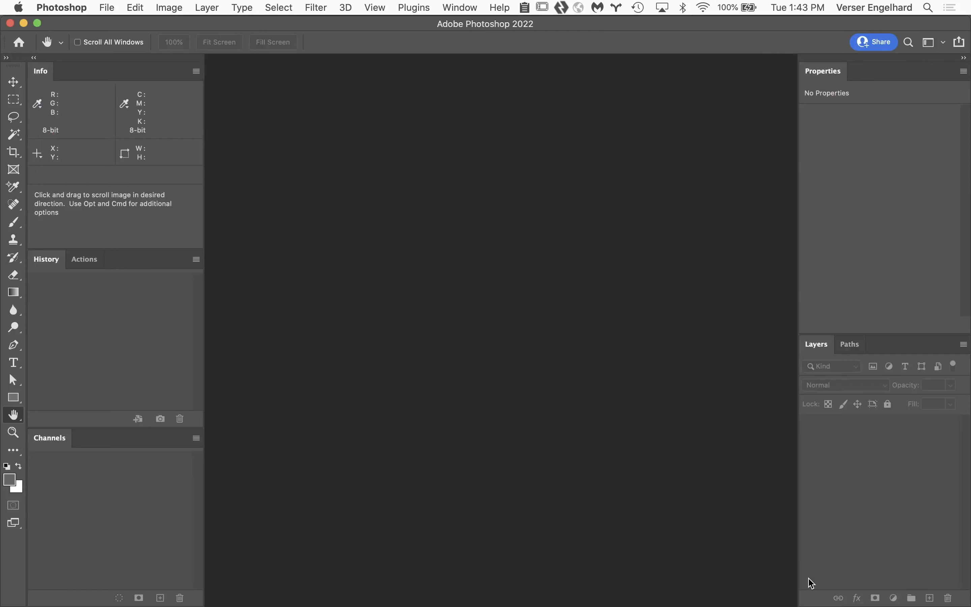
mouse_move(68, 605)
left_click(23, 594)
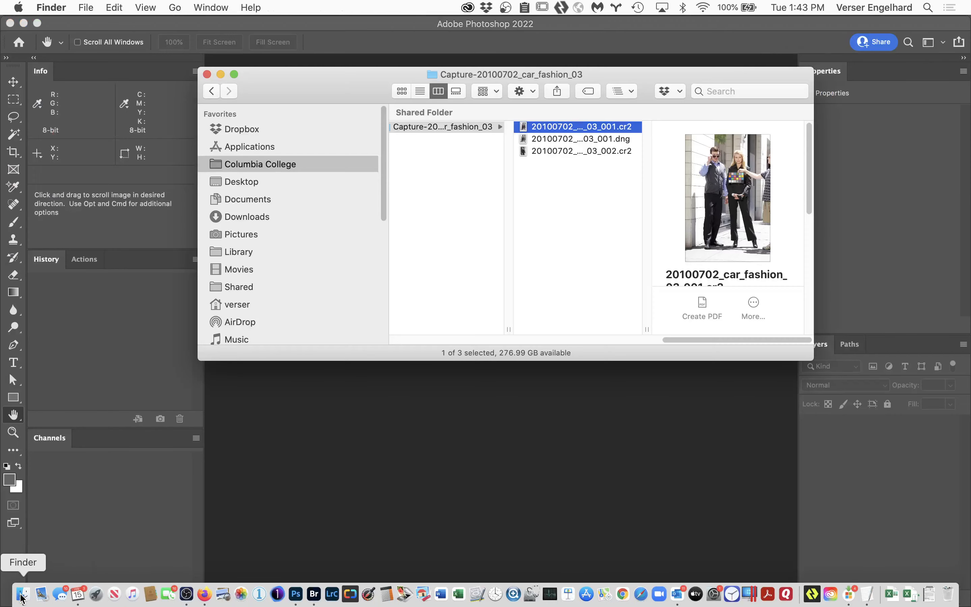
left_click(601, 139)
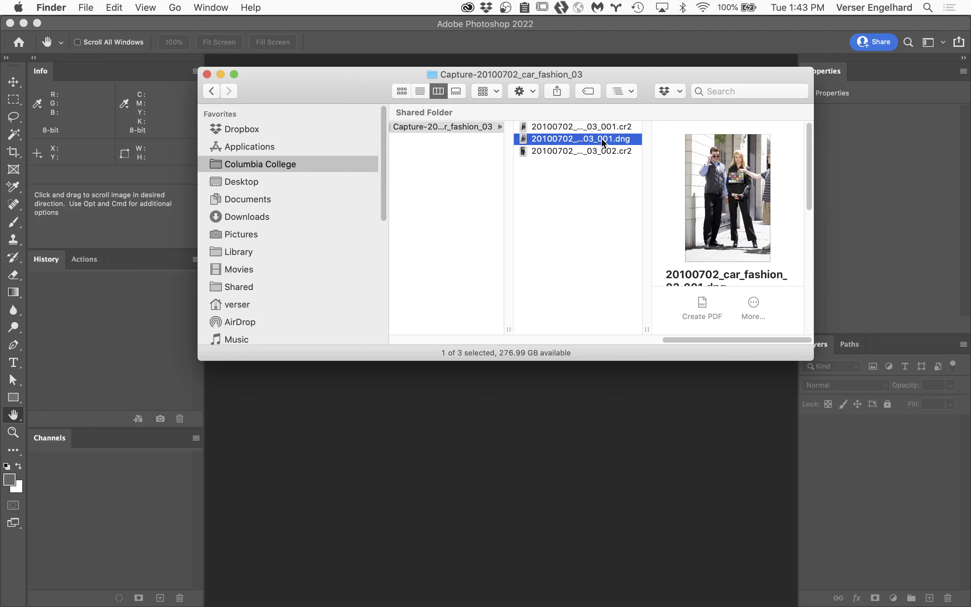
right_click(525, 139)
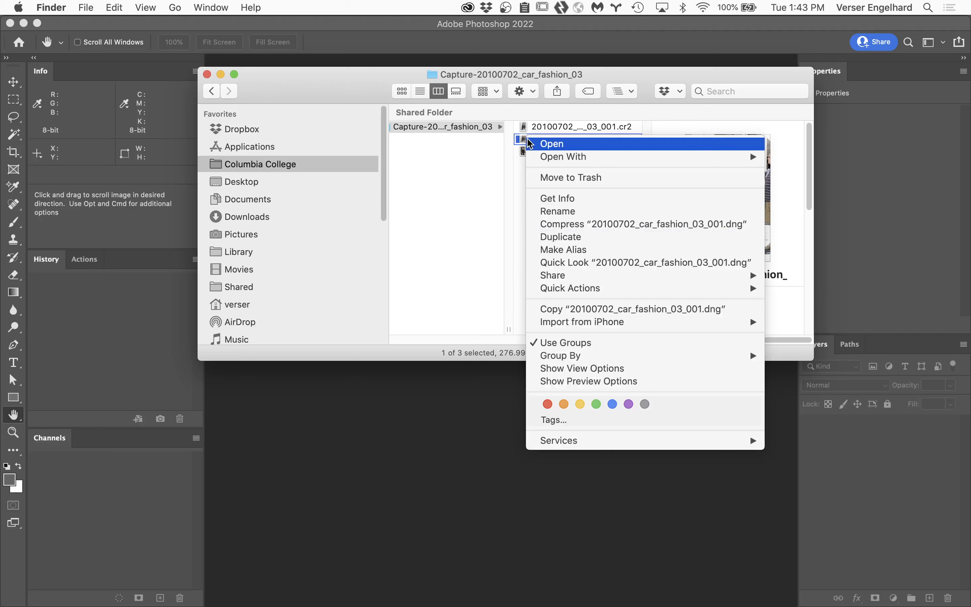
left_click(486, 194)
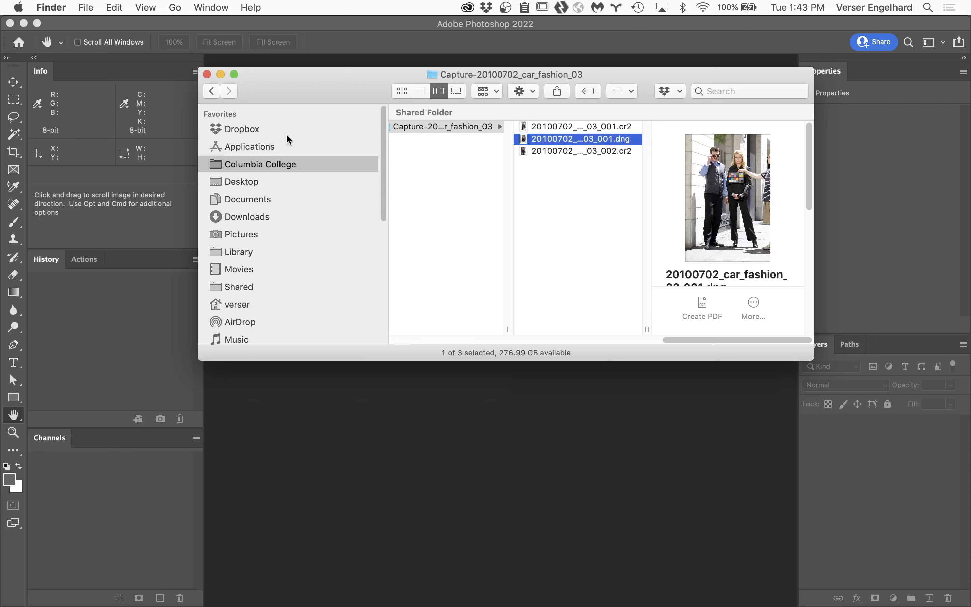
Step: Browse the Applications folder for the ColorChecker calibration app and widen the file column to show full names
left_click(273, 148)
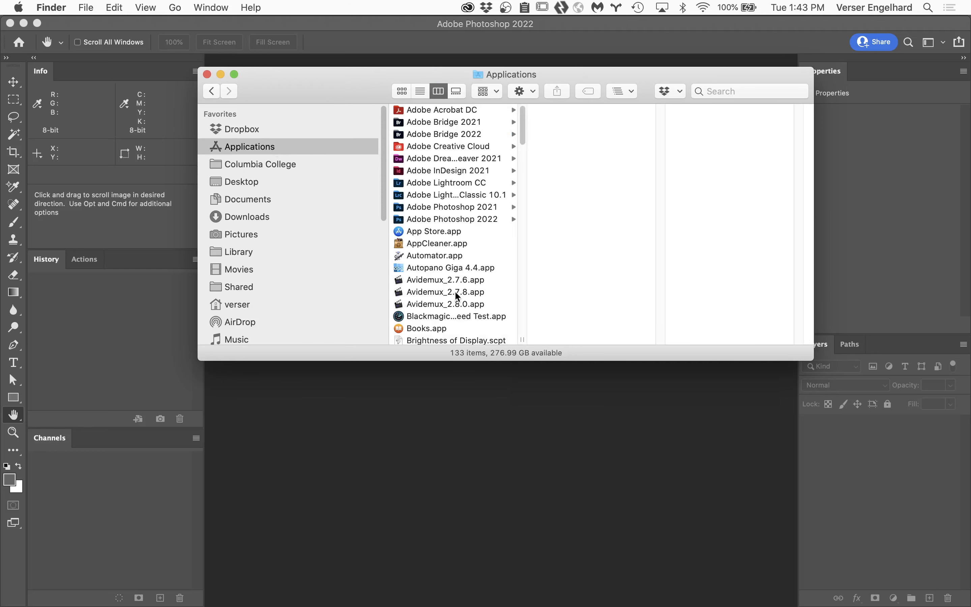
scroll(457, 294, "down", 10)
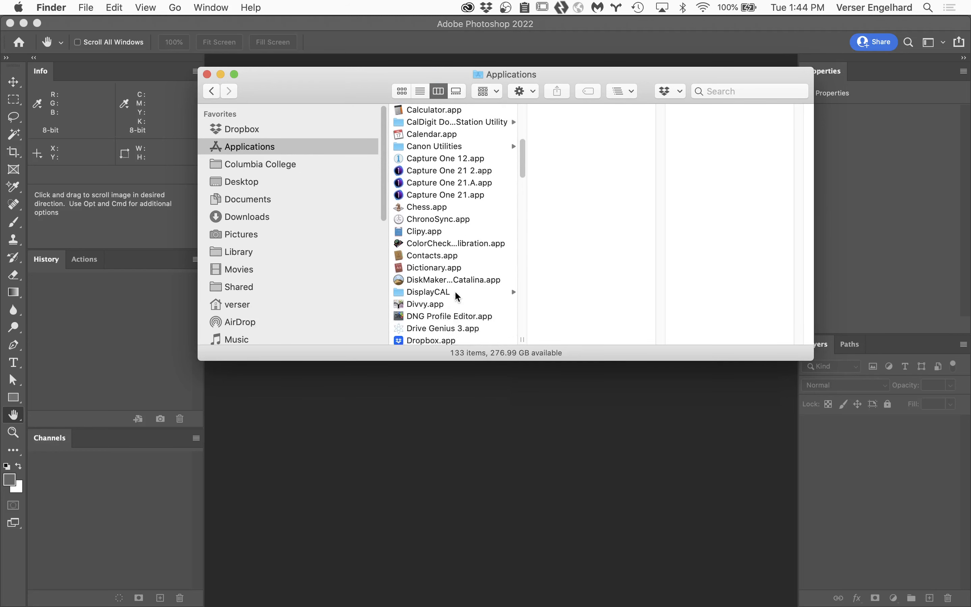
scroll(456, 297, "down", 2)
scroll(457, 296, "down", 3)
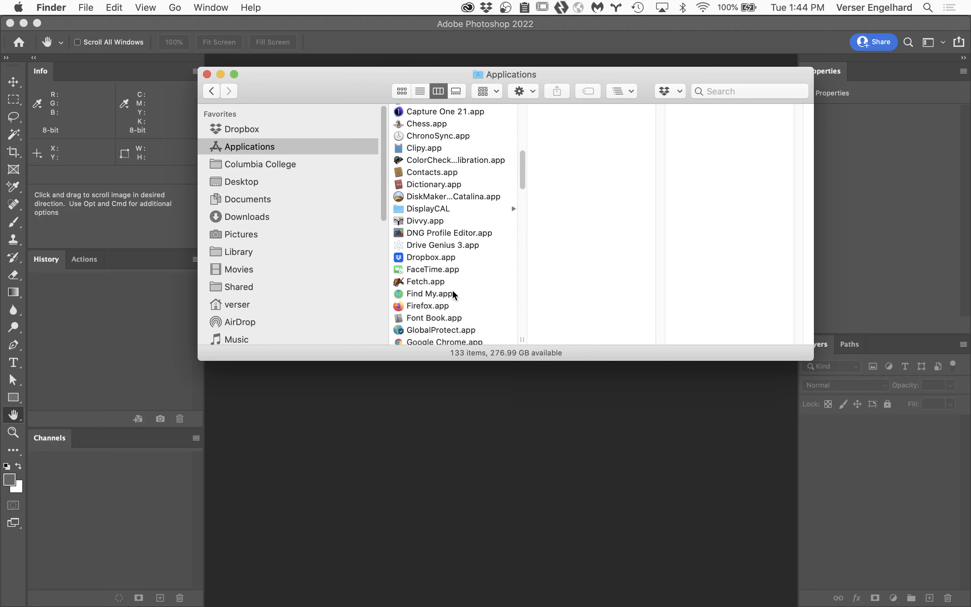
scroll(455, 295, "up", 4)
scroll(454, 295, "up", 3)
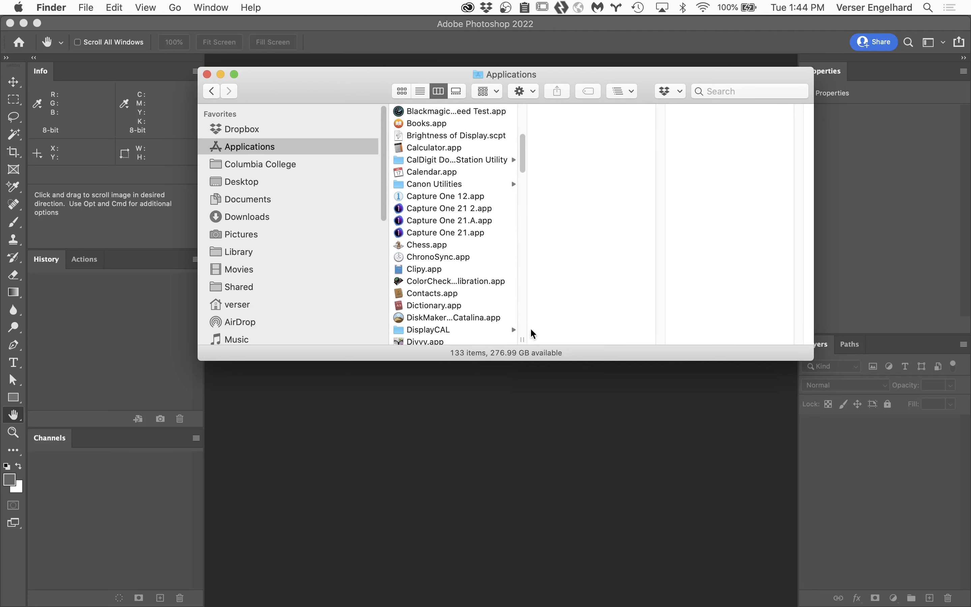
left_click_drag(521, 341, 646, 340)
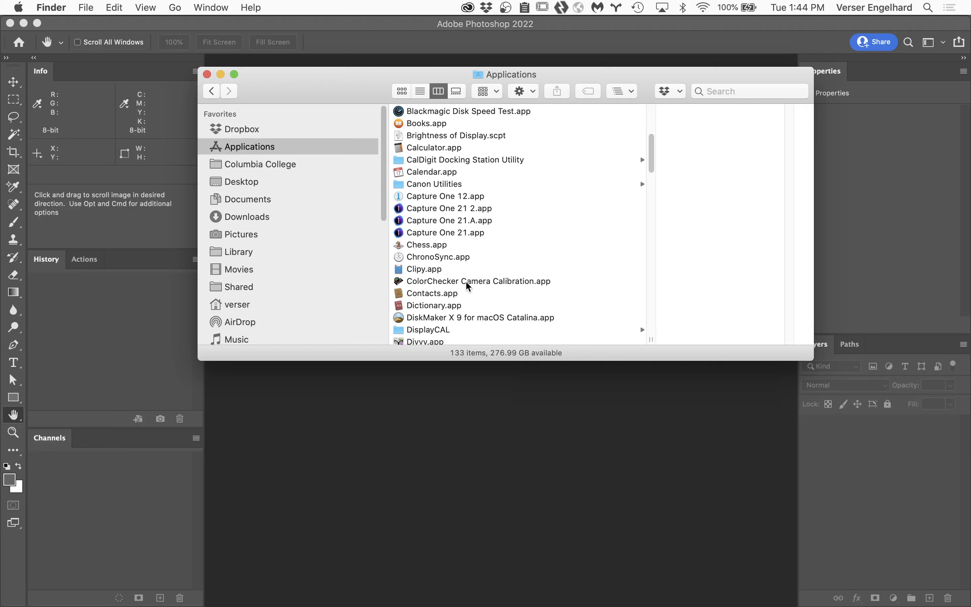
Step: Launch ColorChecker Camera Calibration, dismiss the display calibration status notice, and enlarge the application window
double_click(399, 284)
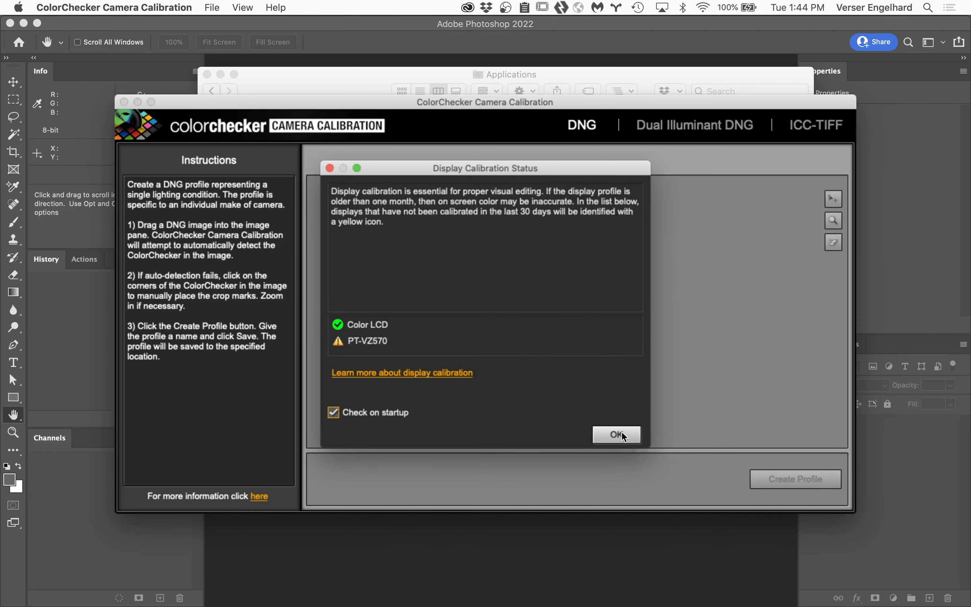
left_click(616, 435)
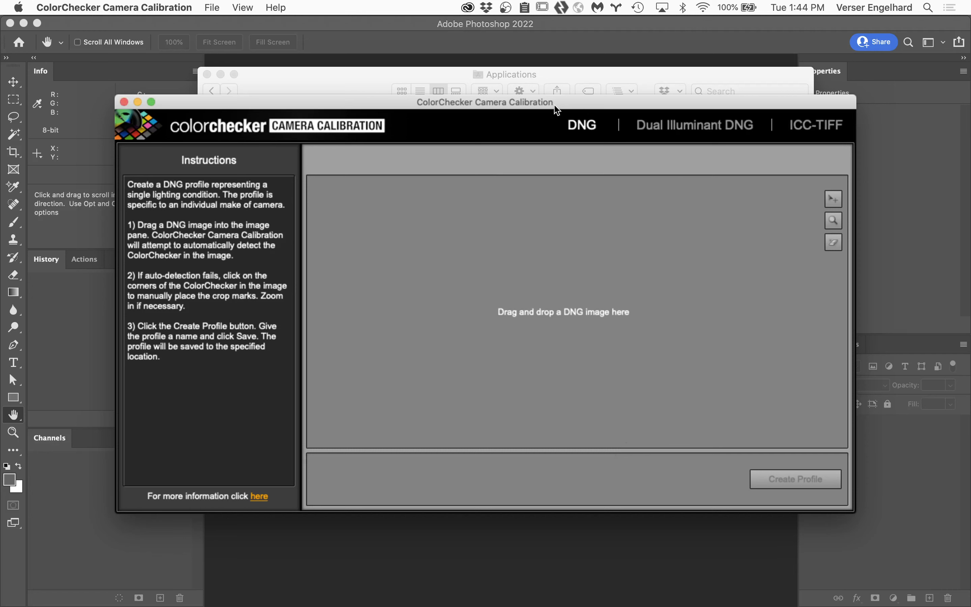
double_click(565, 103)
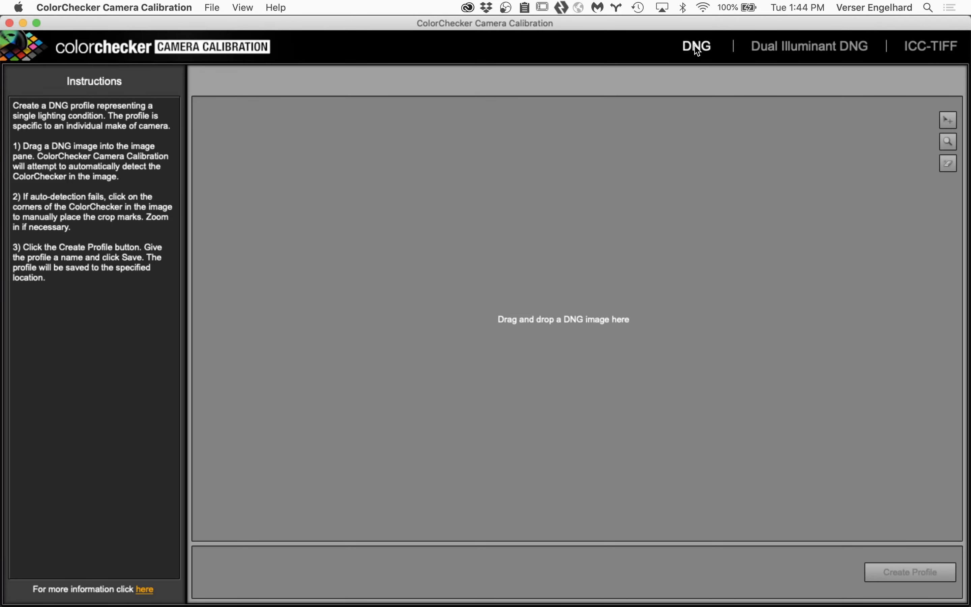
Step: Switch to Finder and open Capture-20100702_car_fashion_03 in the Assignment Folder of Student Files Week 02, under 3 Retouching and Compositing Class, Class 2 files
mouse_move(61, 602)
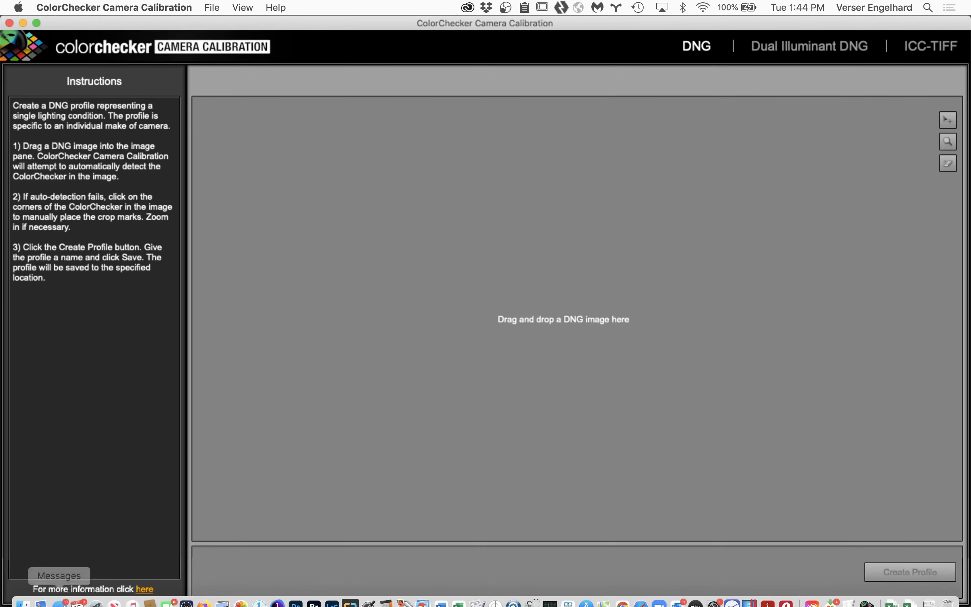
left_click(22, 602)
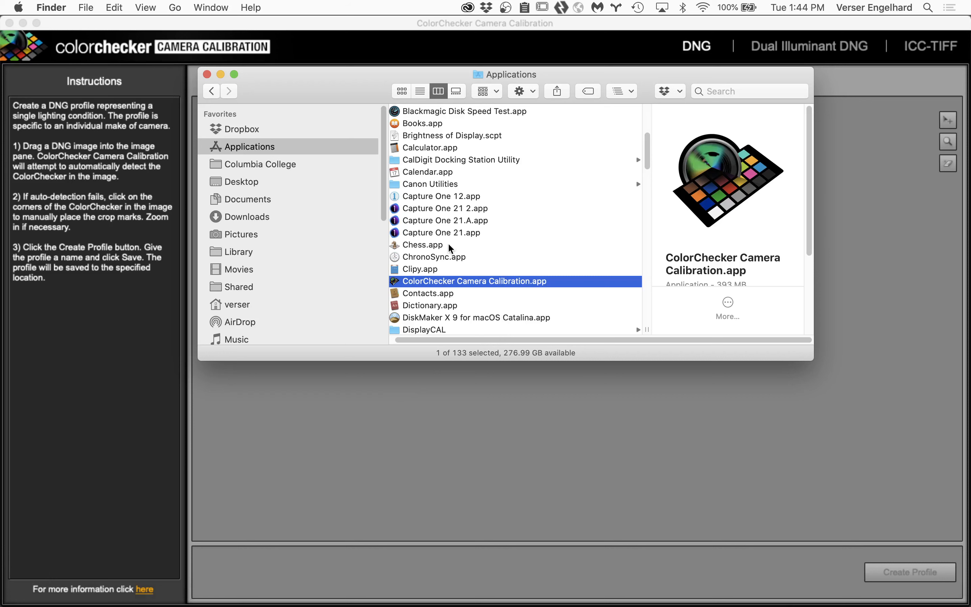
left_click(285, 165)
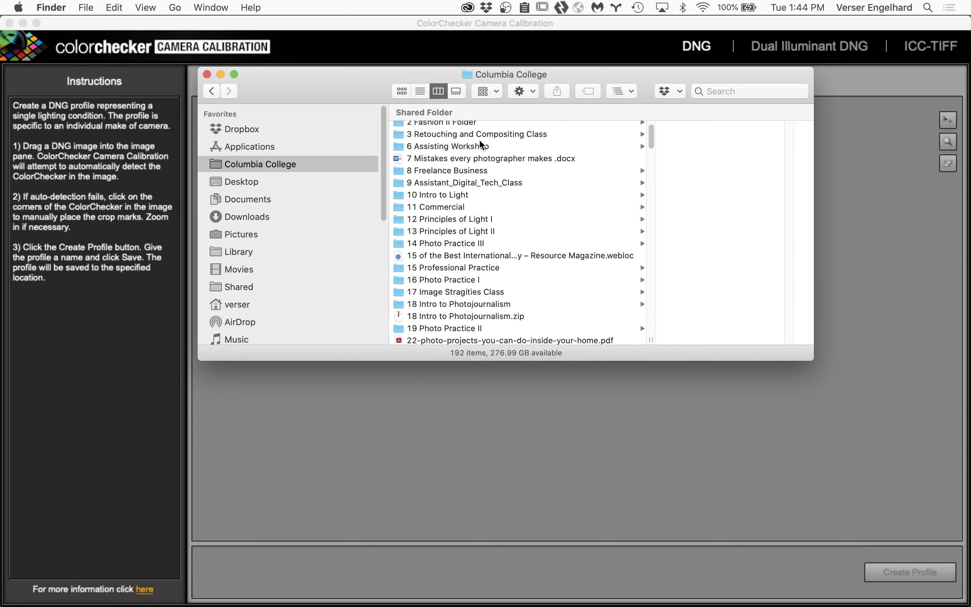
left_click(507, 134)
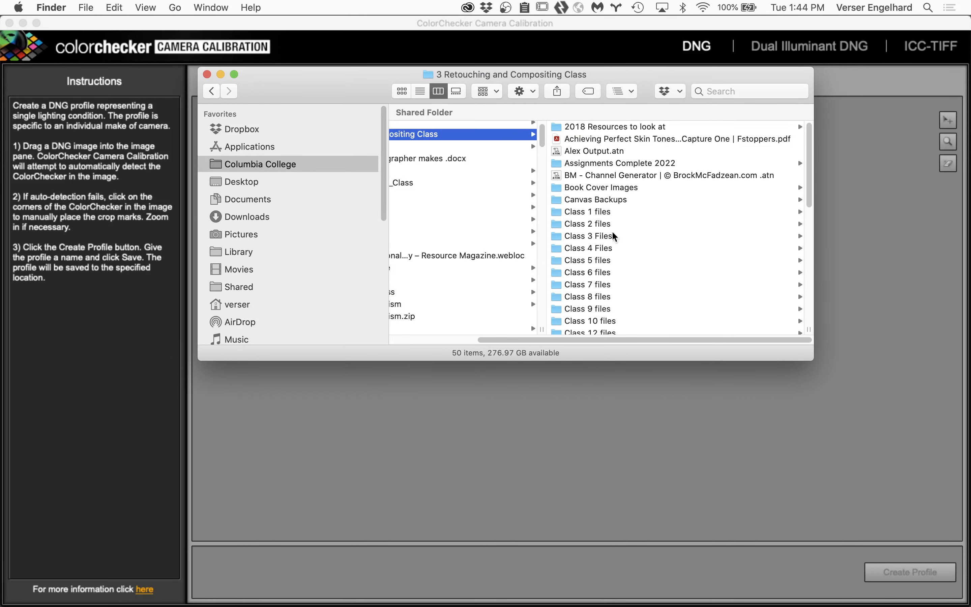
left_click(594, 224)
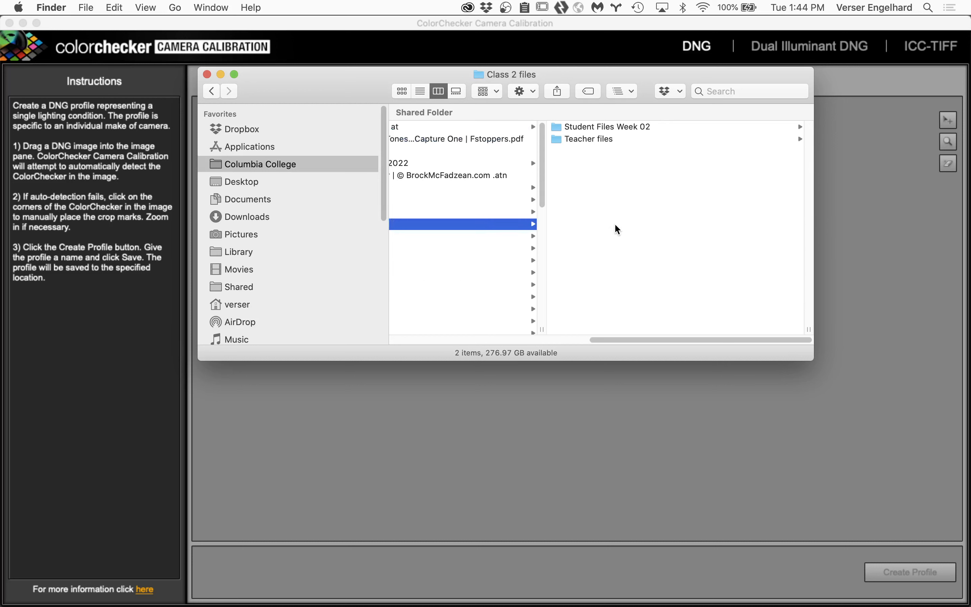
left_click(643, 126)
left_click(628, 152)
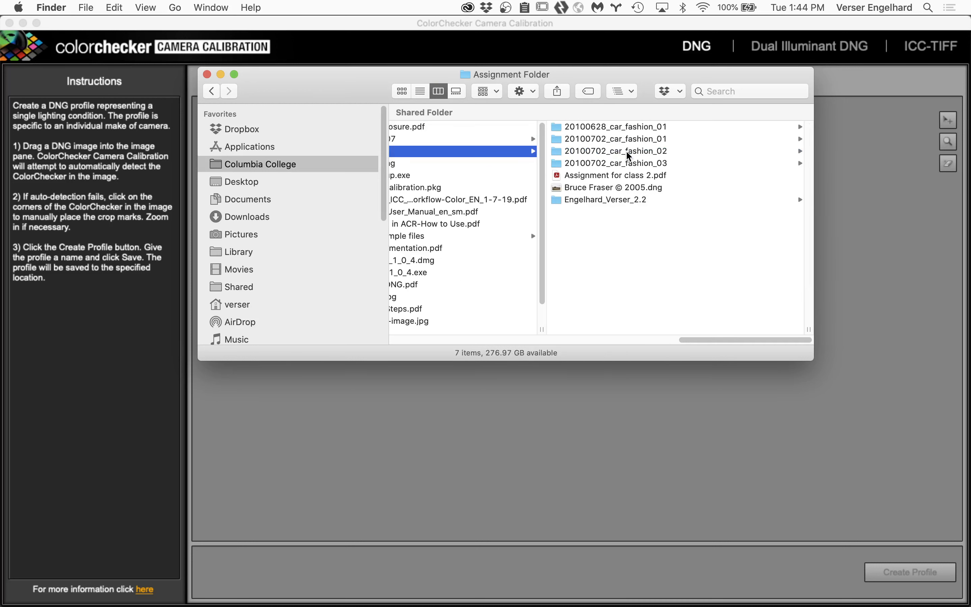
left_click(665, 165)
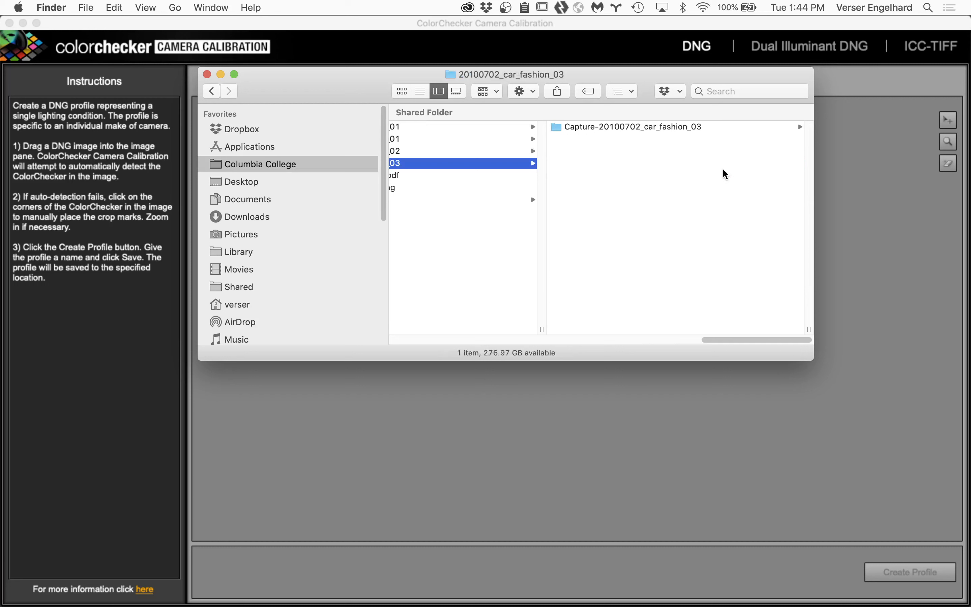
left_click(716, 128)
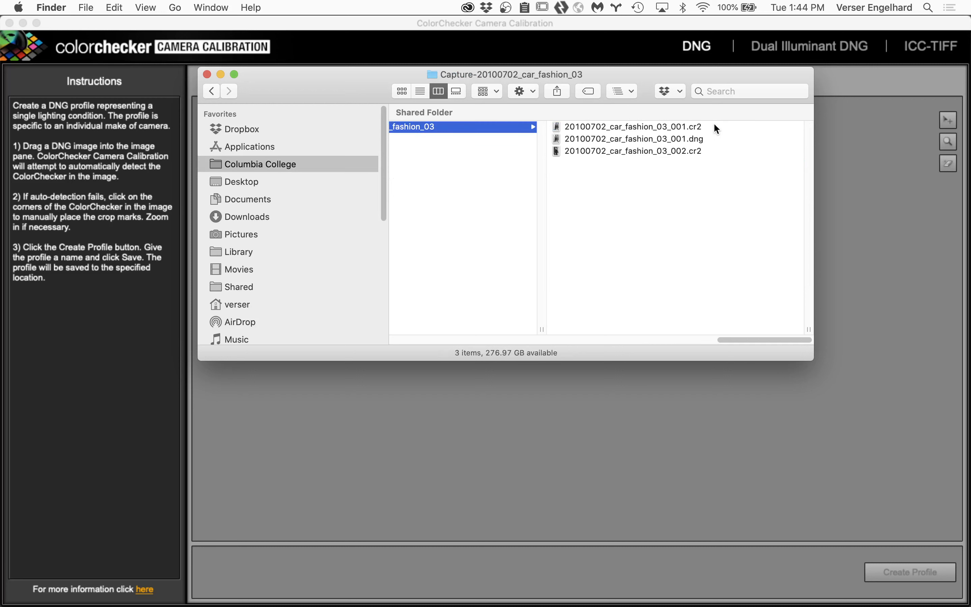
Step: Copy the base name of 20100702_car_fashion_03_001.dng and load that DNG into the image pane of ColorChecker Camera Calibration
left_click(700, 139)
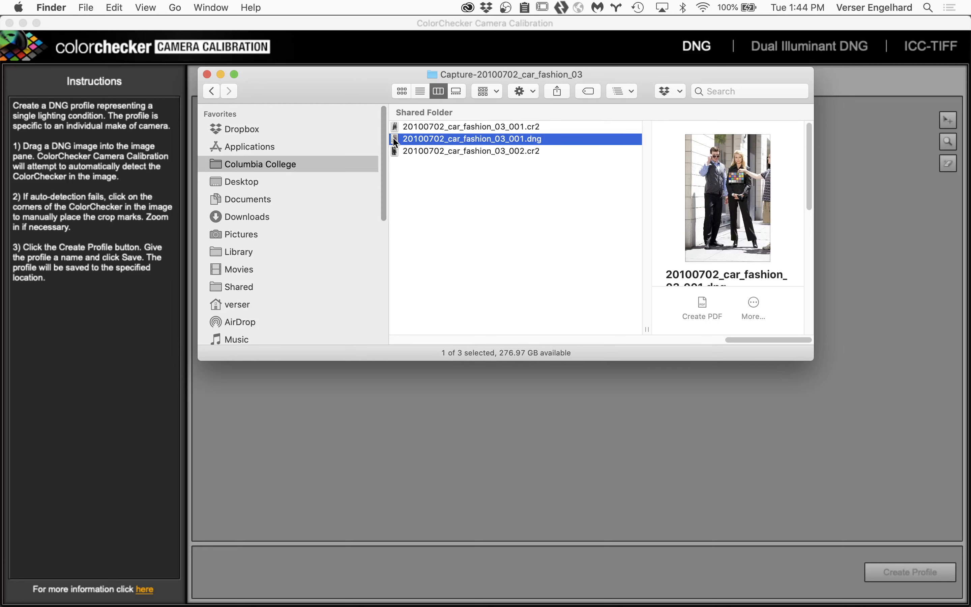
left_click_drag(395, 142, 509, 468)
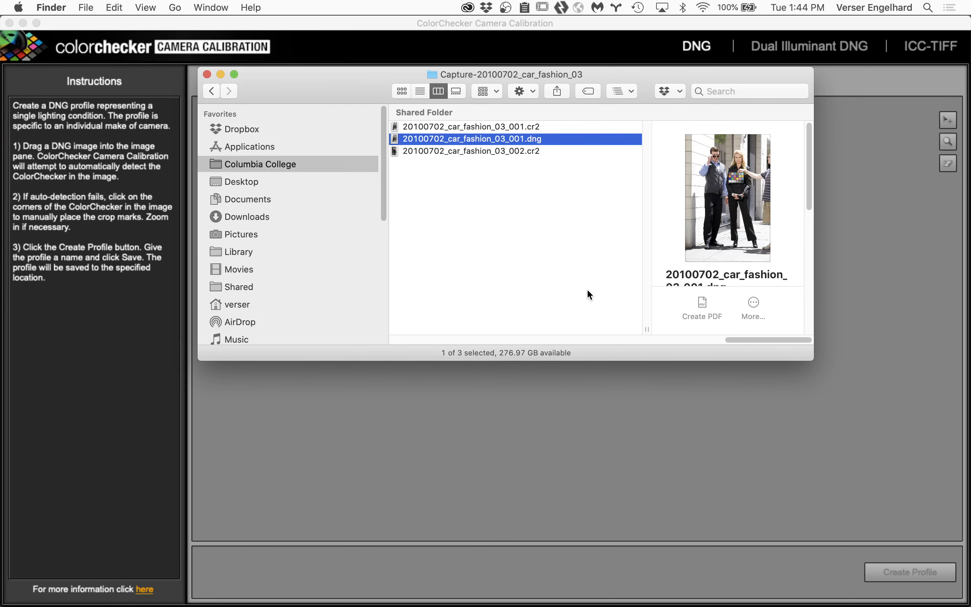
left_click(480, 143)
key("super+c")
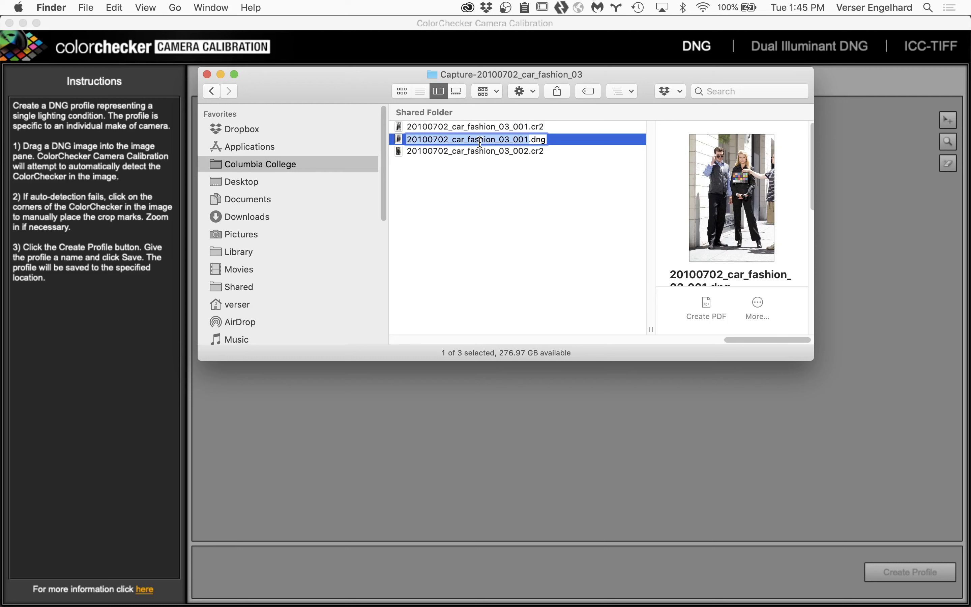
left_click(582, 447)
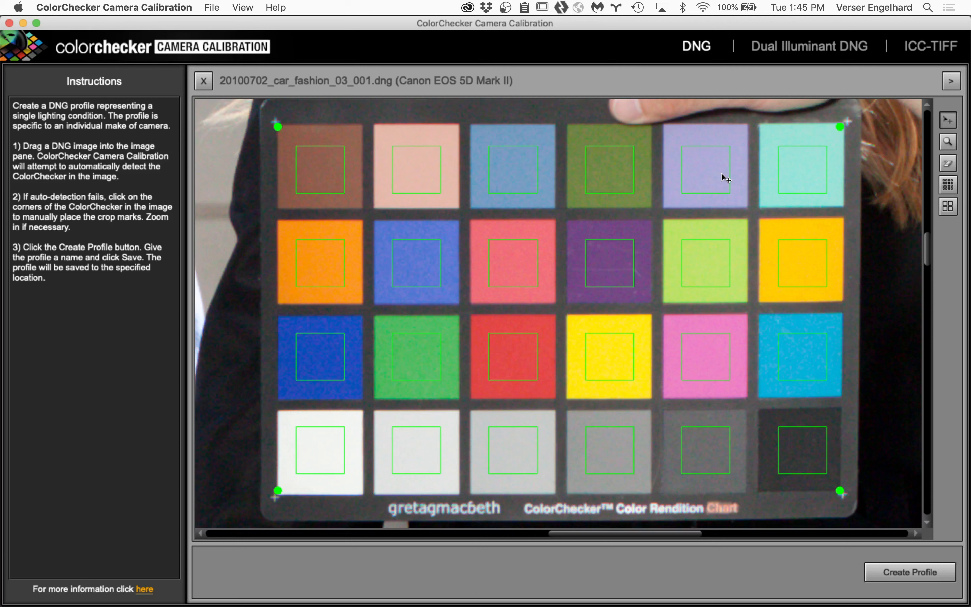
Step: Create a profile from the detected chart and replace its default name with the copied one, 20100702_car_fashion_03_001, keeping the .dcp extension
left_click(907, 573)
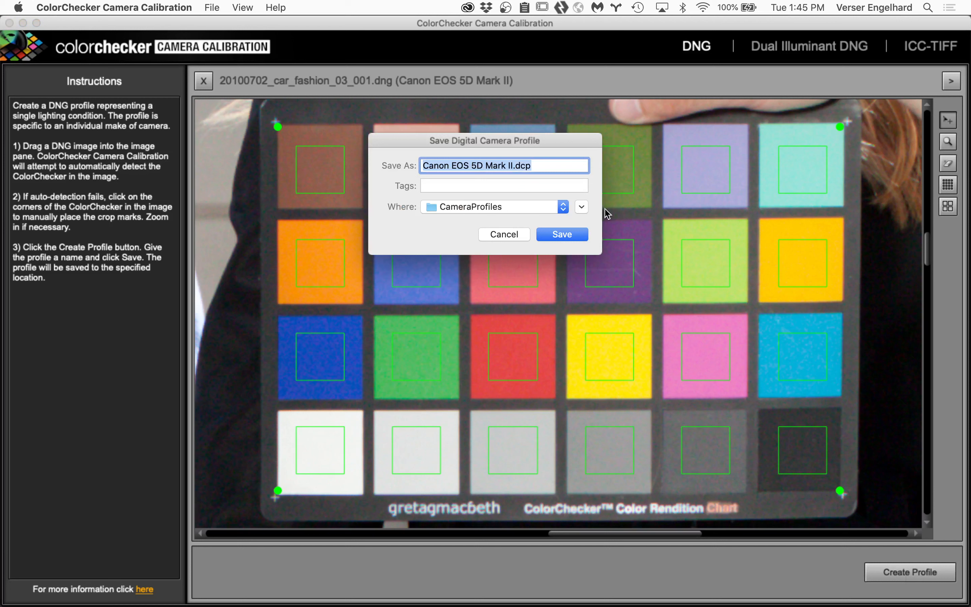
left_click(512, 164)
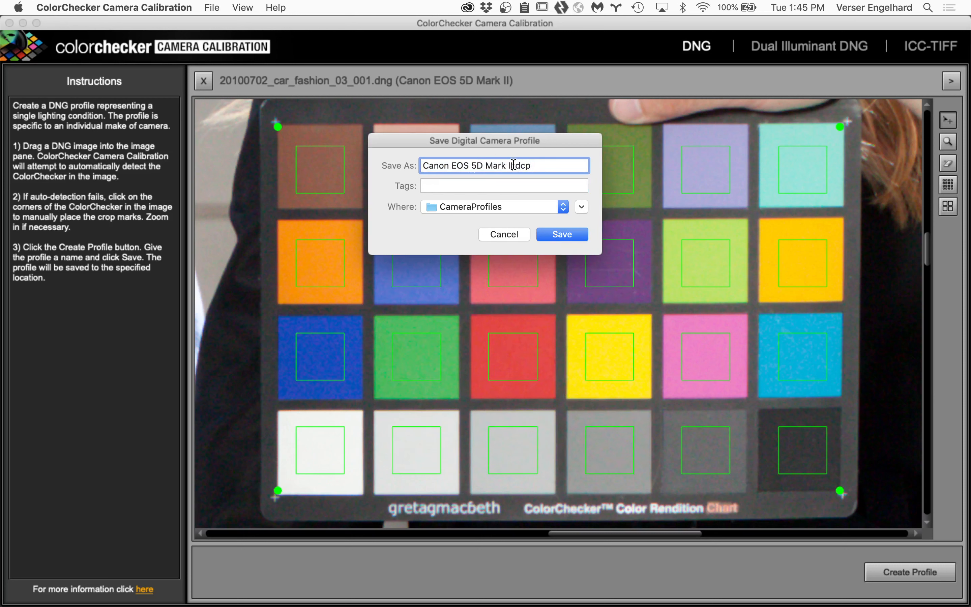
left_click_drag(514, 164, 369, 154)
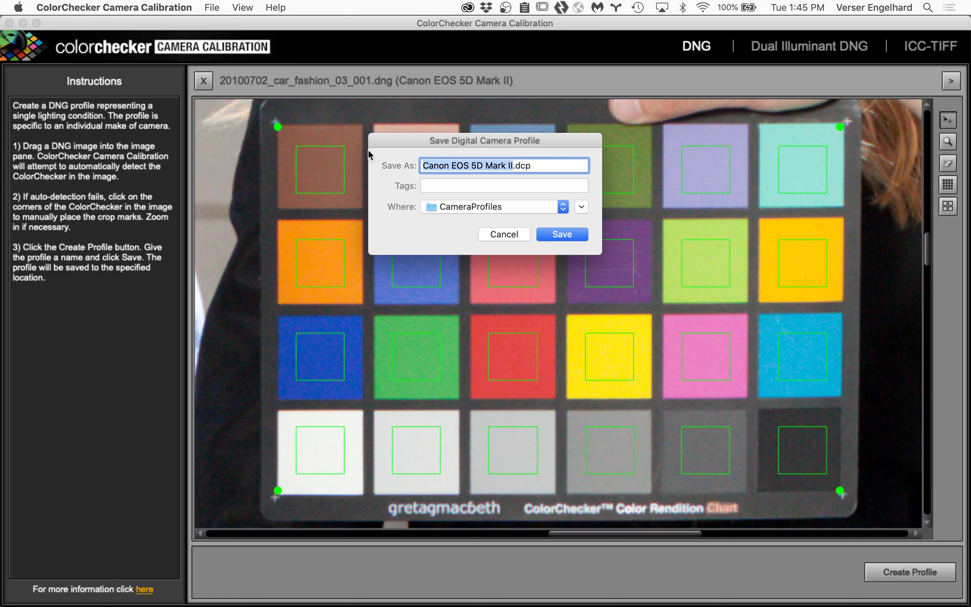
key("BackSpace")
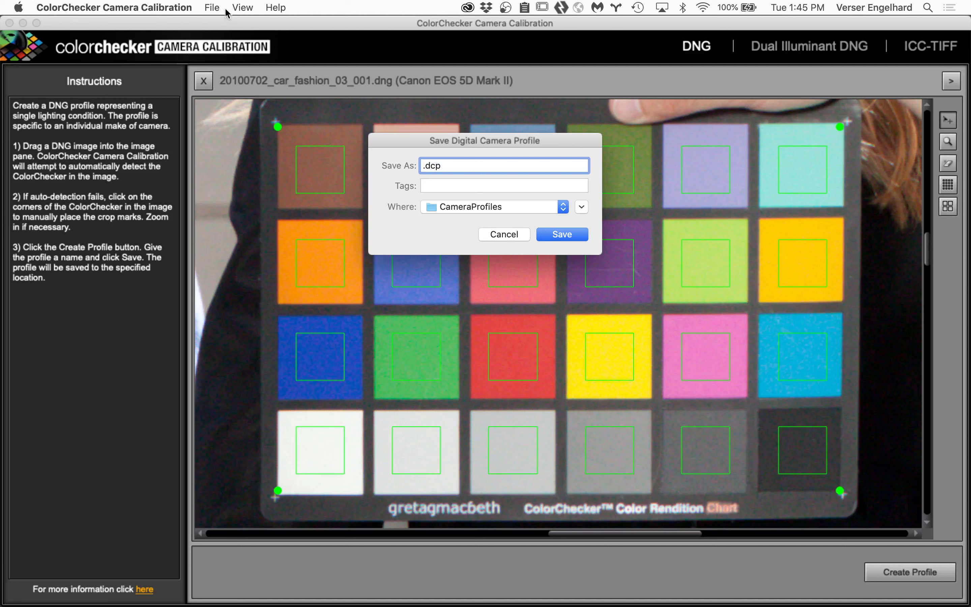
right_click(423, 165)
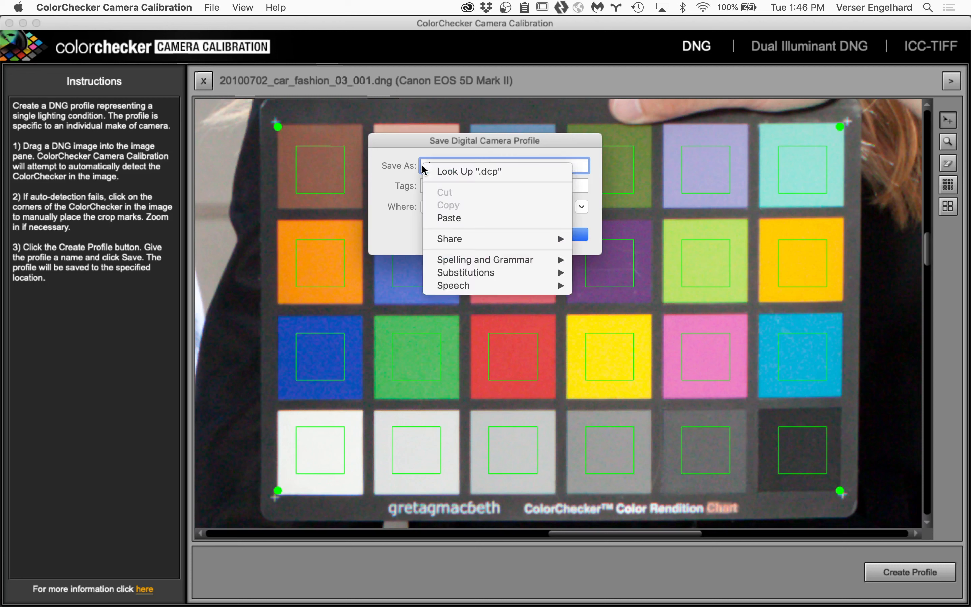
left_click(433, 217)
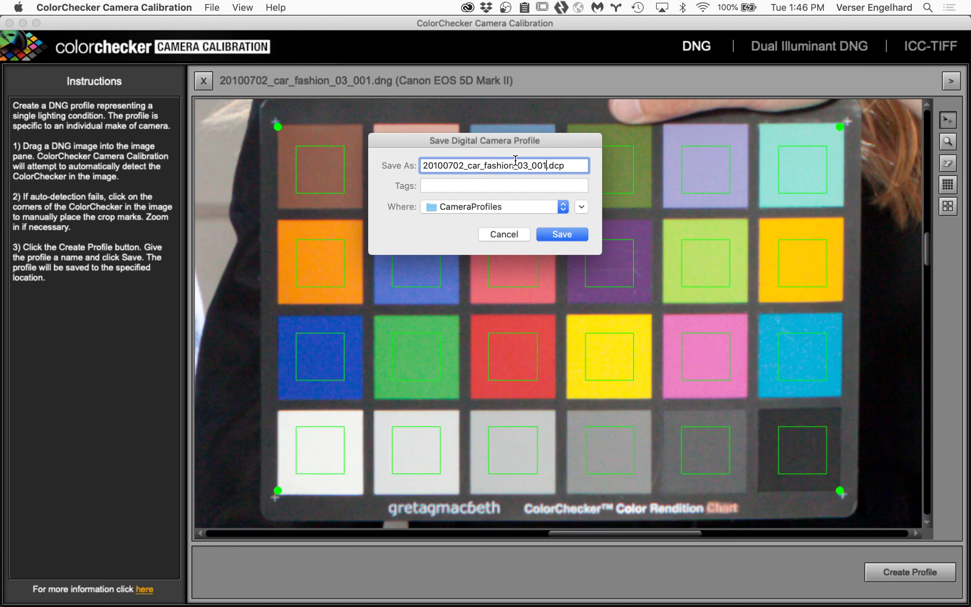
Step: Check the available save locations, keep the CameraProfiles folder, and save the camera profile there
left_click(514, 202)
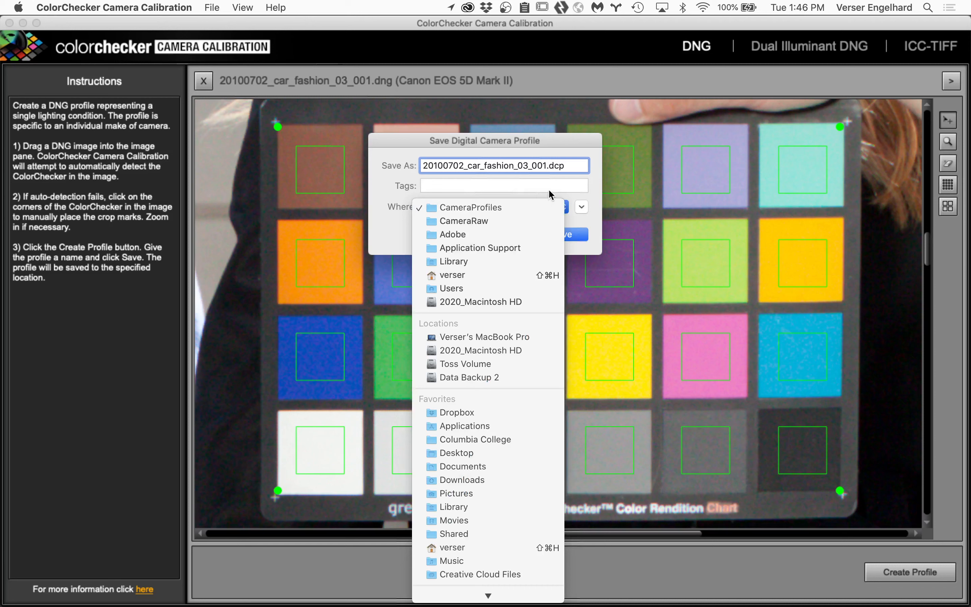
left_click(559, 185)
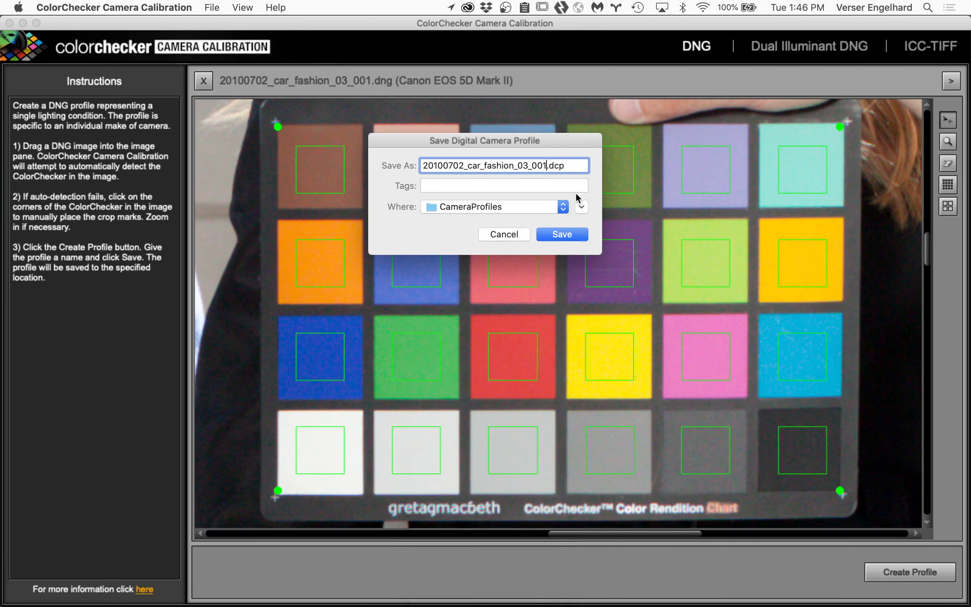
left_click(565, 232)
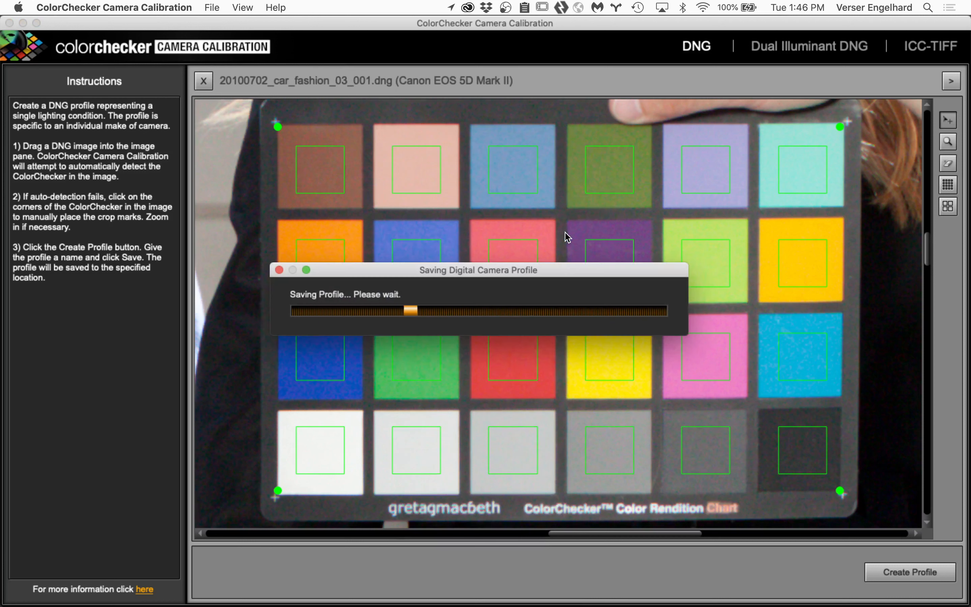
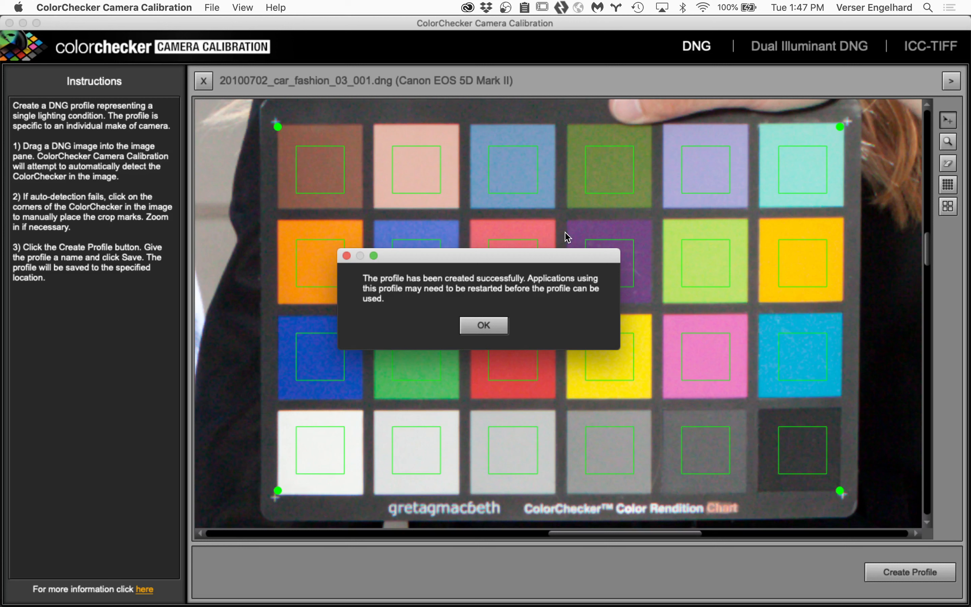
Step: Acknowledge the finished camera profile and quit ColorChecker Camera Calibration
left_click(483, 327)
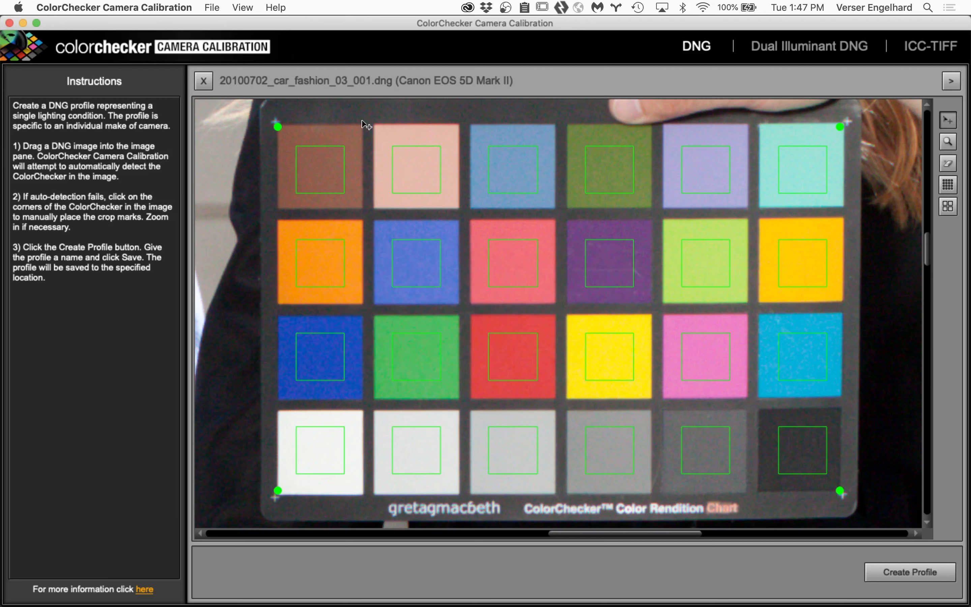
left_click(122, 5)
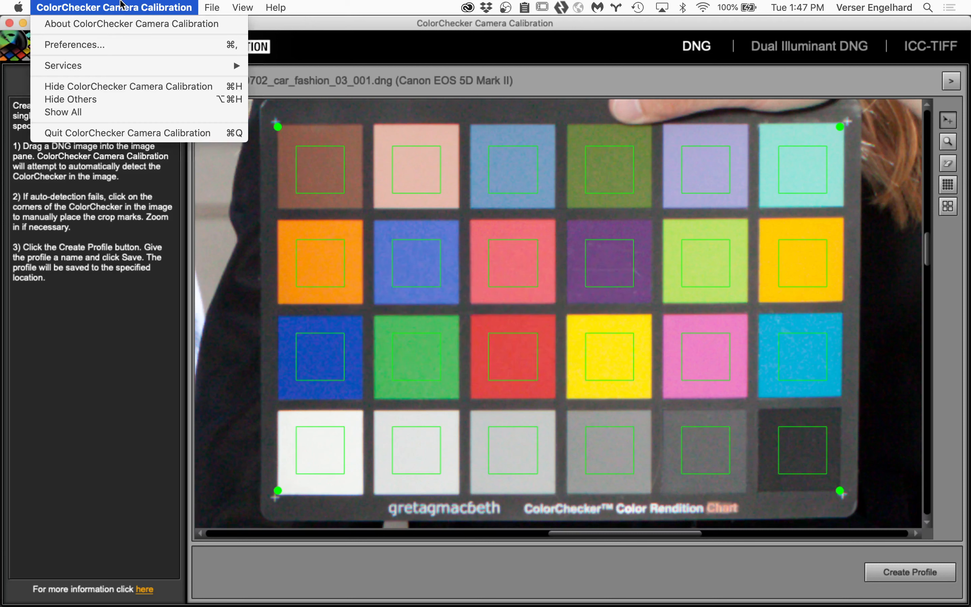
left_click(133, 133)
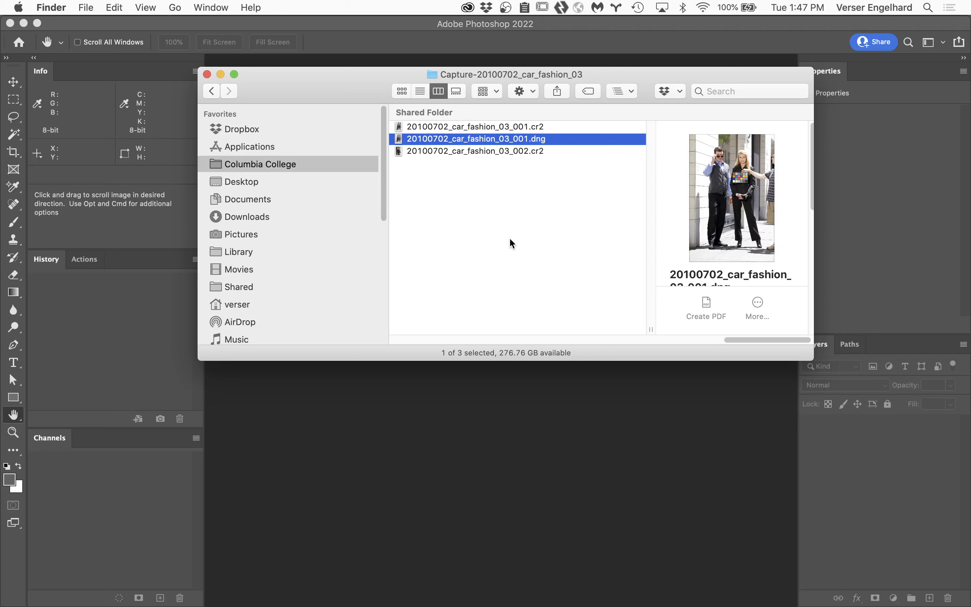
Step: Delete 20100702_car_fashion_03_001.dng from the capture folder and open the 001 and 002 CR2 files together in Camera Raw
left_click(522, 215)
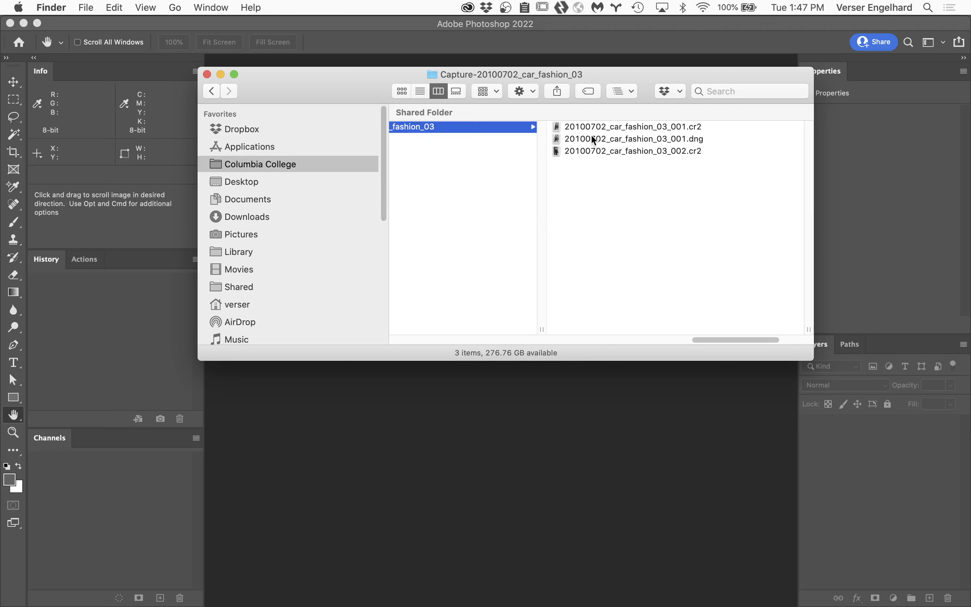
left_click(591, 135)
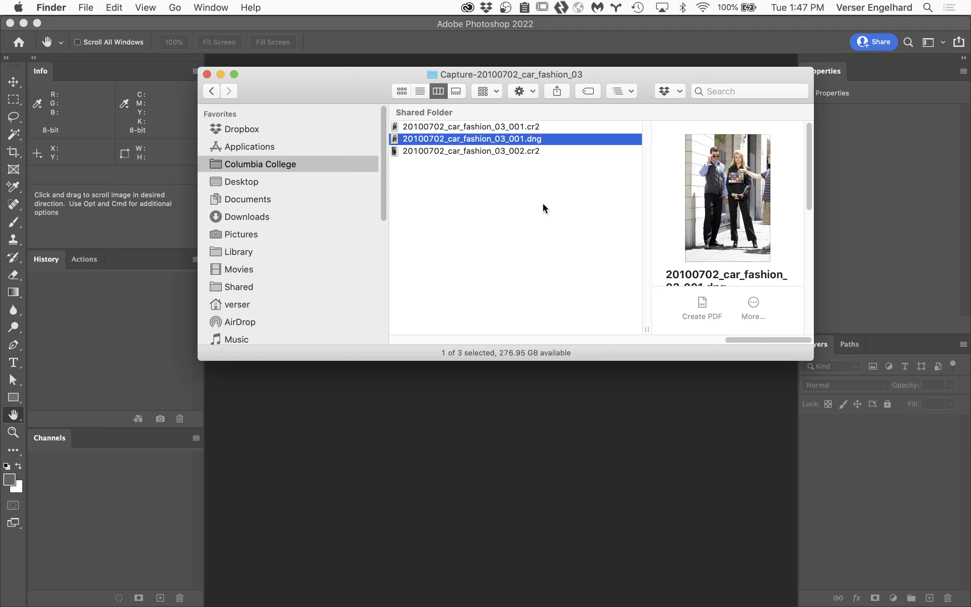
left_click(489, 150)
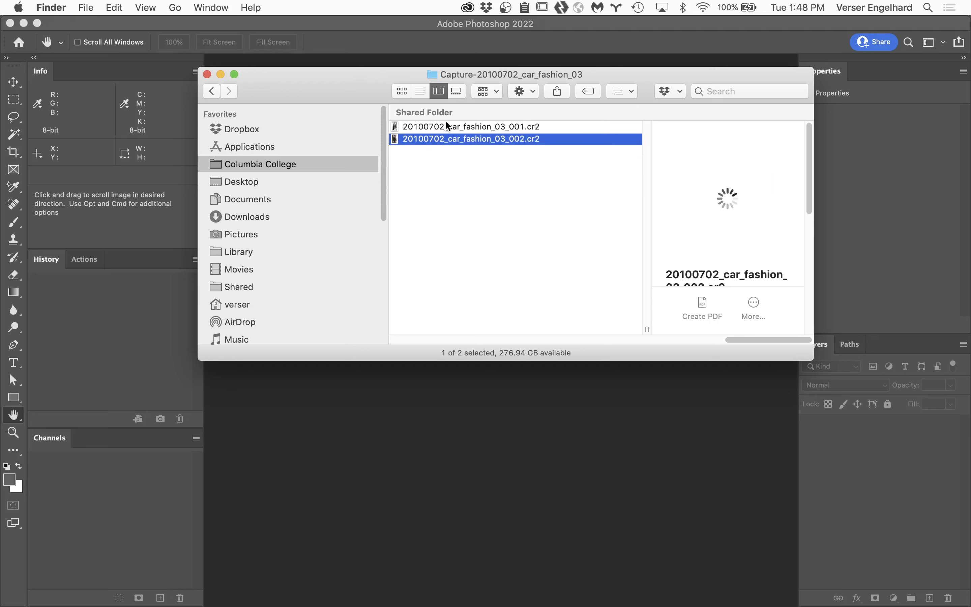
left_click_drag(432, 164, 427, 99)
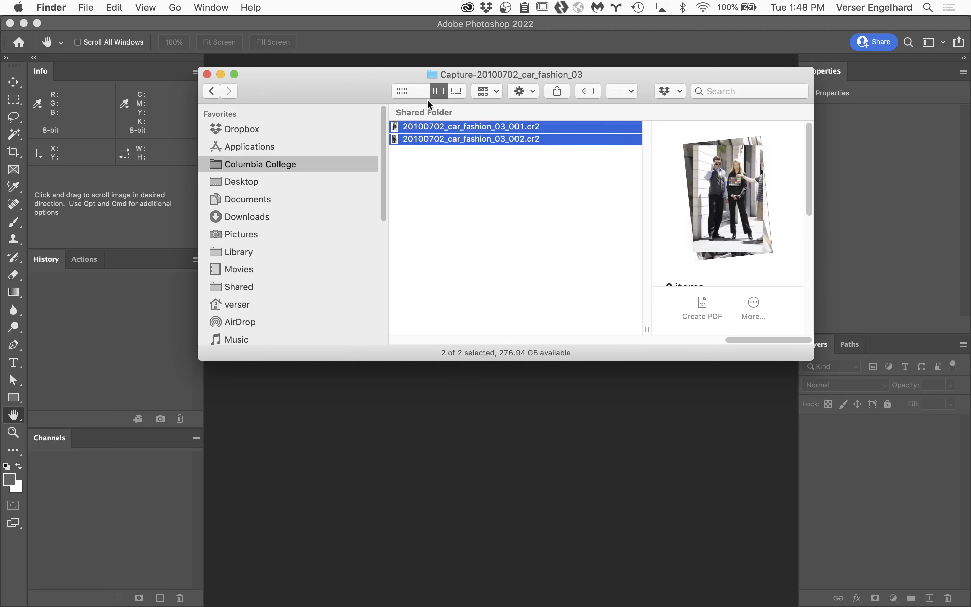
double_click(407, 139)
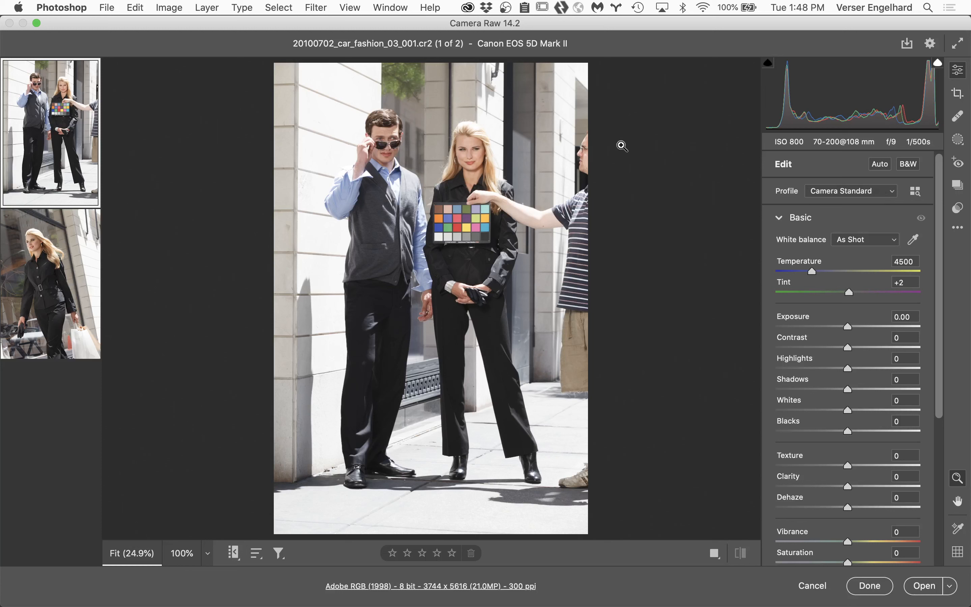
Step: Browse the camera profiles and apply 20100628_car_fashion_01_001 from the Profiles group to the 001 CR2 image
mouse_move(92, 198)
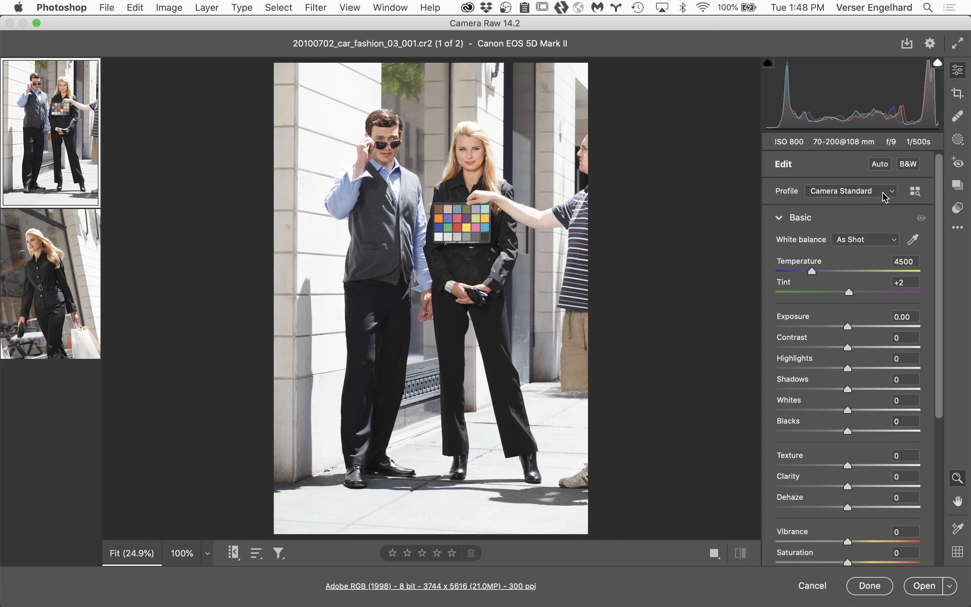
left_click(916, 192)
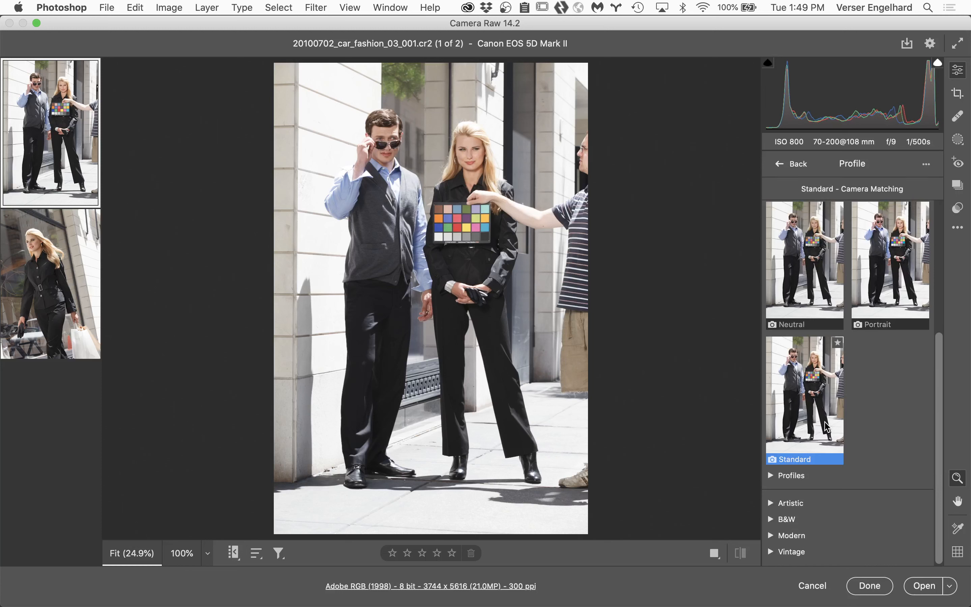
left_click(771, 476)
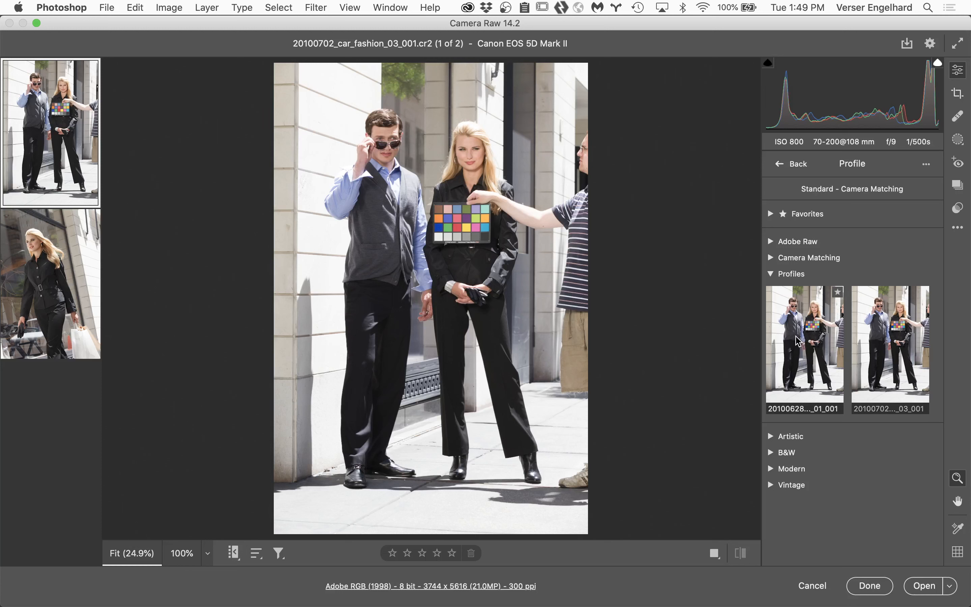
left_click(809, 334)
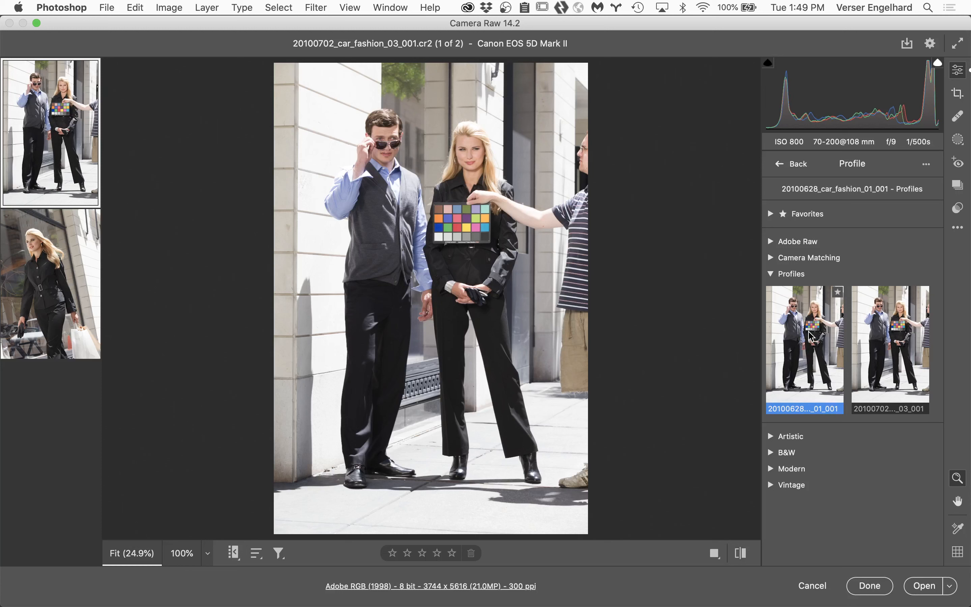
left_click(792, 168)
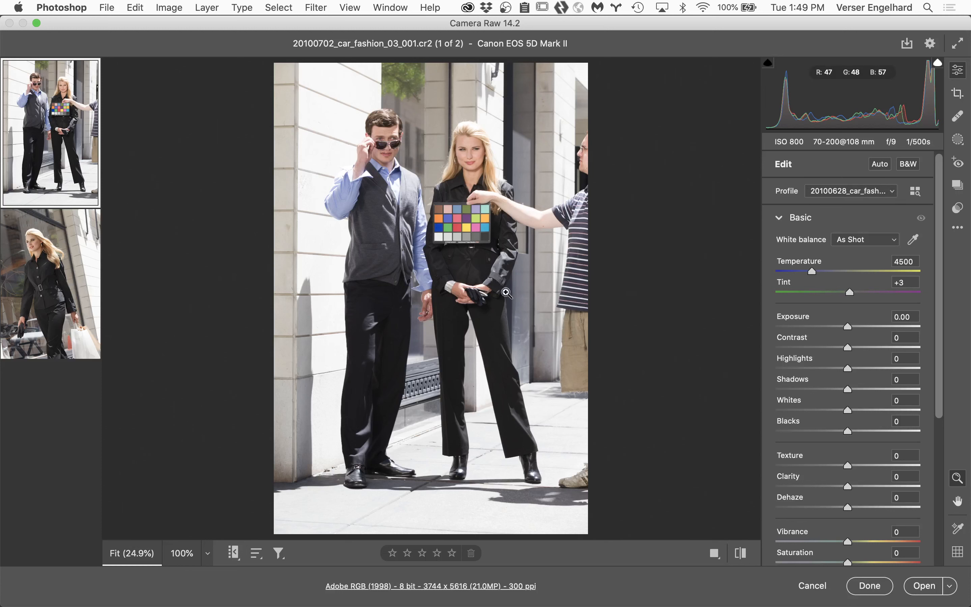
Step: Set a custom white balance for the 001 image by sampling the light gray third patch in the color chart's lowest row
mouse_move(51, 259)
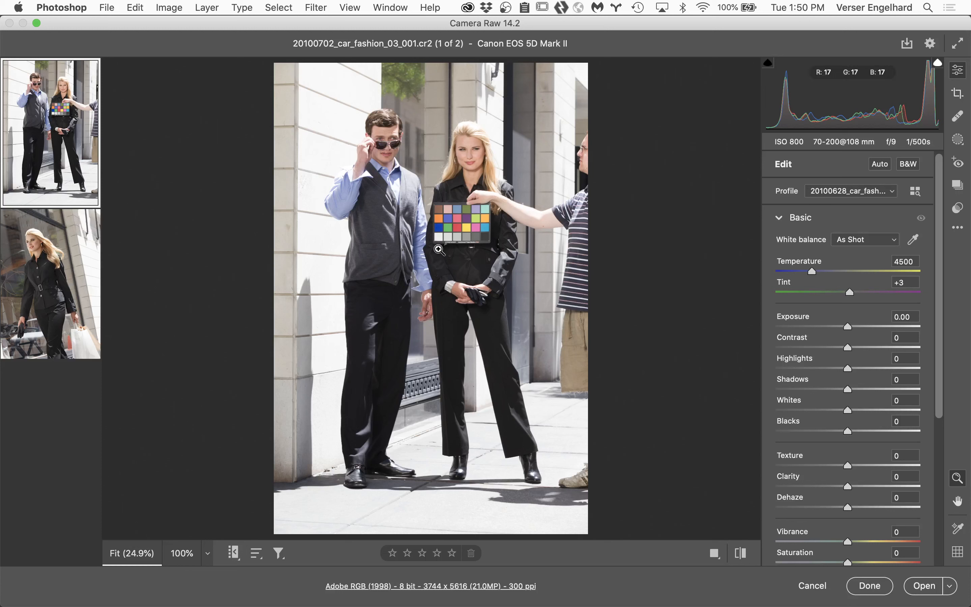
left_click(912, 240)
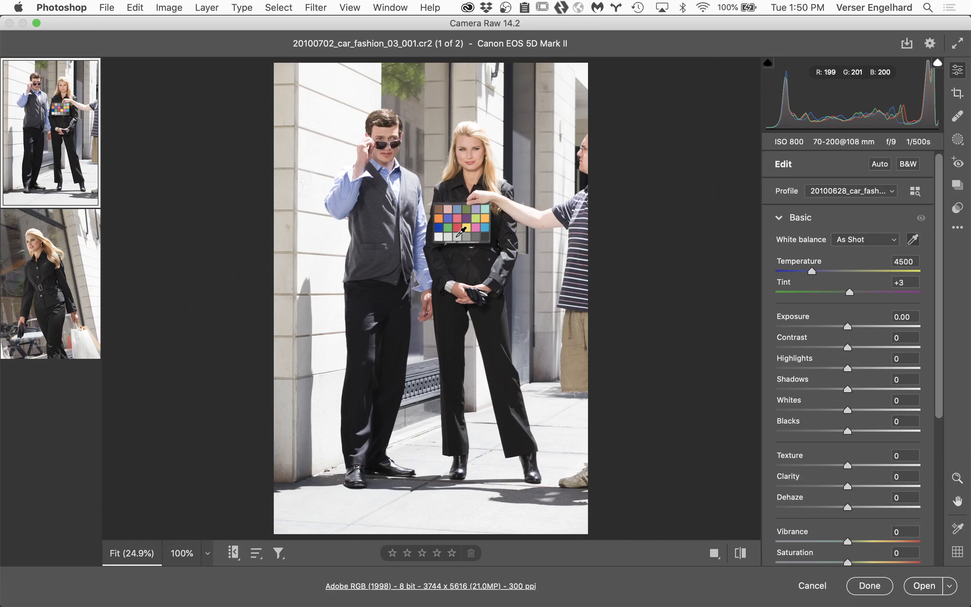
left_click(458, 236)
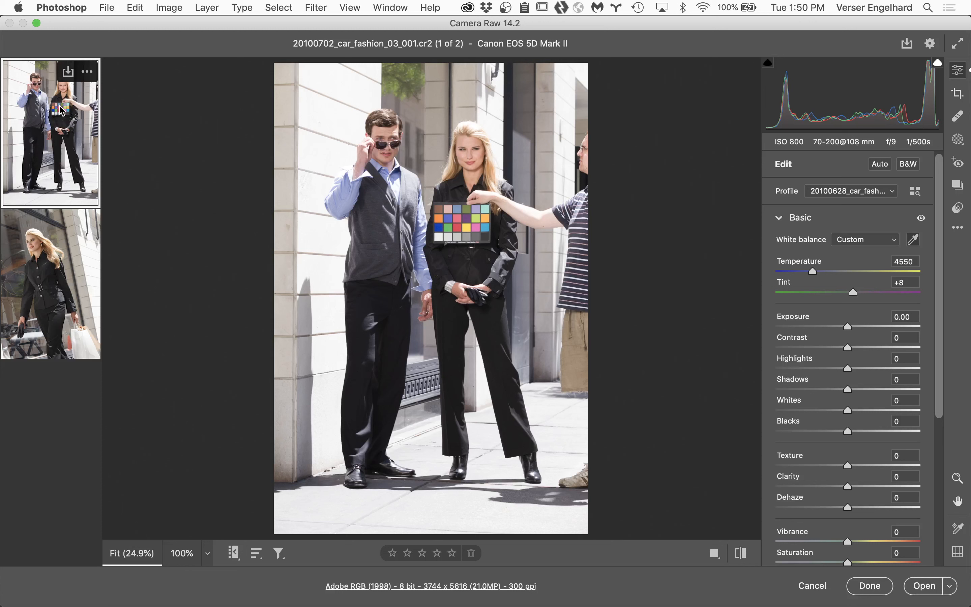
Step: Select both images in the filmstrip and synchronize their settings from the 001 image using the All subset
left_click(87, 73)
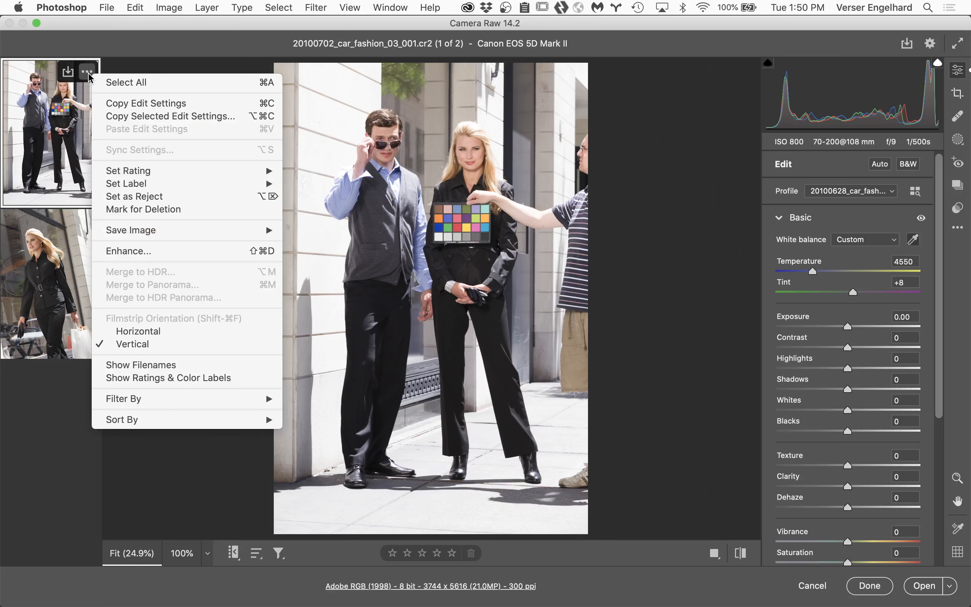
left_click(118, 82)
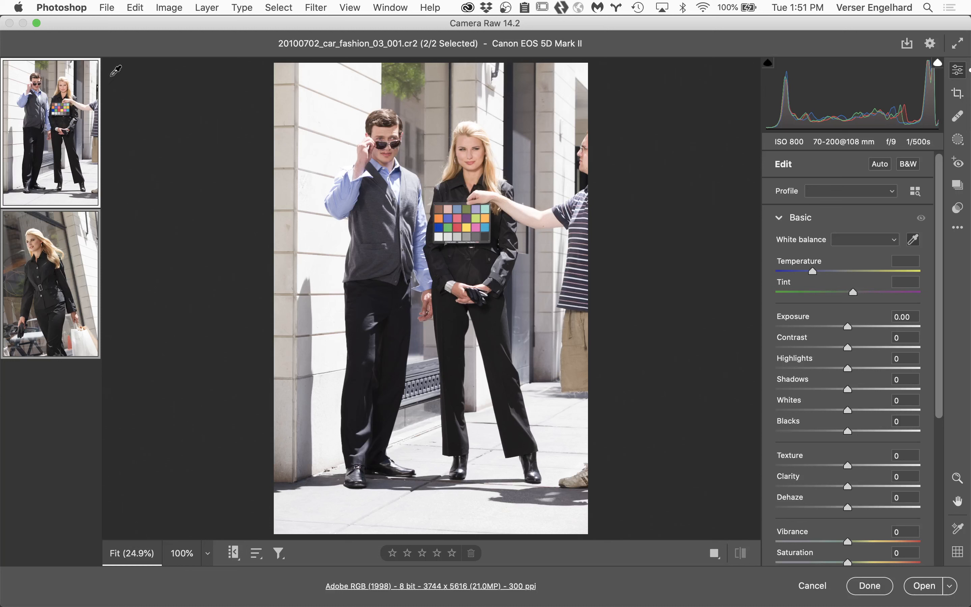
mouse_move(85, 76)
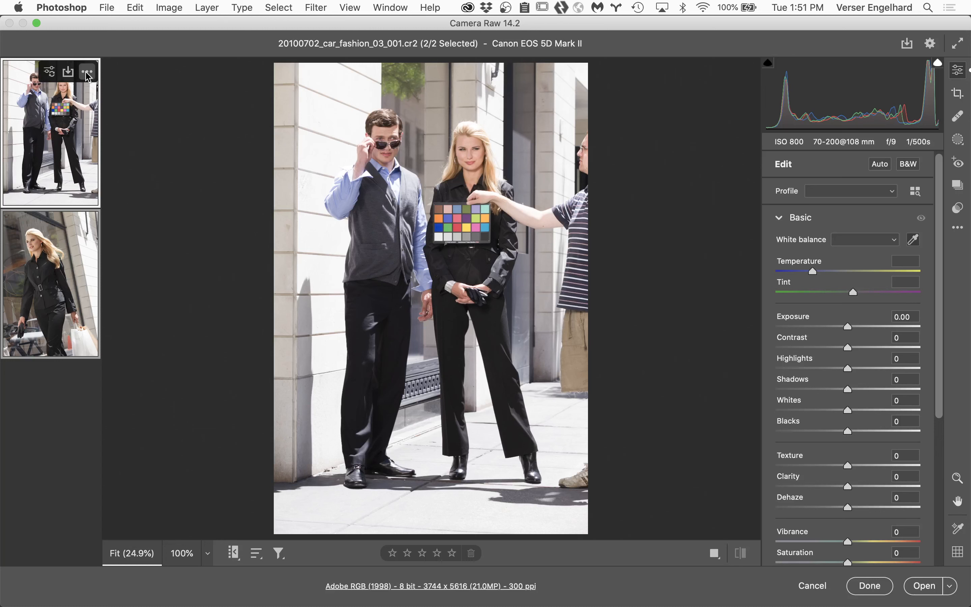
left_click(87, 74)
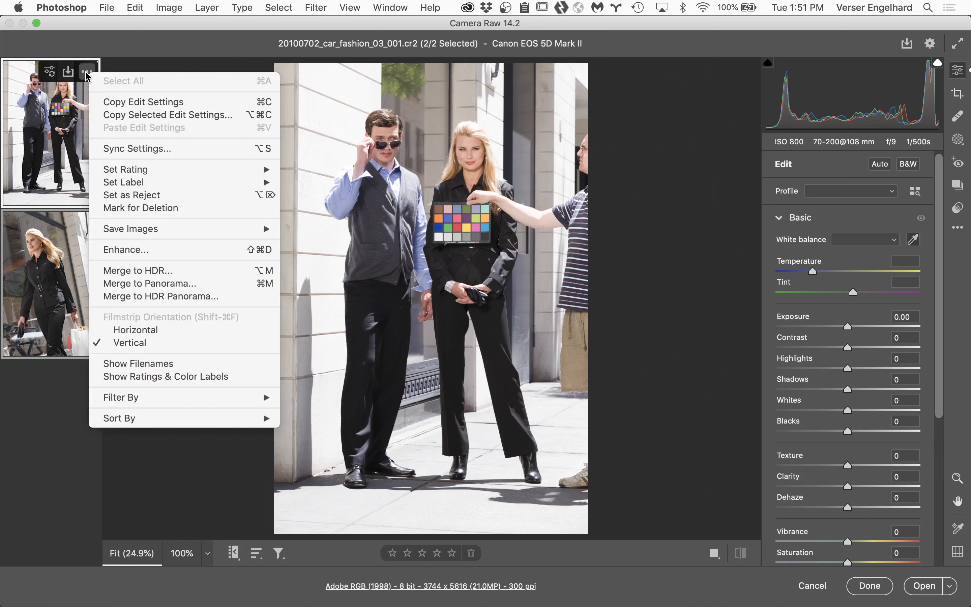
left_click(171, 154)
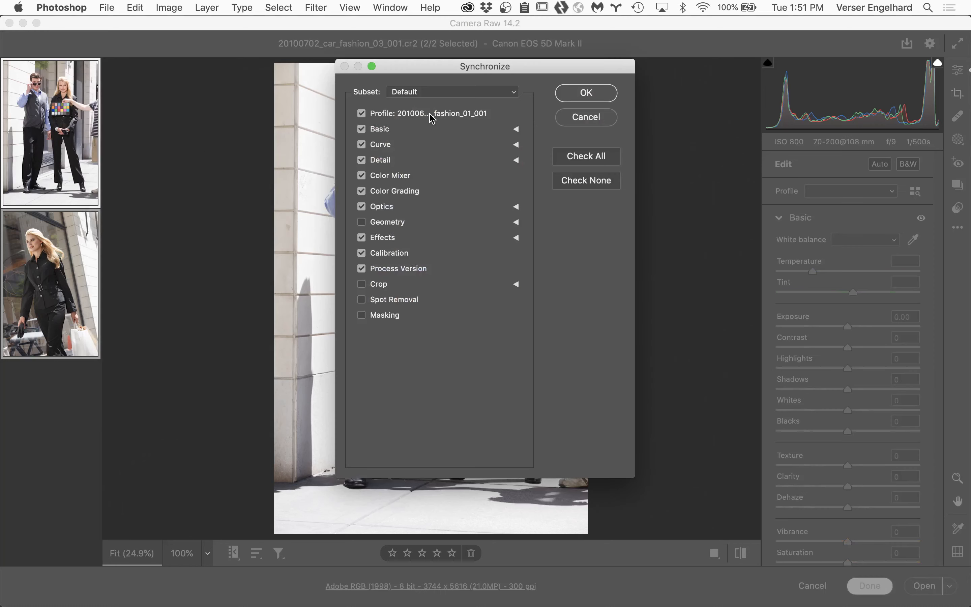
left_click(448, 93)
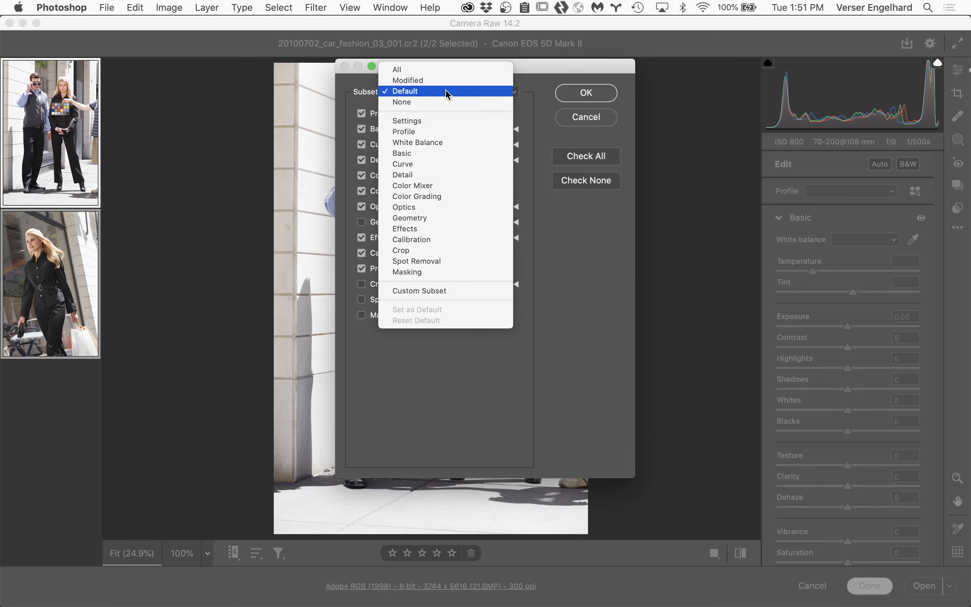
left_click(438, 74)
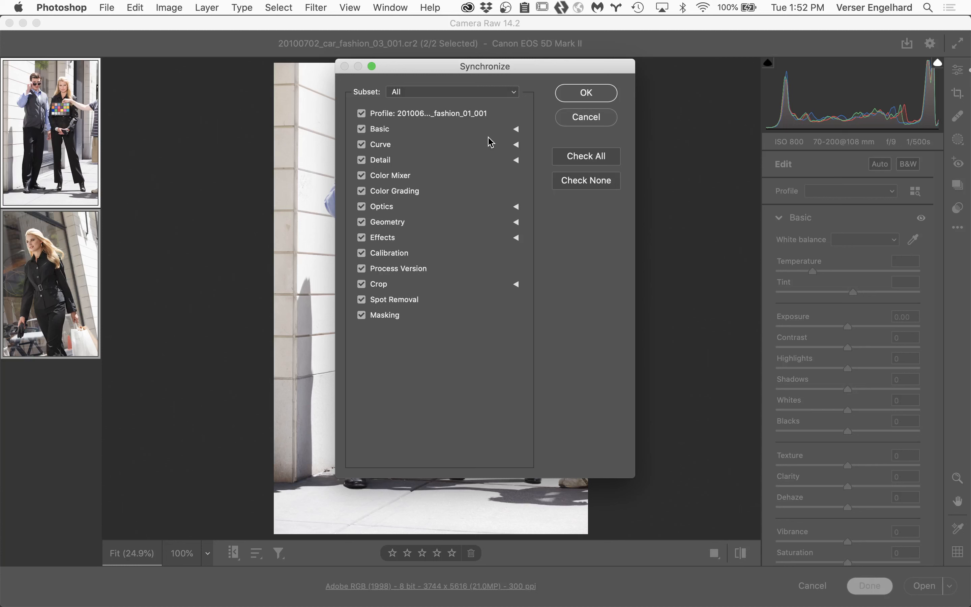
left_click(591, 94)
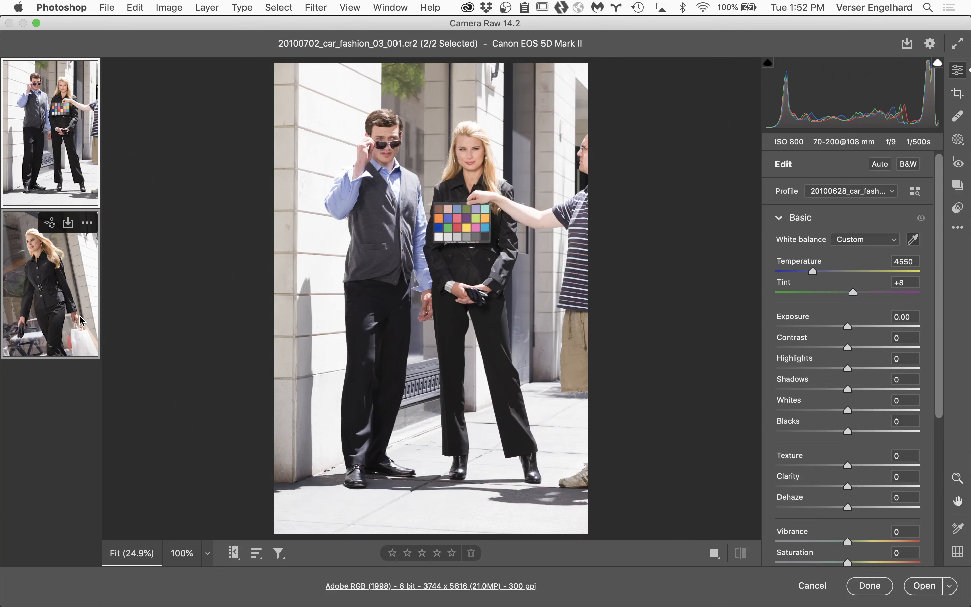
Step: Save the 002 image as a Digital Negative (.dng) in the same location and close Camera Raw keeping the edits
left_click(49, 284)
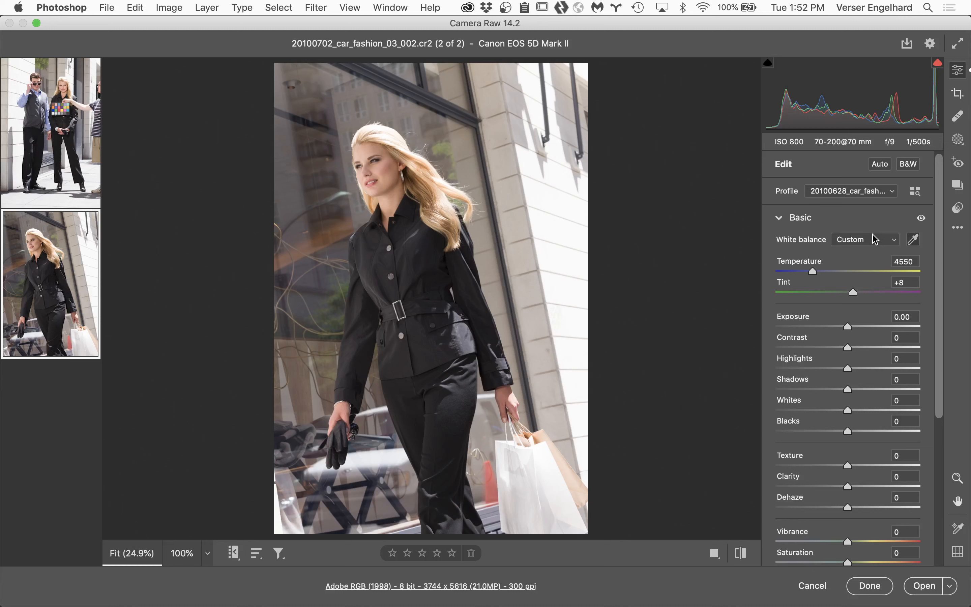
left_click(907, 44)
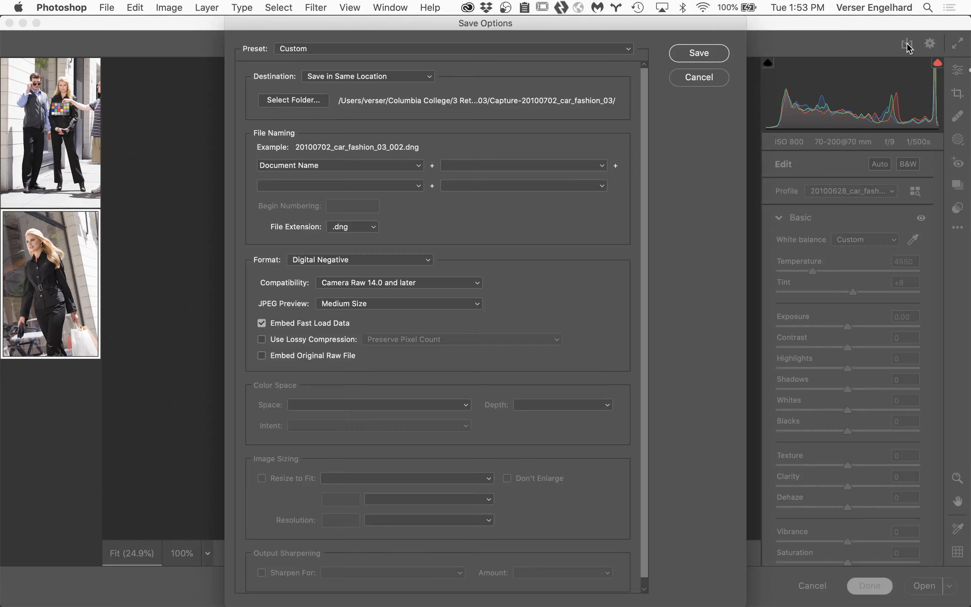
left_click(707, 54)
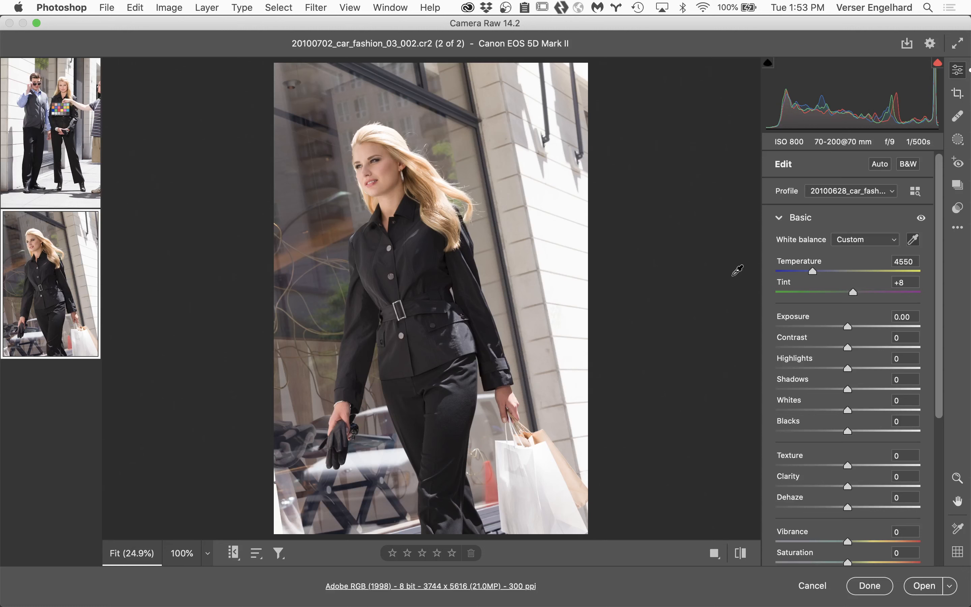
left_click(876, 586)
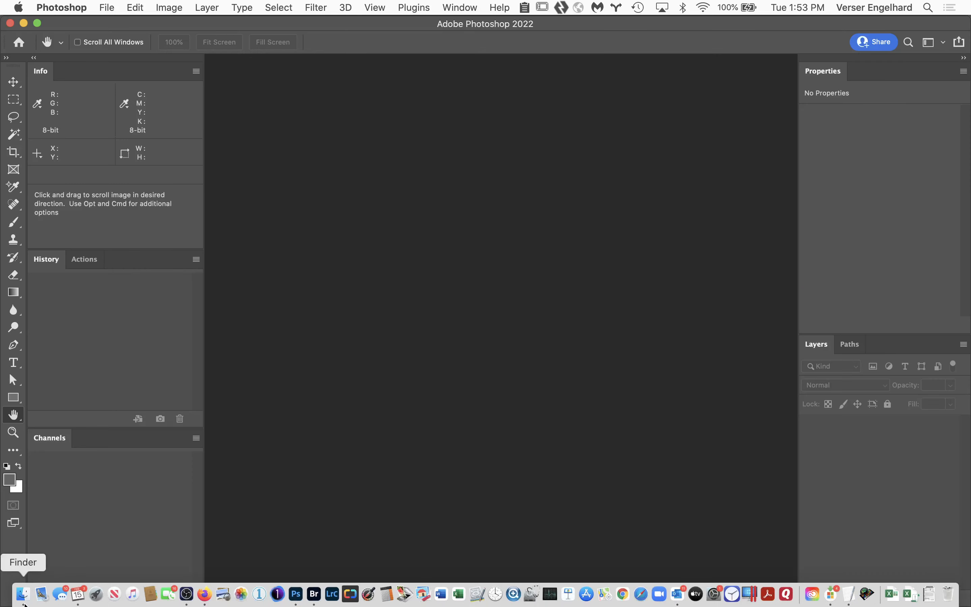
Step: Switch to Finder and open 20100702_car_fashion_03_002.dng from the capture folder in Camera Raw
left_click(23, 595)
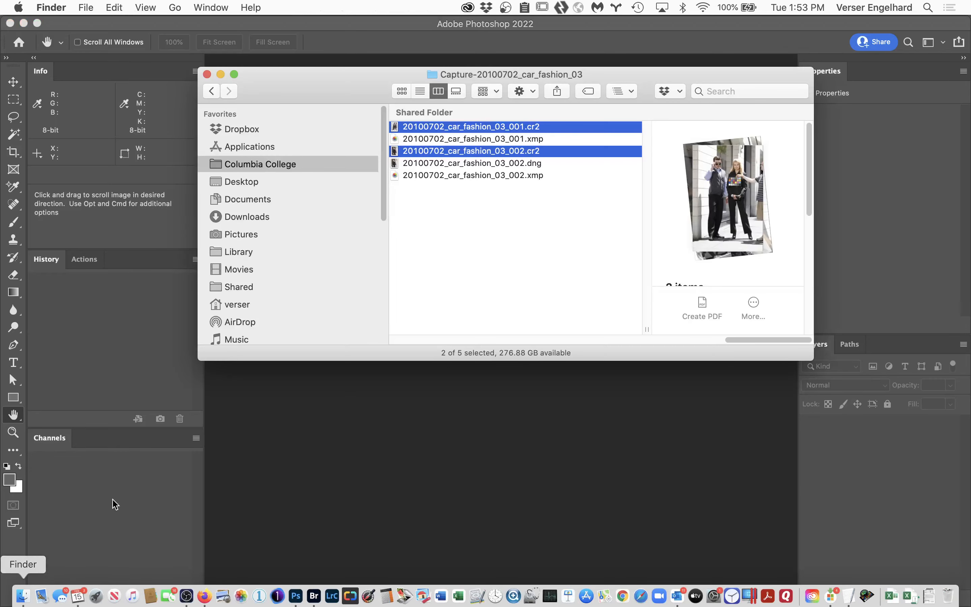
left_click(550, 226)
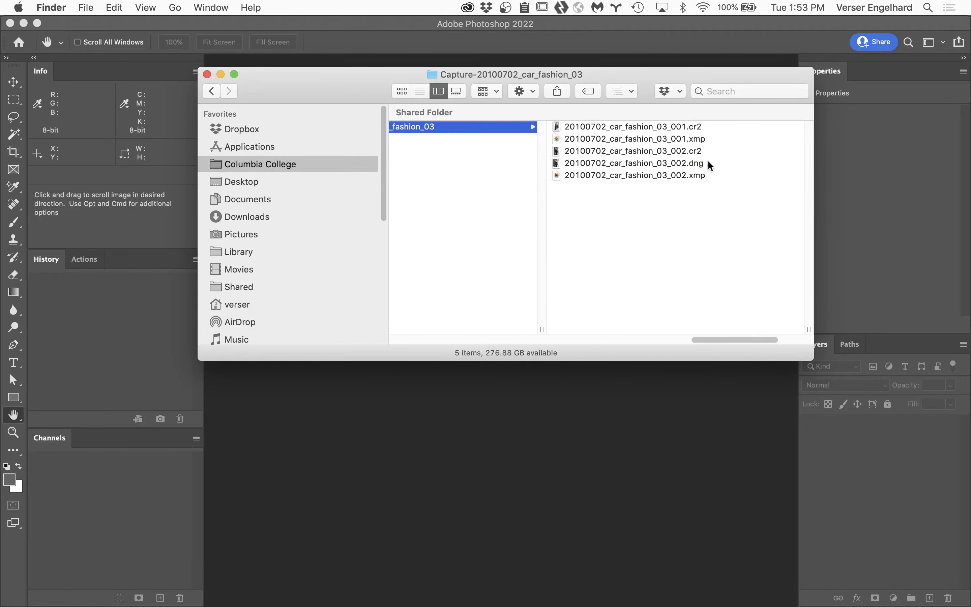
left_click(693, 164)
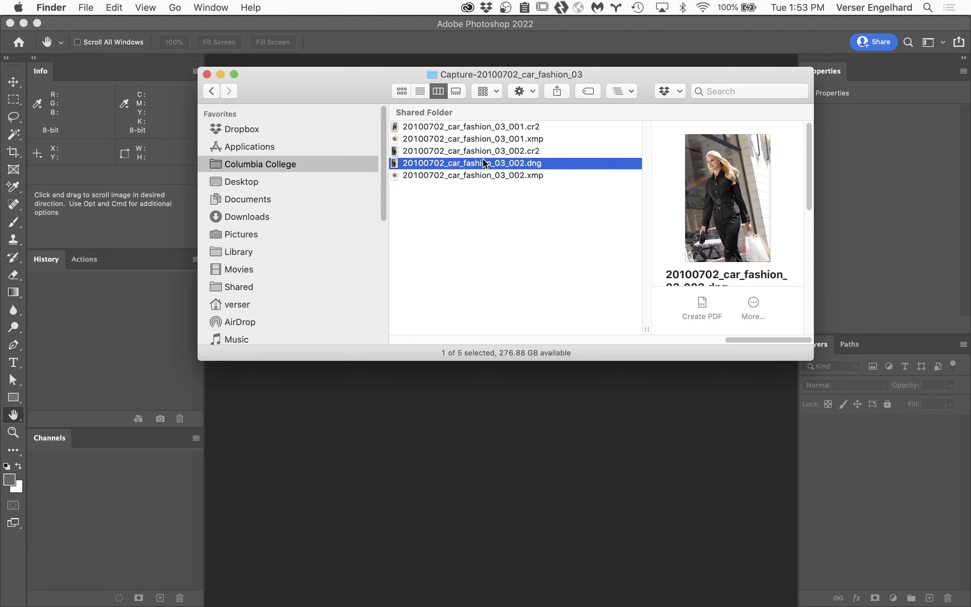
double_click(395, 167)
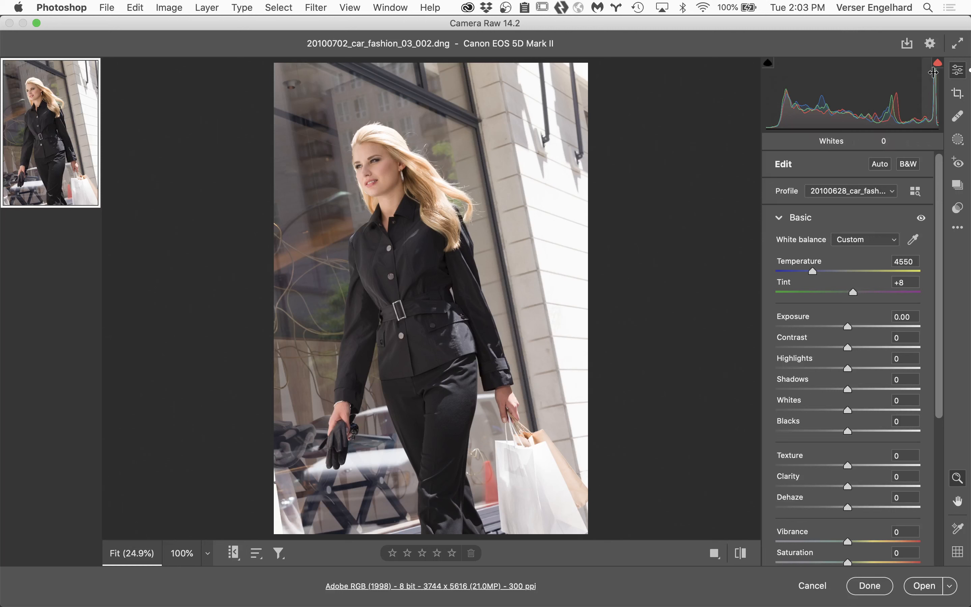
Step: Examine the black clothing and the woman's face in the DNG at 100% to check their neutral and skin-tone RGB values
left_click(435, 260)
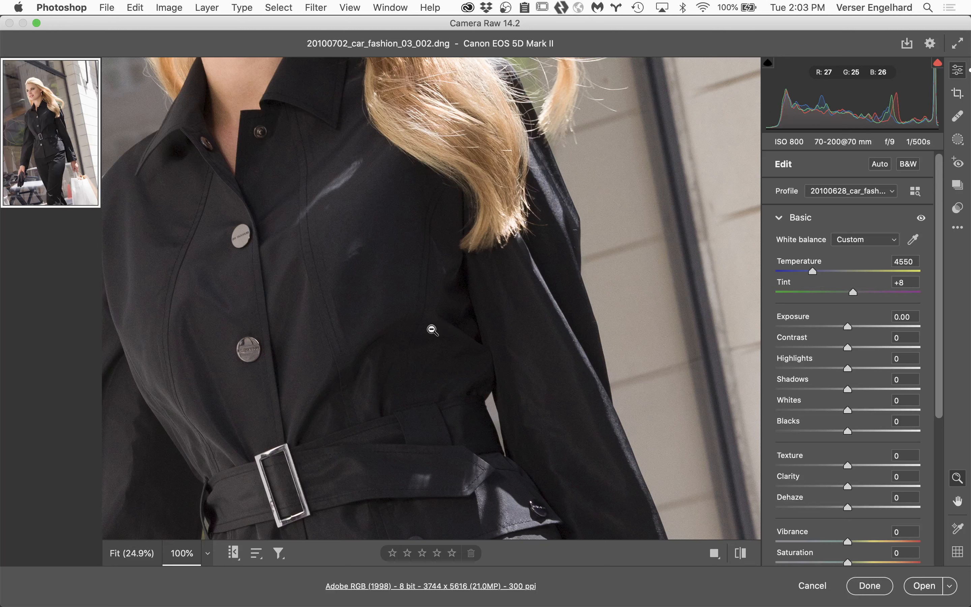
key("h")
left_click_drag(412, 340, 422, 271)
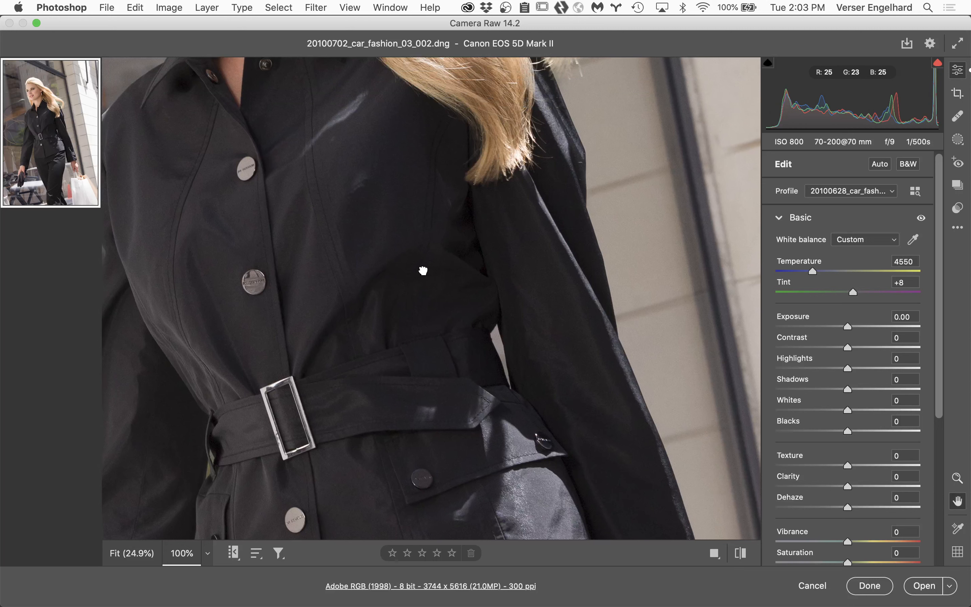
key("z")
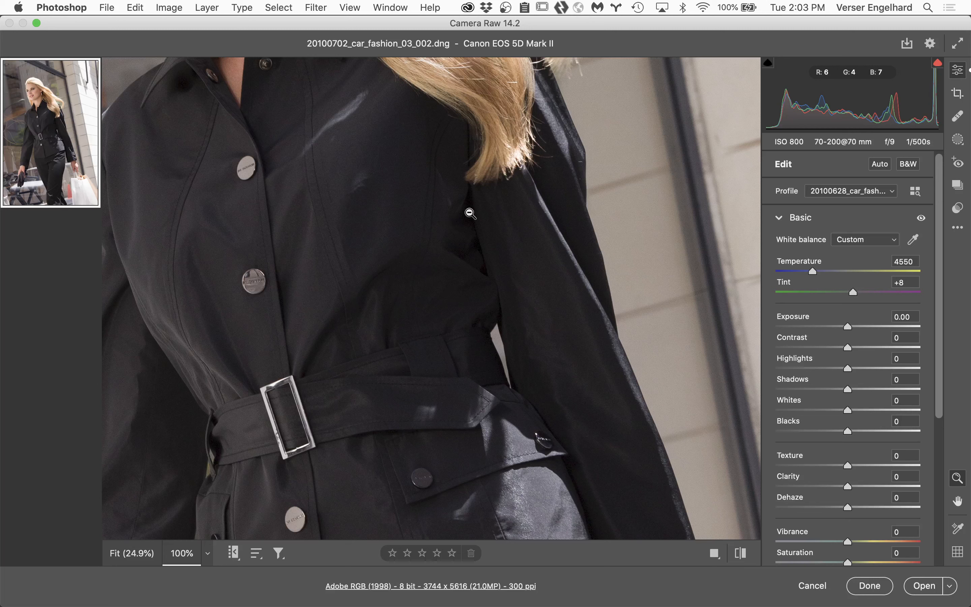
left_click(384, 340, "alt")
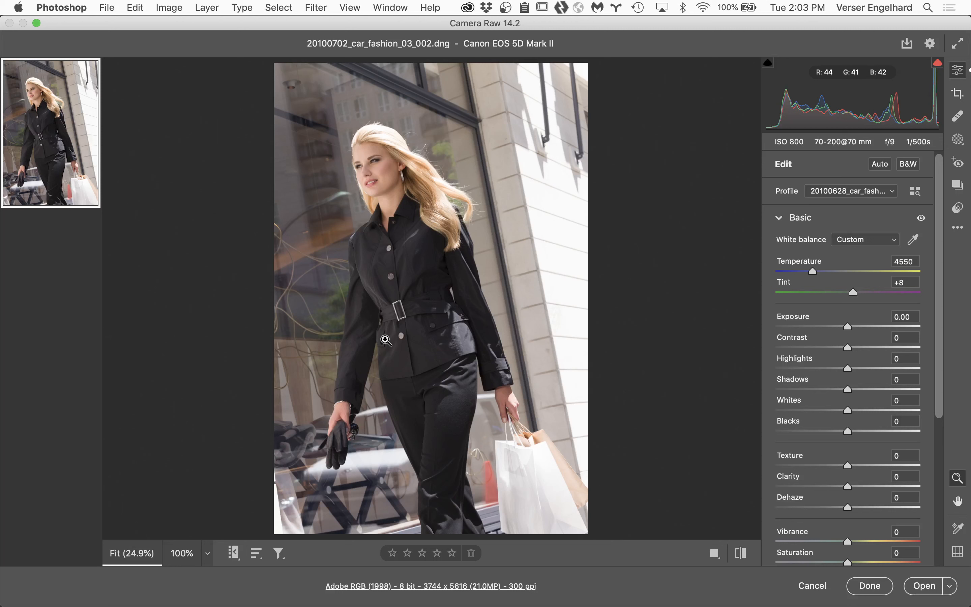
left_click(491, 382)
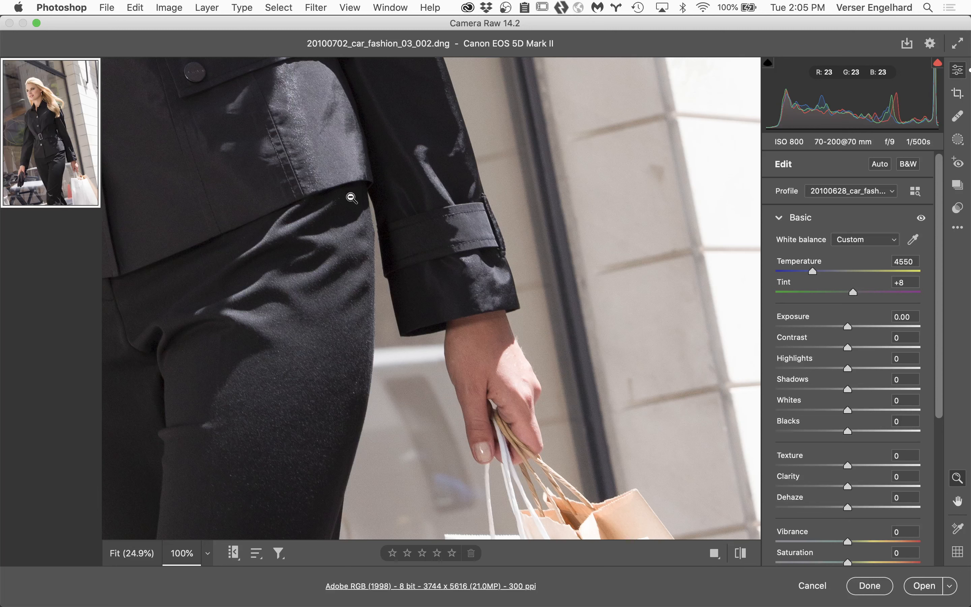
scroll(354, 221, "up", 10)
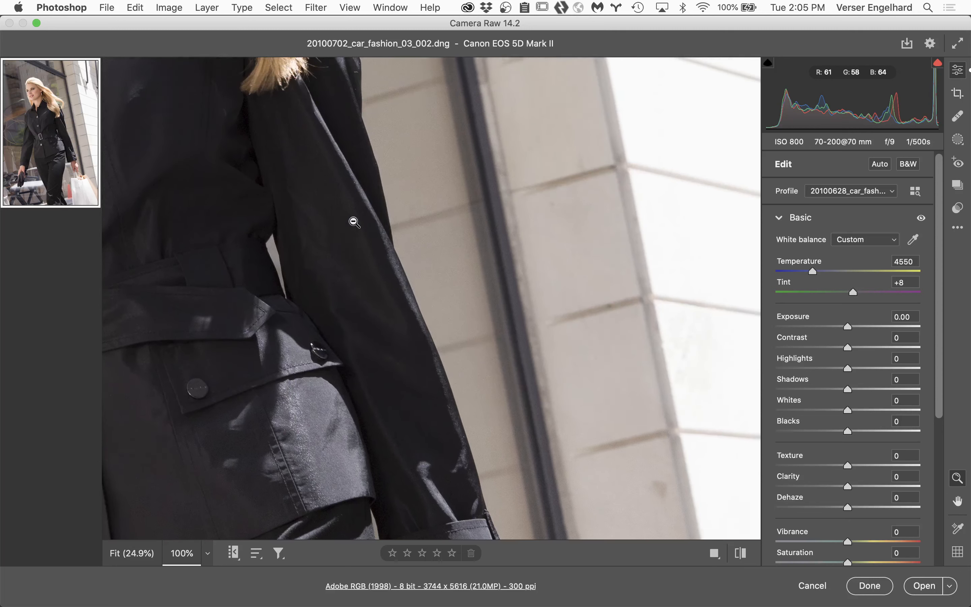
scroll(354, 222, "up", 1)
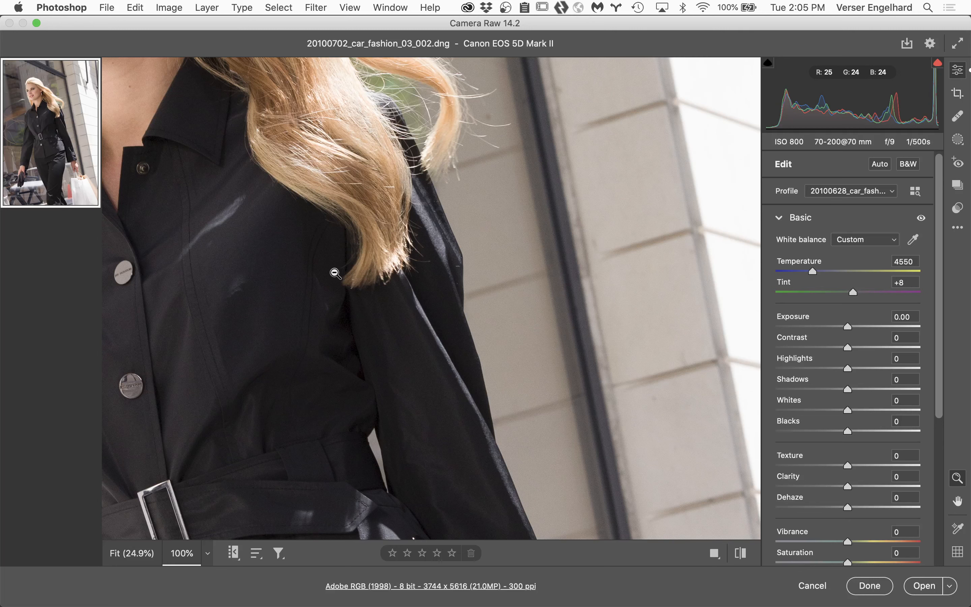
scroll(258, 210, "up", 10)
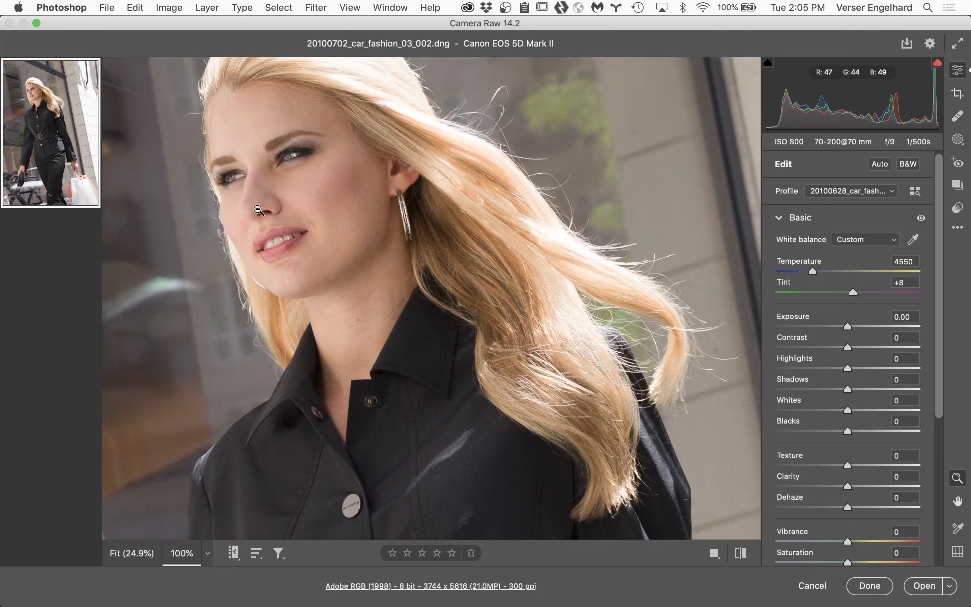
scroll(258, 209, "up", 5)
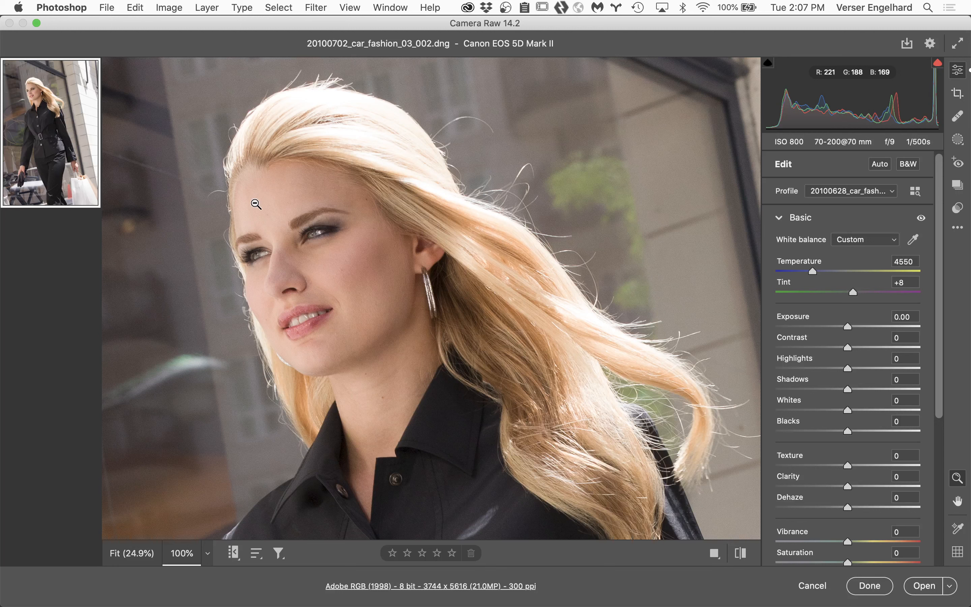
Step: View the face at 200% and place a color sampler on the skin between the eyebrows
key("h")
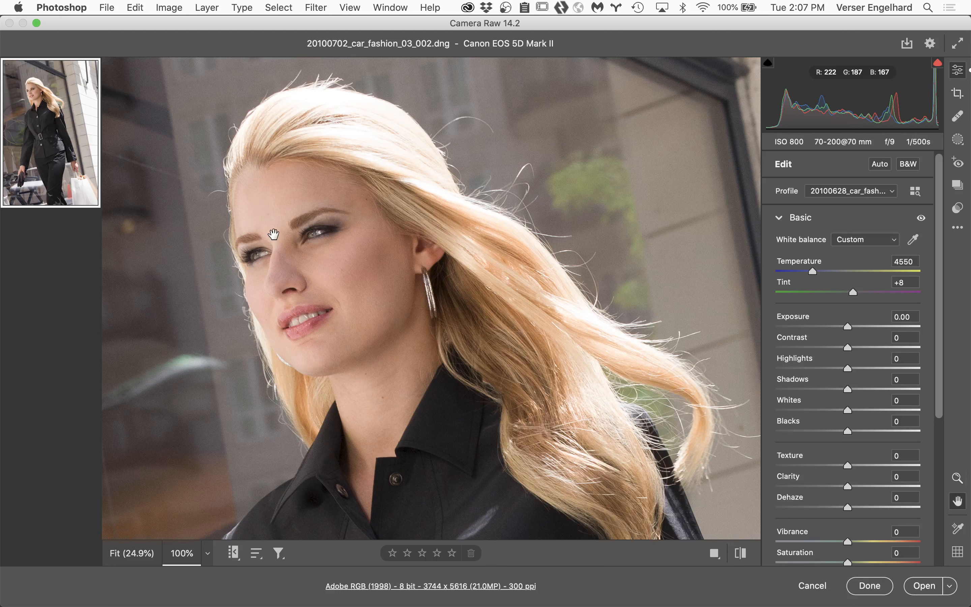
left_click(210, 557)
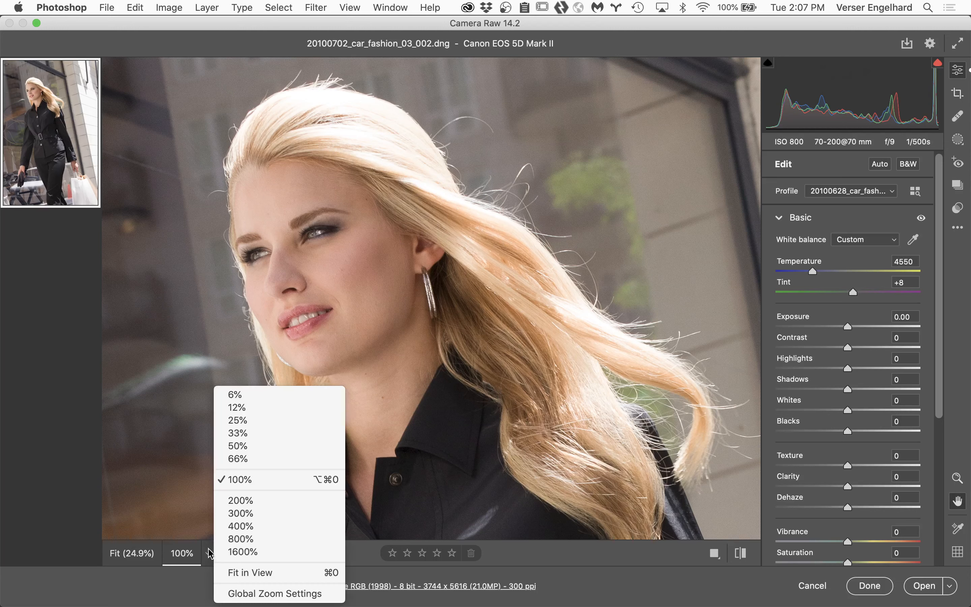
left_click(256, 501)
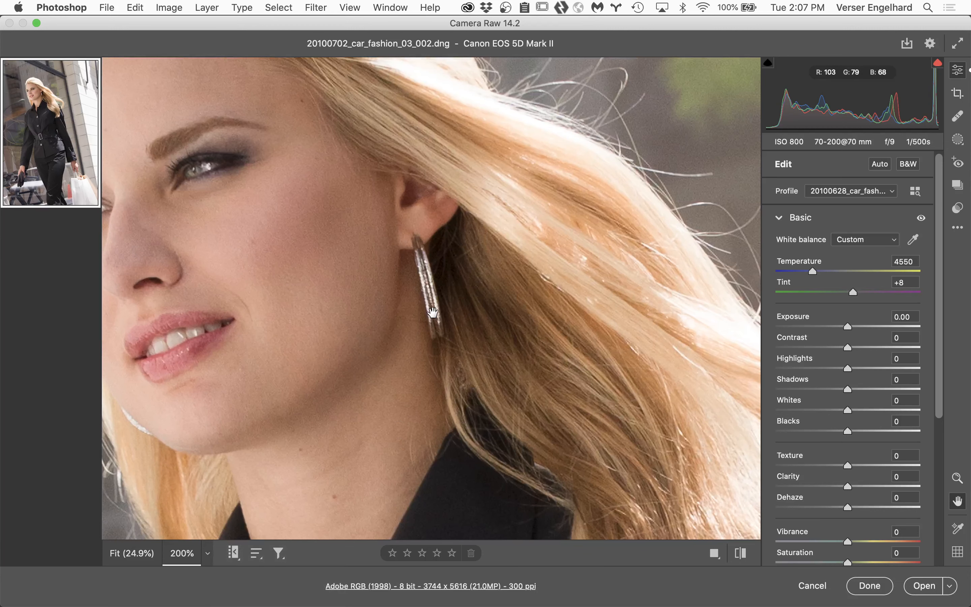
left_click_drag(325, 277, 593, 300)
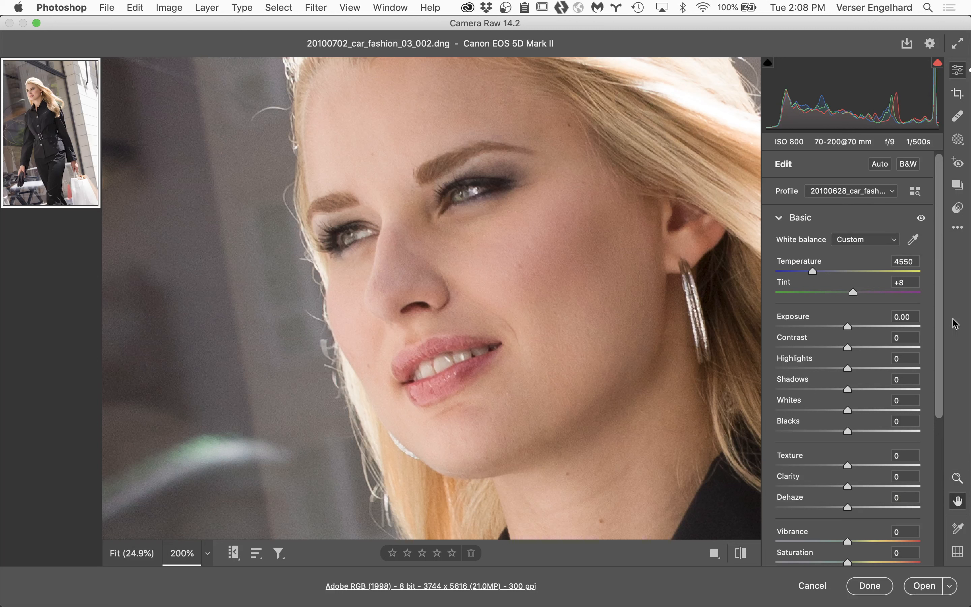
left_click(959, 531)
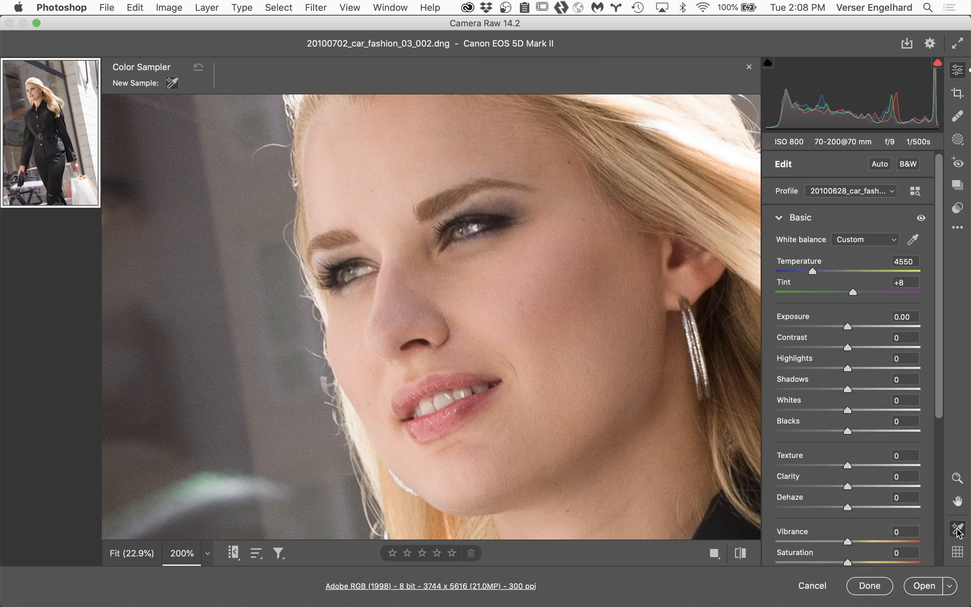
left_click(383, 243)
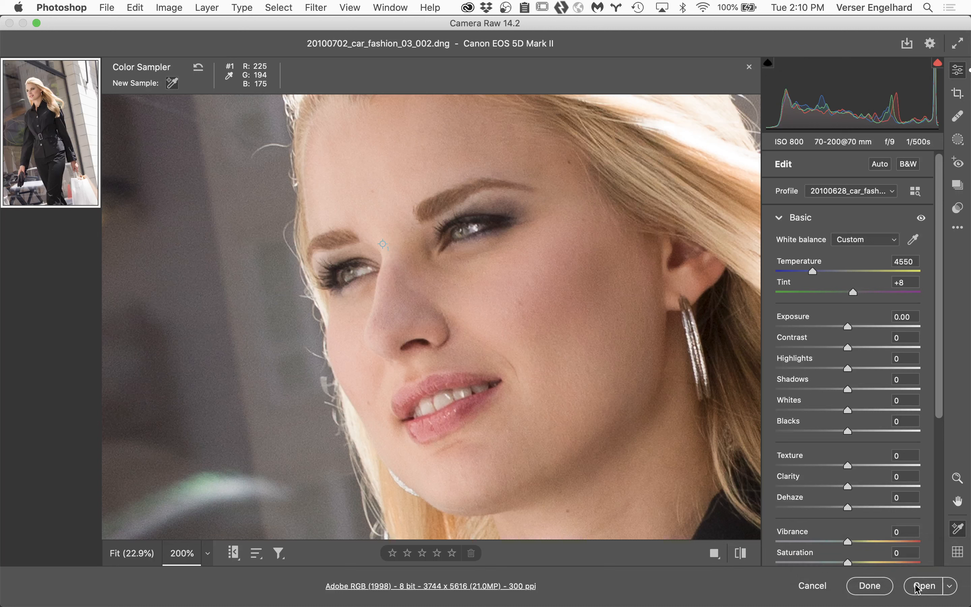
Step: Turn on opening in Photoshop as a Smart Object in the workflow preferences and open the image as an object
left_click(406, 589)
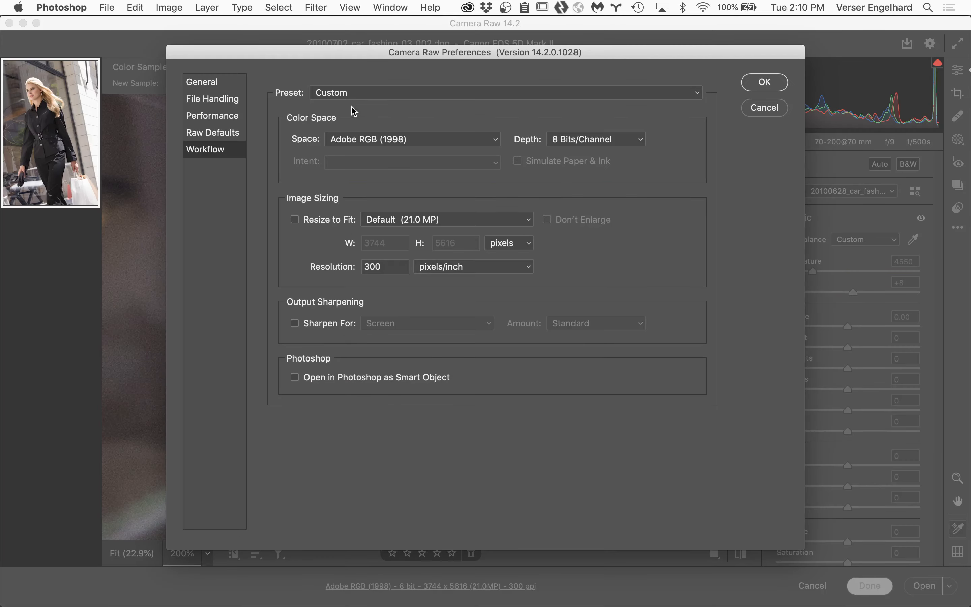
left_click(295, 377)
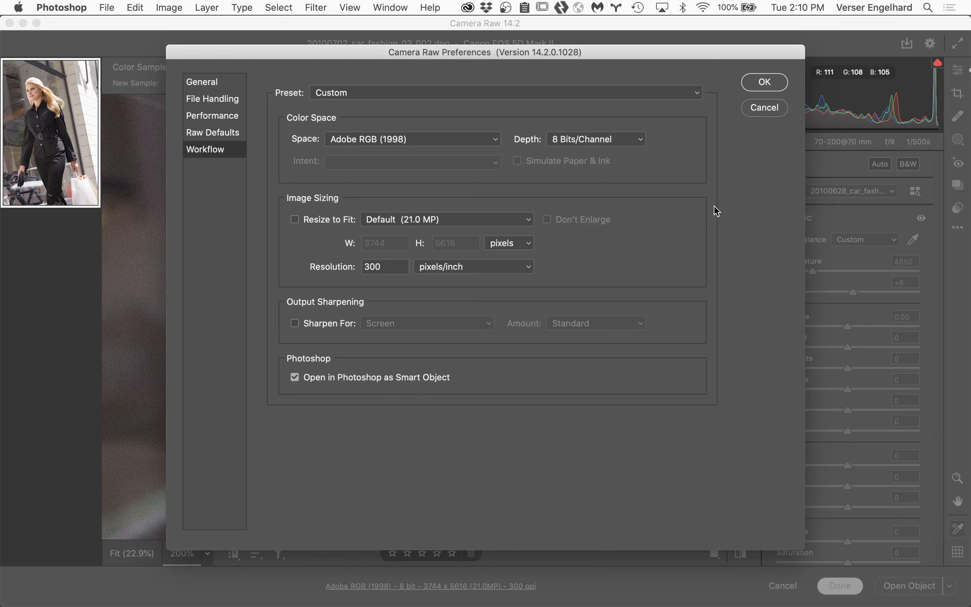
left_click(773, 84)
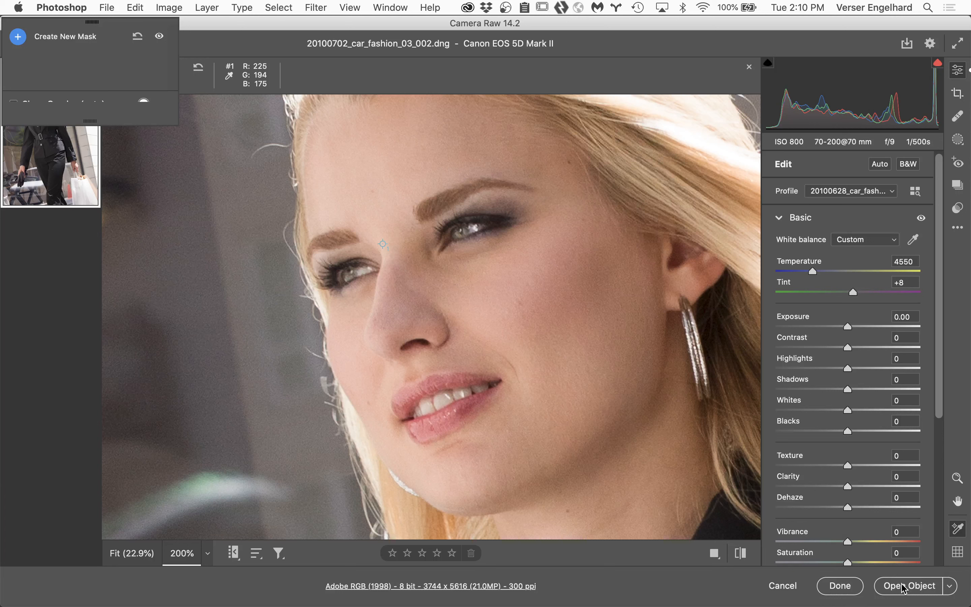
key("shift")
left_click(913, 586)
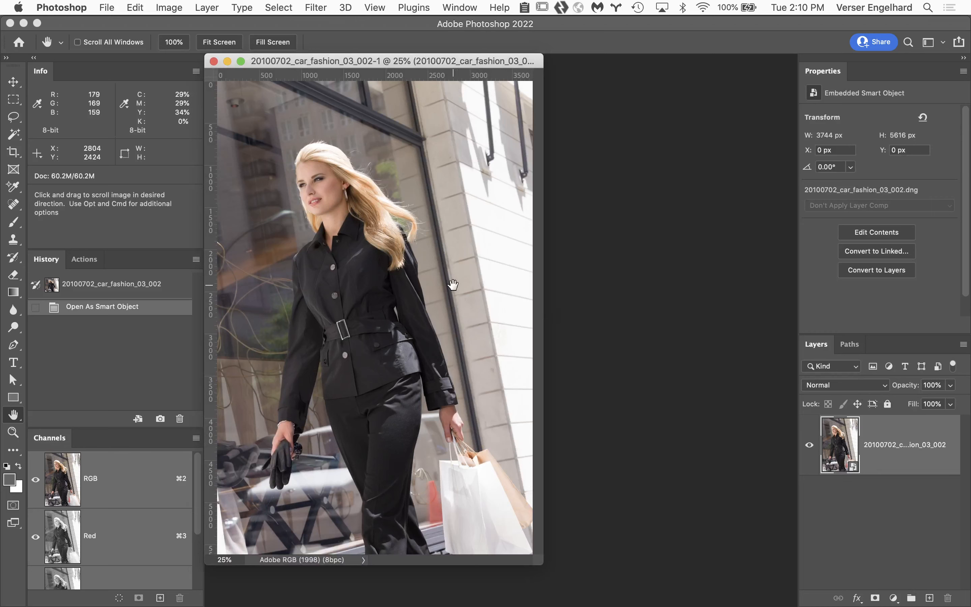
Step: Inspect the jacket and face of the opened smart object at 100% magnification
left_click(392, 282, "super")
left_click(462, 323, "super")
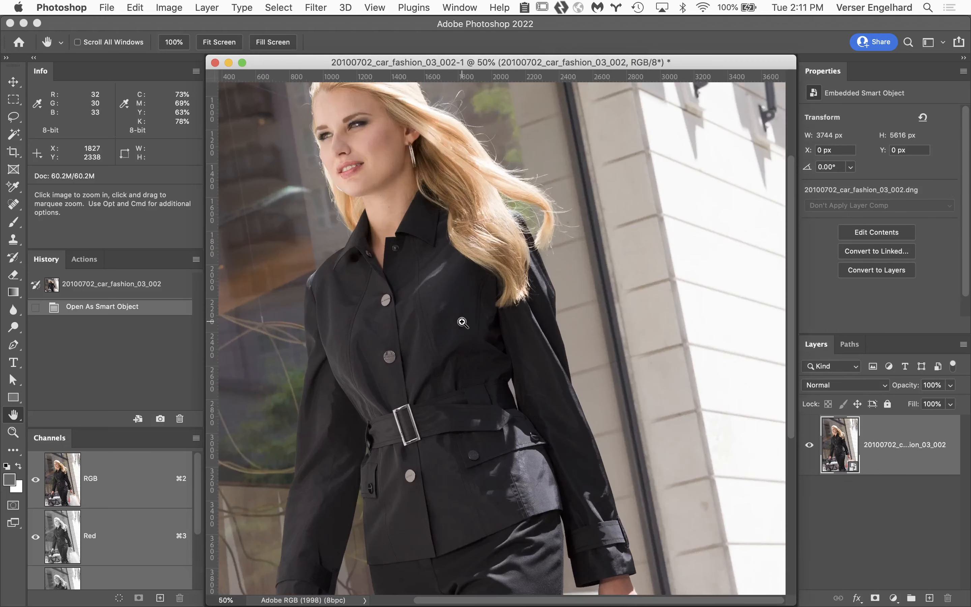
left_click(498, 320, "super")
left_click(502, 310, "super")
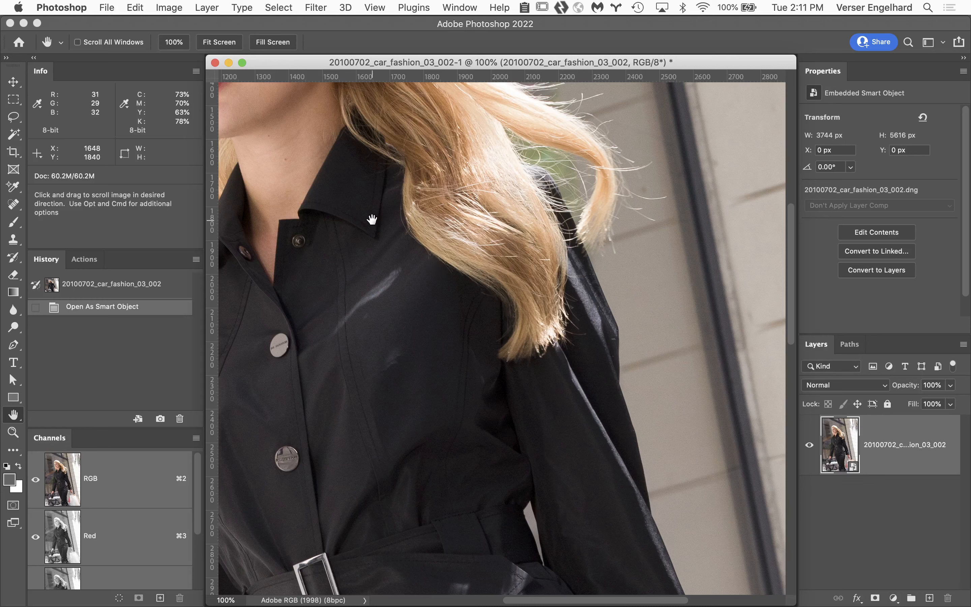
left_click_drag(372, 221, 598, 375)
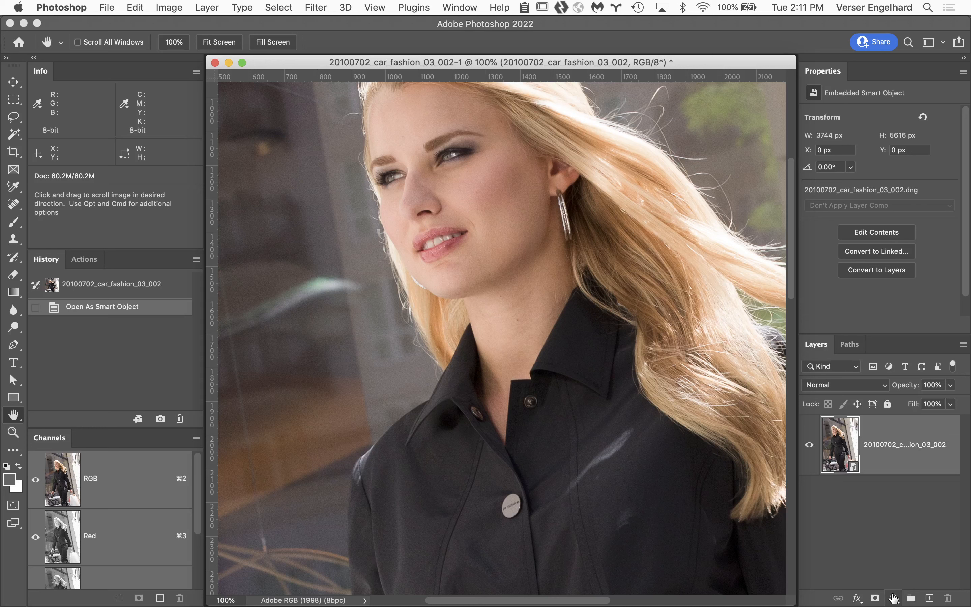
left_click(893, 598)
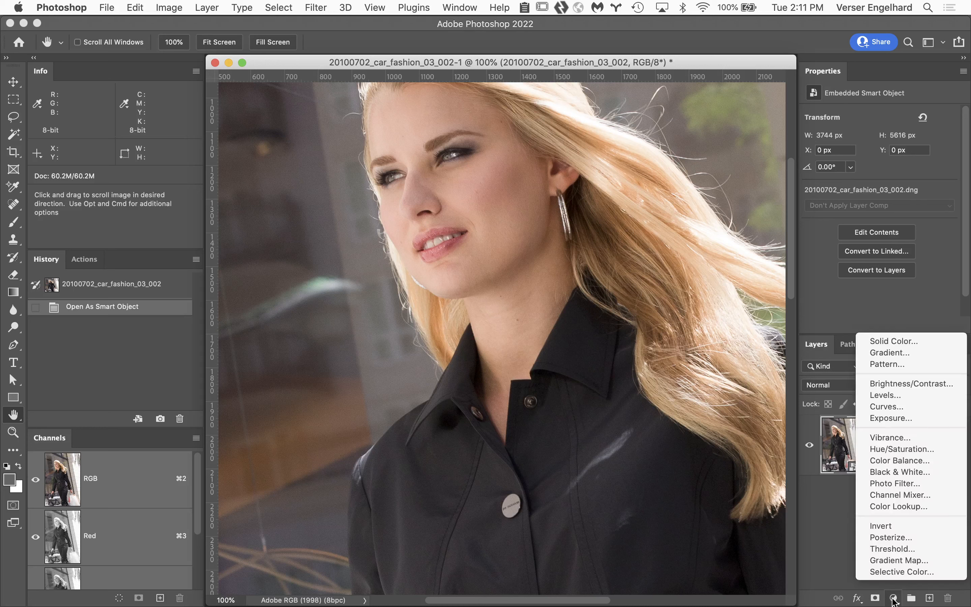
left_click(834, 560)
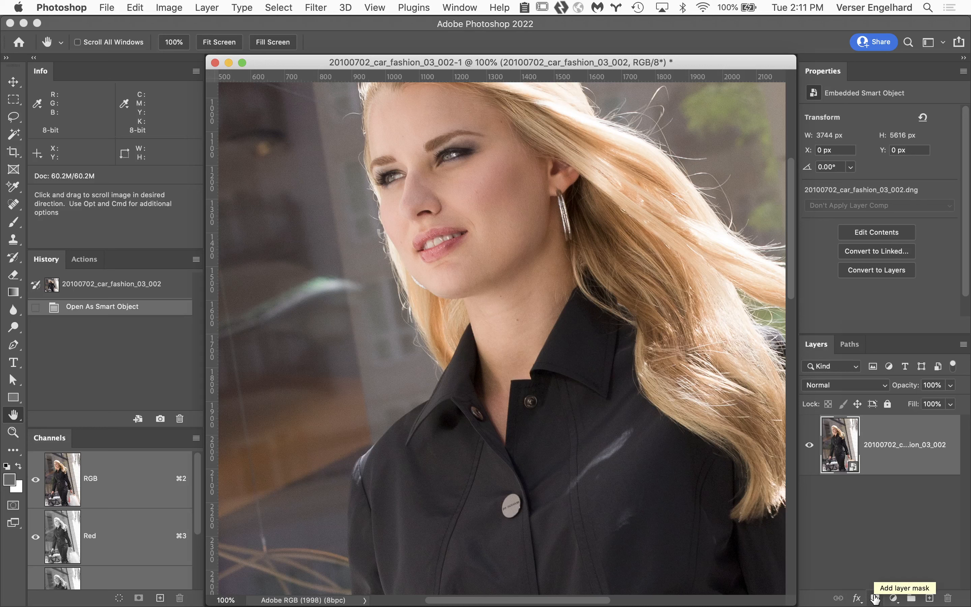
left_click(875, 598)
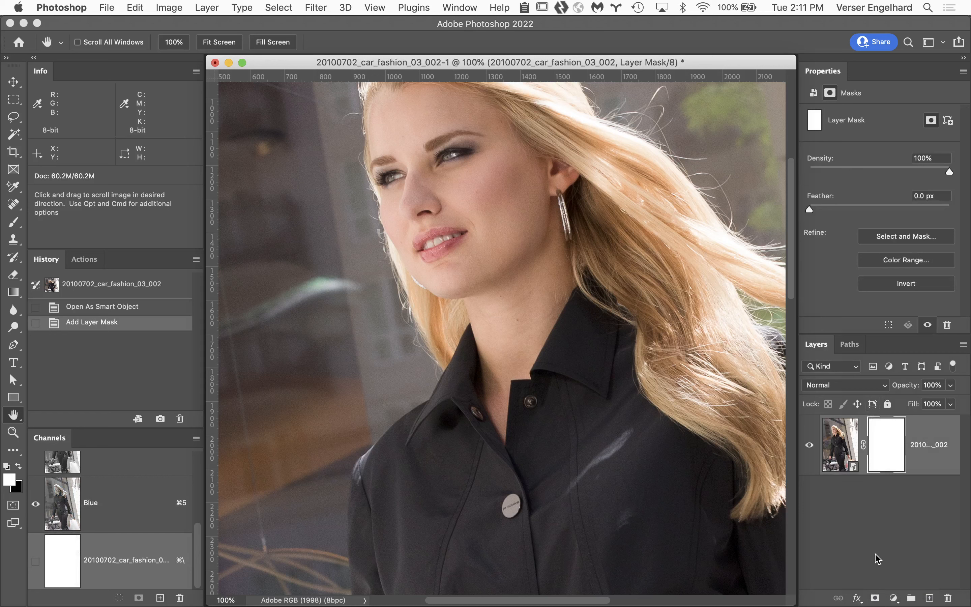
key("super+z")
Step: Add a Curves adjustment layer above the smart object and place a color sampler on the skin between the eyebrows
left_click(893, 598)
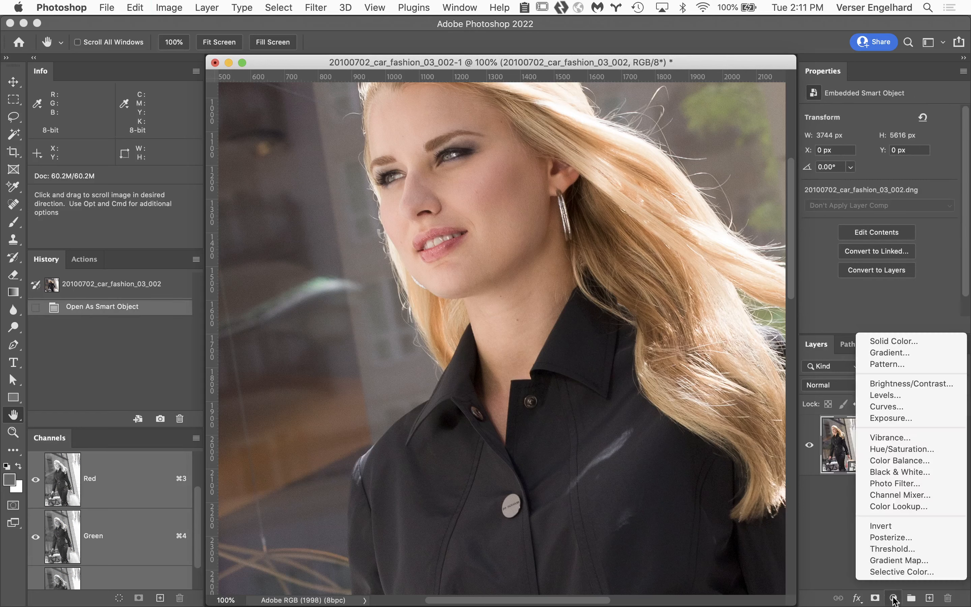
left_click(909, 407)
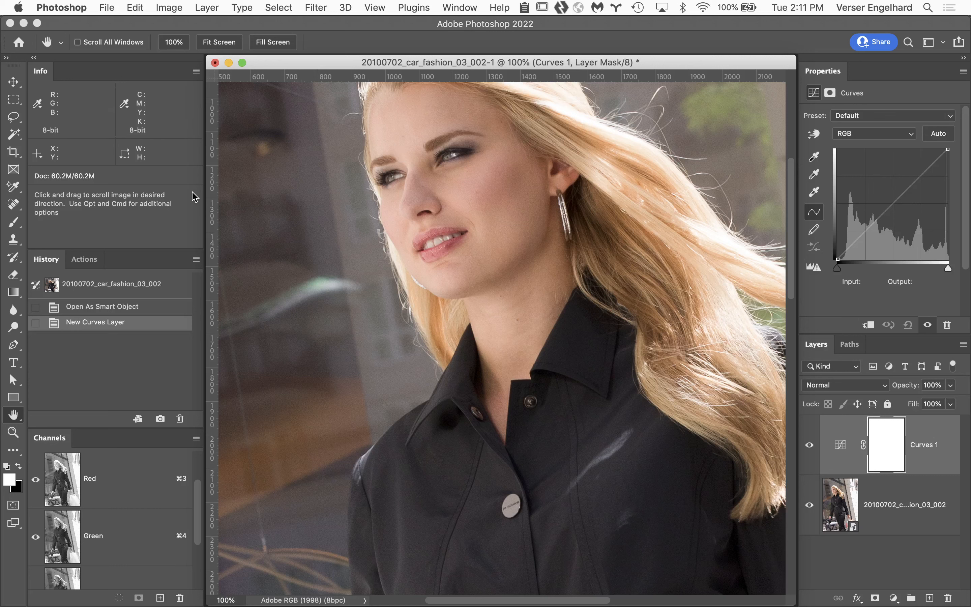
left_click(14, 185)
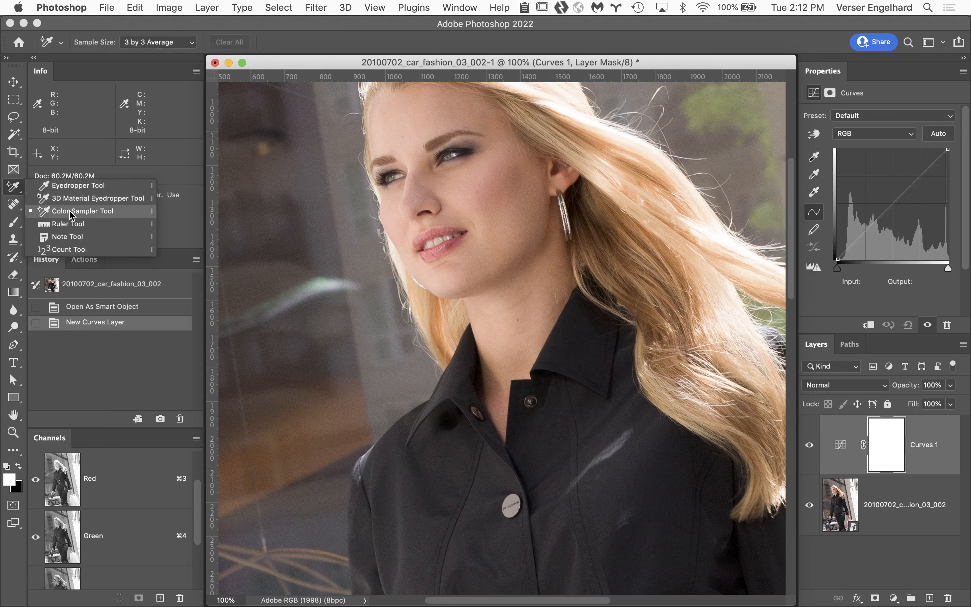
left_click(70, 216)
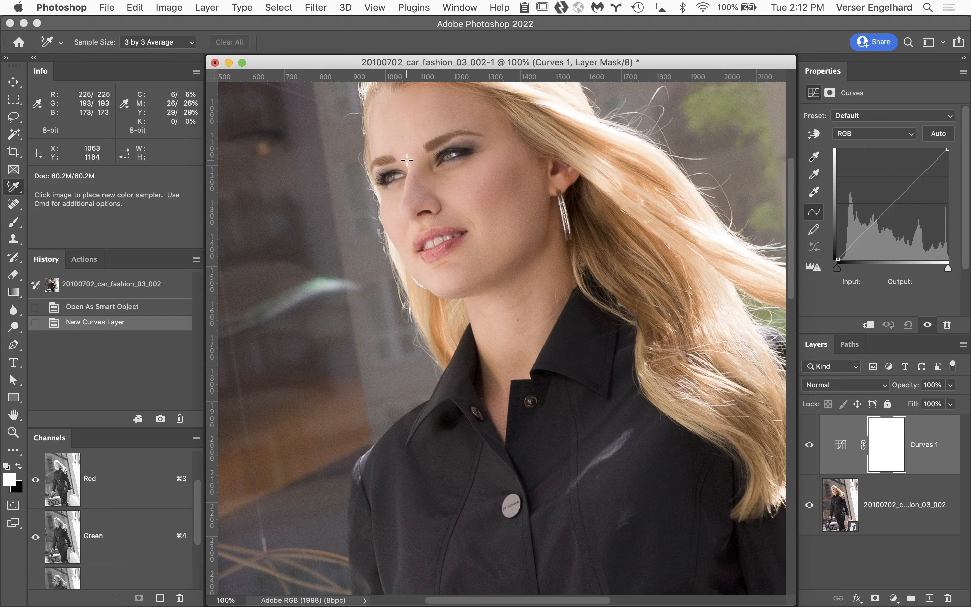
left_click(407, 162)
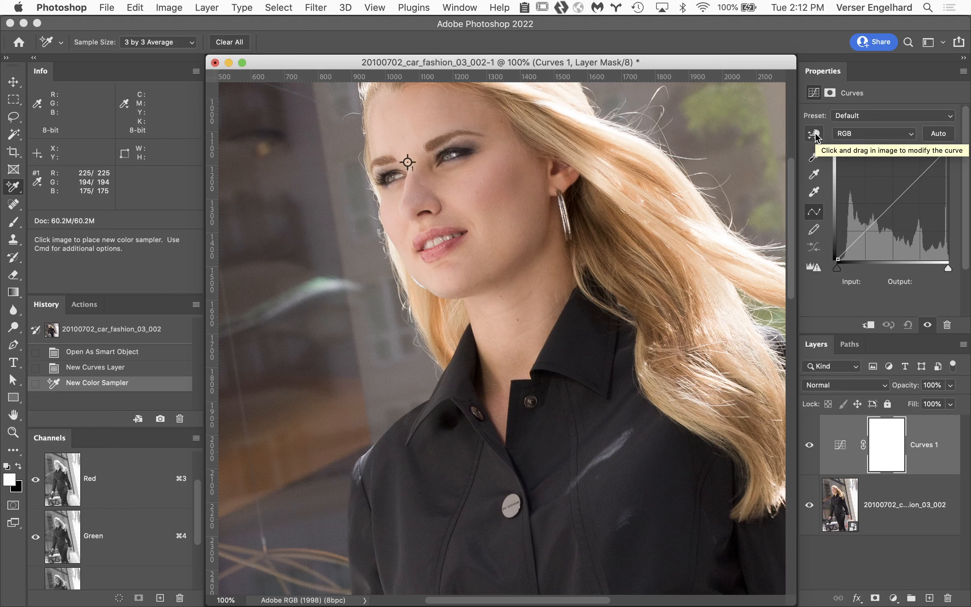
Step: Brighten the skin with the Curves on-image adjustment at the sampled spot, raising input 200 to output 215
left_click(815, 137)
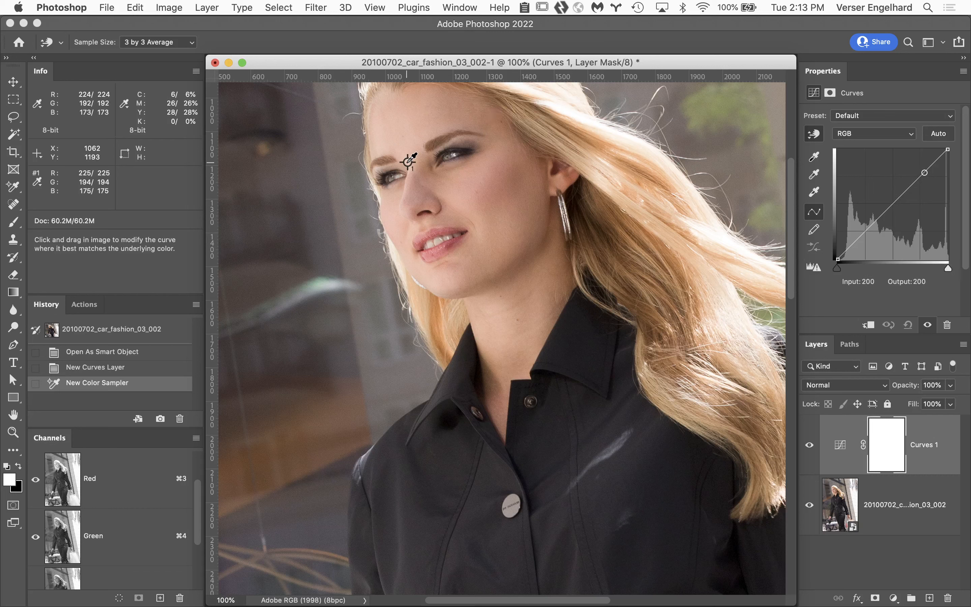
left_click(408, 161)
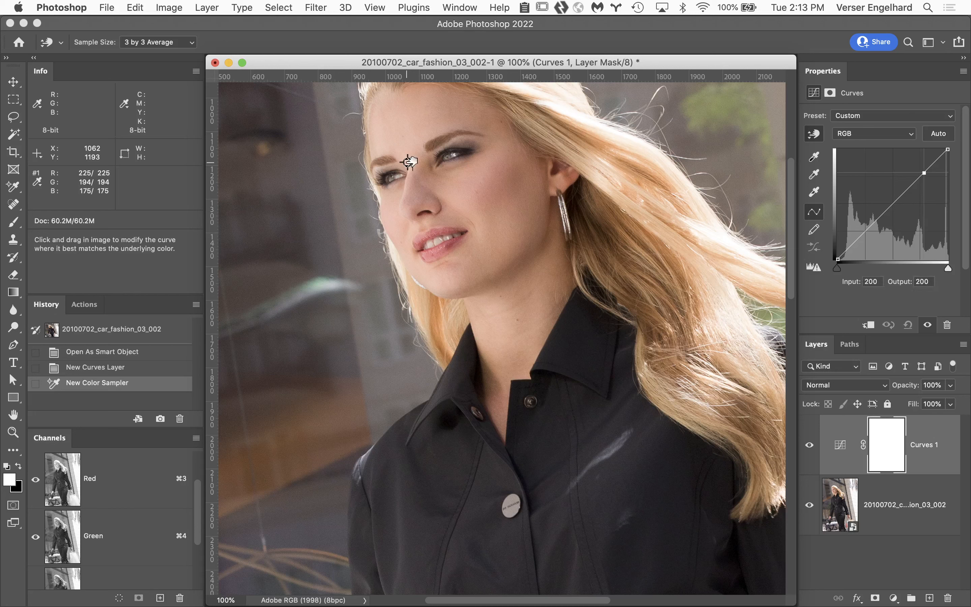
left_click_drag(409, 161, 408, 152)
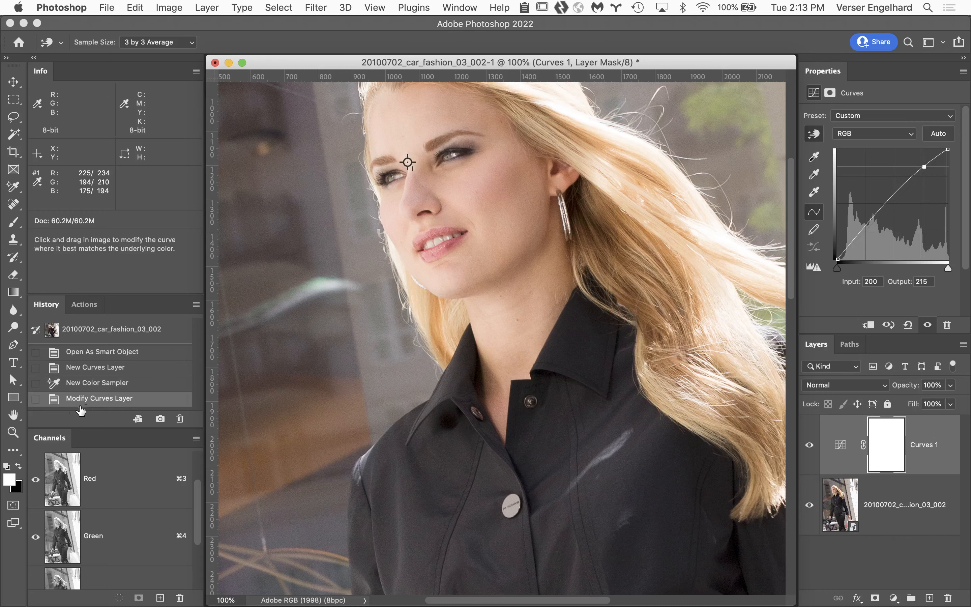
Step: Clear all color samplers and compare the whole image with and without the Curves 1 layer
double_click(13, 417)
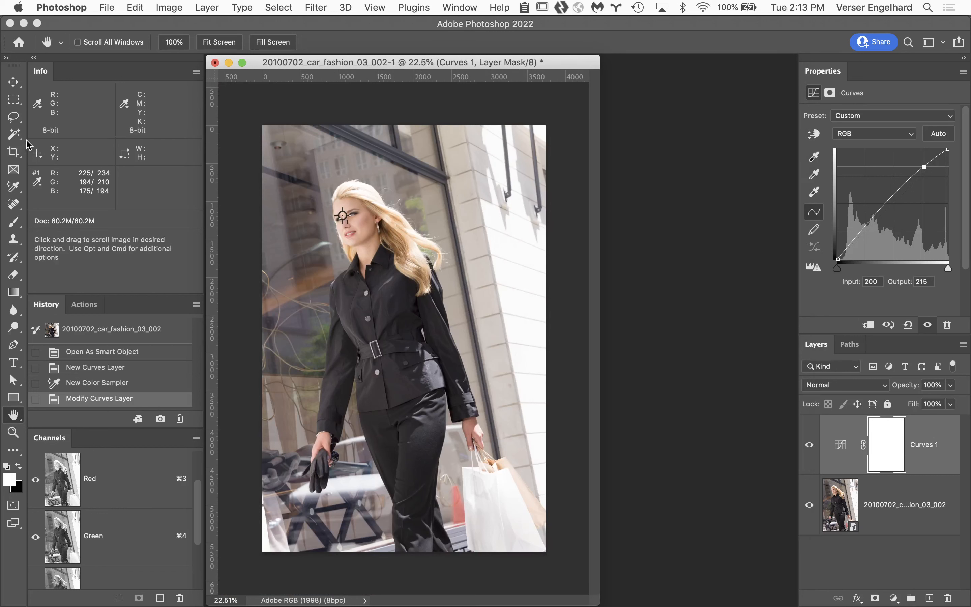
left_click(13, 187)
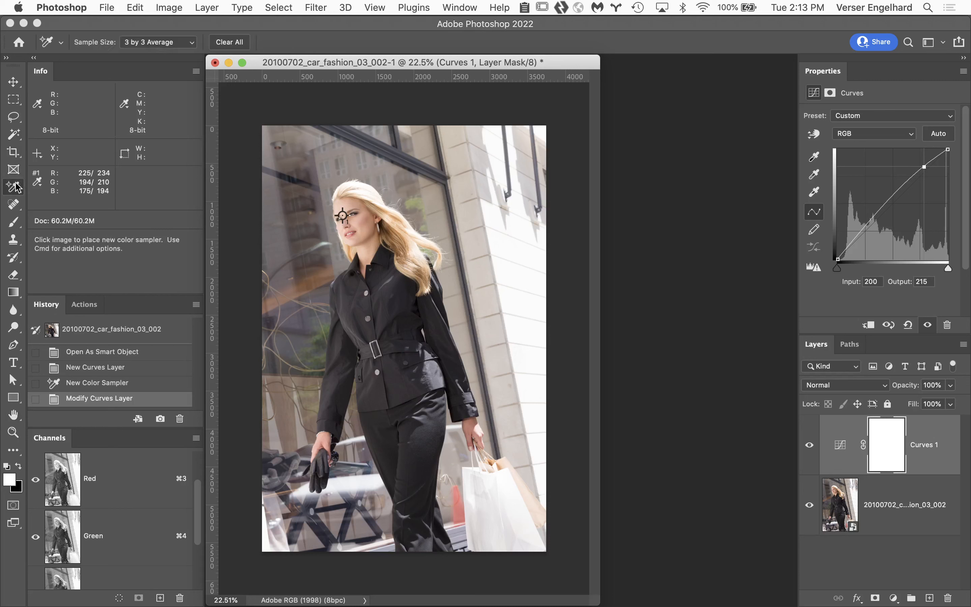
left_click(236, 42)
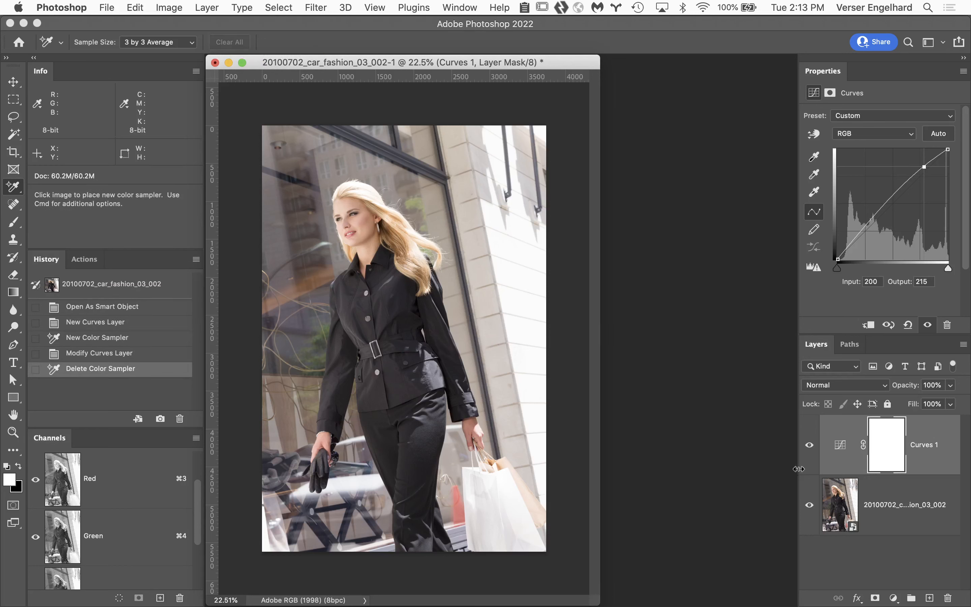
left_click(810, 446)
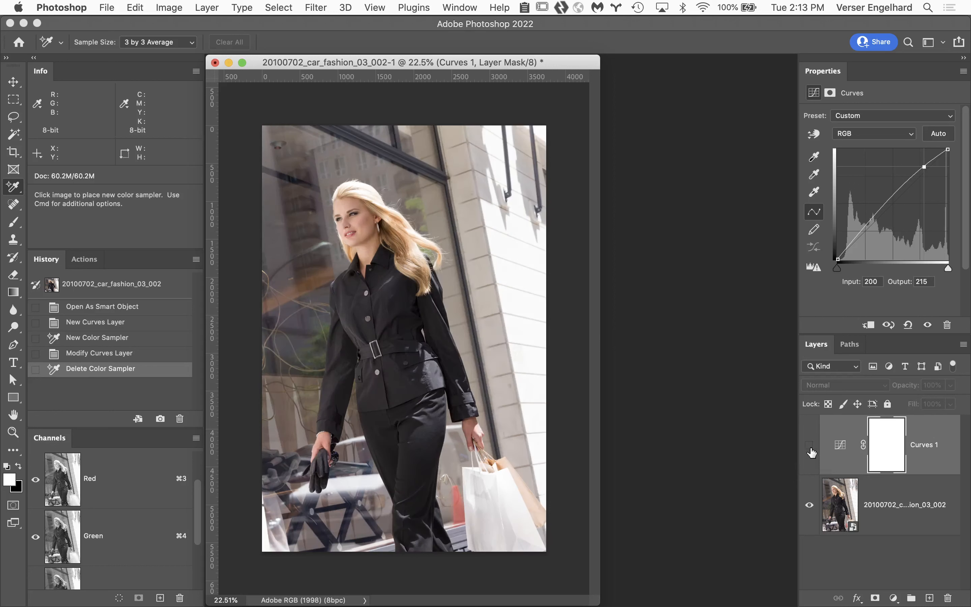
left_click(811, 446)
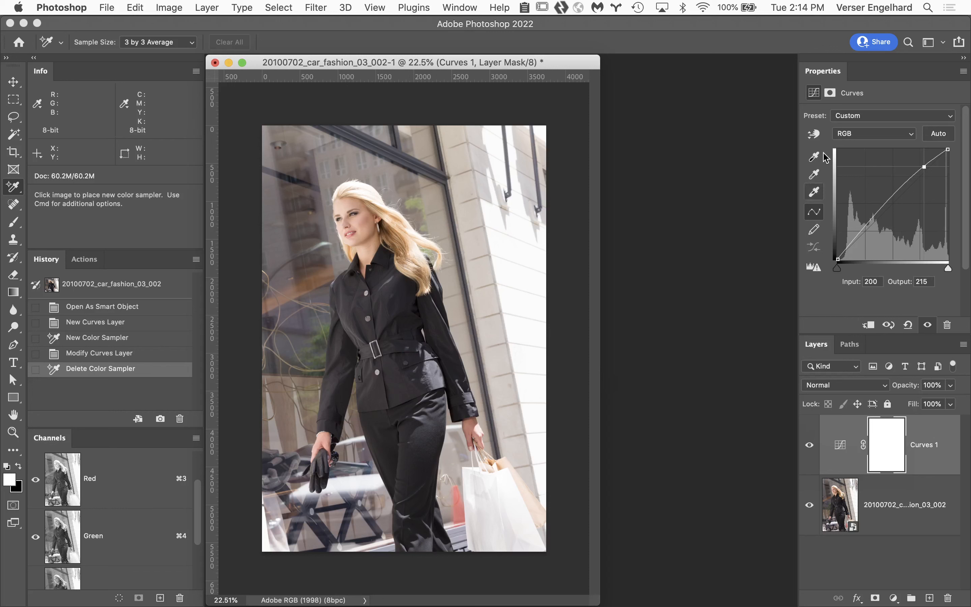
Step: Darken the black jacket with the Curves on-image adjustment, mapping input 27 to output 26, and compare the image without the Curves layer
left_click(815, 137)
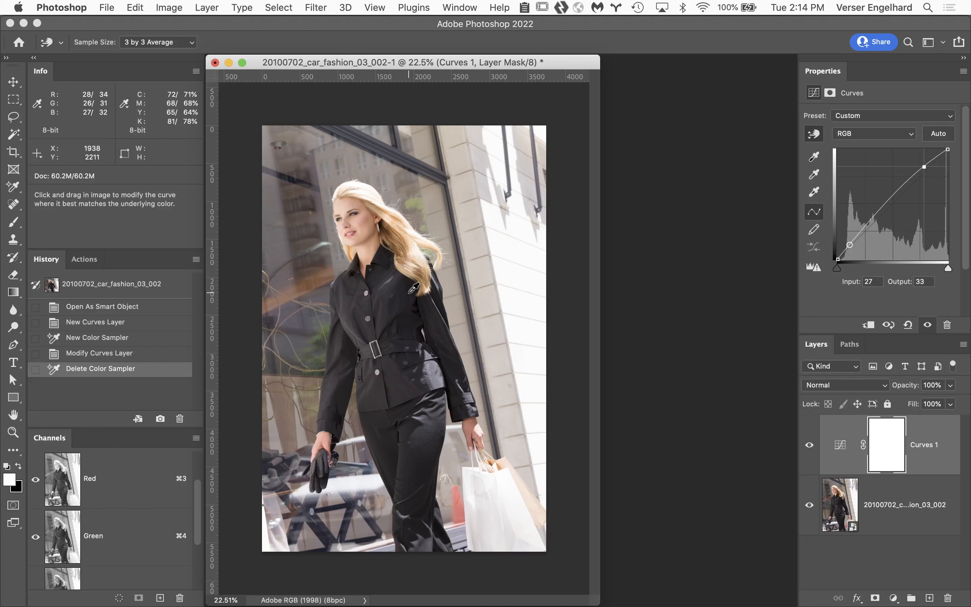
left_click_drag(413, 288, 413, 297)
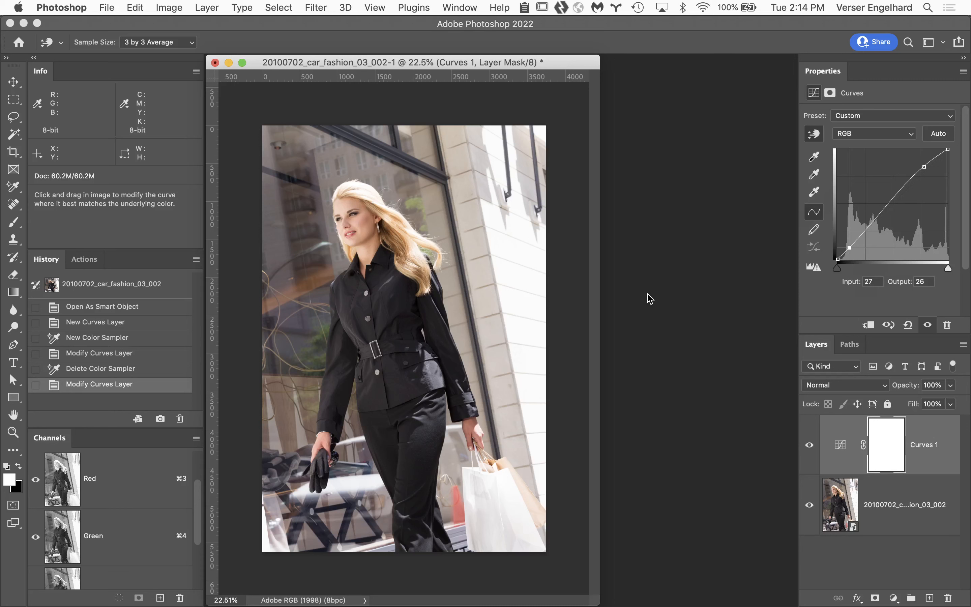
left_click(809, 445)
left_click(809, 445)
Step: Open the smart object's raw settings in Camera Raw to review them, and leave without applying changes
double_click(848, 500)
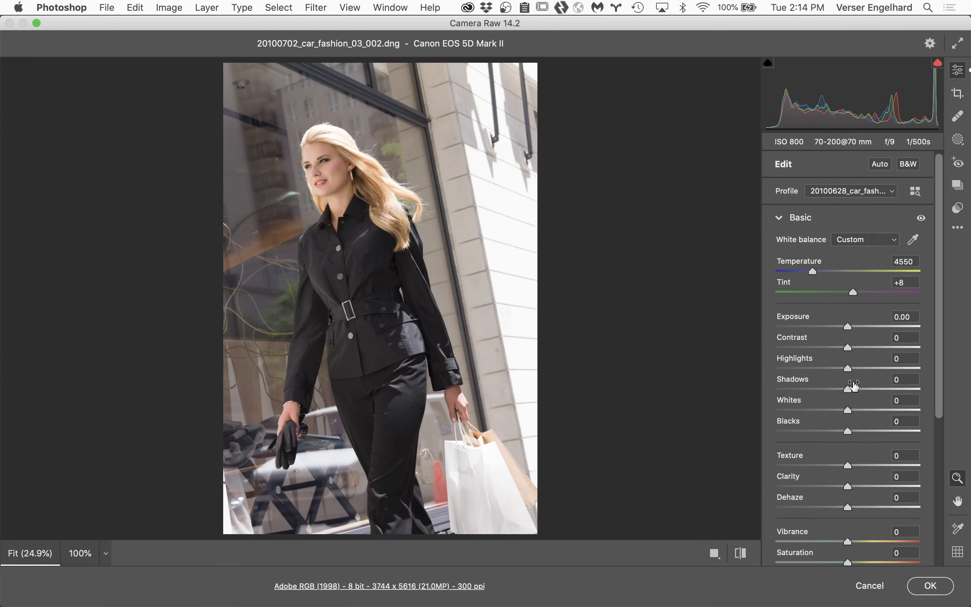
left_click(870, 586)
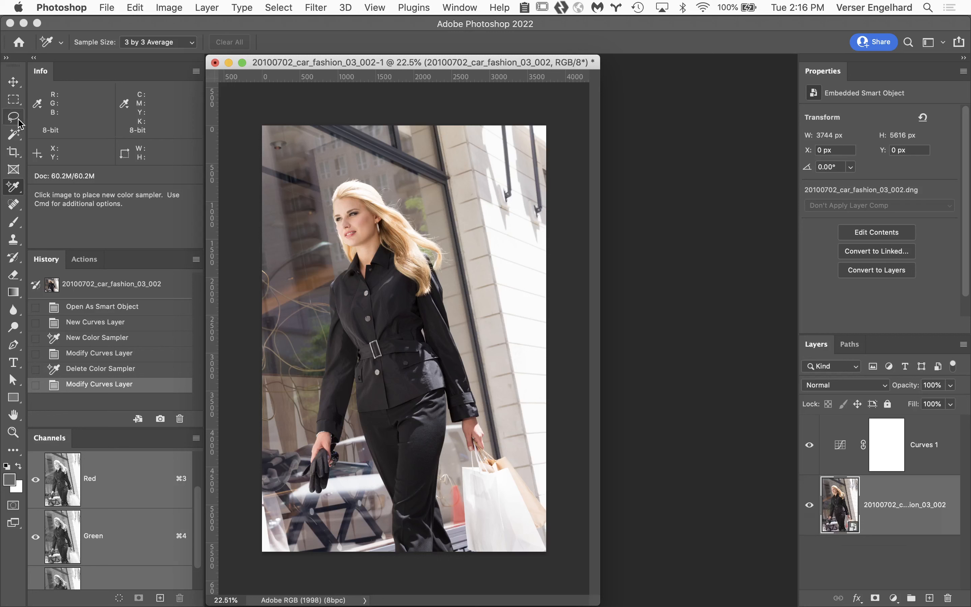
Step: Select the woman with Select Subject, save the selection as a new channel named "body", and deselect
left_click(14, 139)
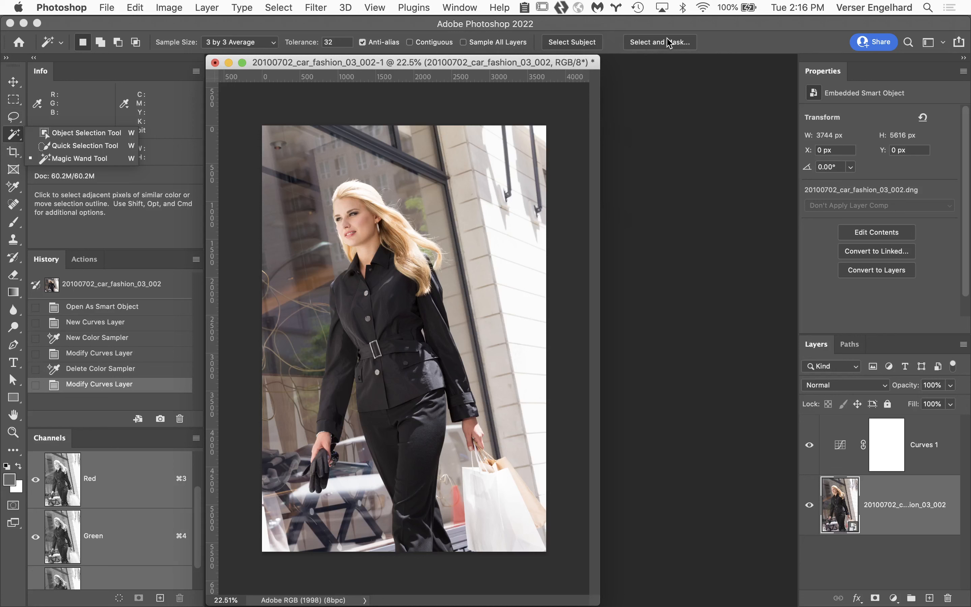
left_click(568, 44)
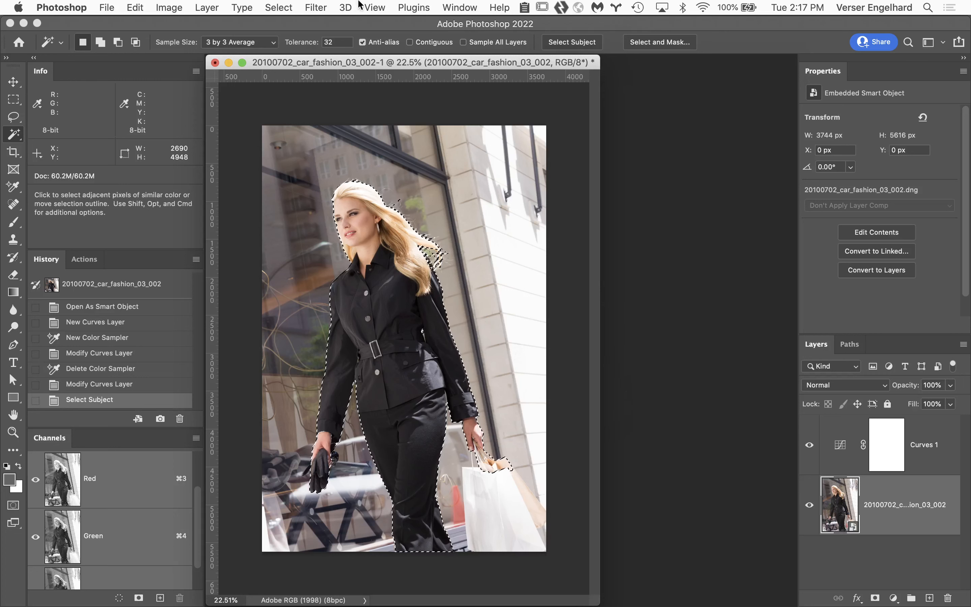
left_click(279, 8)
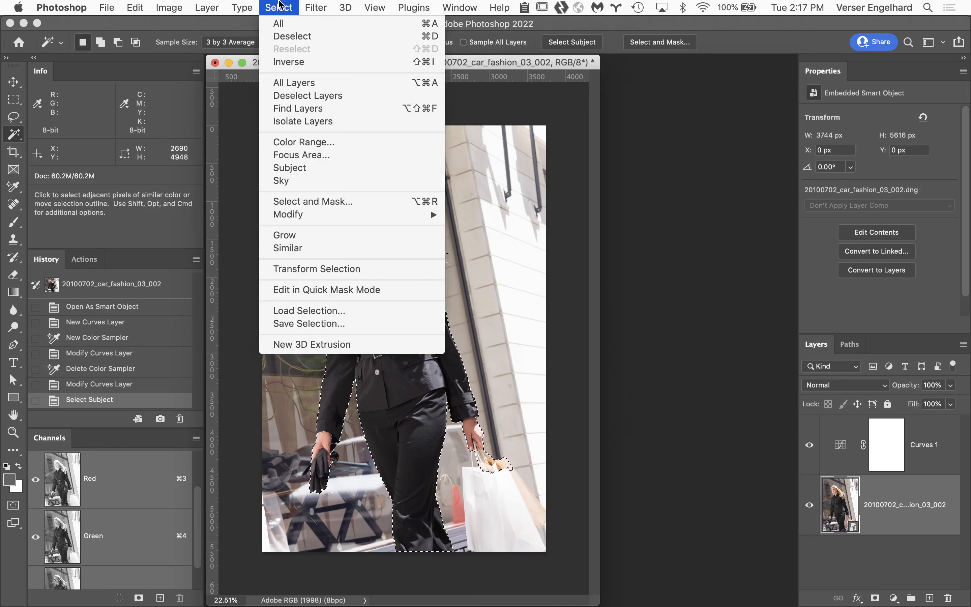
left_click(320, 325)
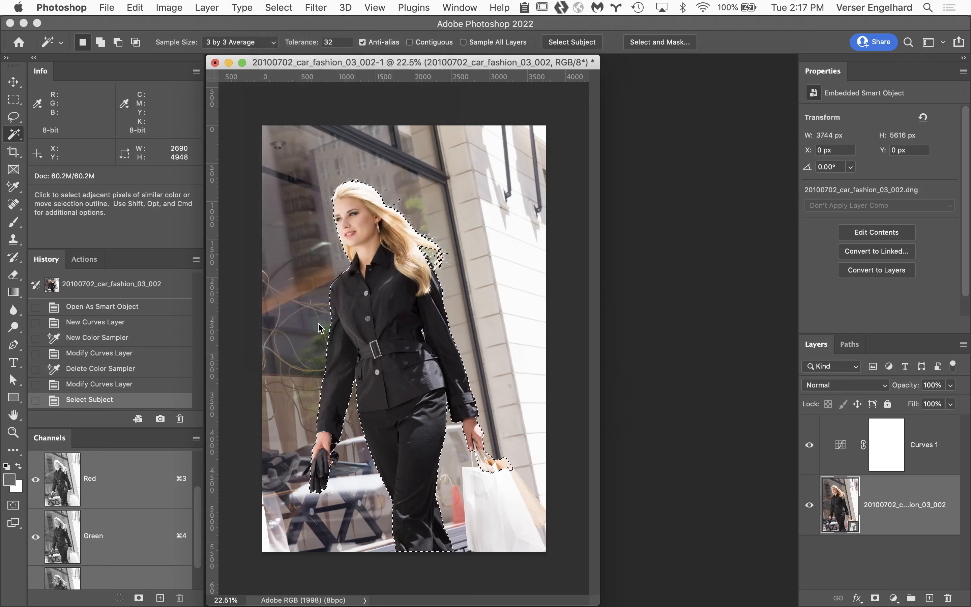
type("body")
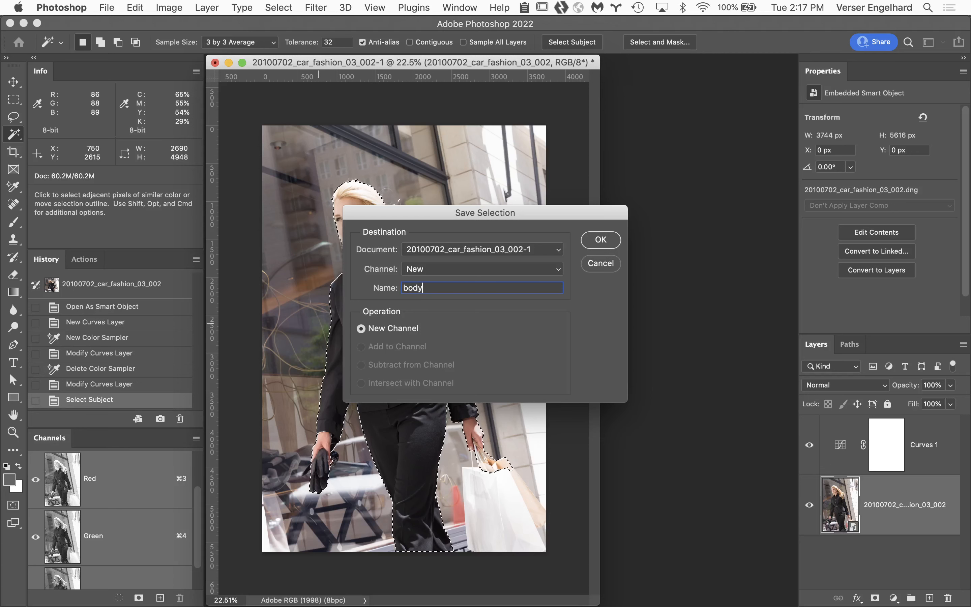
key("Return")
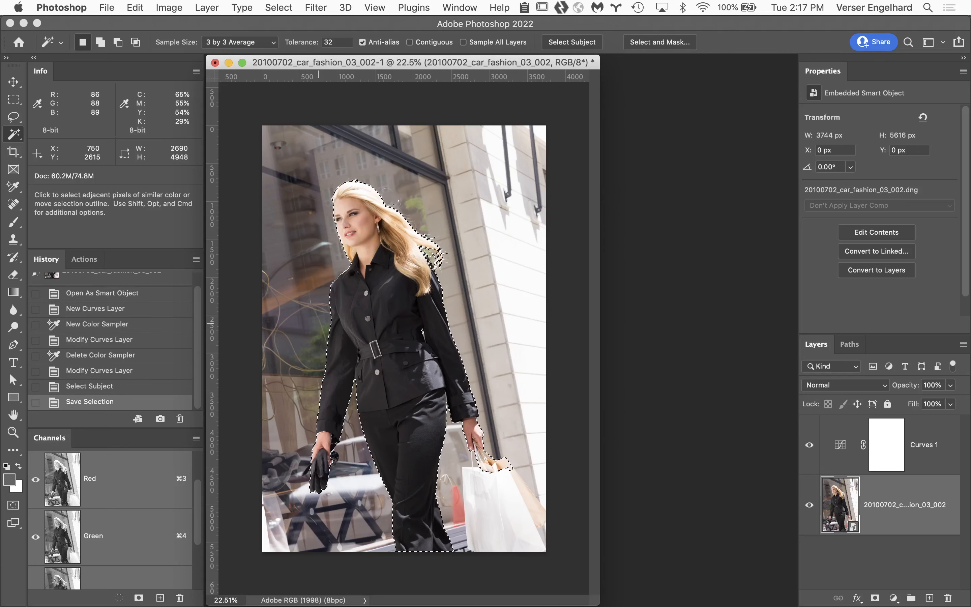
key("super+d")
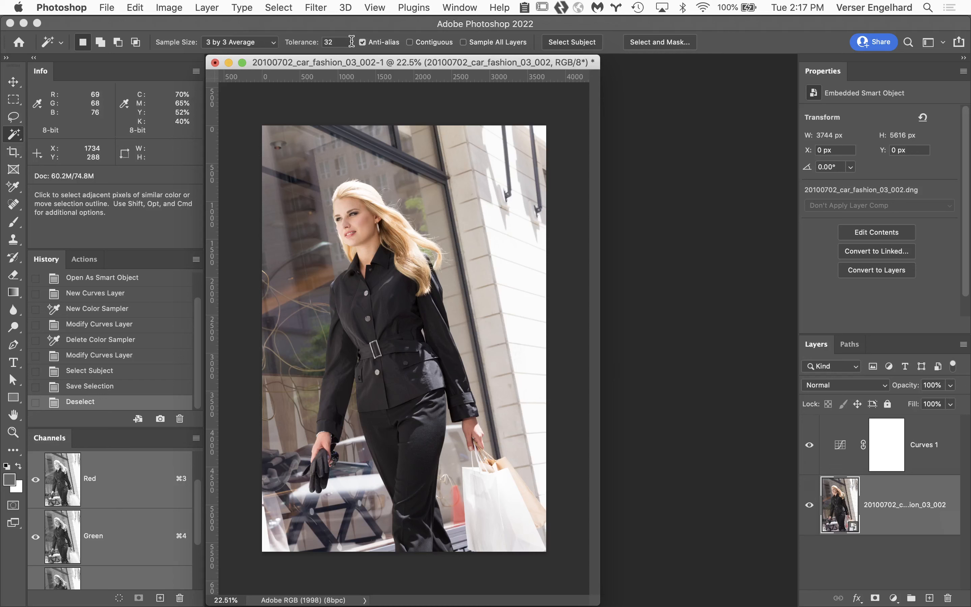
Step: Create an independent copy of the smart object with New Smart Object via Copy and place it above the Curves 1 layer
left_click(187, 6)
mouse_move(206, 6)
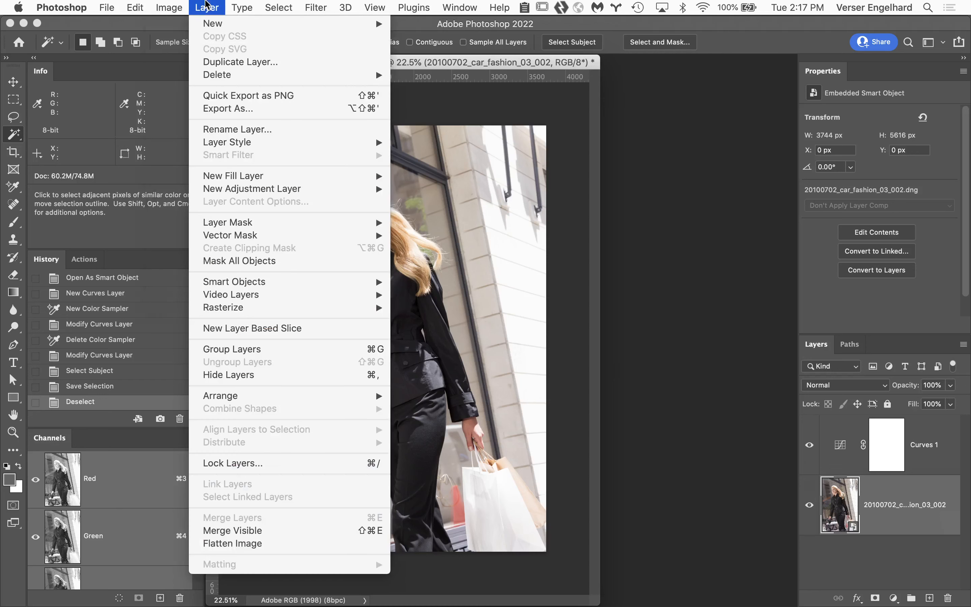
mouse_move(257, 286)
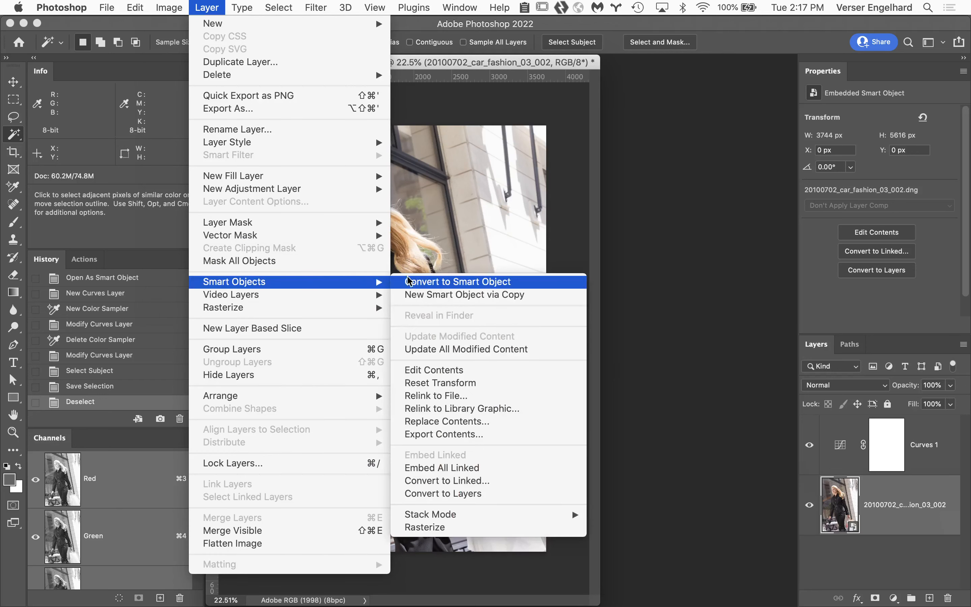
left_click(443, 296)
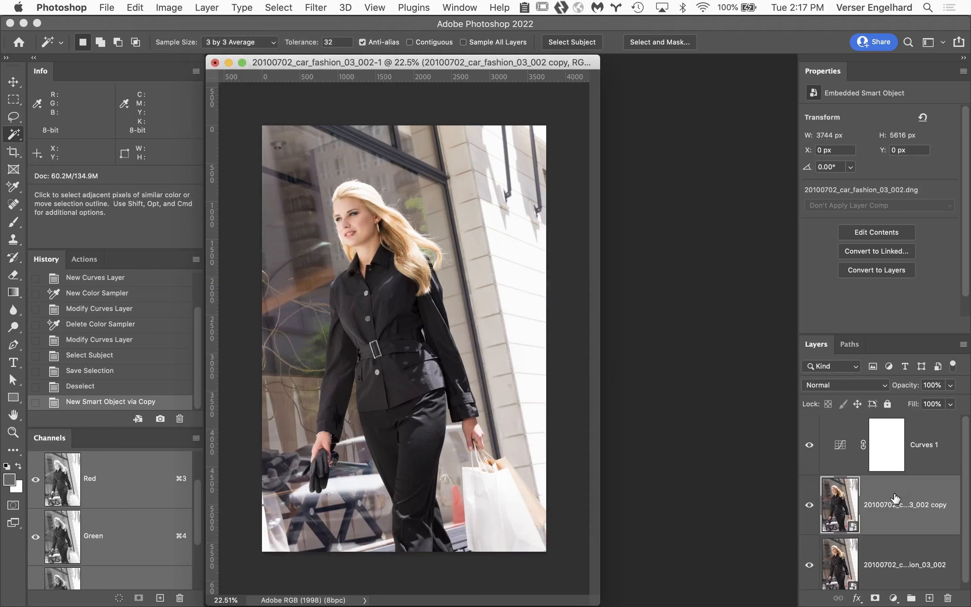
left_click_drag(895, 499, 878, 420)
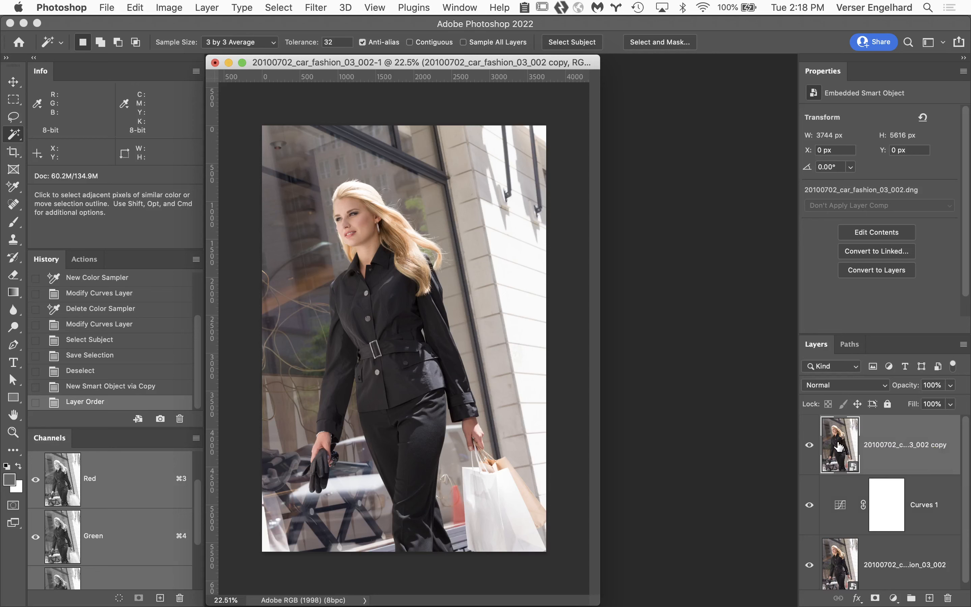
Step: Set the copied smart object's raw exposure to +2.25 in Camera Raw and apply it
double_click(838, 445)
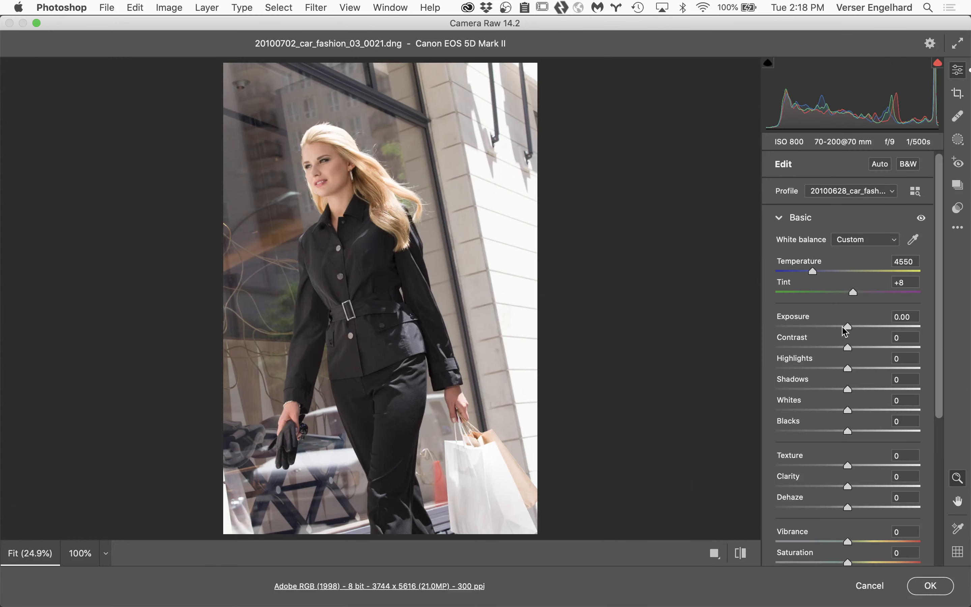
left_click_drag(847, 327, 880, 330)
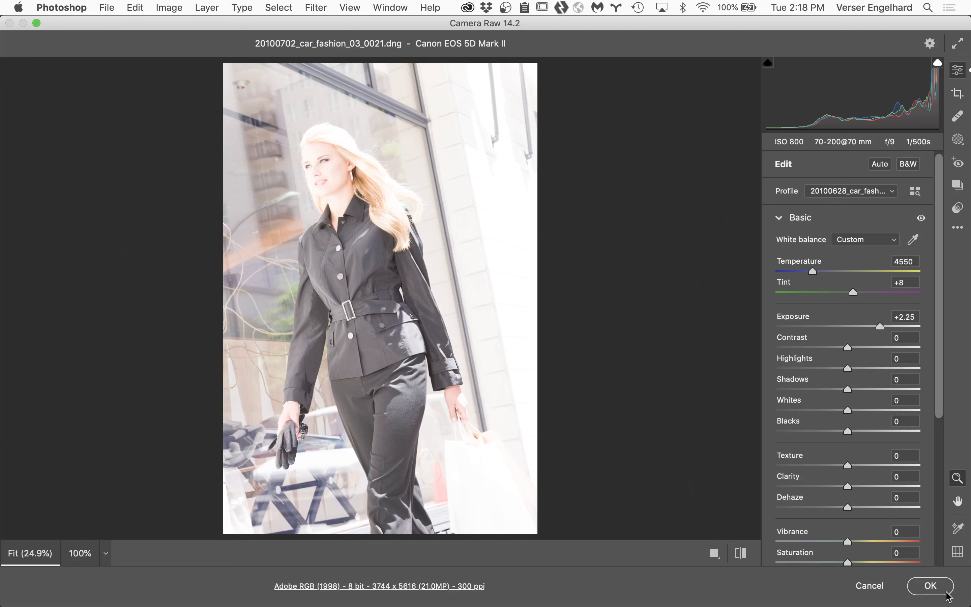
left_click(931, 586)
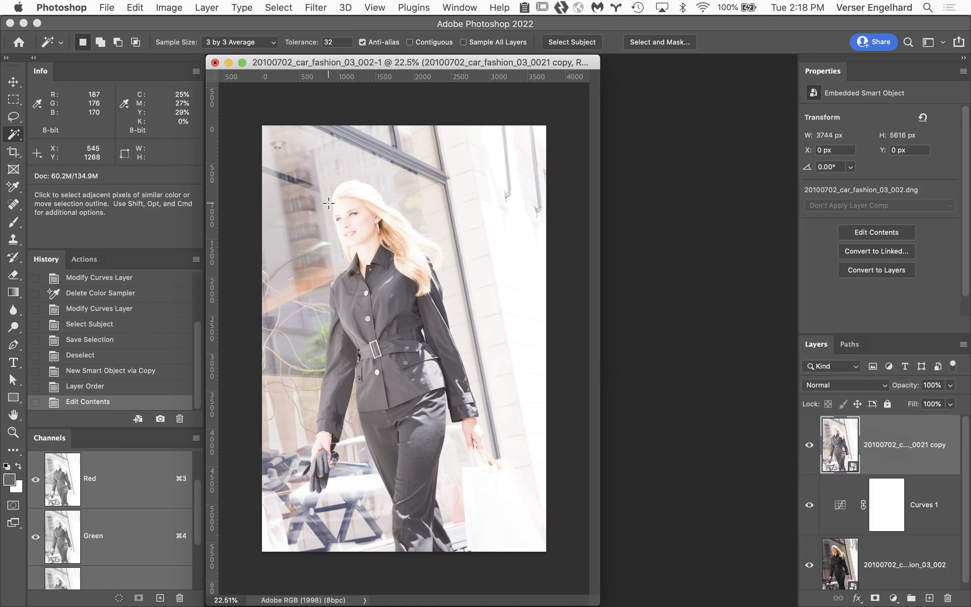
Step: Mask the brightened copy with the inverted "body" selection to limit it to the background, and compare the image without the layer
scroll(98, 550, "down", 5)
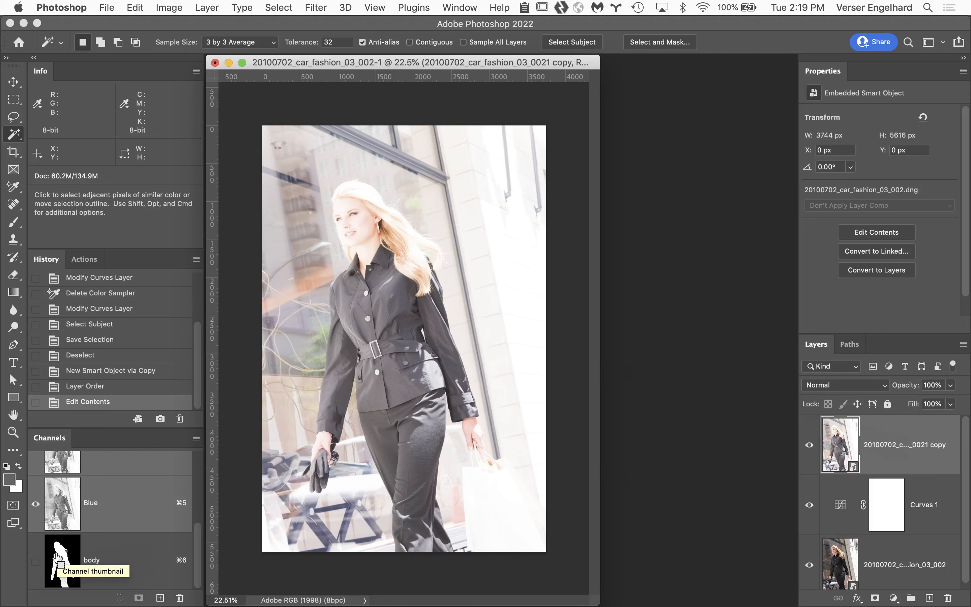
left_click(58, 556, "super")
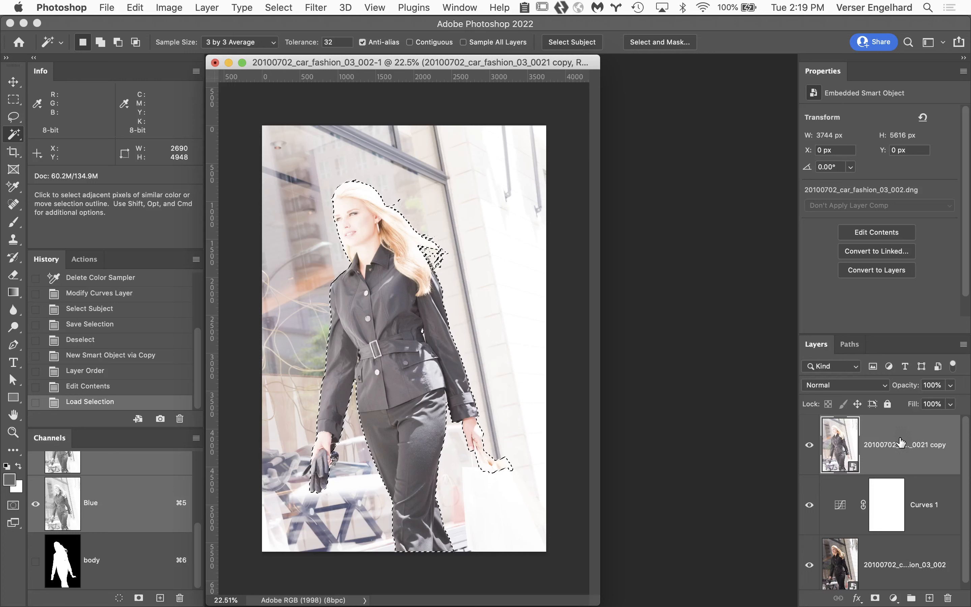
left_click(875, 598)
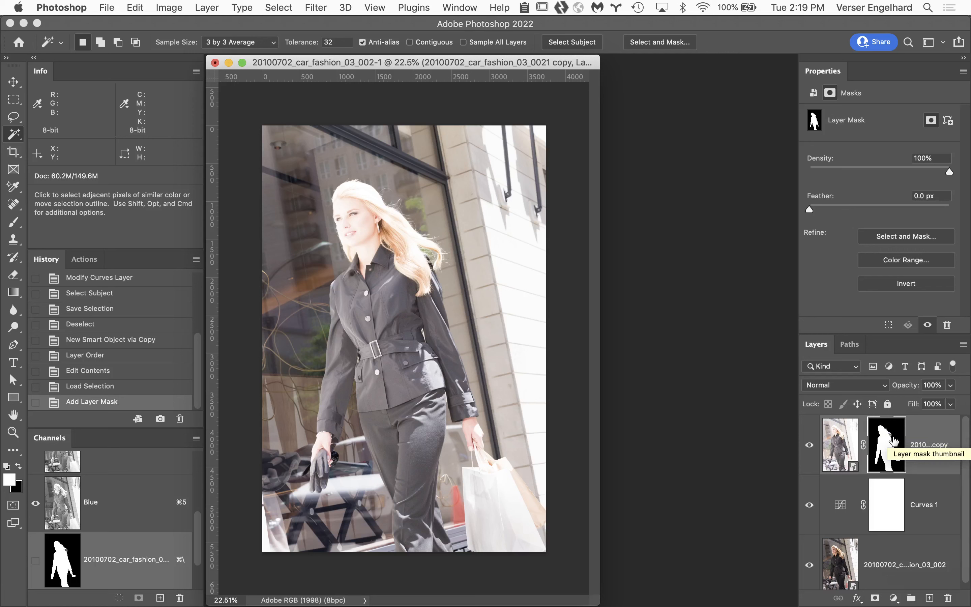
key("super+i")
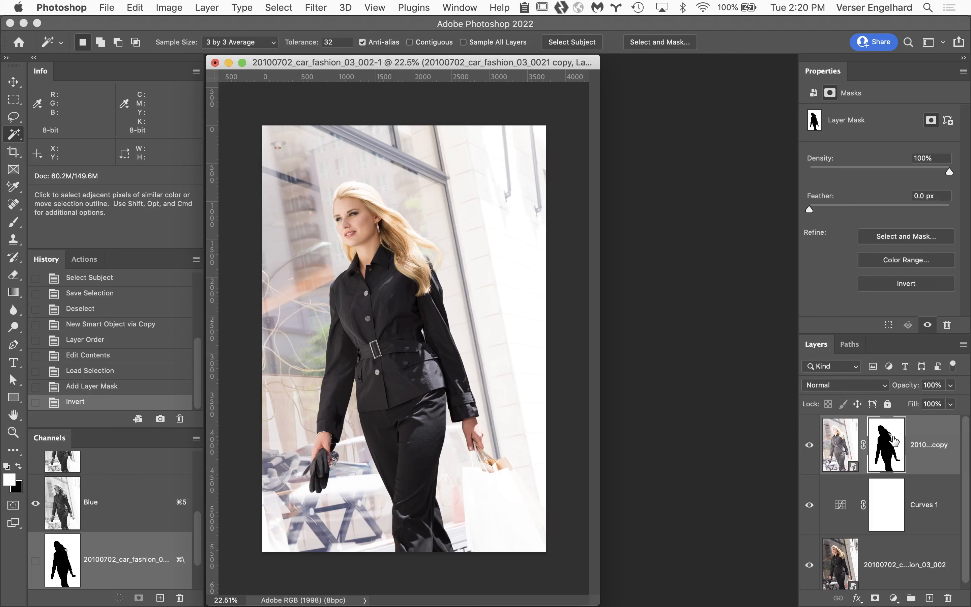
left_click(809, 447)
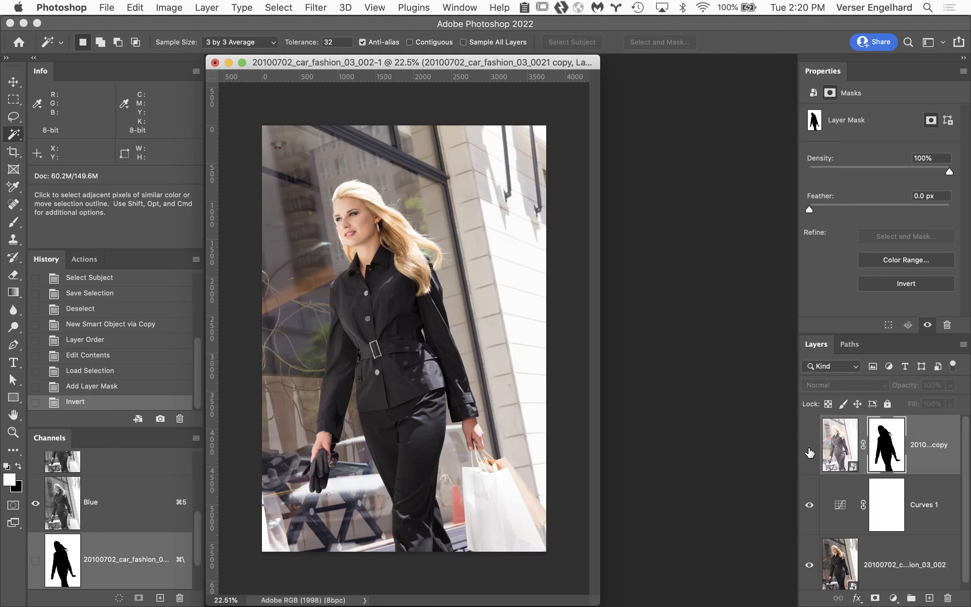
left_click(809, 446)
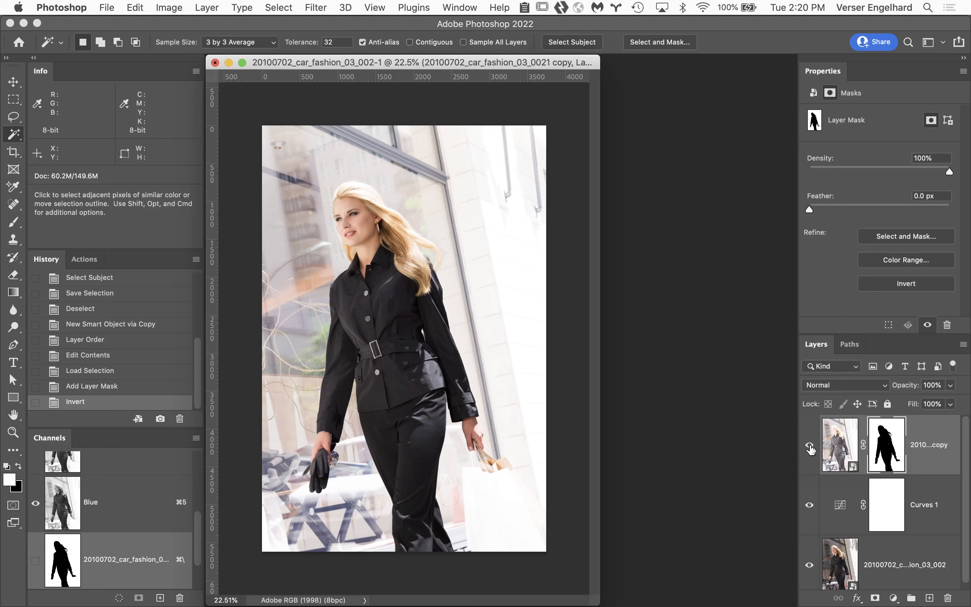
Step: Try a raw exposure of -2.05 on the masked copy, undo it, and review its raw settings again without applying changes
left_click(840, 443)
double_click(840, 443)
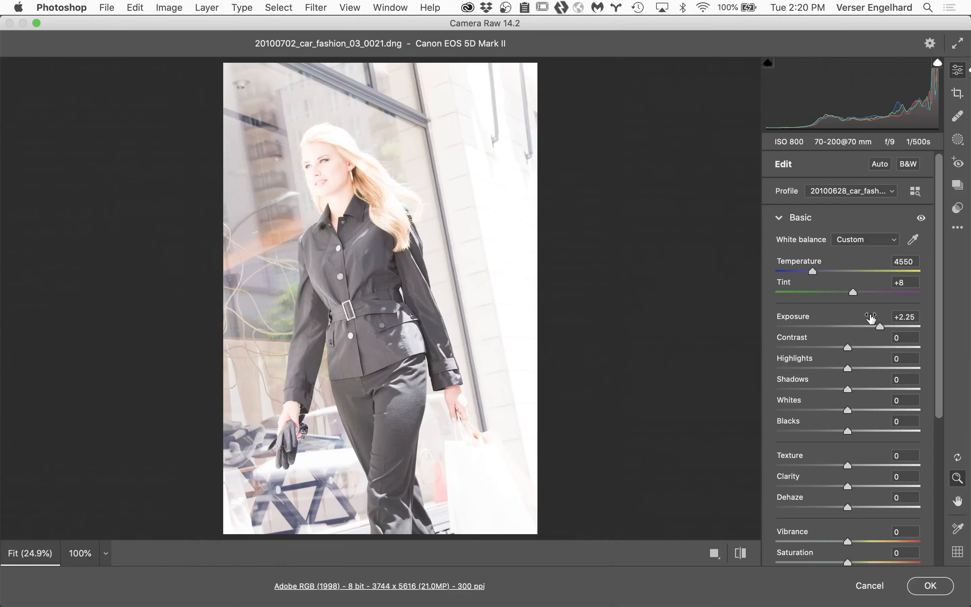
left_click_drag(880, 328, 820, 329)
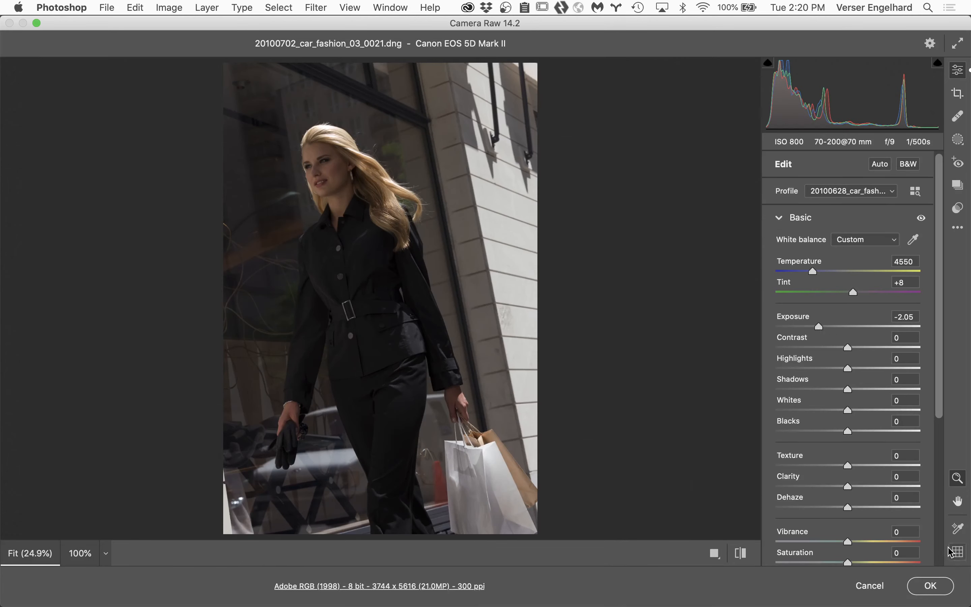
left_click(925, 582)
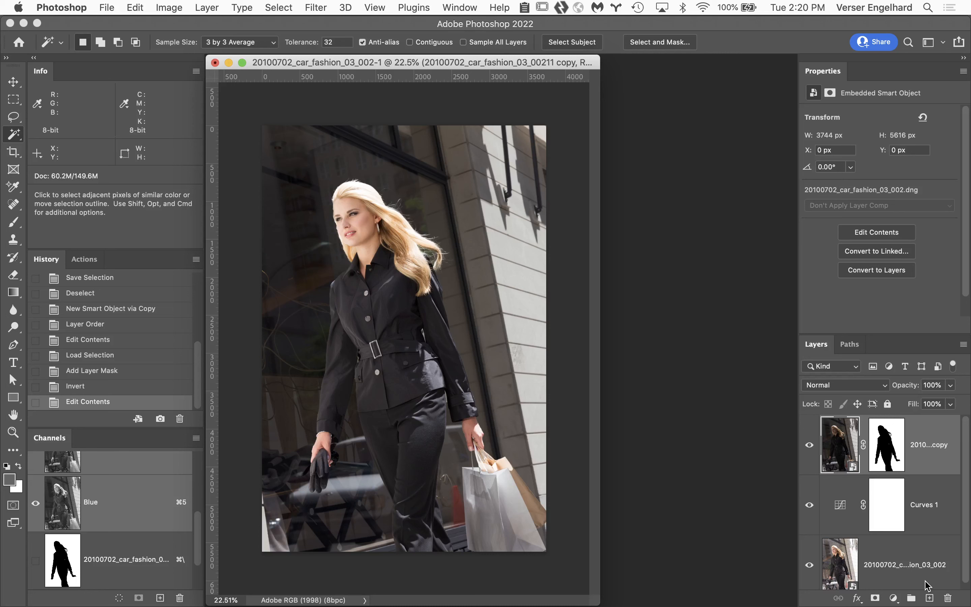
key("super+z")
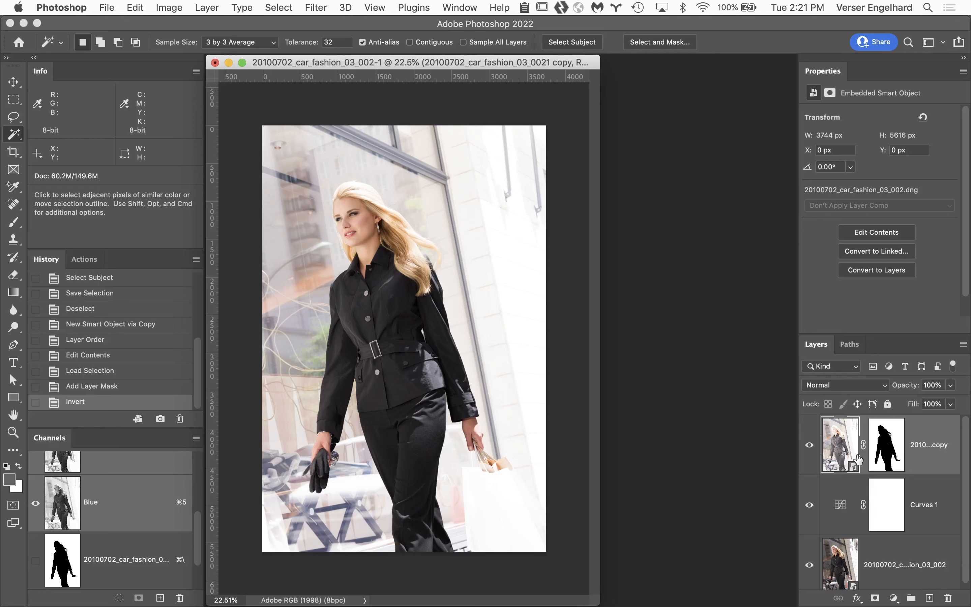
double_click(832, 443)
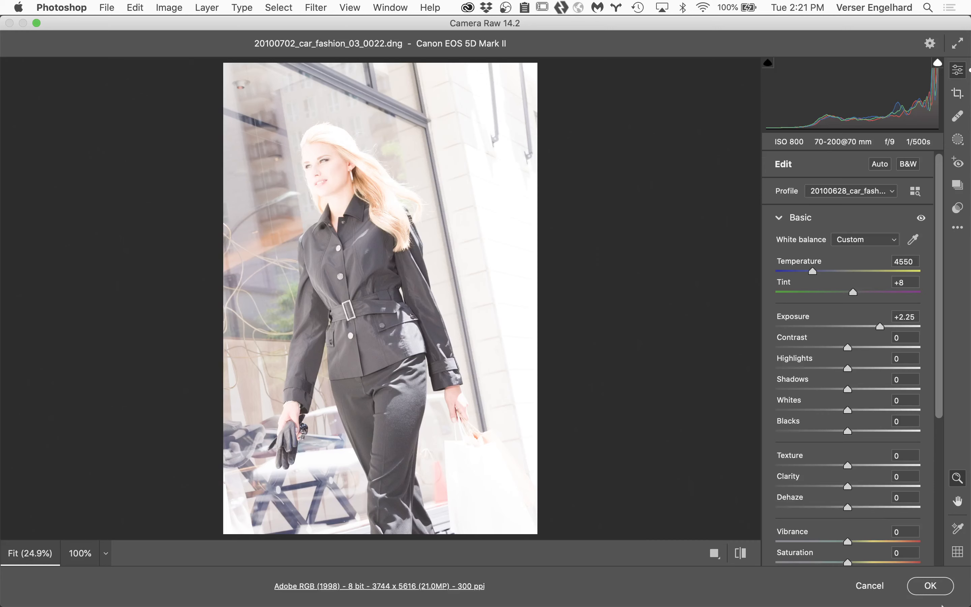
left_click(870, 585)
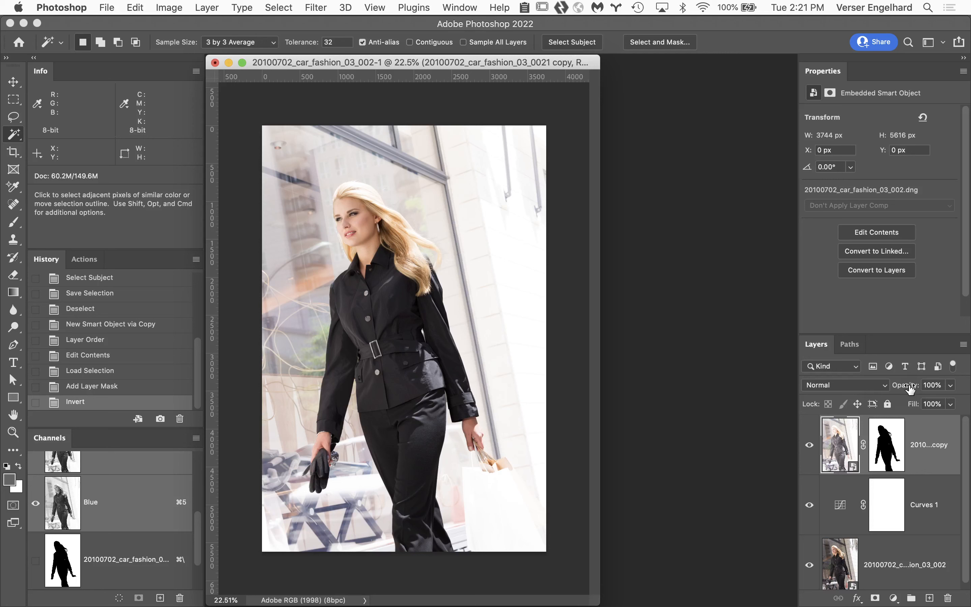
Step: Try different opacities for the masked smart object copy and settle on 73%
left_click_drag(909, 388, 718, 384)
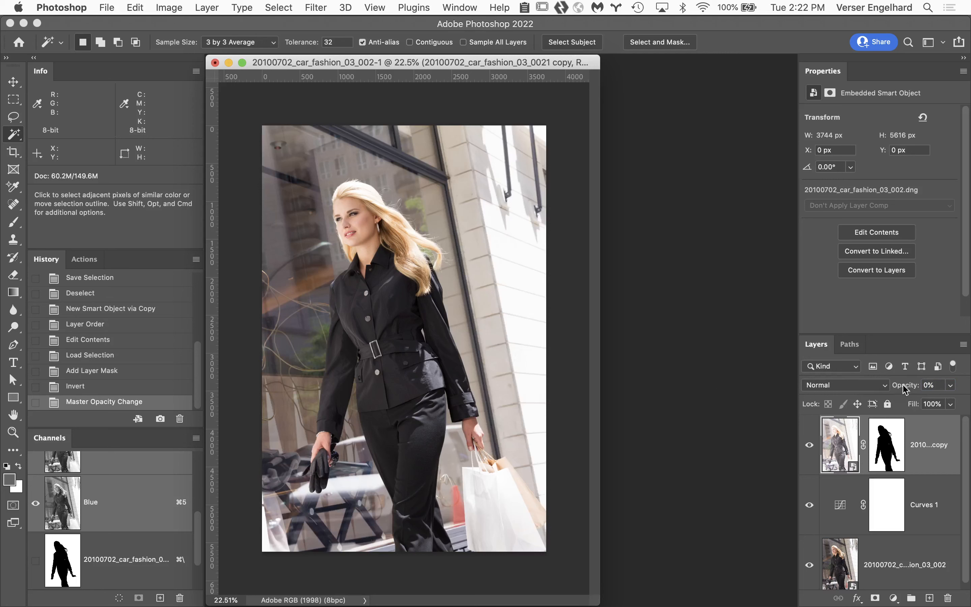
left_click_drag(903, 388, 944, 388)
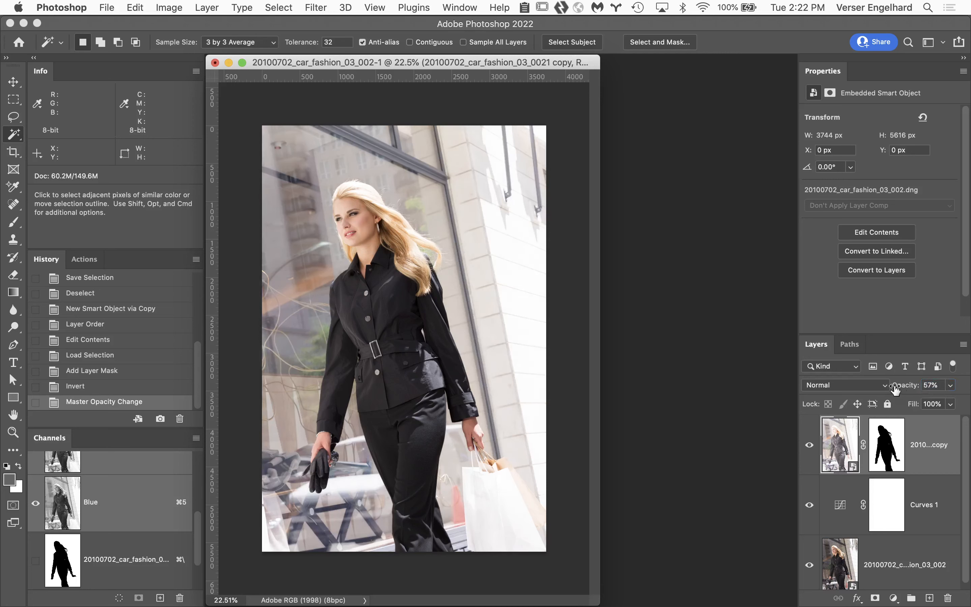
left_click_drag(897, 390, 909, 393)
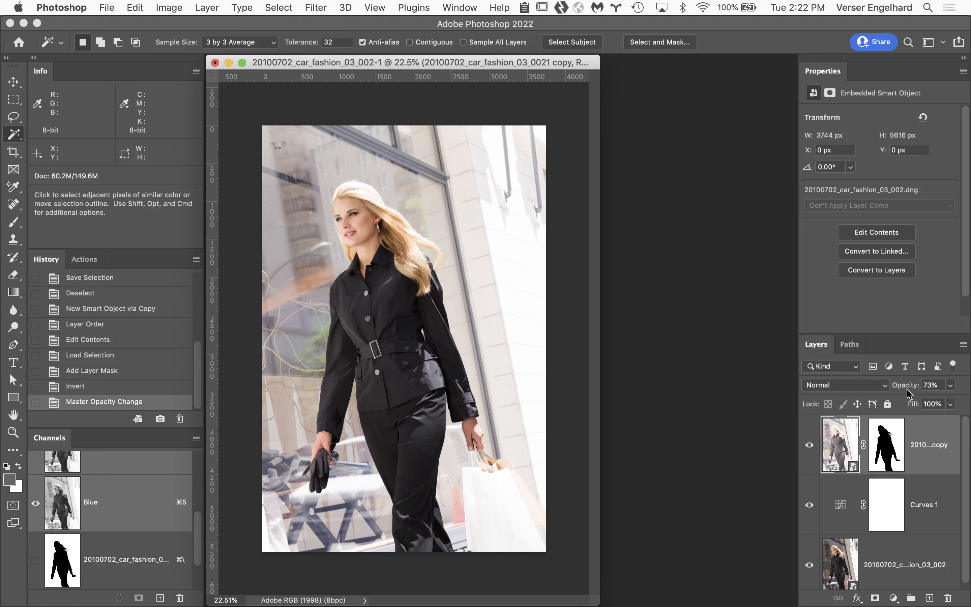
Step: Place a color sampler point on the woman's forehead and set its readout to CMYK Color
key("super+space")
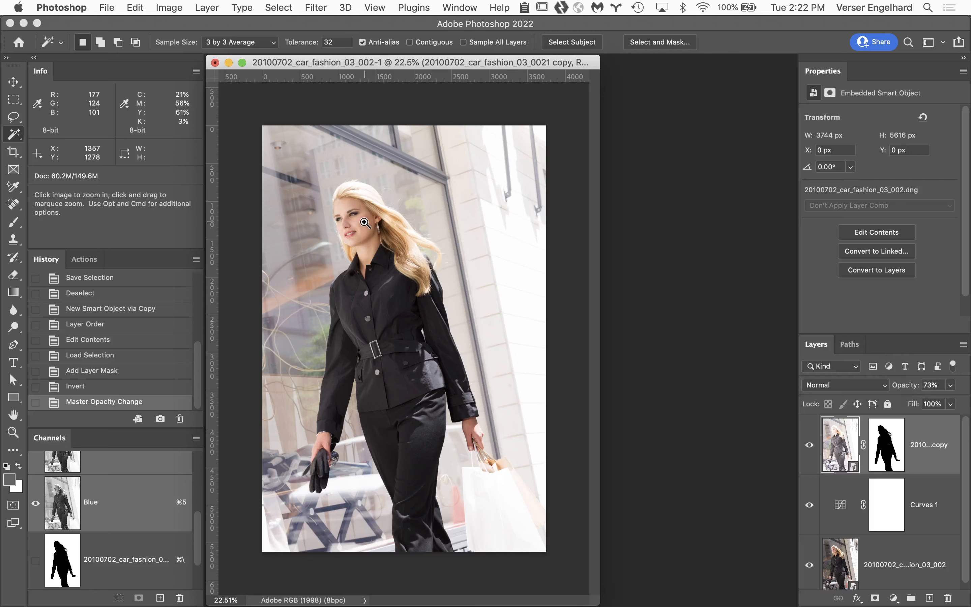
left_click(364, 222)
left_click(308, 205)
left_click(353, 212)
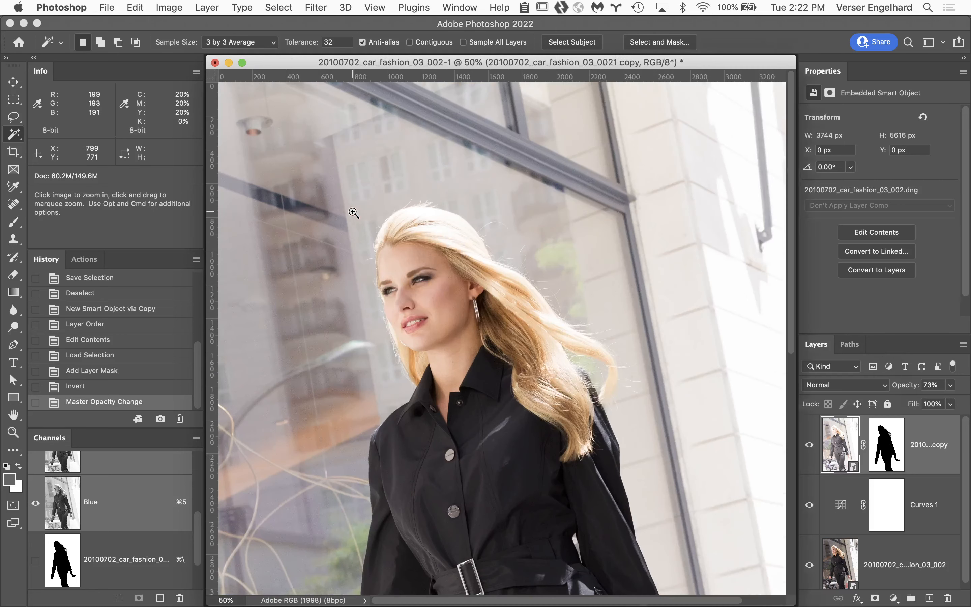
left_click(456, 352)
left_click(445, 292)
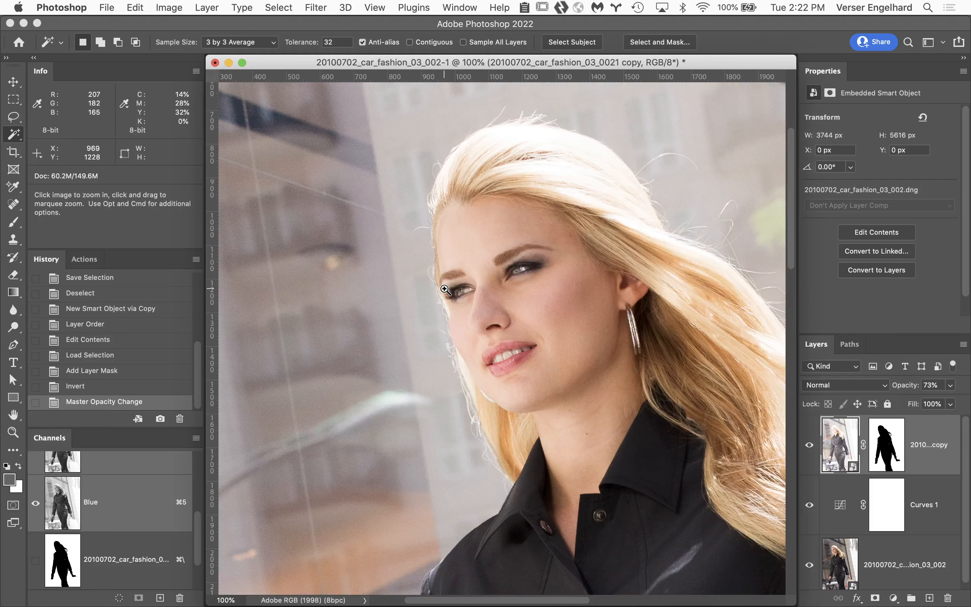
left_click(505, 293)
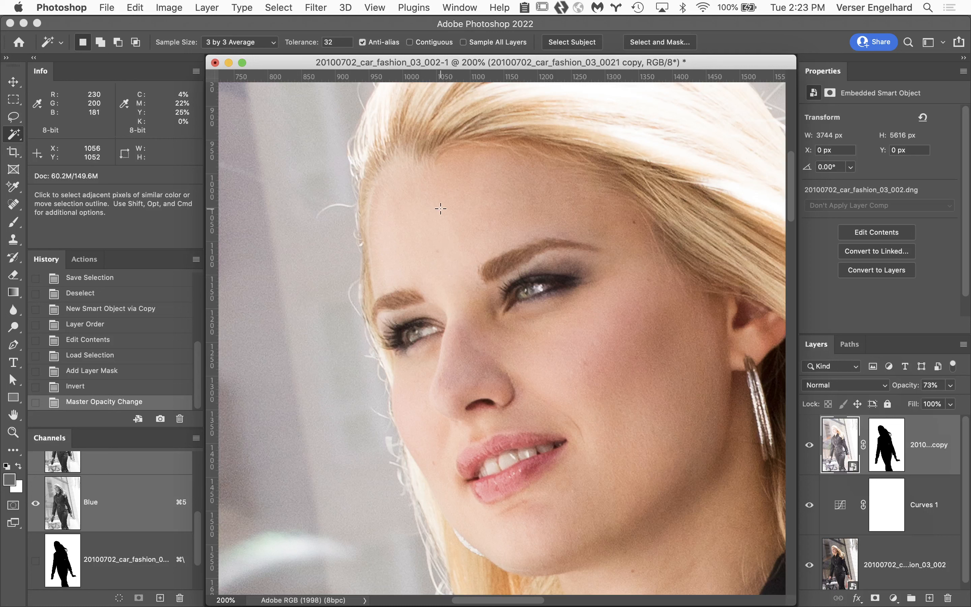
left_click(15, 140)
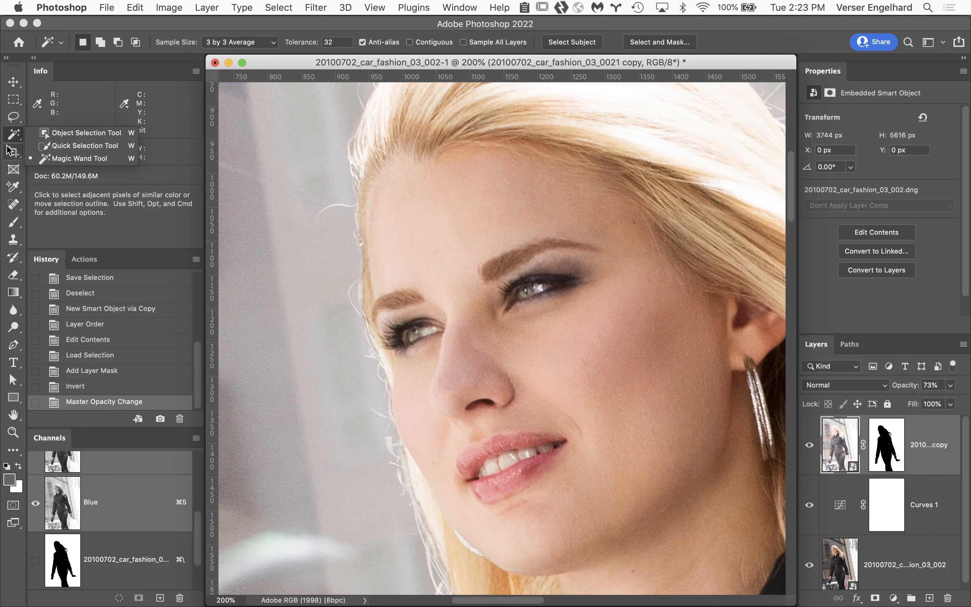
left_click(13, 187)
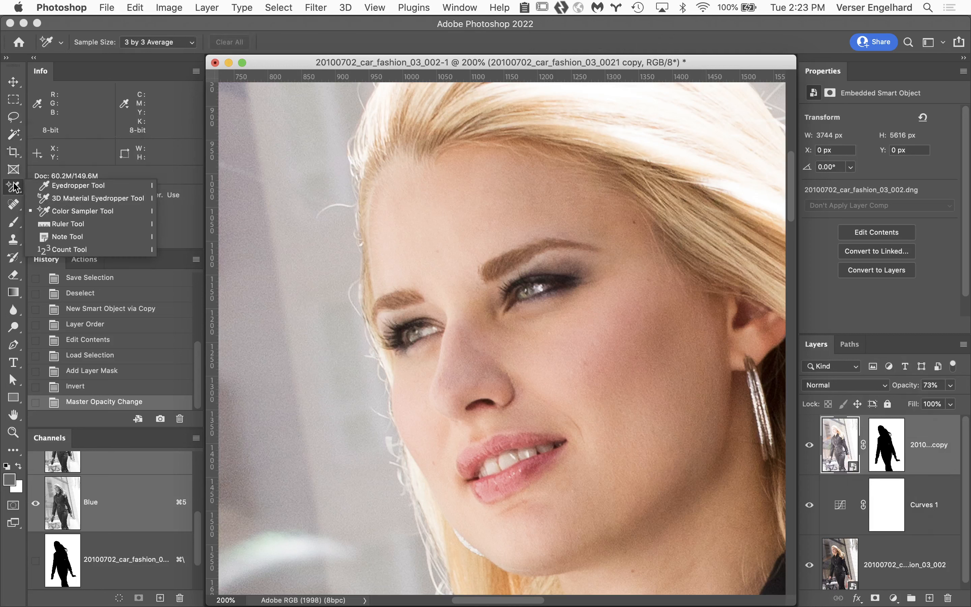
left_click(65, 213)
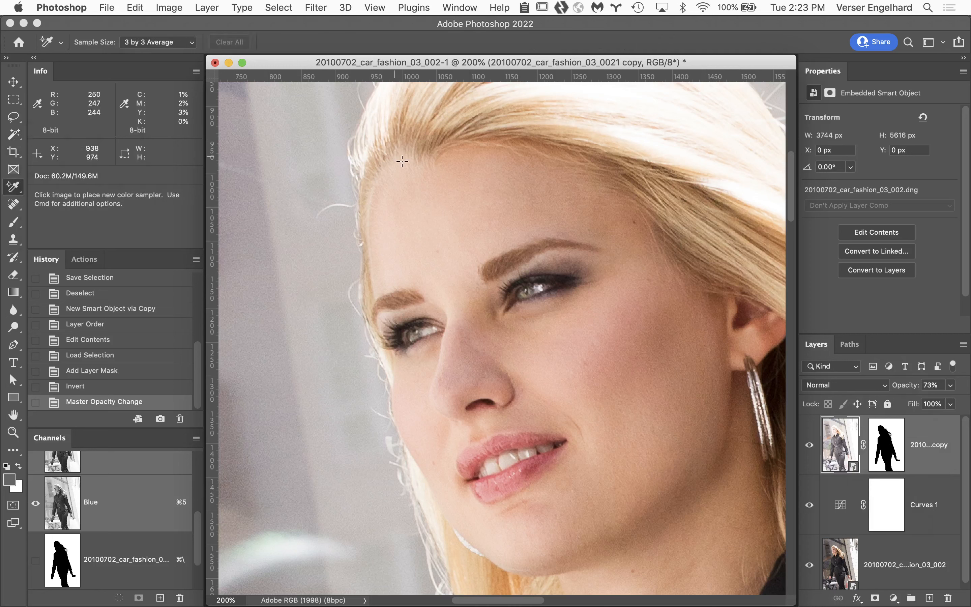
left_click(445, 220)
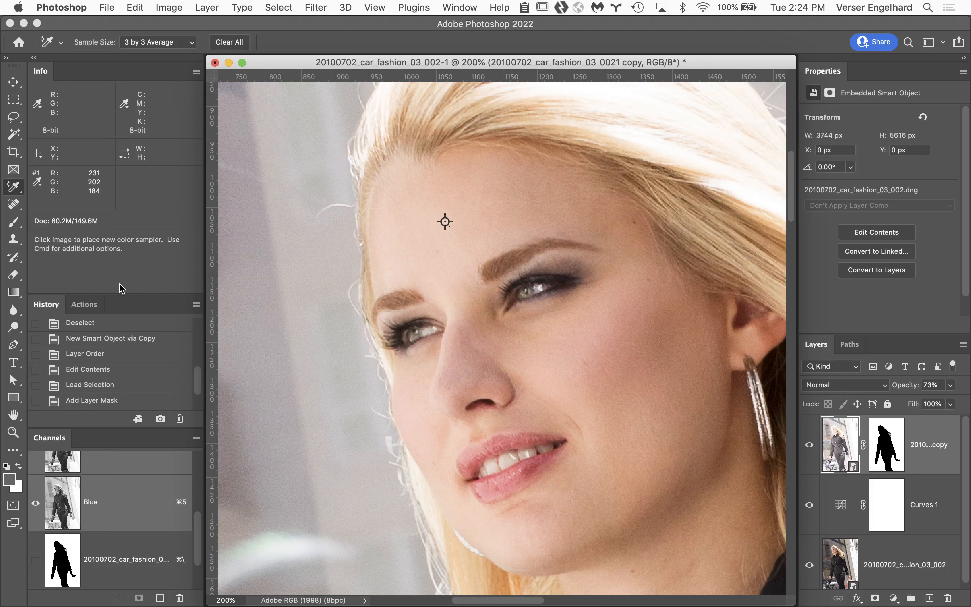
left_click(38, 183)
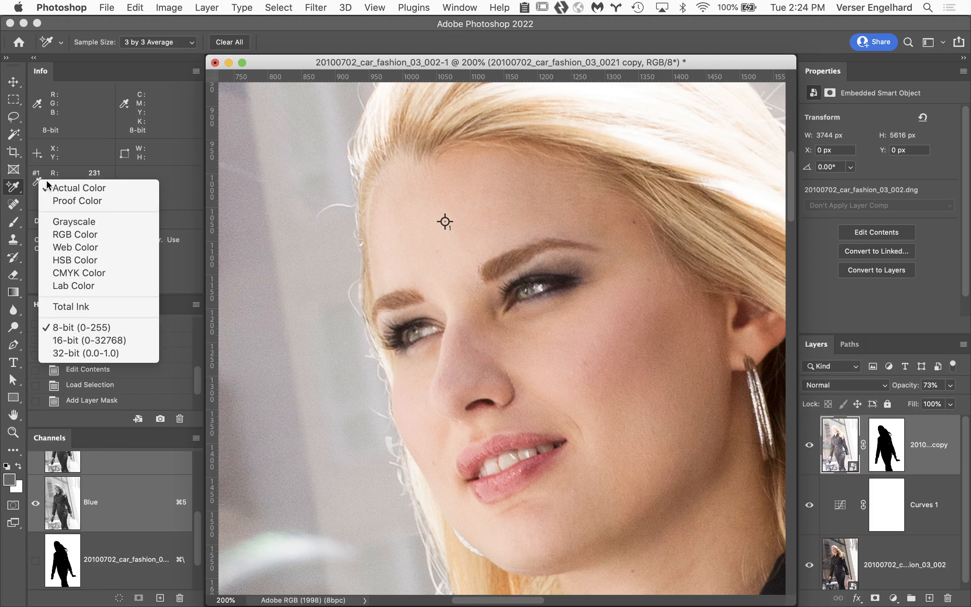
left_click(120, 273)
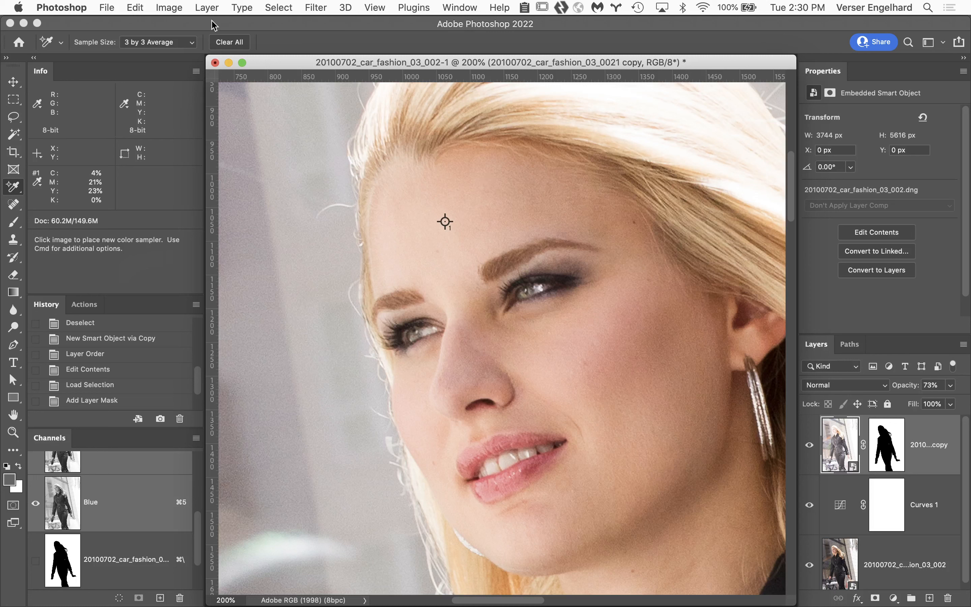
Step: Close the car fashion document without saving its changes
left_click(215, 62)
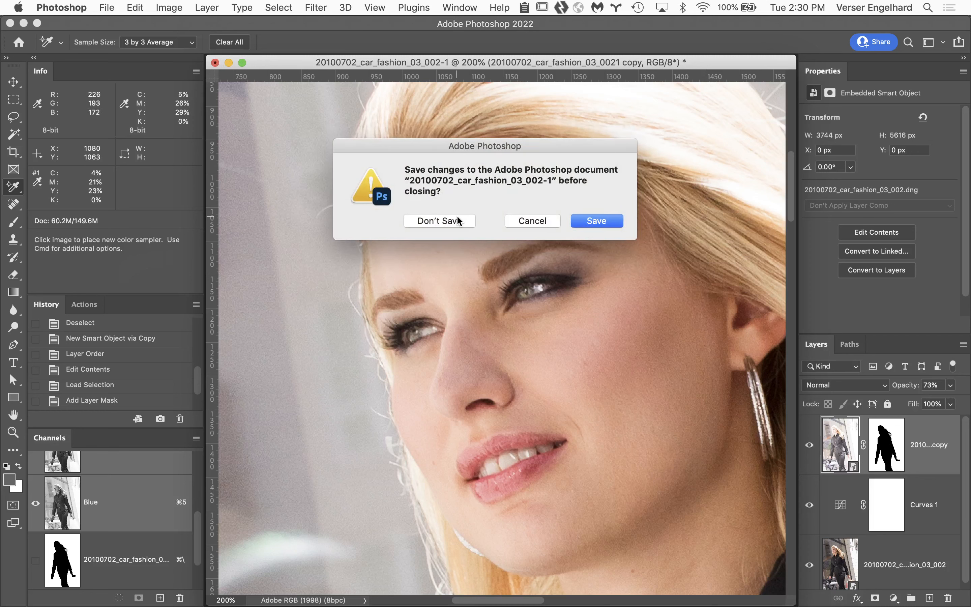
left_click(458, 221)
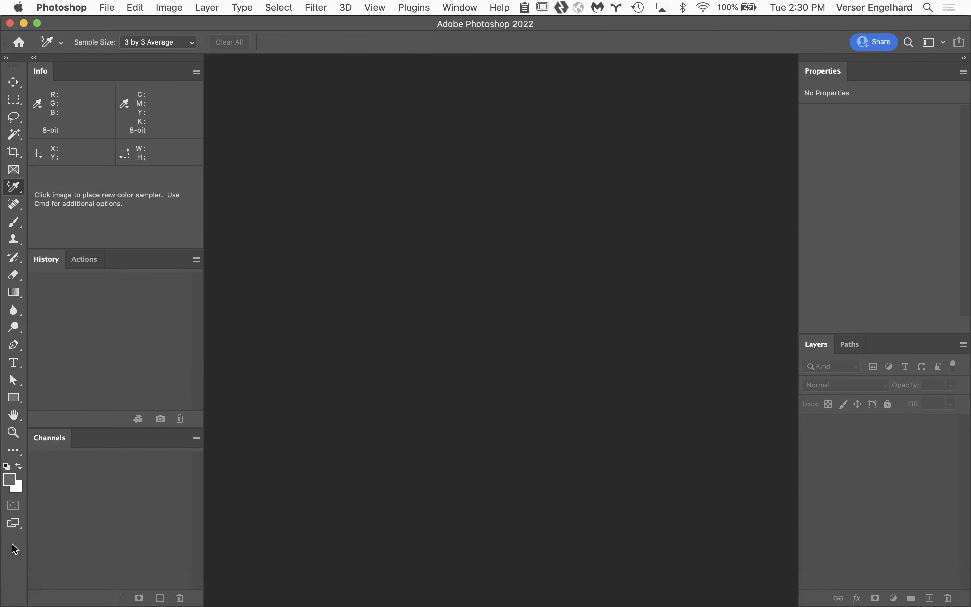
Step: Switch to Finder and select 20100628_car_fashion_01_001.CR2 in the Capture-20100628_car_fashion_01 folder inside the Assignment Folder of Student Files Week 02
left_click(27, 598)
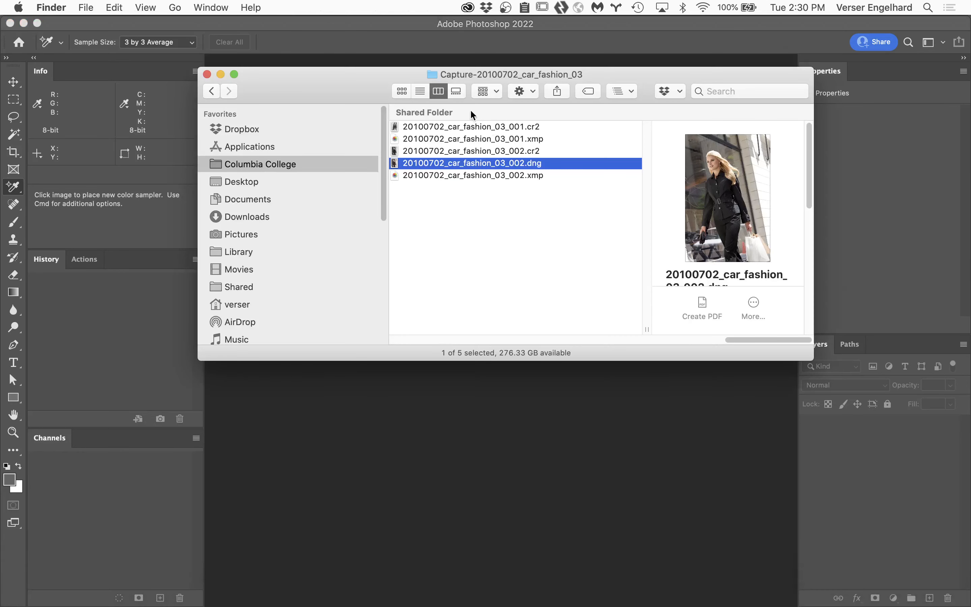
left_click(273, 147)
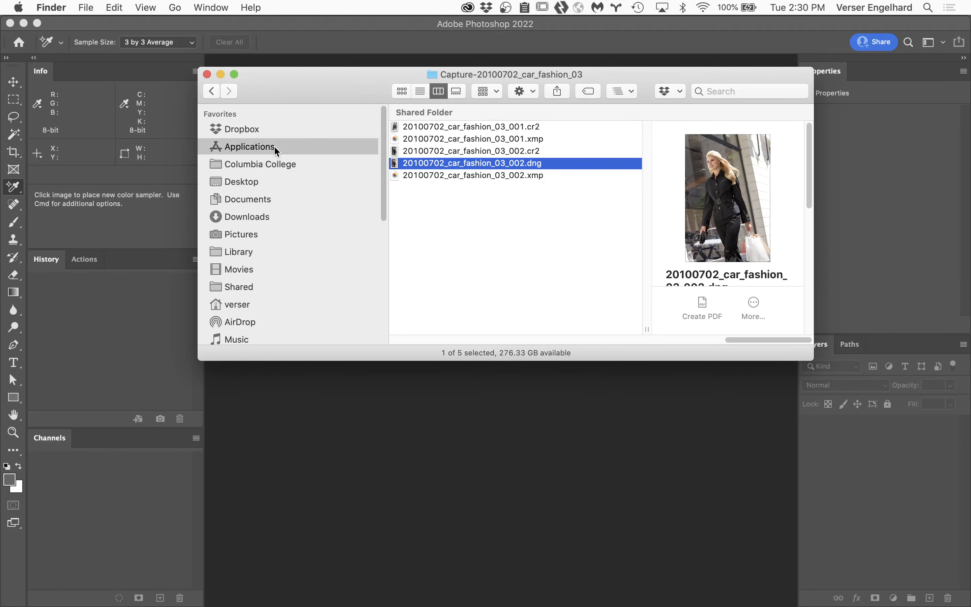
left_click(288, 164)
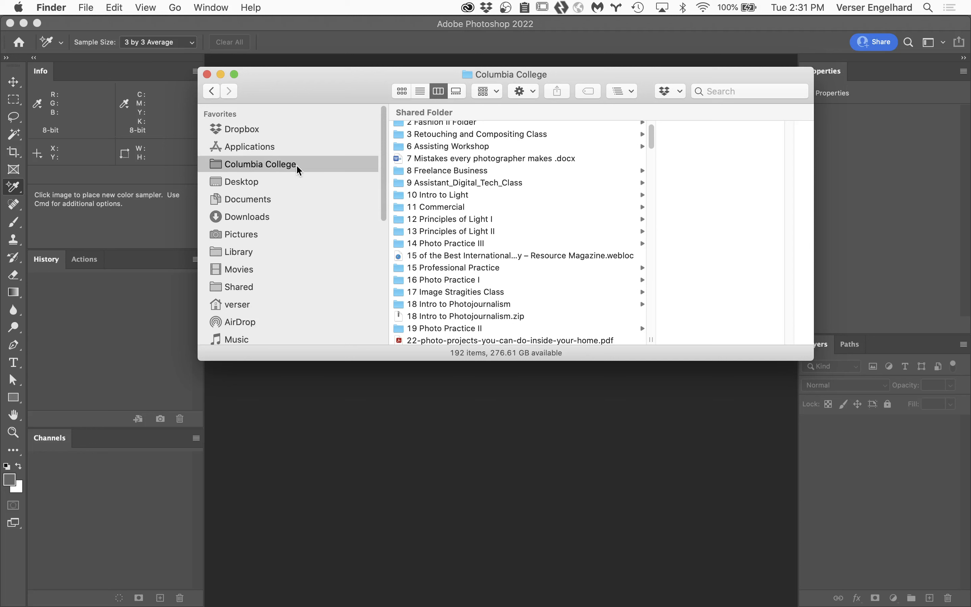
left_click(464, 133)
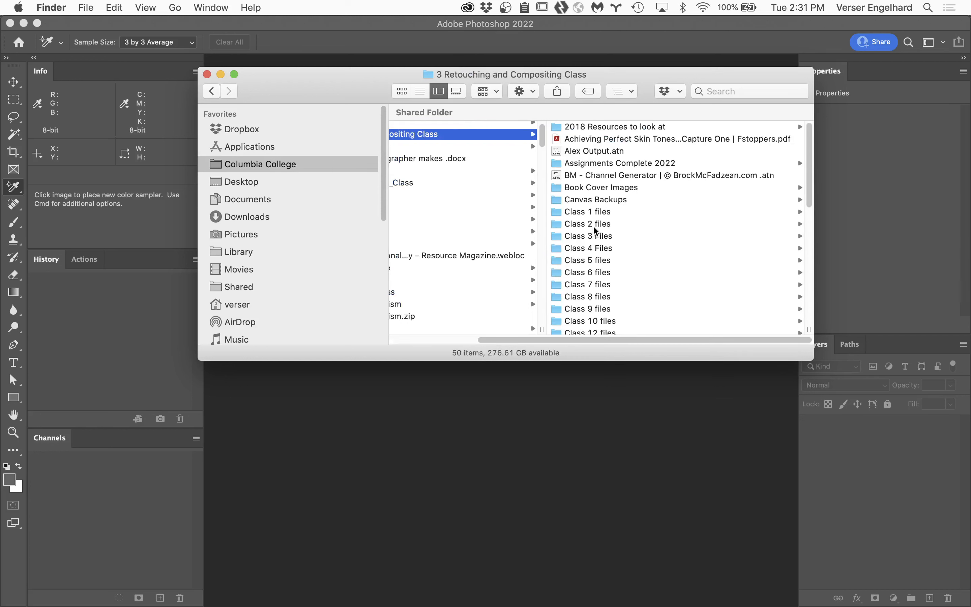
left_click(602, 225)
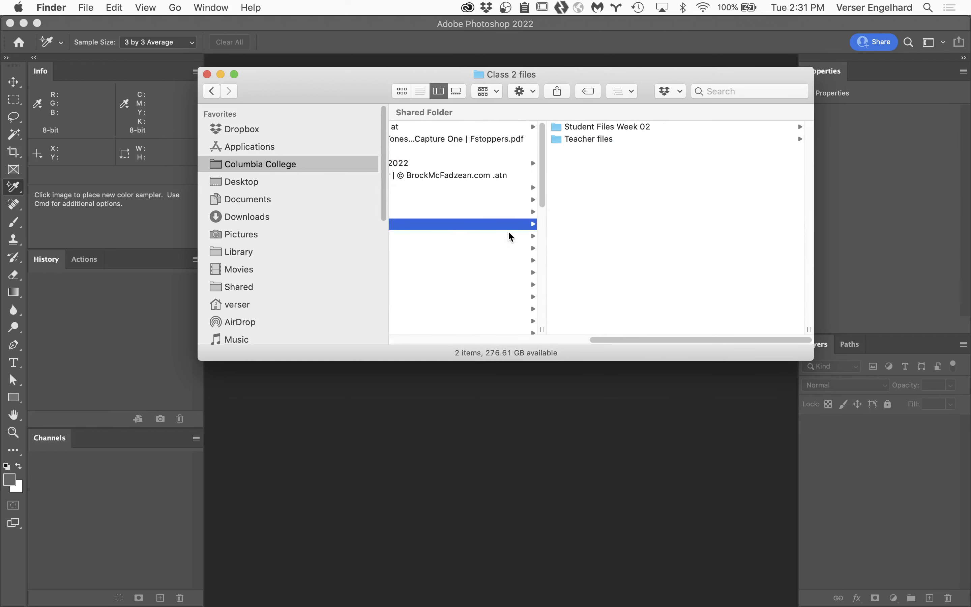
left_click(609, 126)
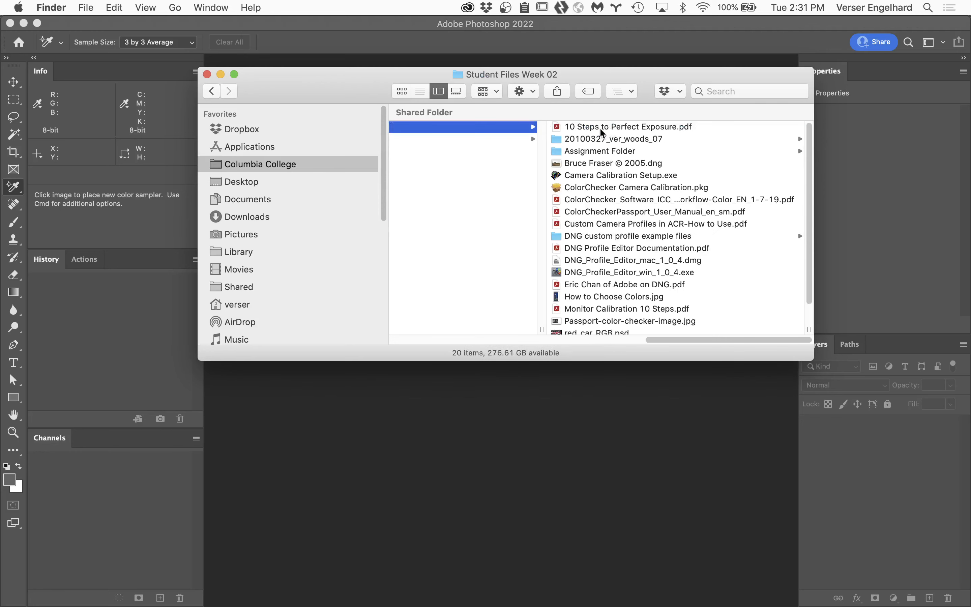
left_click(627, 151)
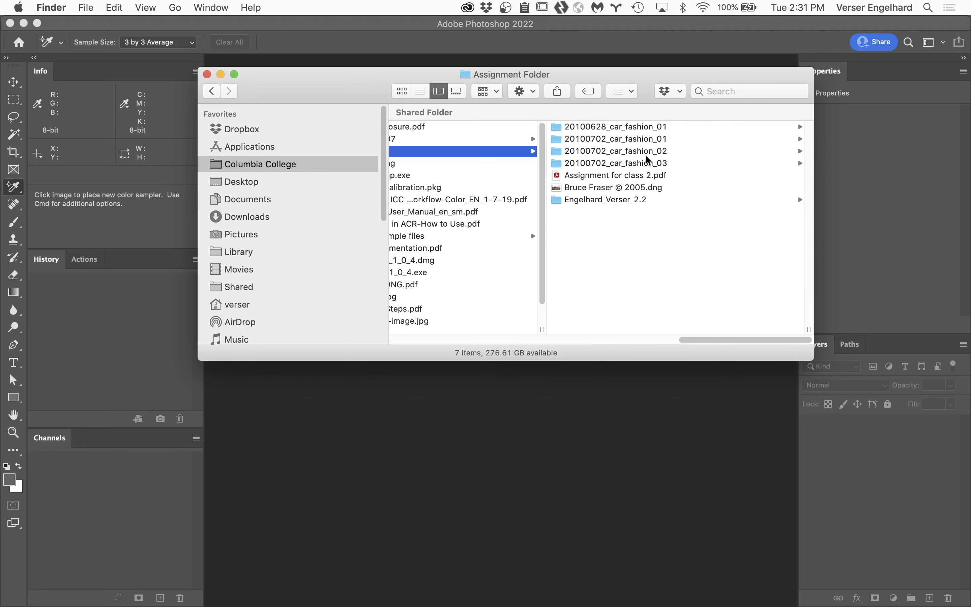
left_click(643, 128)
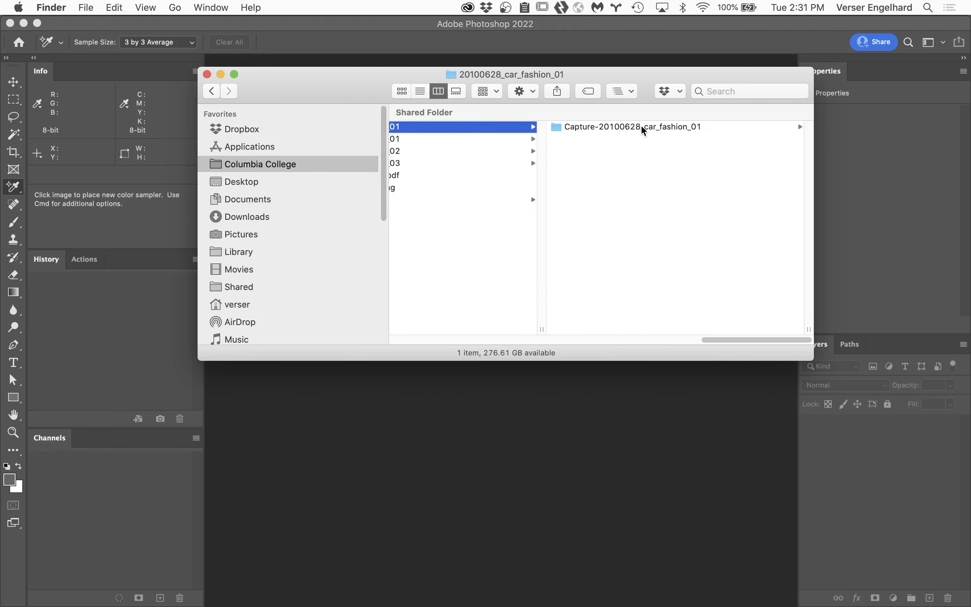
left_click(604, 128)
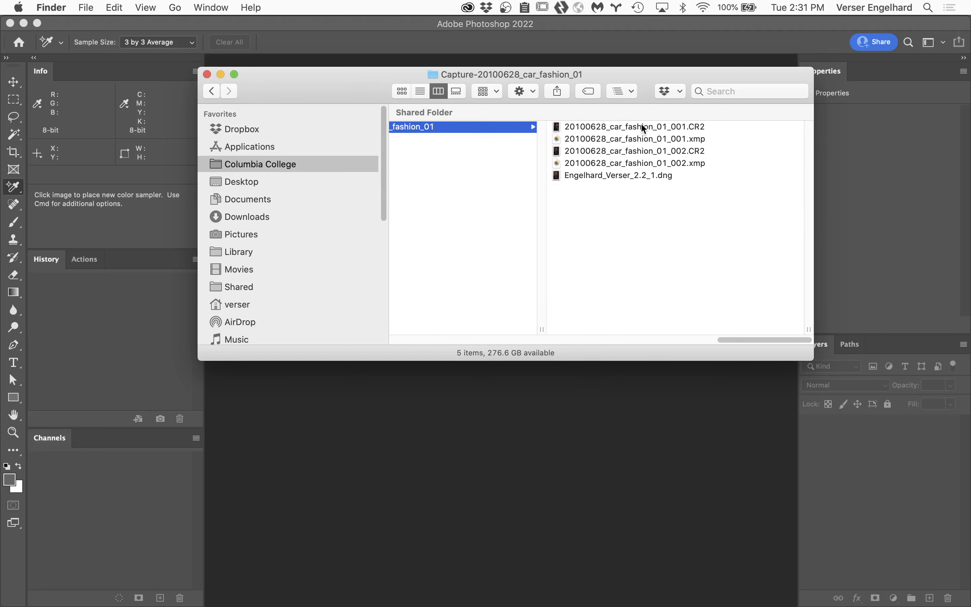
left_click(641, 126)
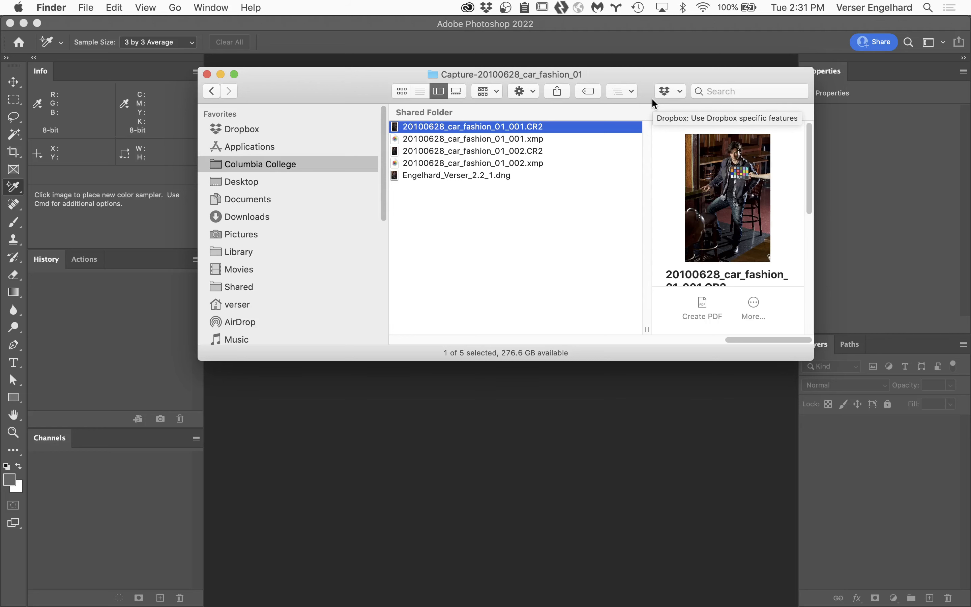
Step: Choose Adobe Photoshop 2022.app as the application that opens 20100628_car_fashion_01_001.CR2 in its file info, and close the info window
key("super+i")
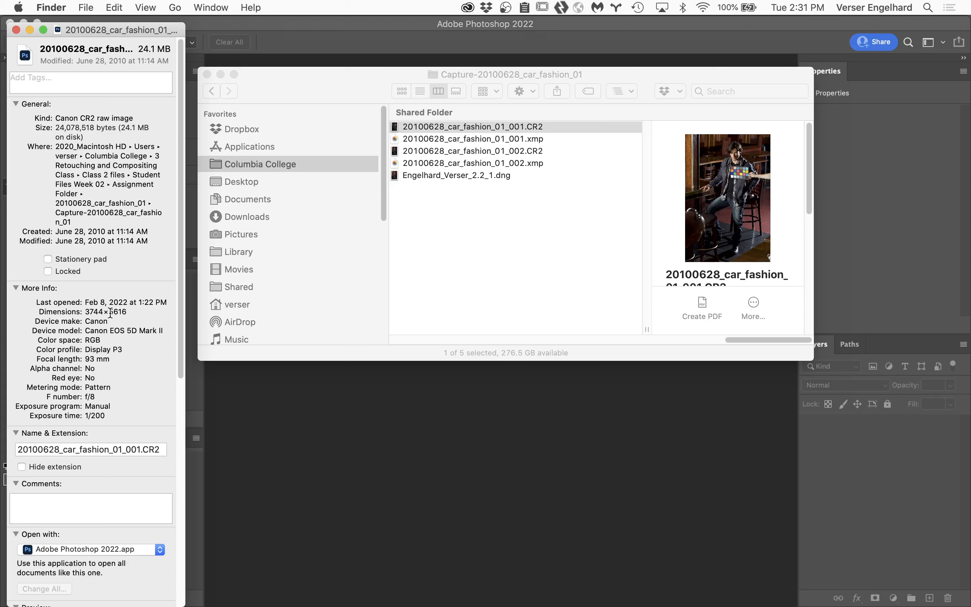
scroll(93, 485, "down", 8)
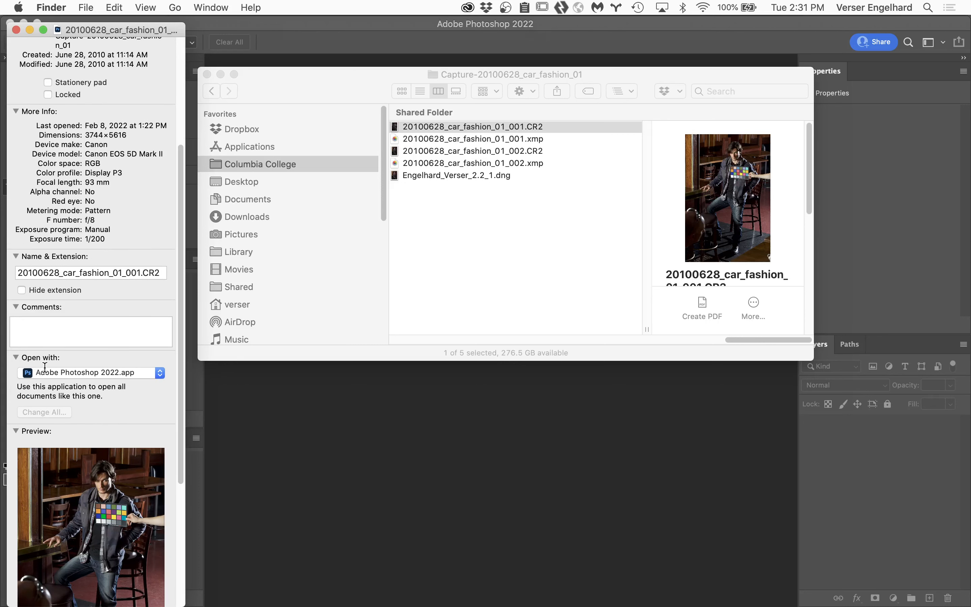
left_click(161, 373)
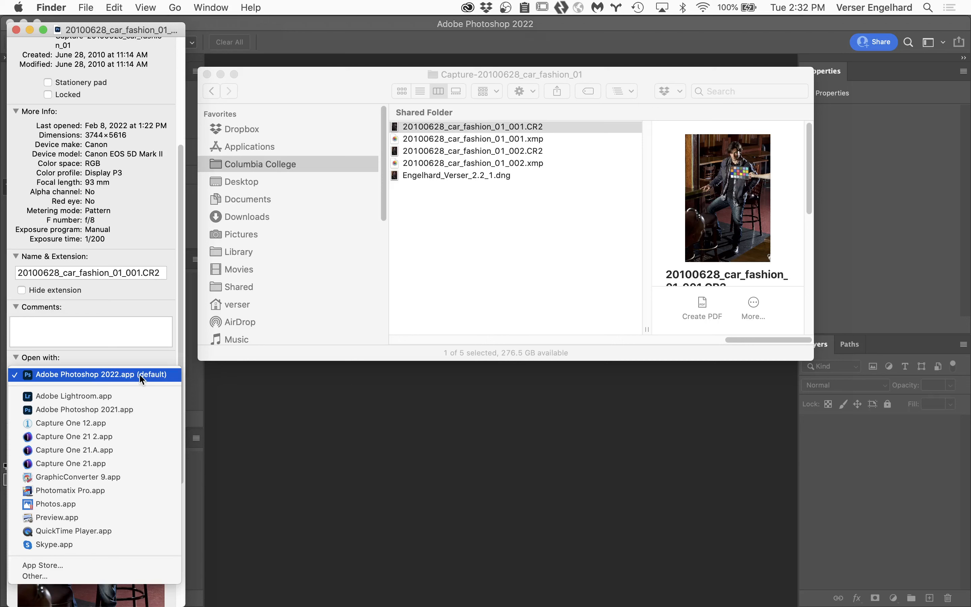
left_click(141, 375)
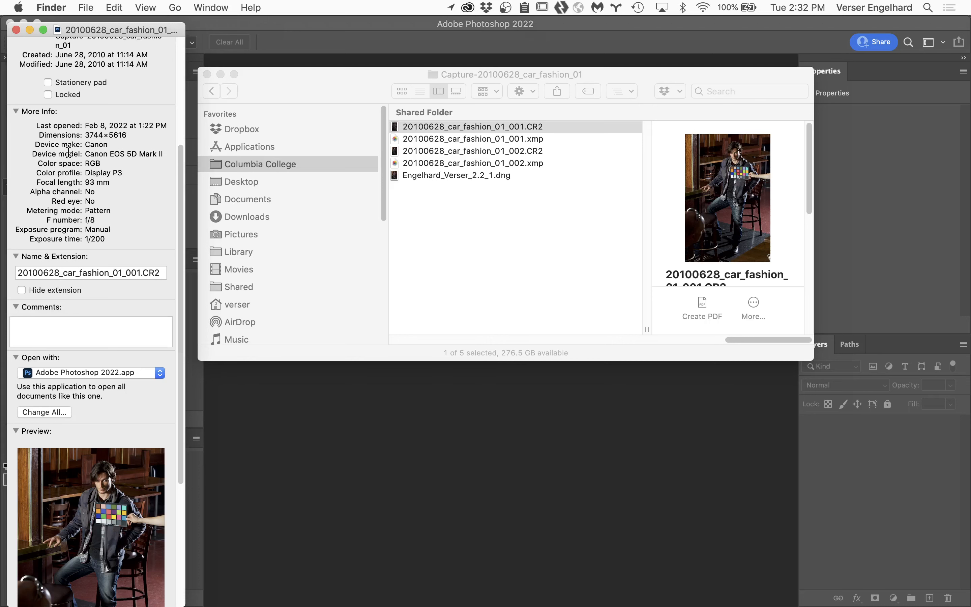
left_click(16, 29)
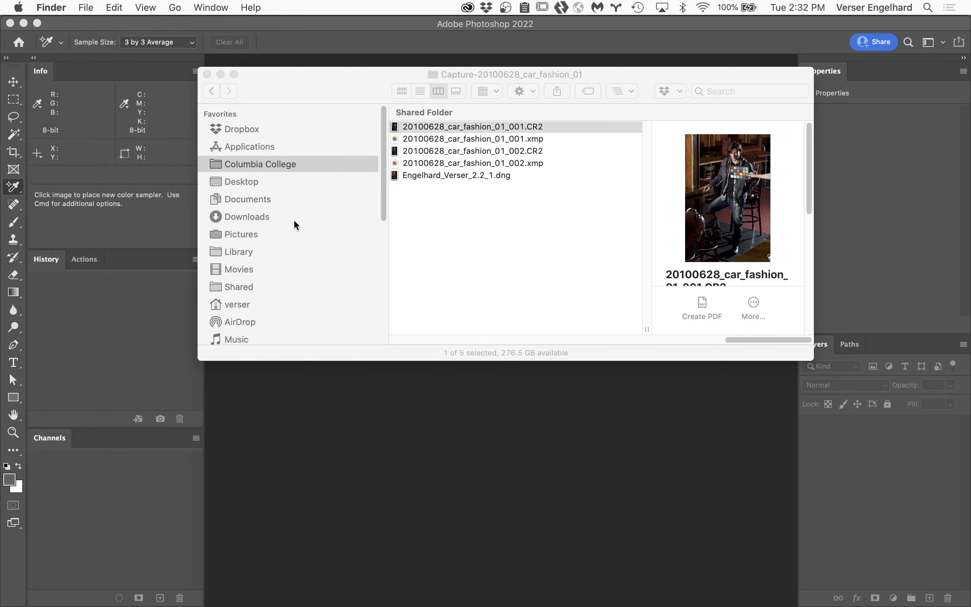
Step: Find Toss Volume among the Finder locations and open it
scroll(530, 265, "left", 5)
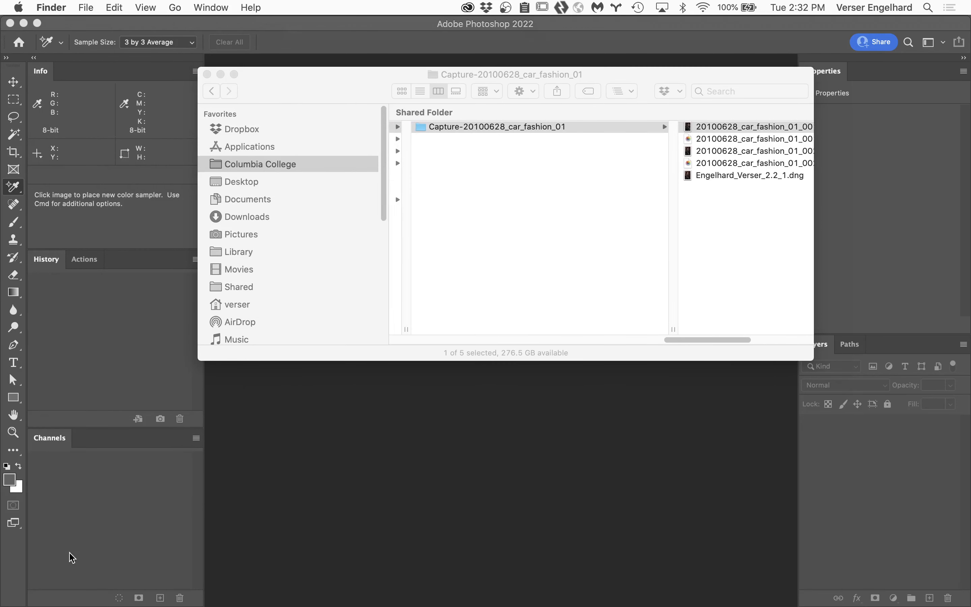
mouse_move(42, 606)
scroll(291, 278, "down", 3)
scroll(291, 279, "down", 2)
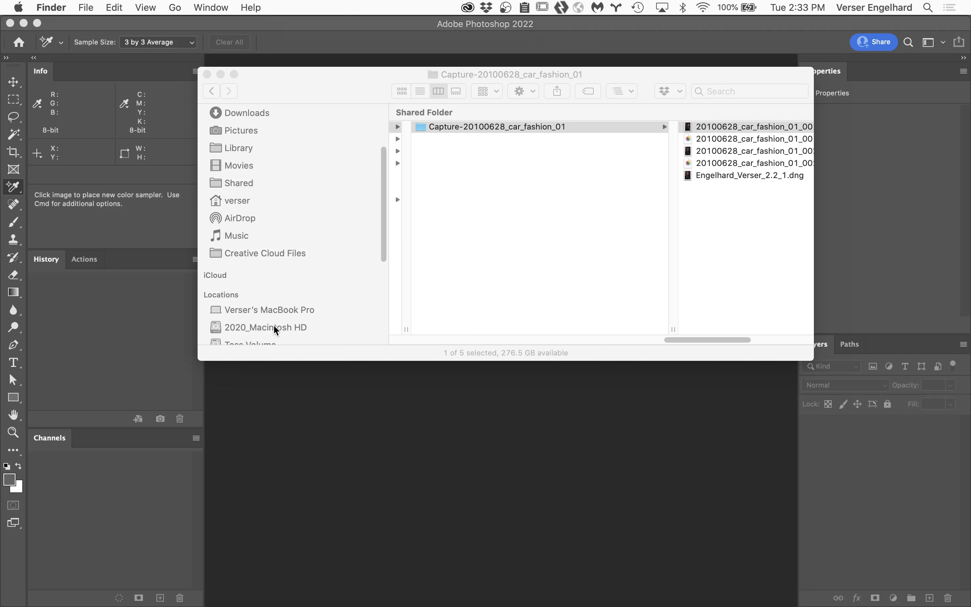
scroll(276, 329, "down", 4)
scroll(275, 330, "down", 5)
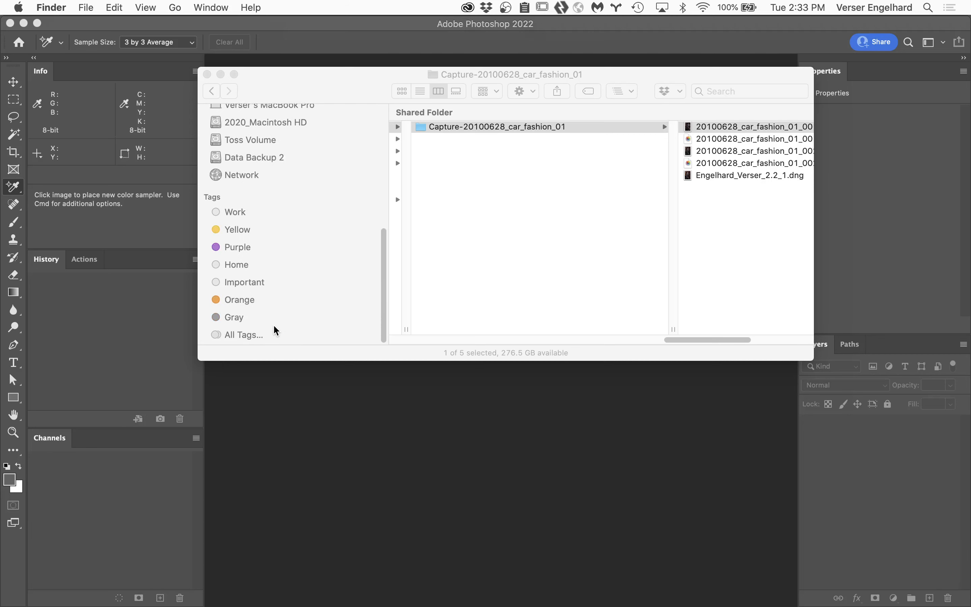
scroll(274, 329, "up", 2)
scroll(275, 330, "up", 2)
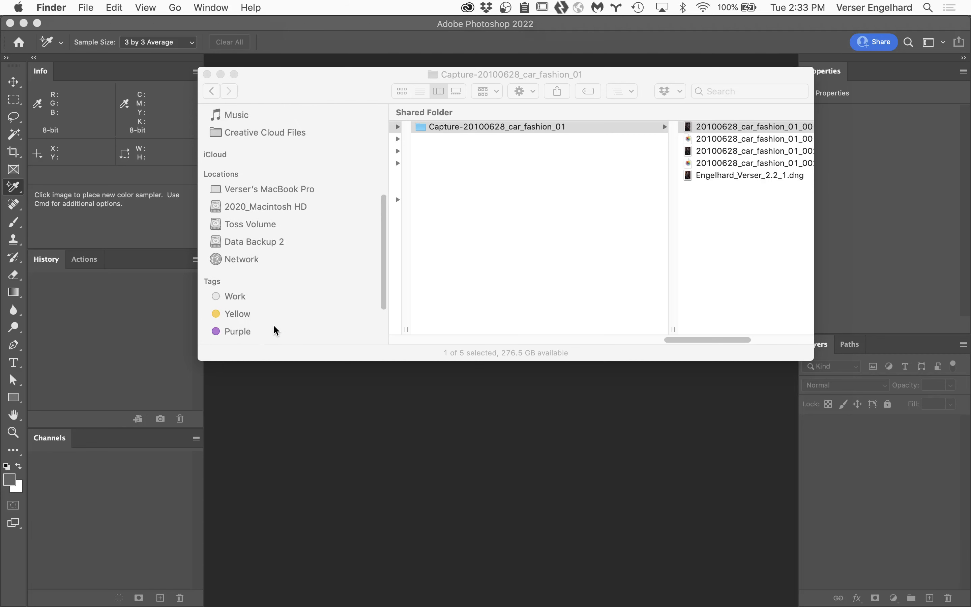
left_click(272, 224)
left_click(271, 224)
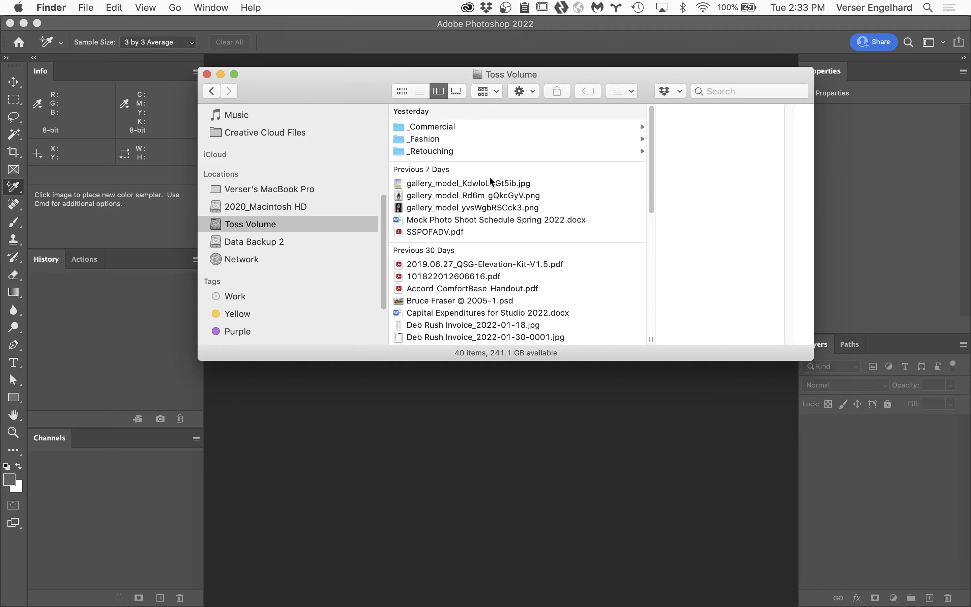
Step: Show the contents of Toss Volume in column view as one list without date groups
left_click(458, 94)
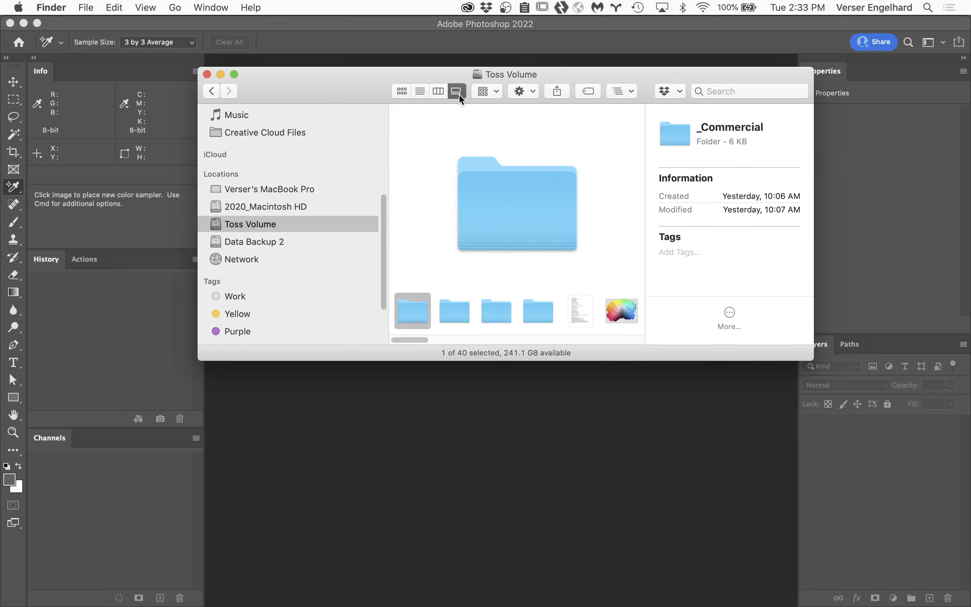
left_click(439, 91)
left_click(489, 91)
left_click(507, 129)
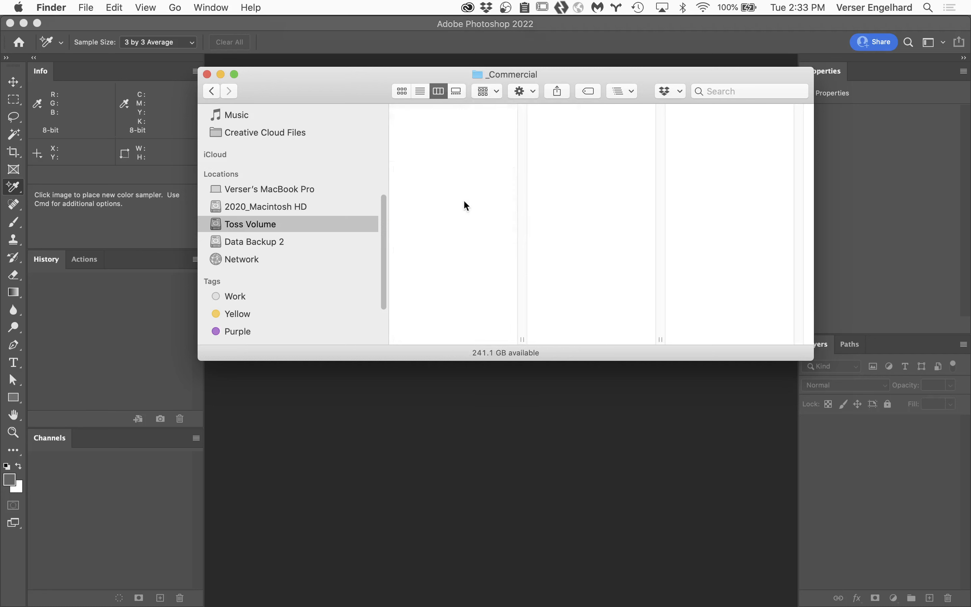
Step: Find Bruce Fraser © 2005-1.psd on Toss Volume and open it in Photoshop
scroll(455, 243, "down", 4)
scroll(455, 244, "down", 5)
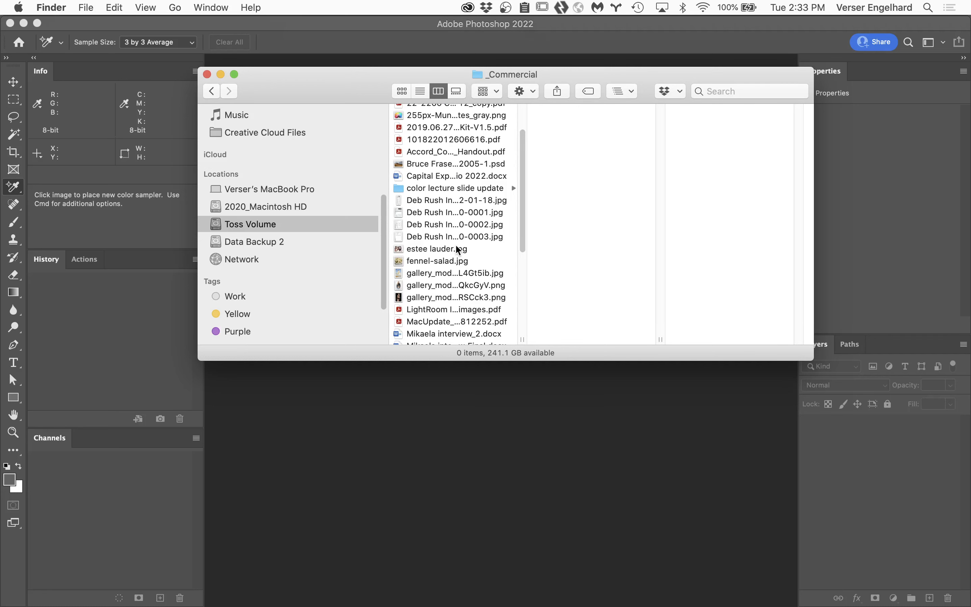
scroll(454, 240, "down", 6)
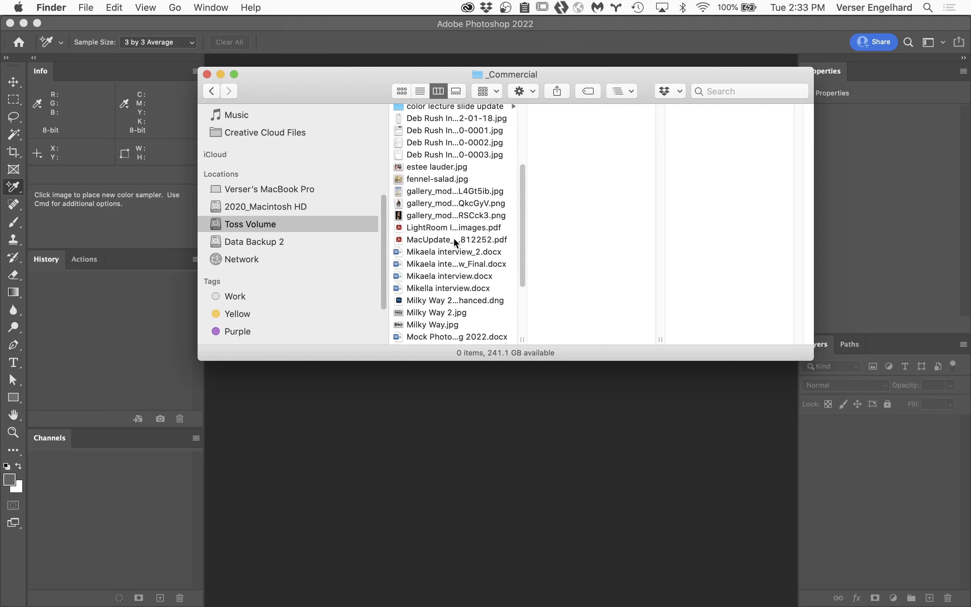
scroll(454, 239, "down", 1)
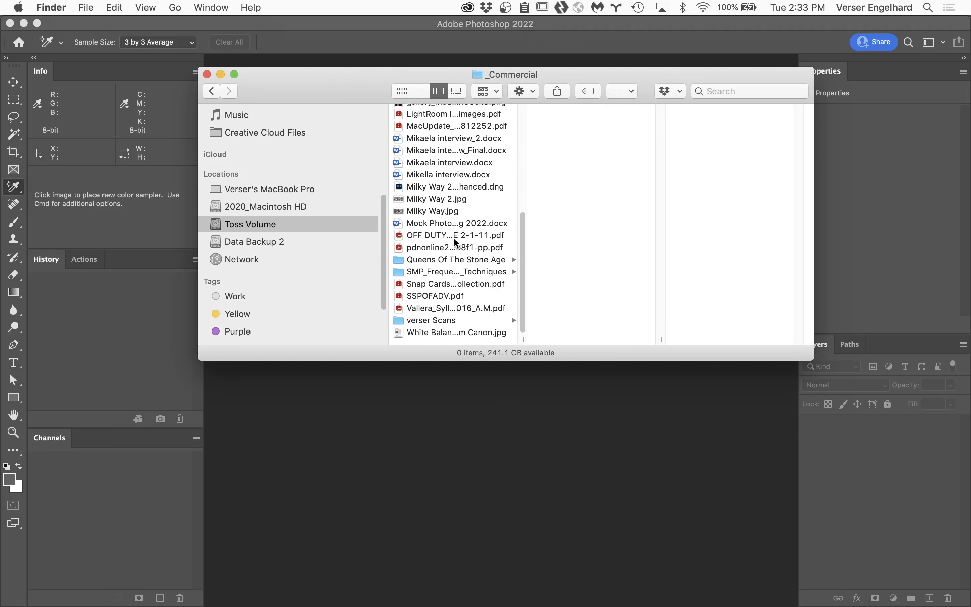
scroll(454, 239, "up", 2)
scroll(454, 237, "up", 6)
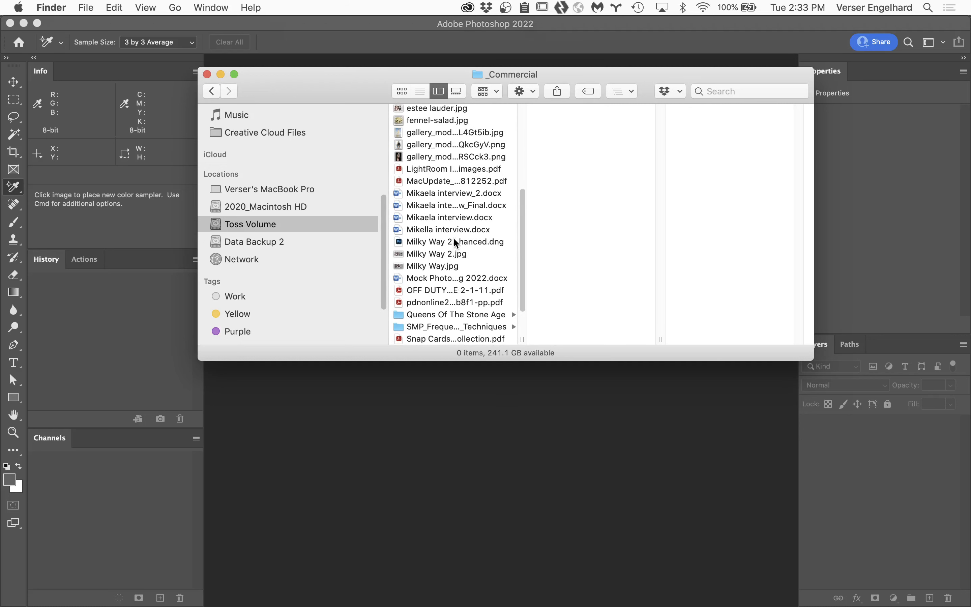
scroll(455, 240, "up", 5)
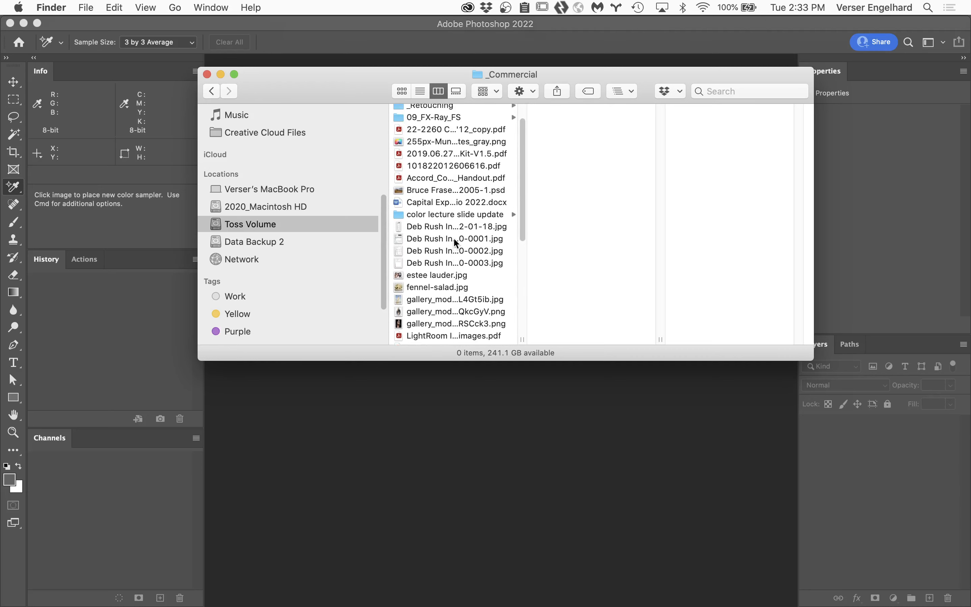
double_click(441, 198)
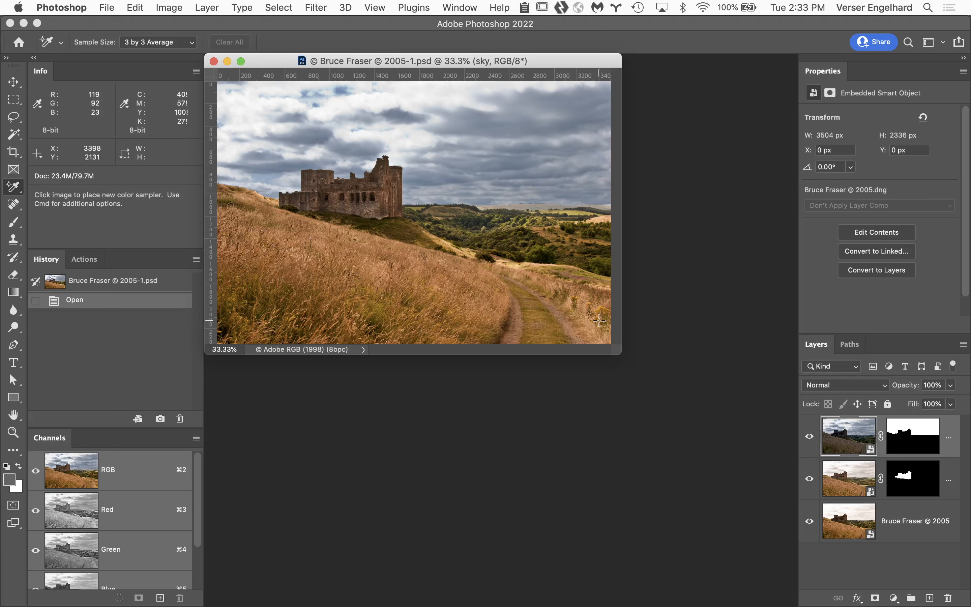
Step: Fit the image to the window, hide the castle layer and select the sky layer's mask
double_click(13, 417)
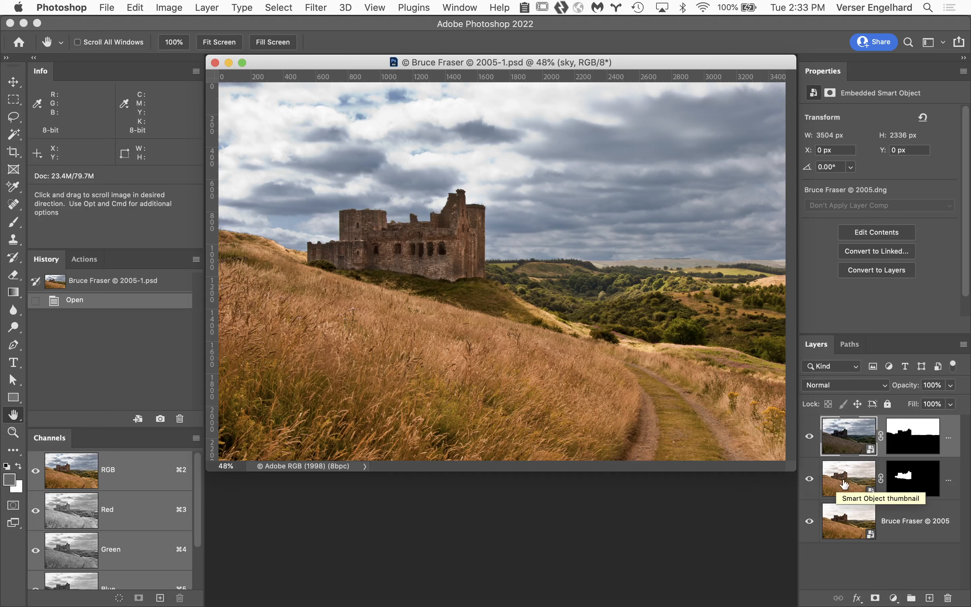
left_click(808, 480)
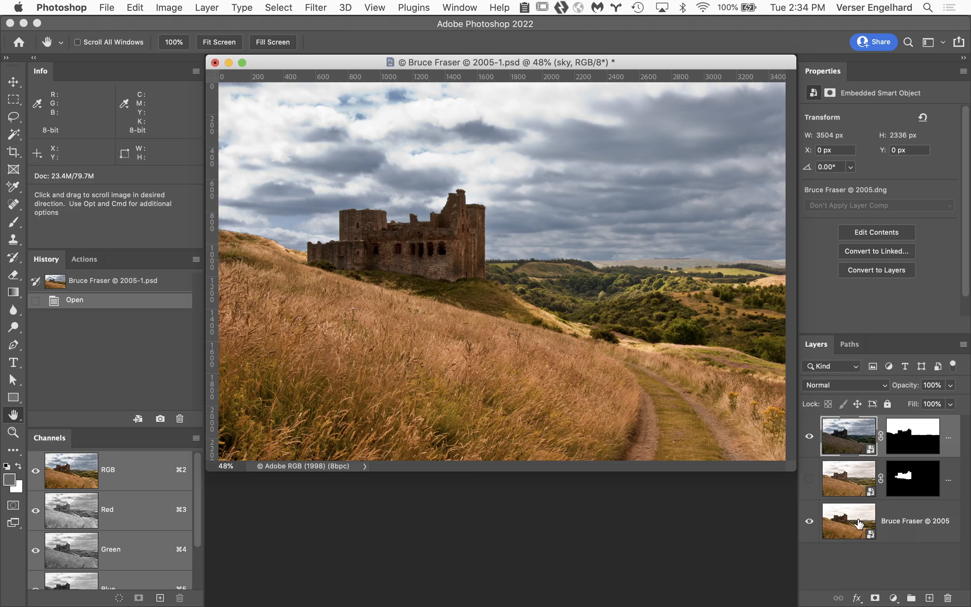
left_click(896, 440)
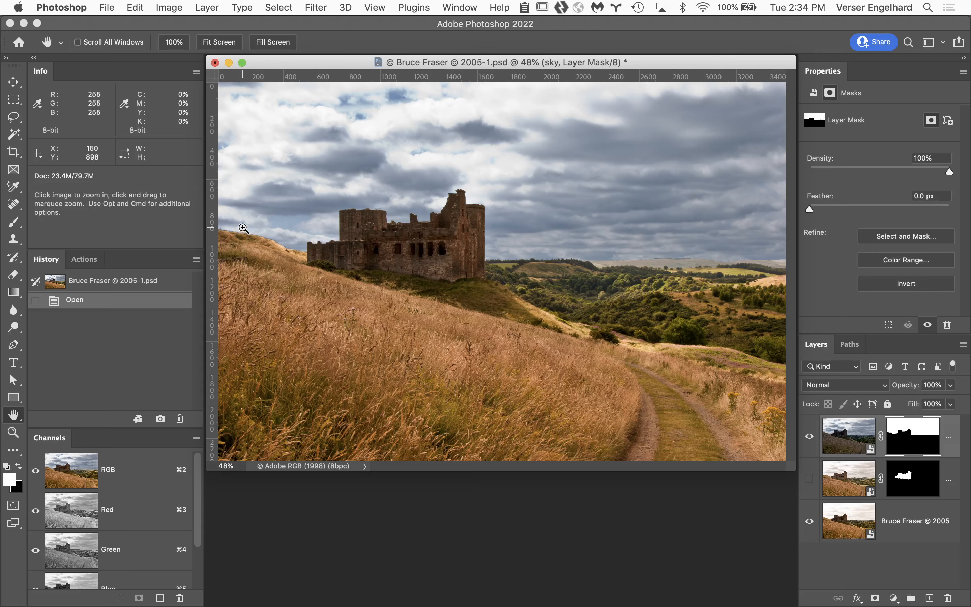
Step: Examine the hillside and the castle's left wall against the sky for color fringing, up to 600% magnification
left_click(251, 256, "super")
left_click(250, 251, "super")
left_click(265, 293, "super")
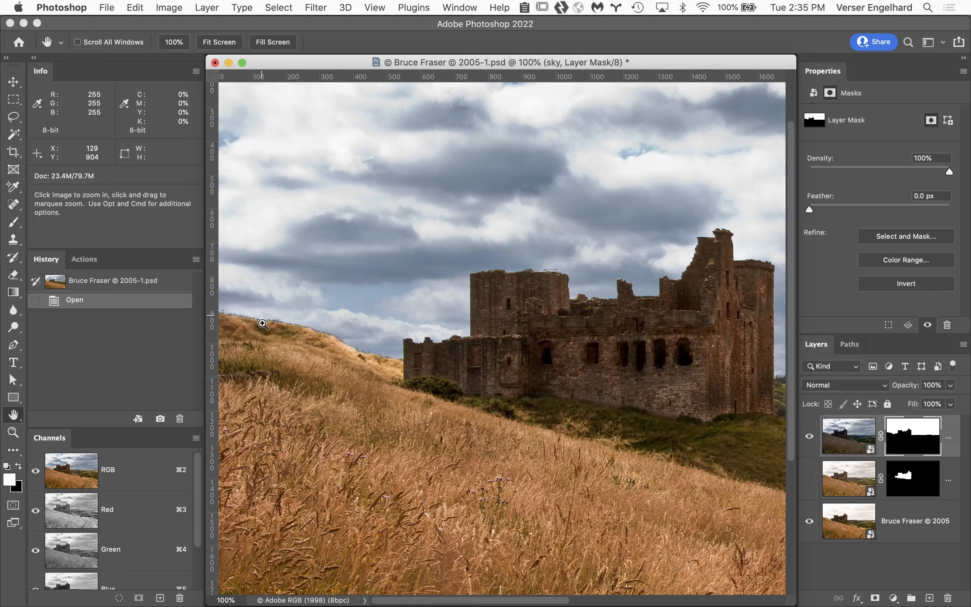
left_click(257, 334, "super")
left_click(264, 320, "super")
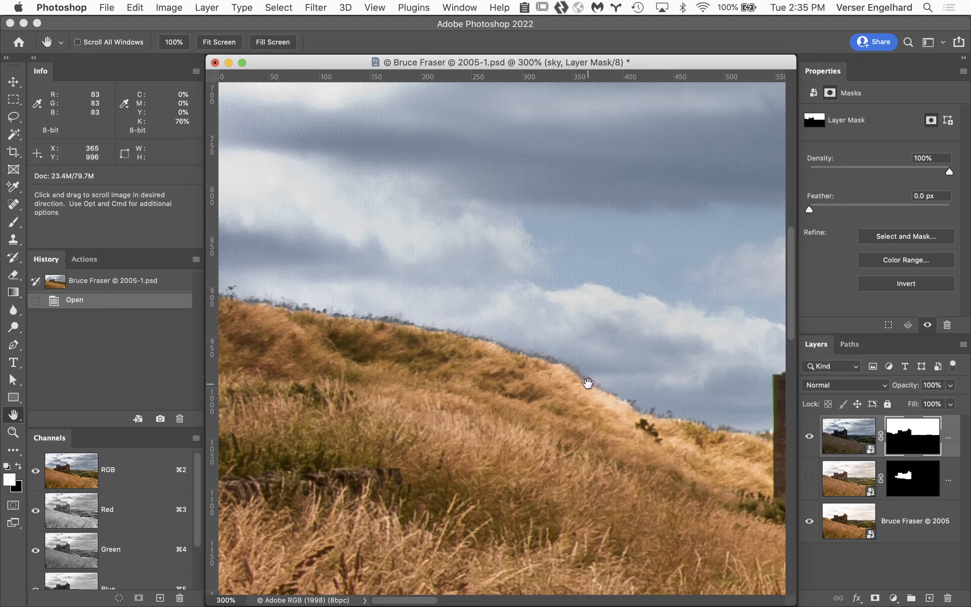
left_click_drag(587, 383, 199, 309)
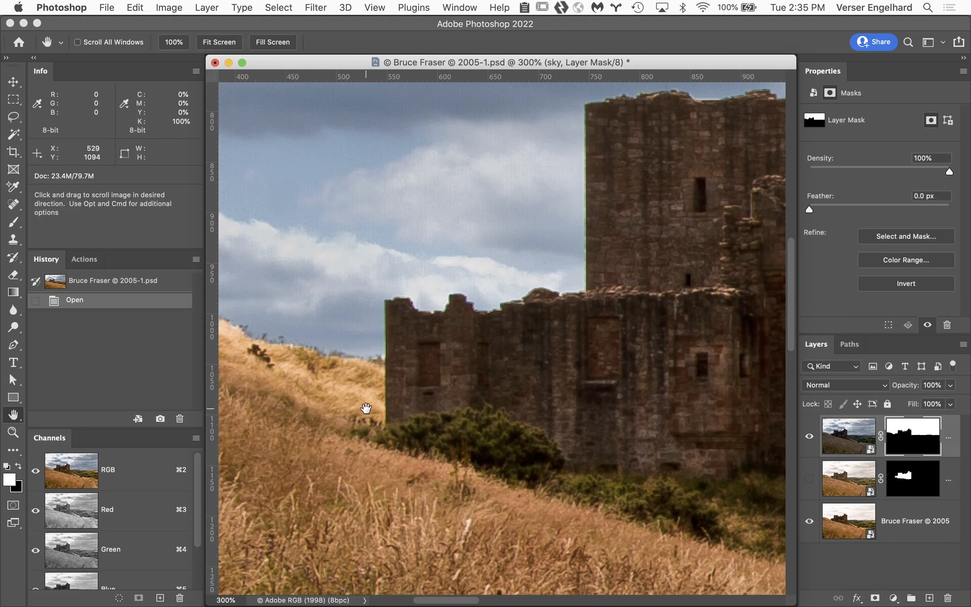
left_click(395, 367, "super")
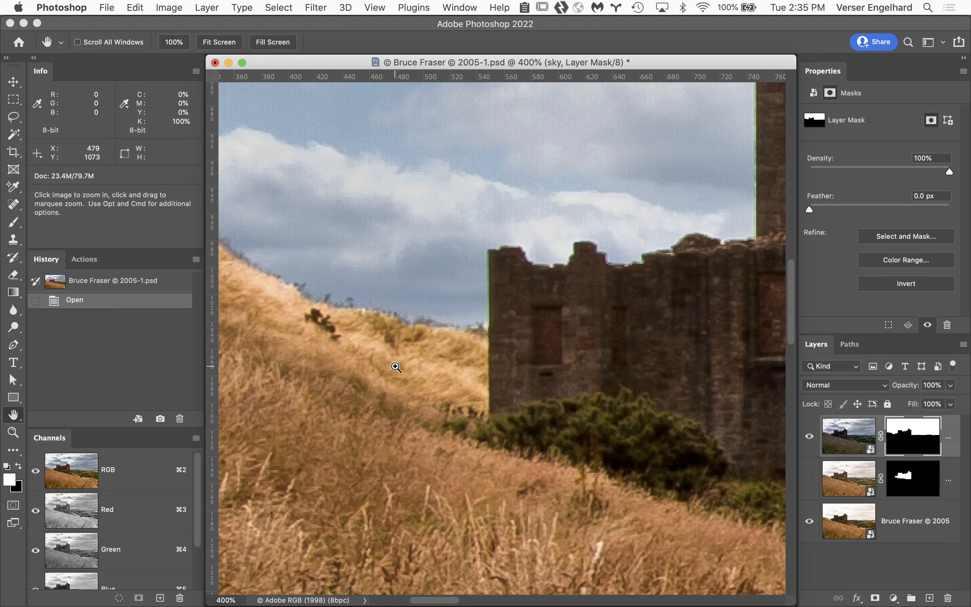
left_click(513, 319, "super")
left_click(515, 319, "super")
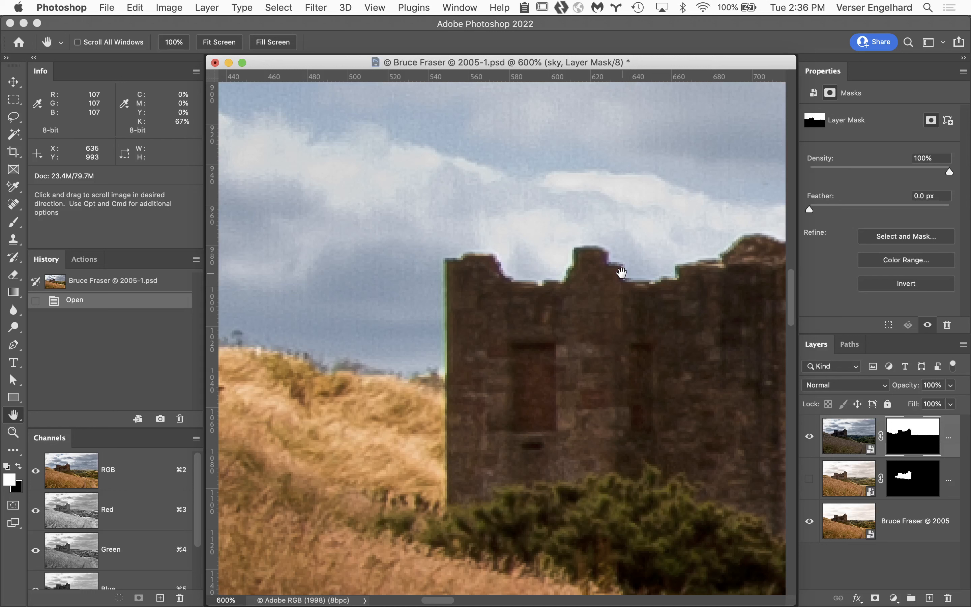
Step: Edit the sky layer's Smart Object in Camera Raw and enable Remove chromatic aberration in its Optics settings
left_click(848, 439)
double_click(848, 439)
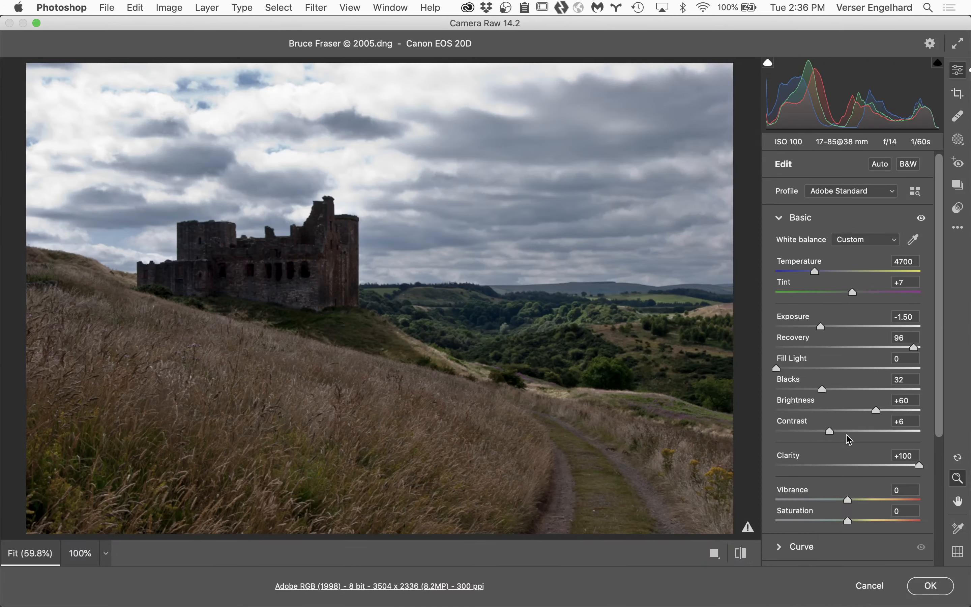
scroll(843, 453, "down", 4)
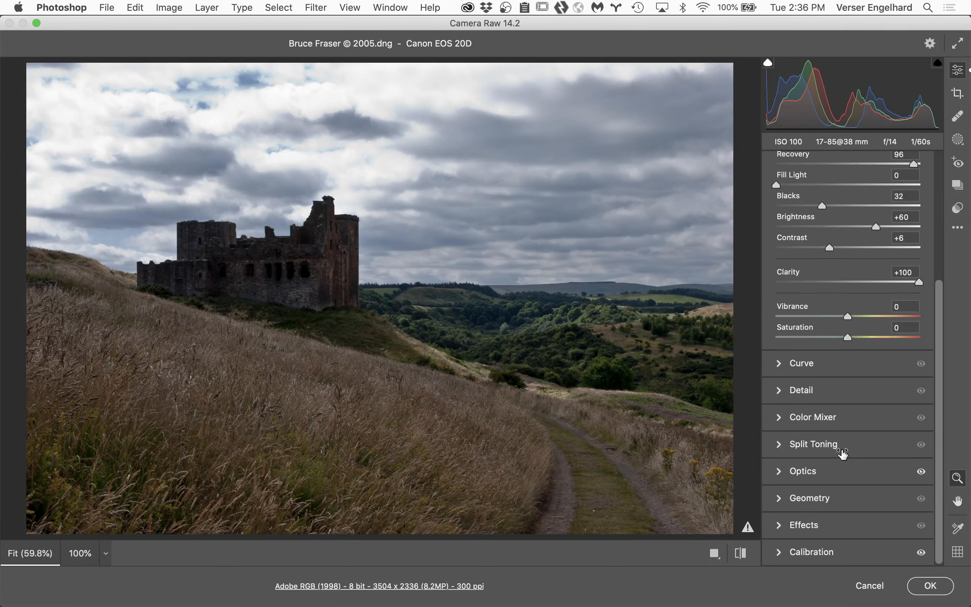
left_click(779, 471)
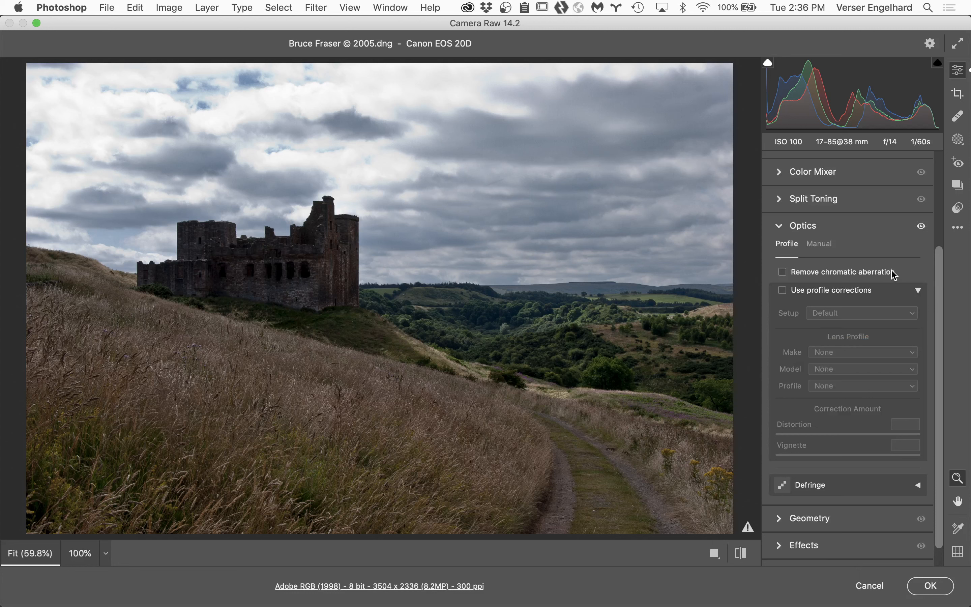
left_click(783, 275)
left_click(930, 582)
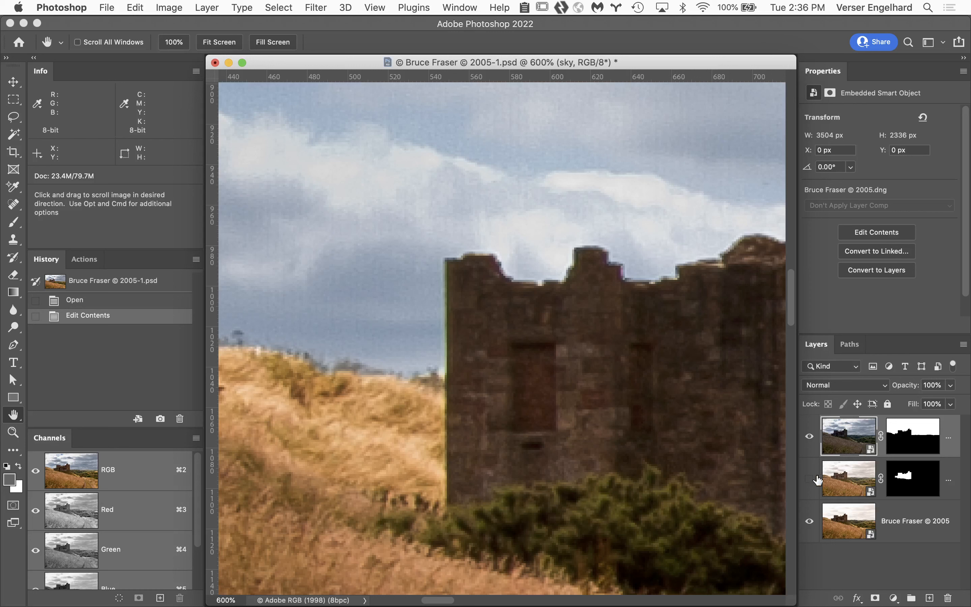
Step: Enable Remove chromatic aberration in Camera Raw for the castle layer's Smart Object
double_click(845, 479)
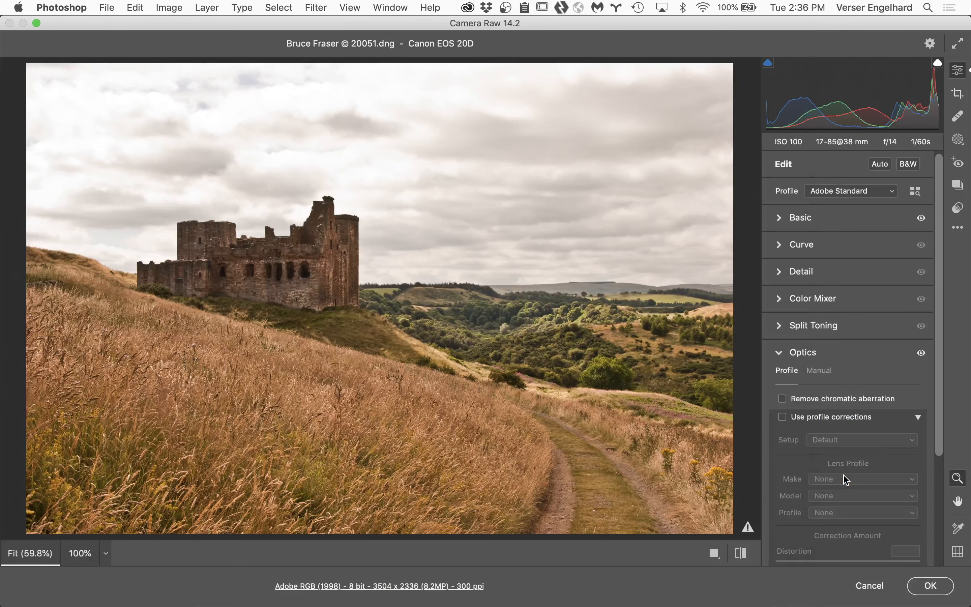
left_click(783, 398)
left_click(930, 586)
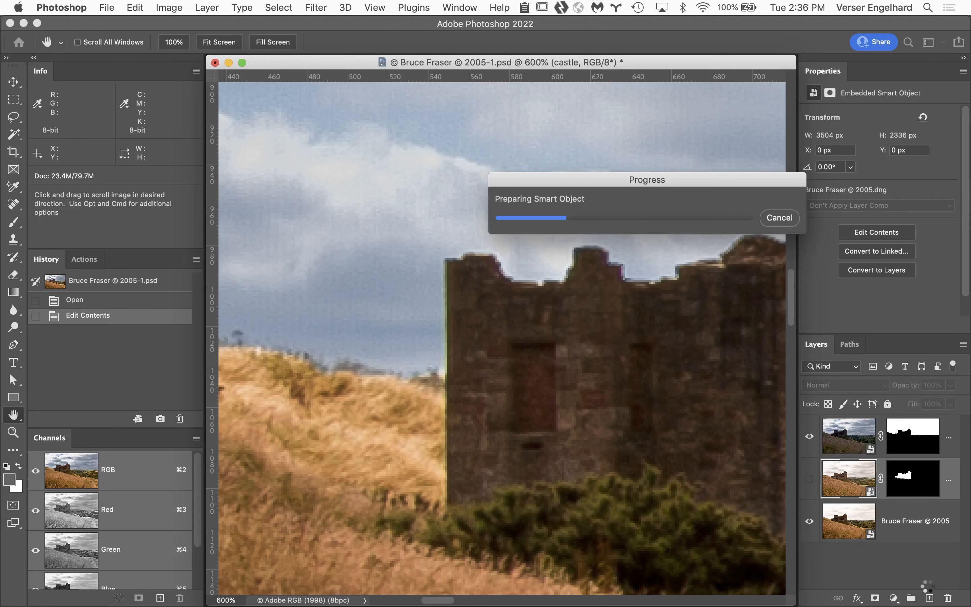
Step: Enable Remove chromatic aberration in Camera Raw for the unmasked base Smart Object, Bruce Fraser © 2005
left_click(843, 525)
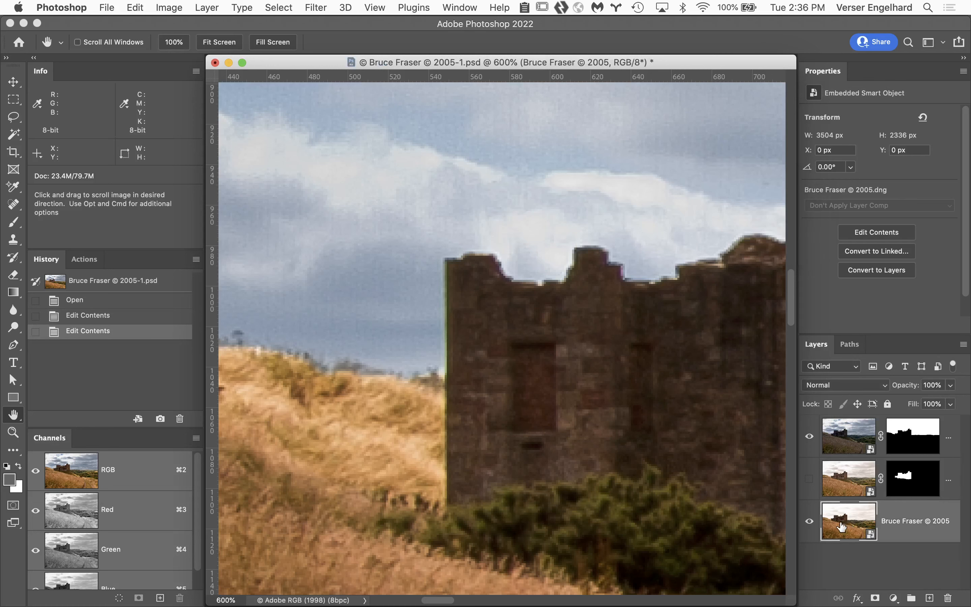
double_click(841, 525)
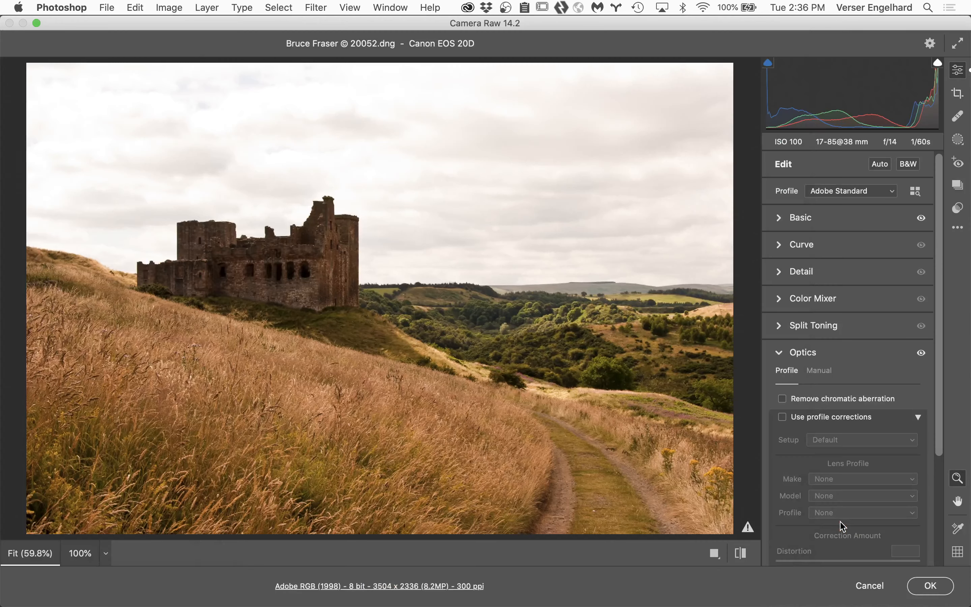
left_click(783, 399)
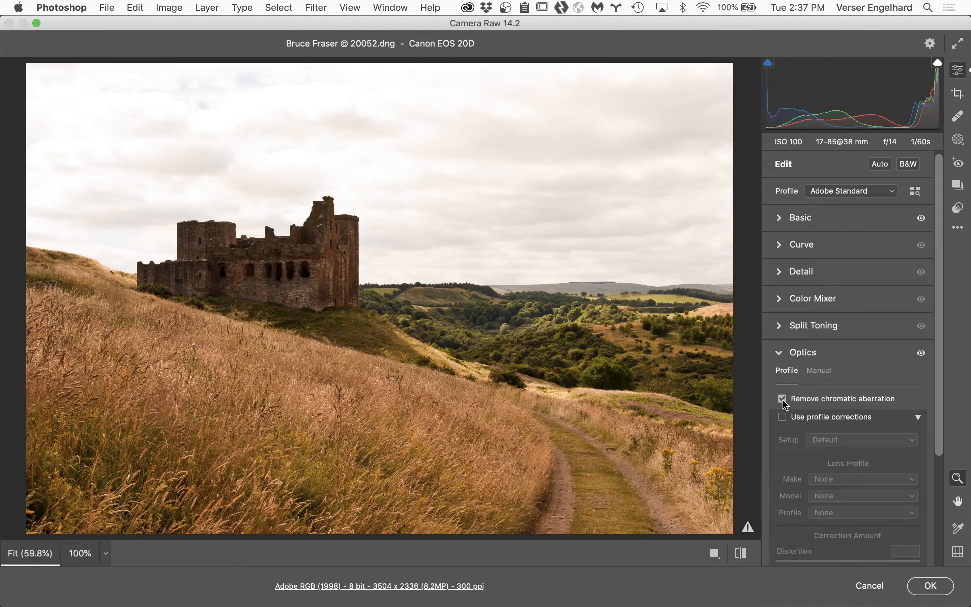
left_click(934, 585)
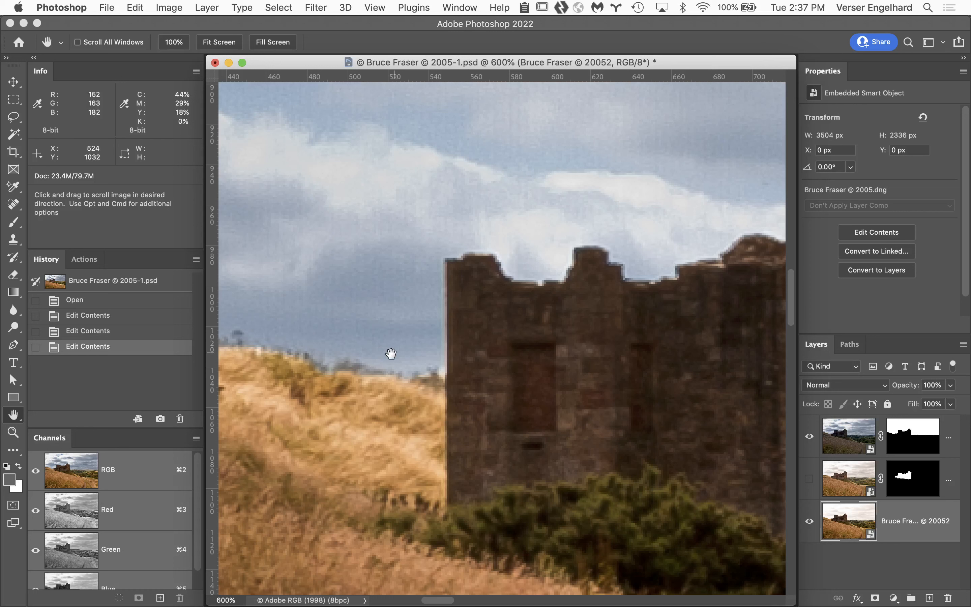
Step: Examine the castle's walls and roofline against the sky at 600% for remaining color fringing and edge halos
left_click_drag(375, 395, 610, 447)
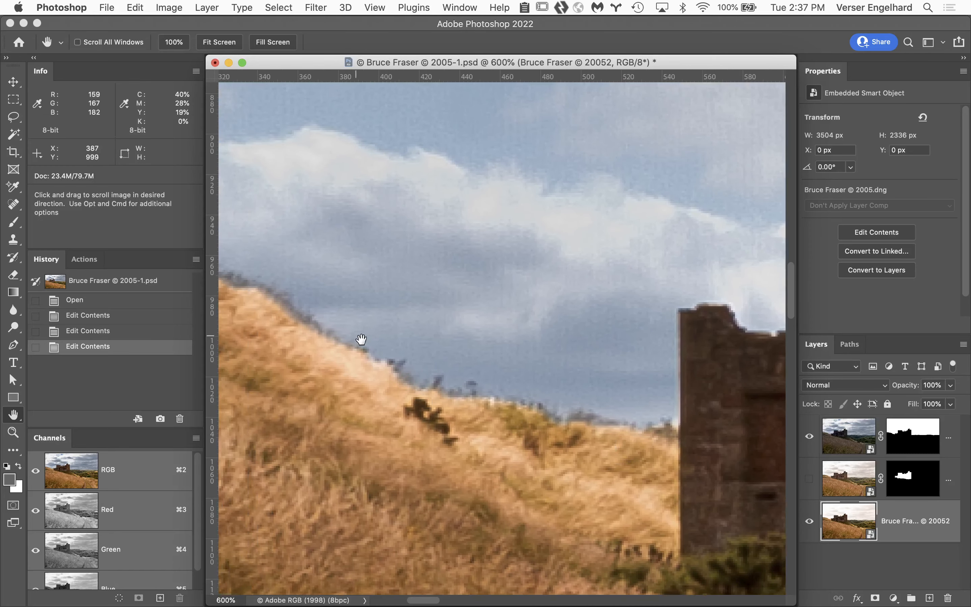
left_click_drag(627, 453, 470, 420)
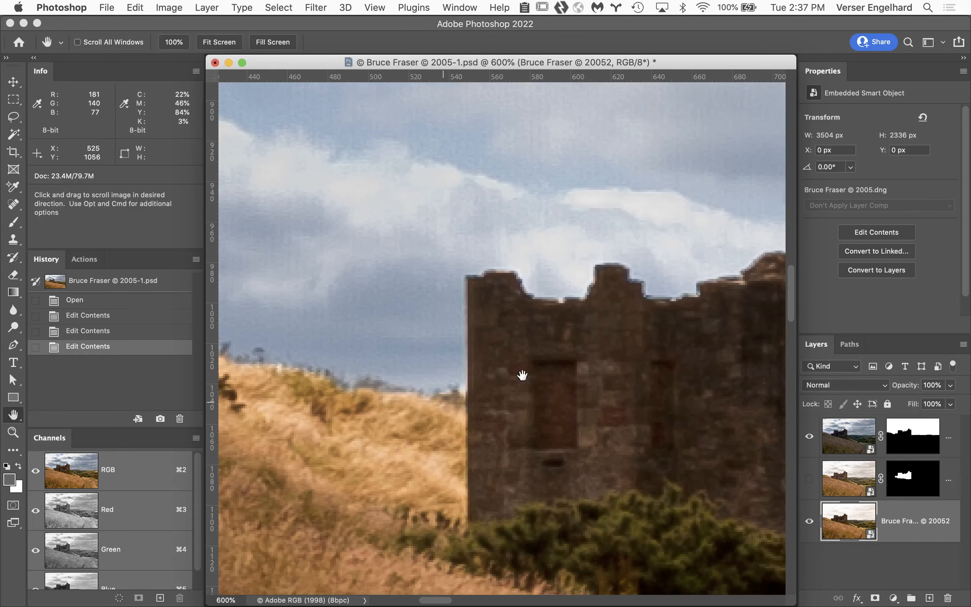
mouse_move(581, 360)
left_mouse_down()
mouse_move(439, 363)
mouse_move(430, 412)
mouse_move(399, 433)
left_mouse_up()
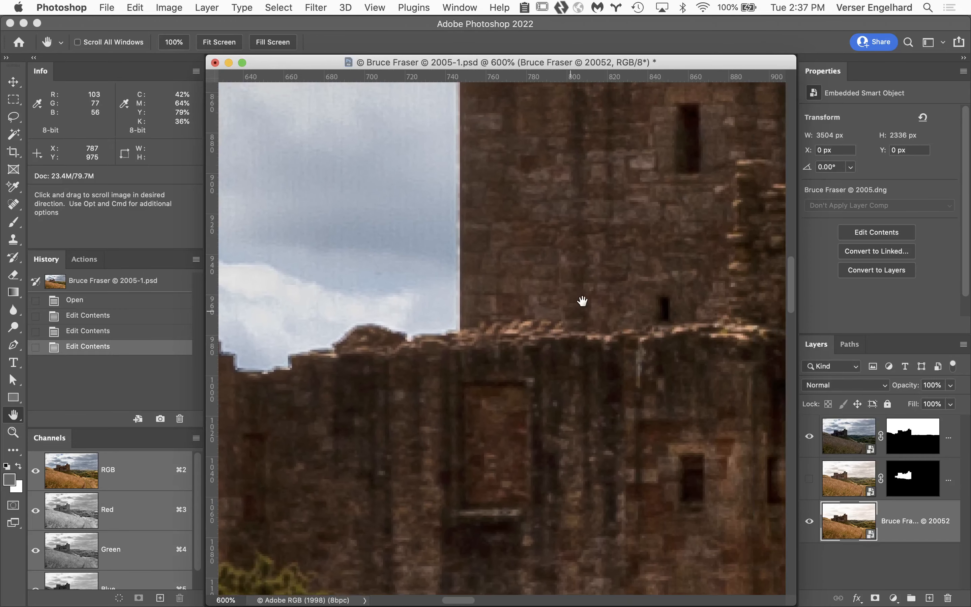
mouse_move(587, 291)
left_mouse_down()
mouse_move(522, 449)
mouse_move(494, 464)
mouse_move(381, 457)
left_mouse_up()
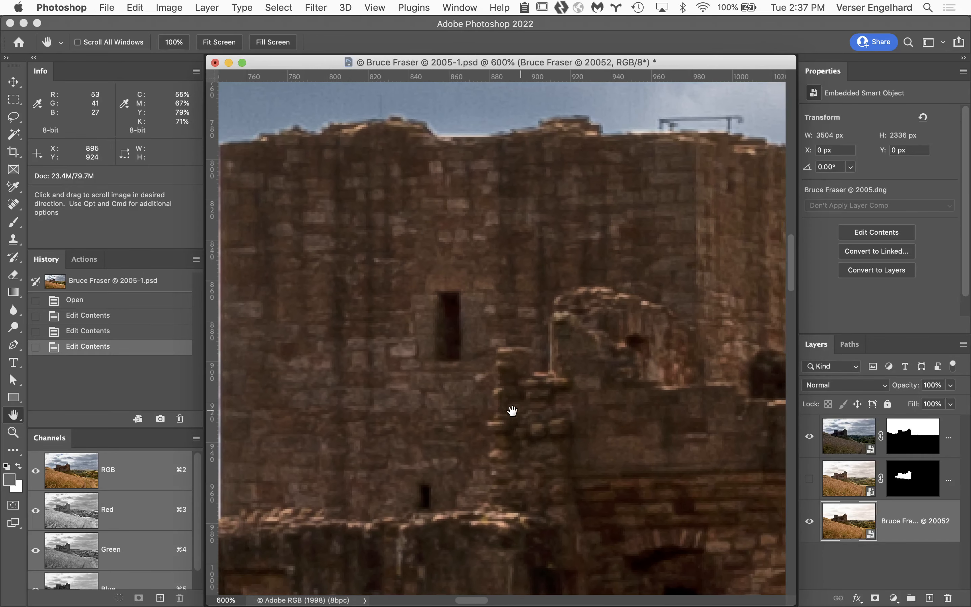
mouse_move(511, 410)
left_mouse_down()
mouse_move(365, 402)
mouse_move(397, 397)
mouse_move(418, 494)
left_mouse_up()
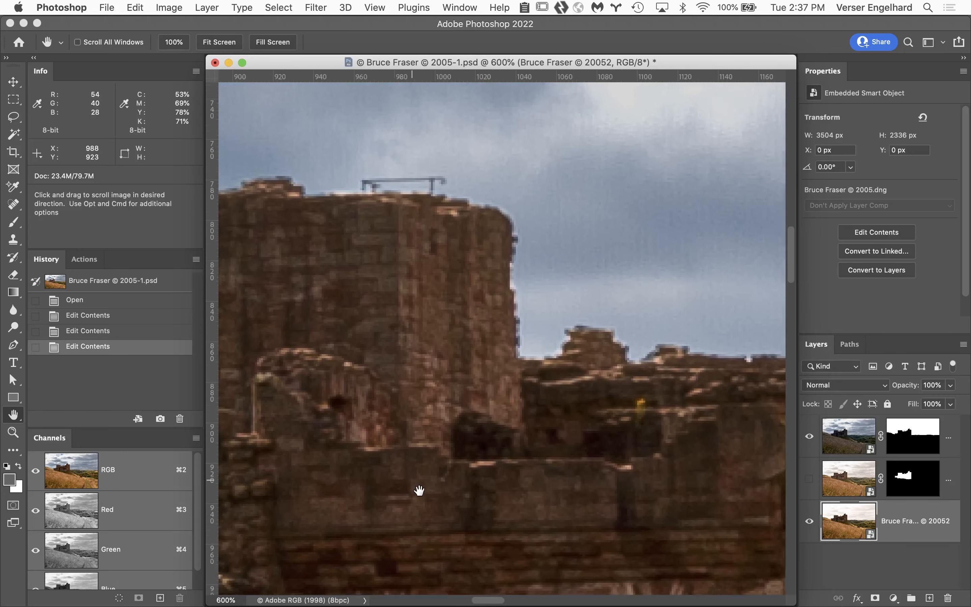
mouse_move(462, 321)
left_mouse_down()
mouse_move(525, 404)
mouse_move(570, 405)
left_mouse_up()
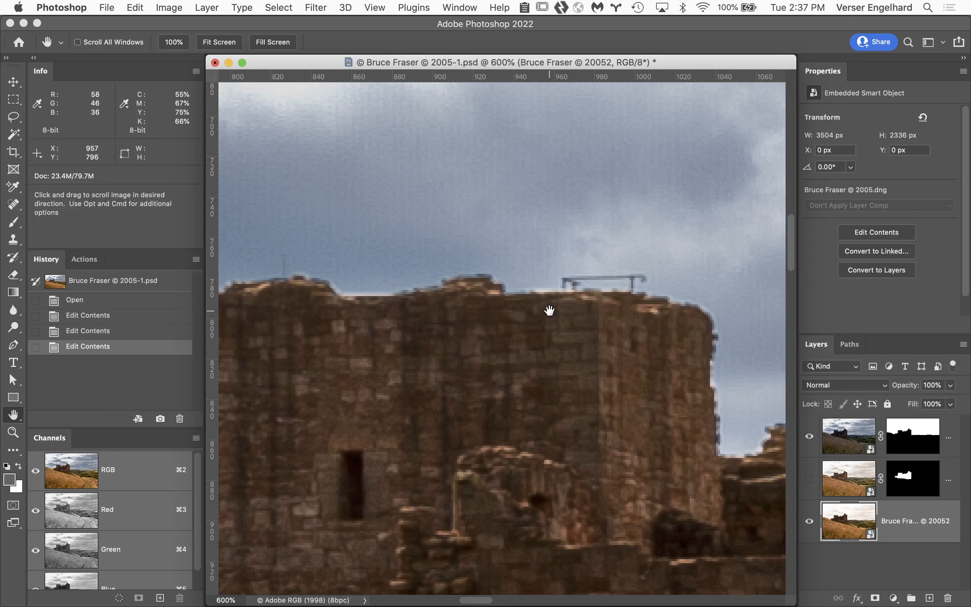
left_click_drag(370, 306, 466, 299)
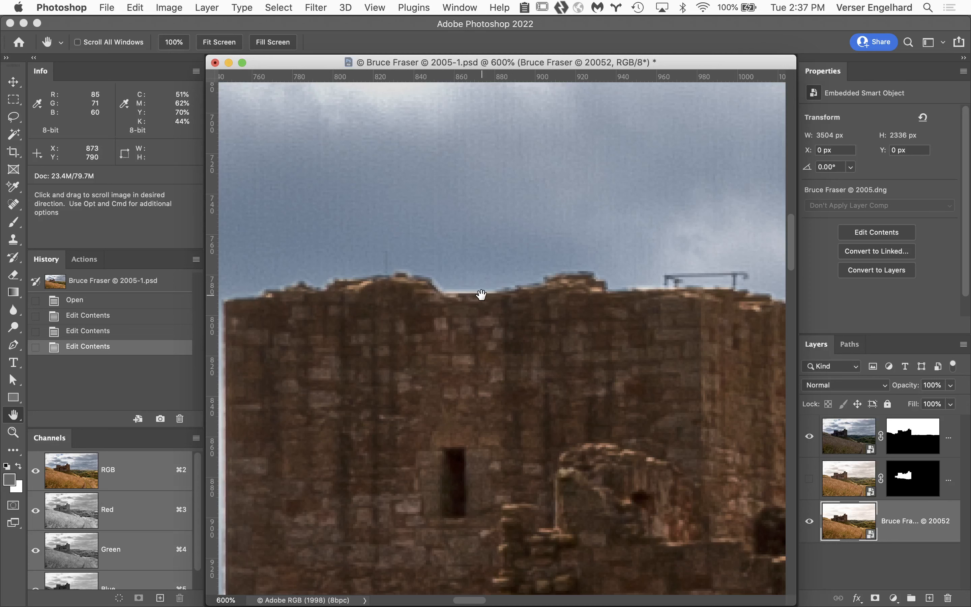
scroll(482, 294, "right", 5)
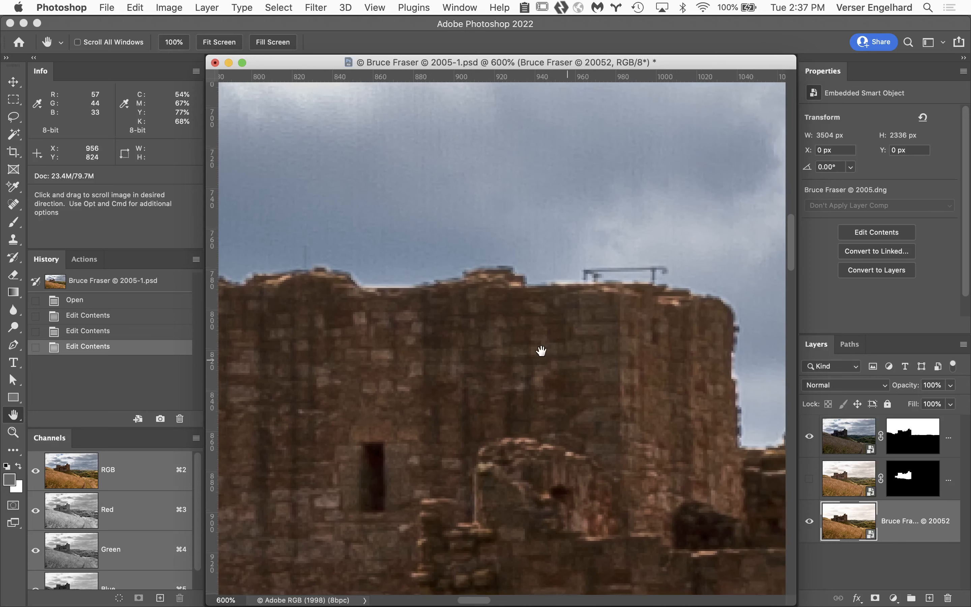
scroll(541, 350, "right", 5)
scroll(540, 350, "down", 2)
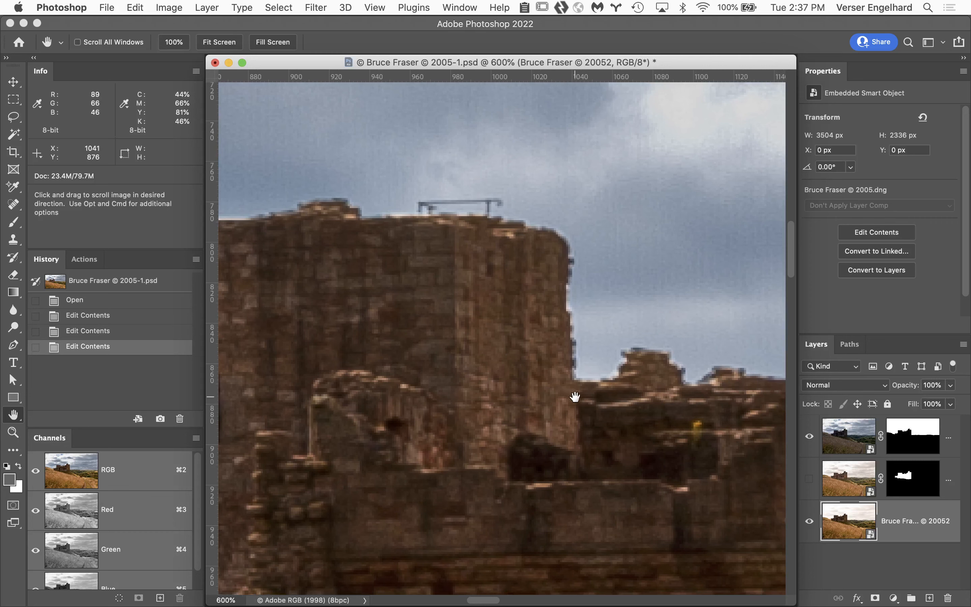
Step: Examine the castle's towers and jagged ruins across to its far wall at 600% for remaining fringing against the sky
left_click_drag(575, 397, 338, 329)
left_click_drag(436, 326, 239, 327)
left_click_drag(406, 309, 176, 303)
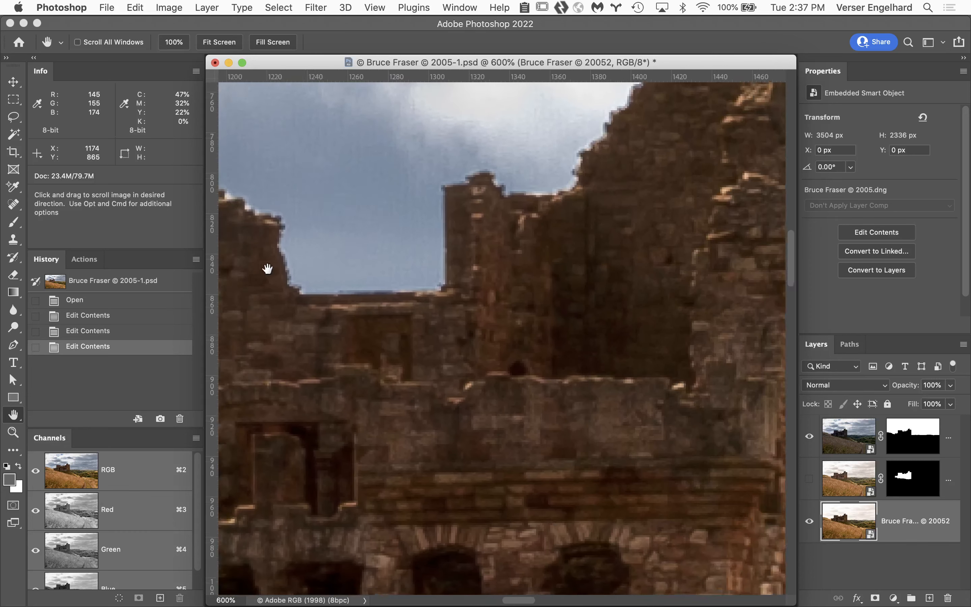
left_click_drag(268, 269, 493, 241)
left_click_drag(455, 276, 247, 325)
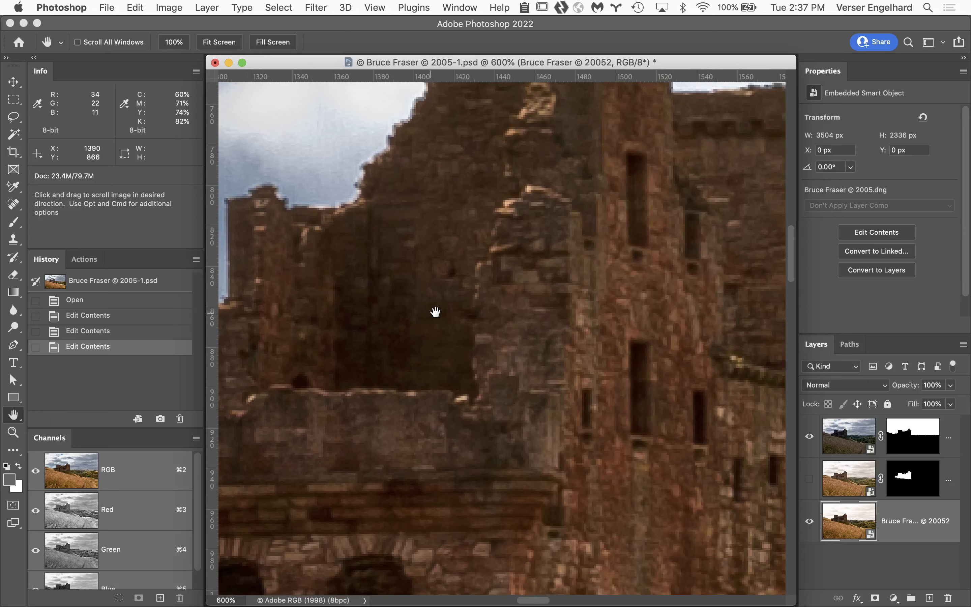
left_click_drag(435, 312, 113, 347)
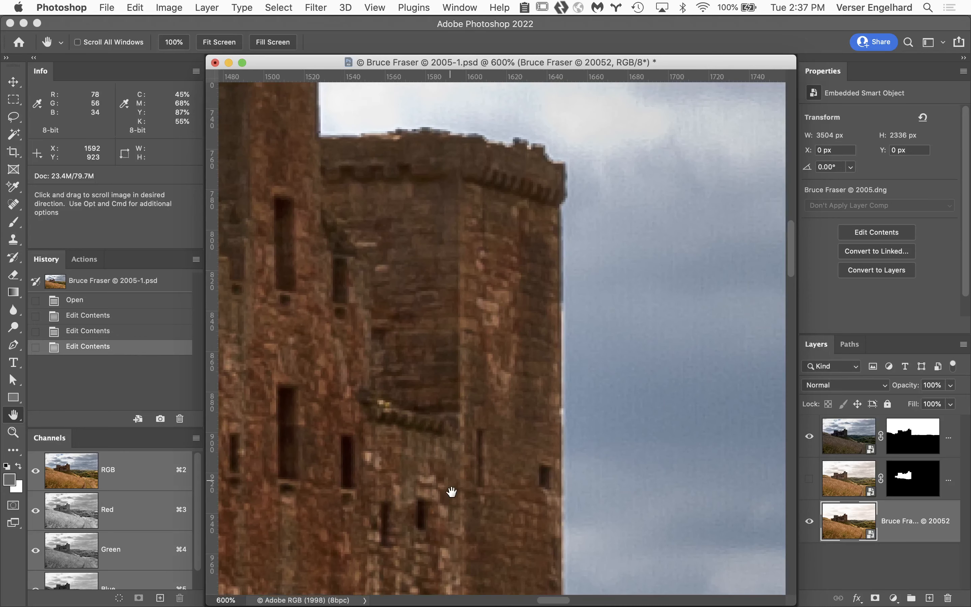
left_click_drag(451, 491, 224, 412)
left_click_drag(421, 558, 325, 364)
Step: Inspect the distant tree line and hilltops beyond the castle at 600% for light or dark edges along the sky mask
left_click_drag(418, 453, 456, 308)
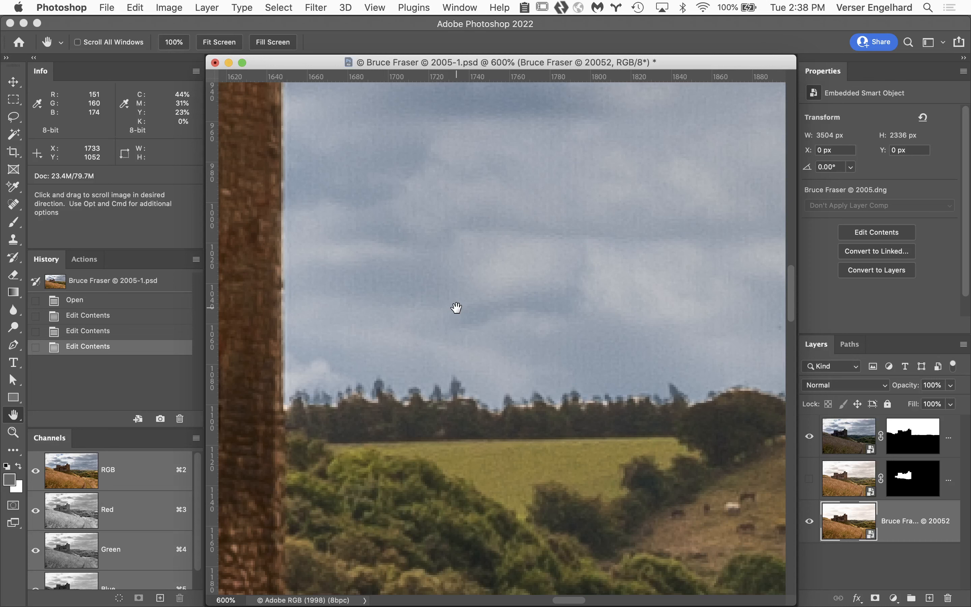
left_click_drag(609, 323, 373, 286)
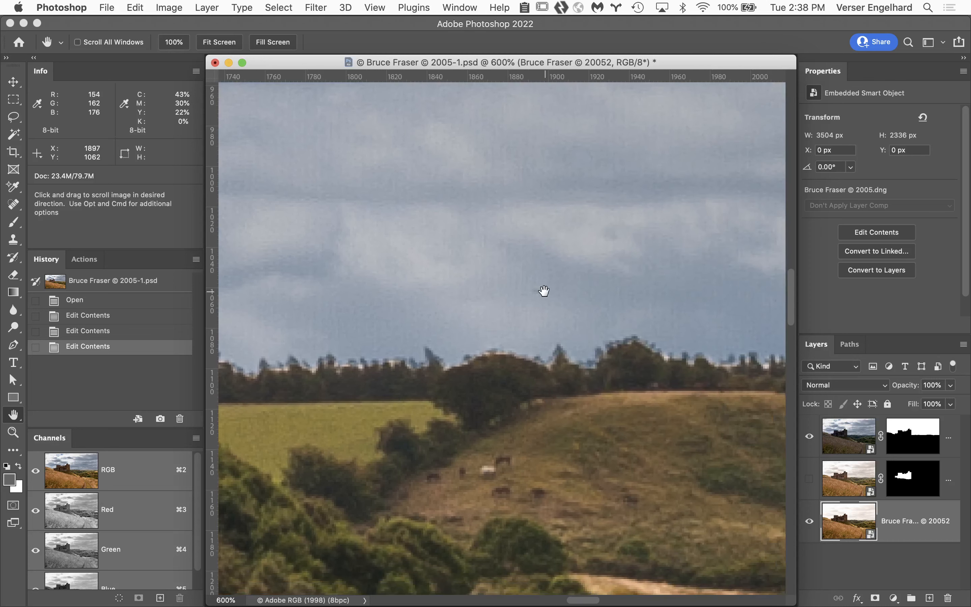
left_click_drag(542, 288, 371, 318)
left_click_drag(462, 315, 223, 325)
left_click_drag(329, 327, 171, 324)
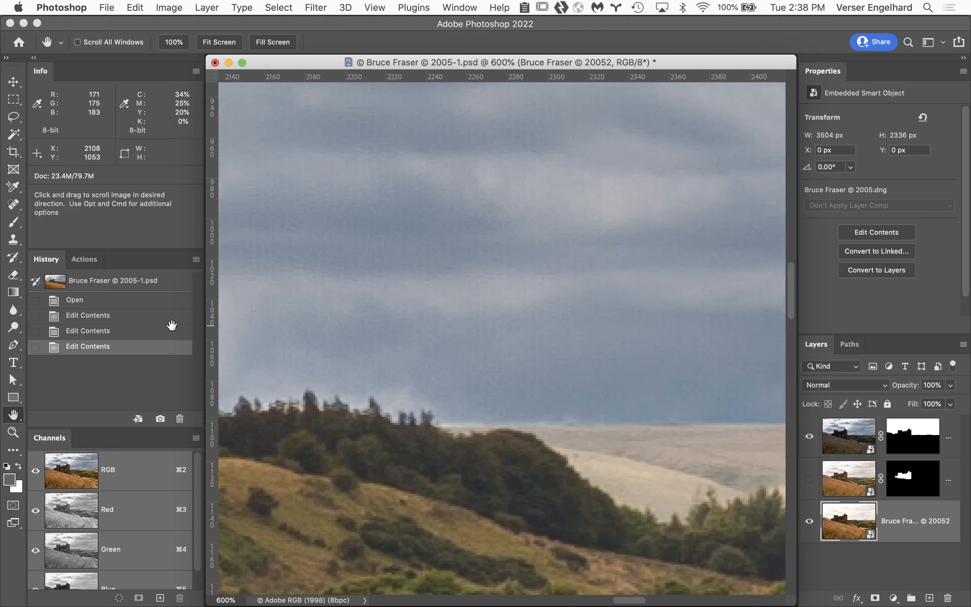
left_click_drag(329, 344, 141, 329)
left_click_drag(283, 341, 17, 340)
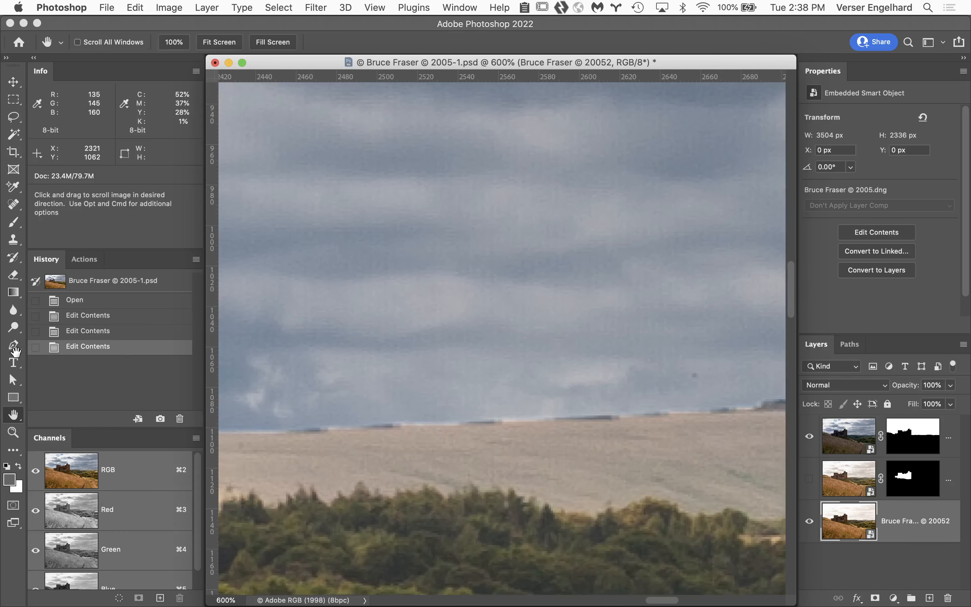
left_click_drag(418, 353, 433, 310)
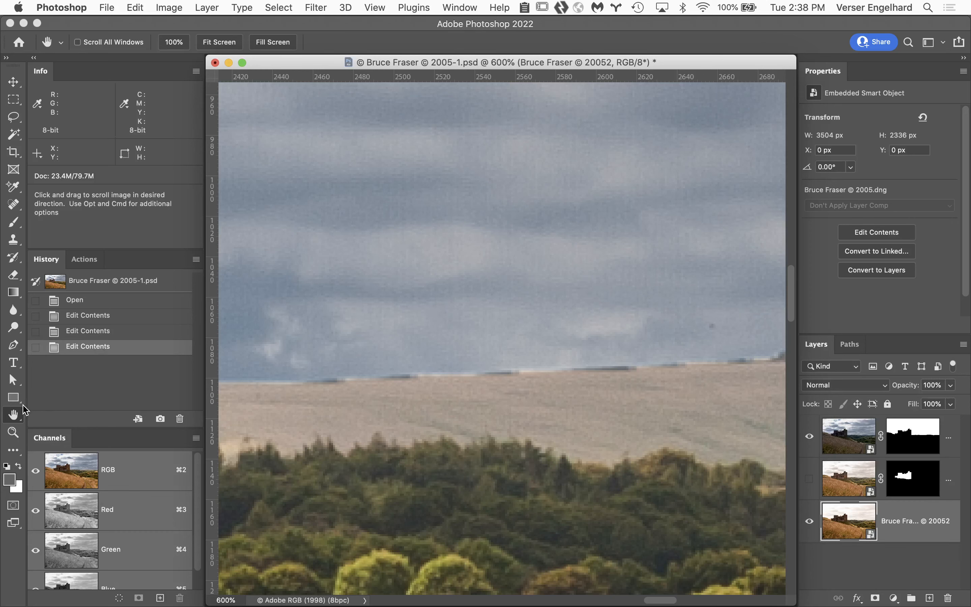
Step: Activate the sky layer's mask for editing
double_click(14, 415)
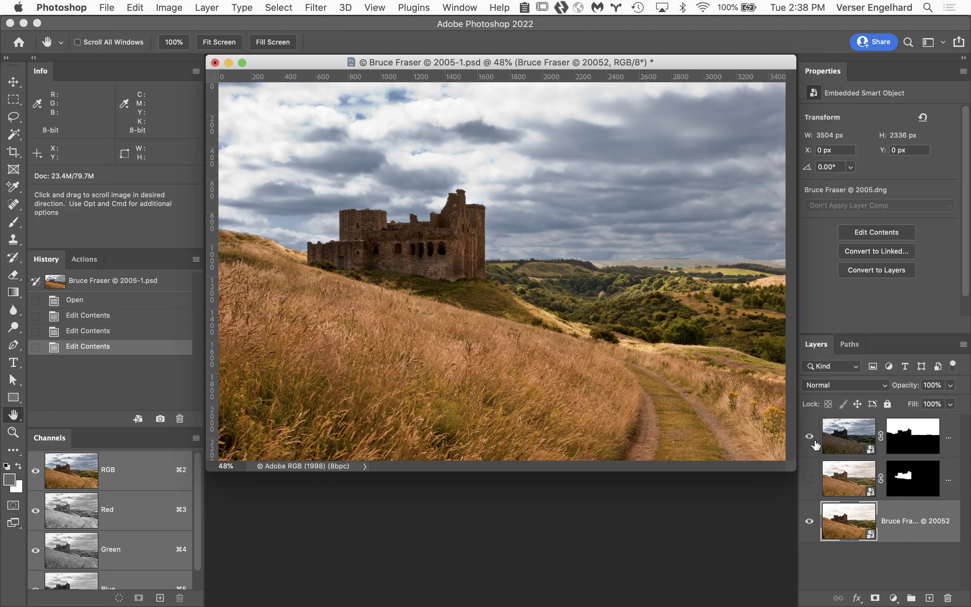
left_click(854, 435)
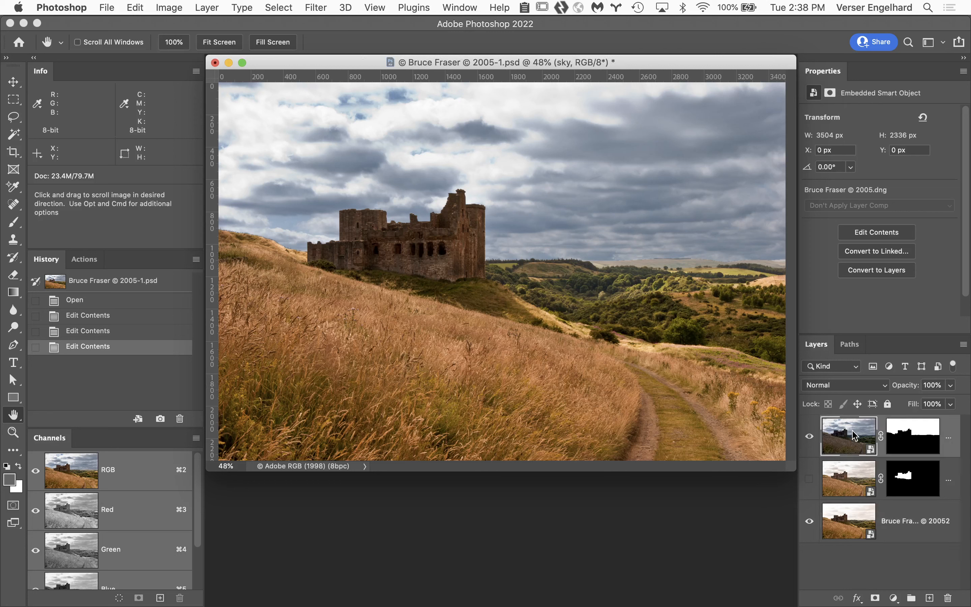
left_click(919, 433)
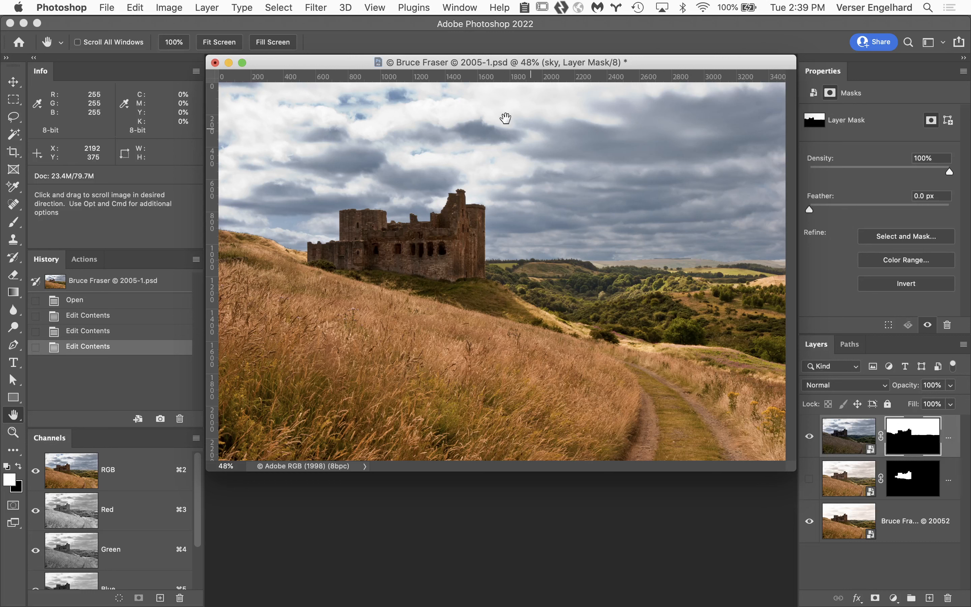
left_click(276, 6)
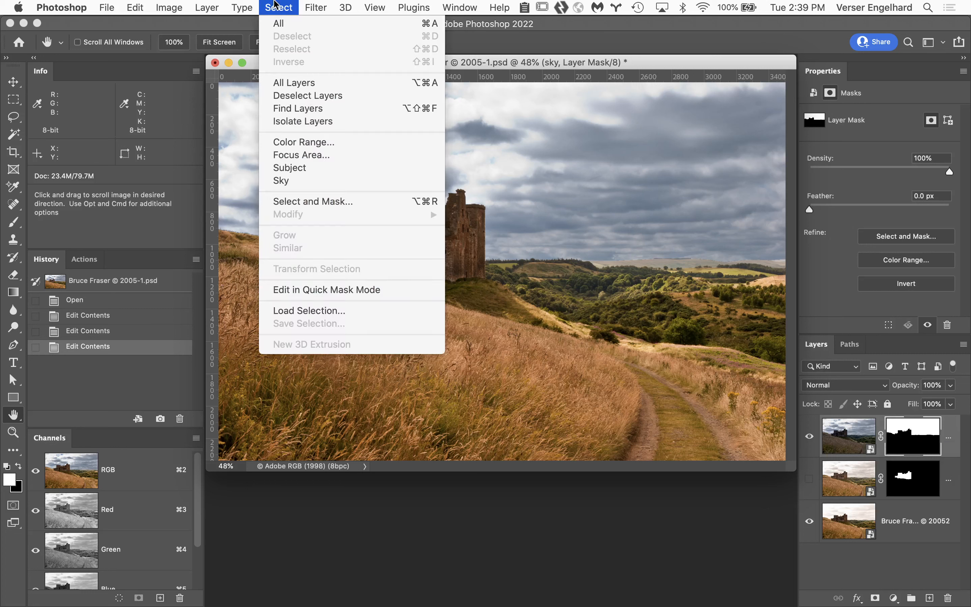
left_click(328, 207)
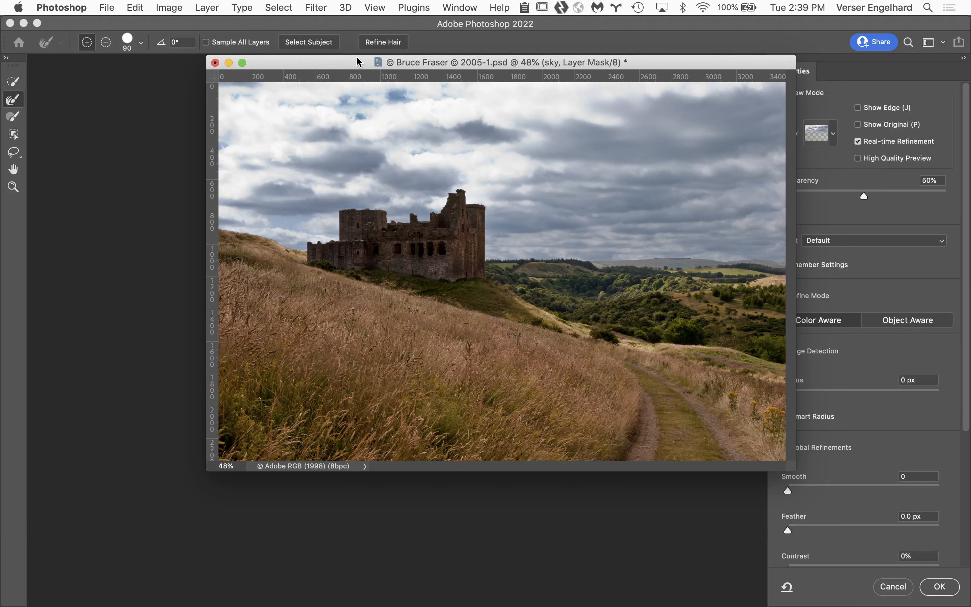
key("Escape")
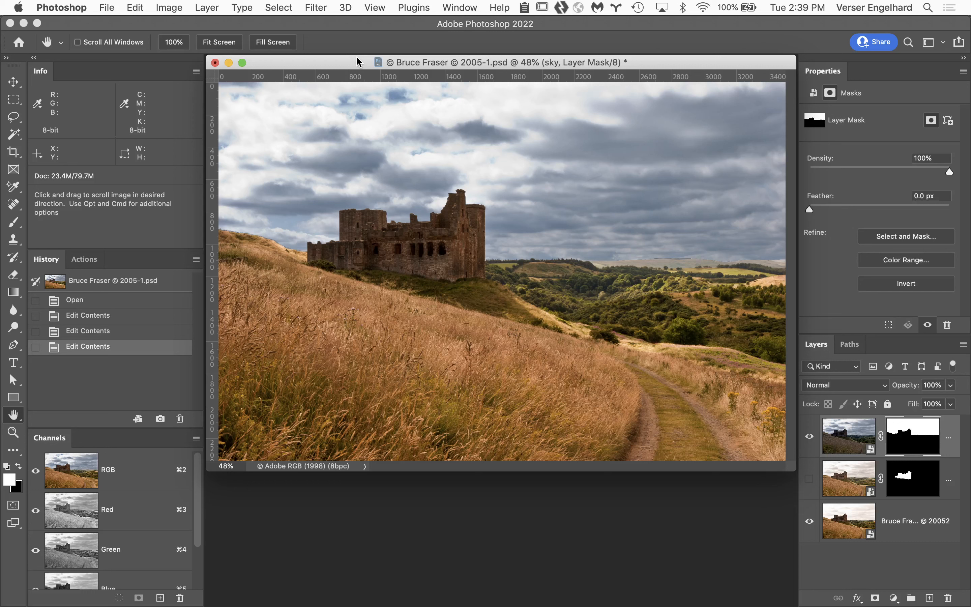
Step: Open the sky layer's mask in the Refine Mask dialog and set its preview view to On Layers
left_click(278, 7)
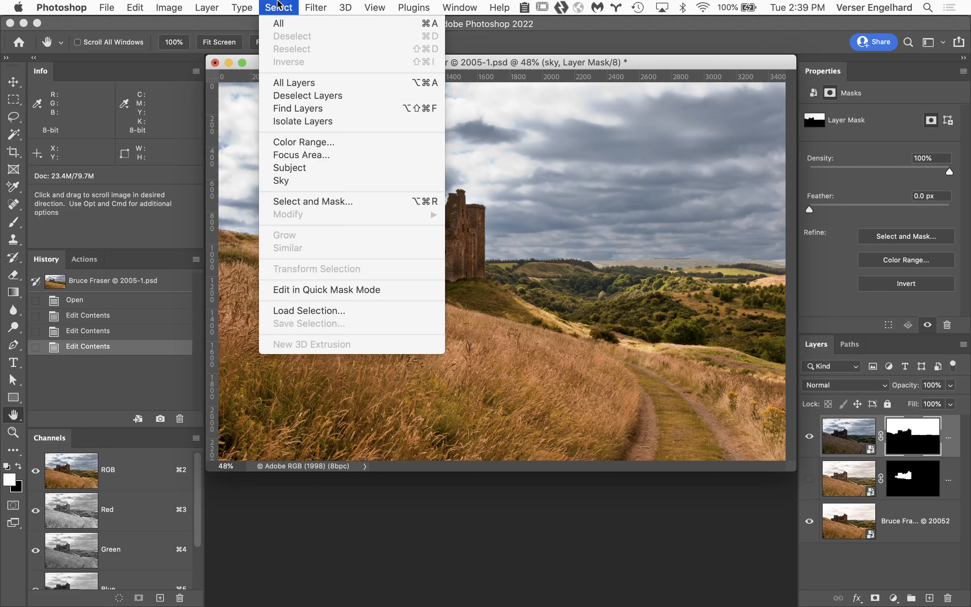
left_click(332, 203)
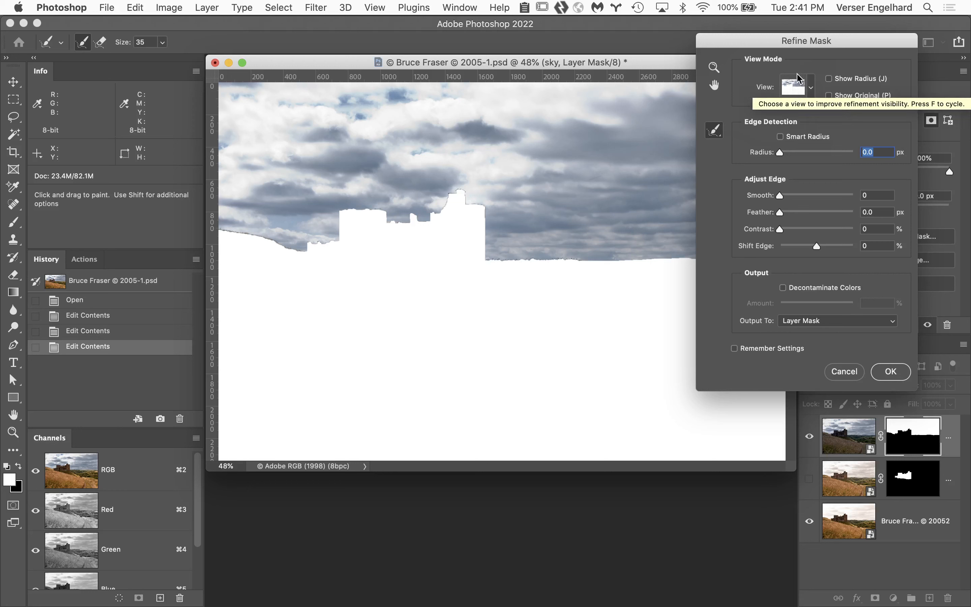
left_click_drag(830, 43, 816, 62)
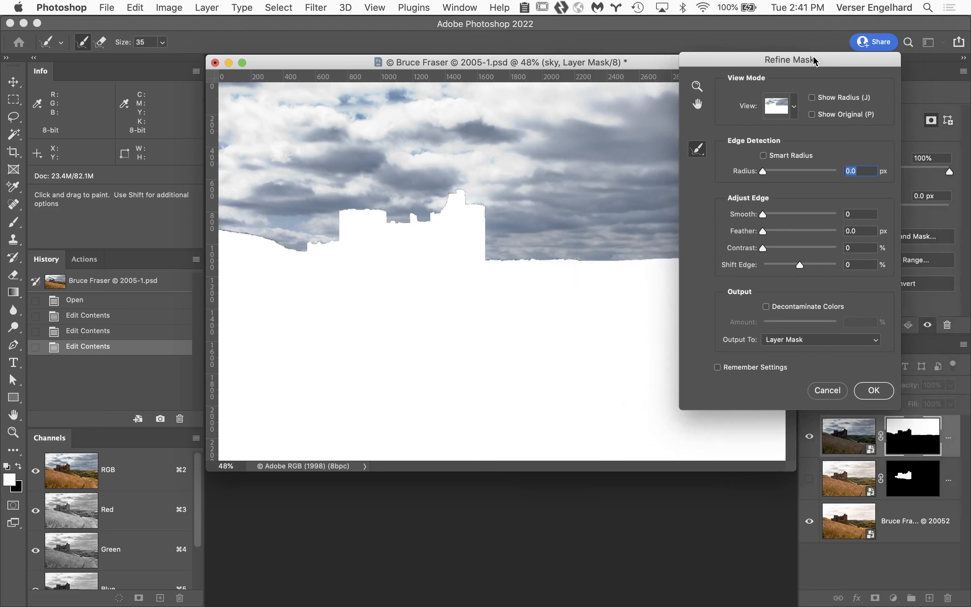
left_click(796, 110)
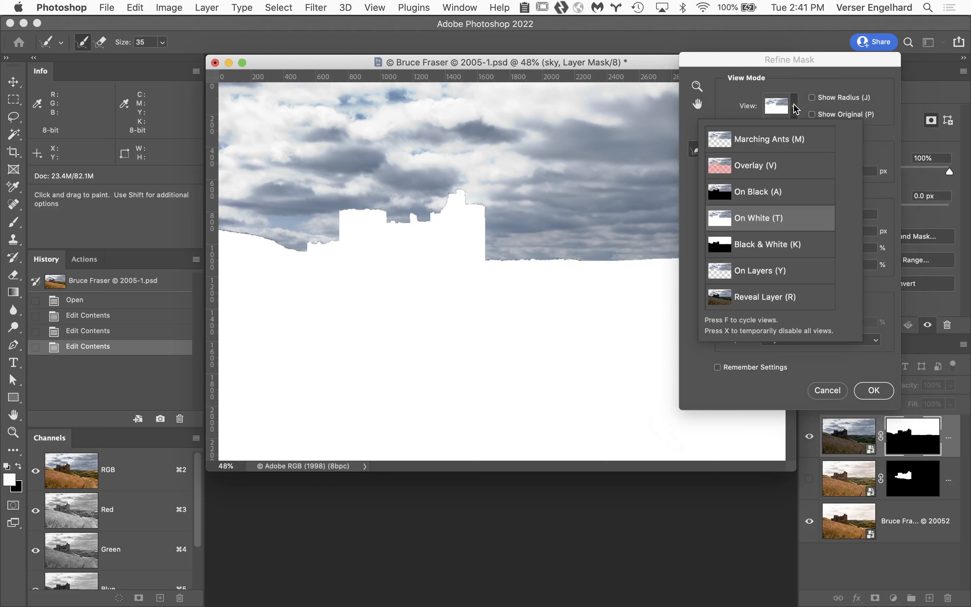
left_click(798, 271)
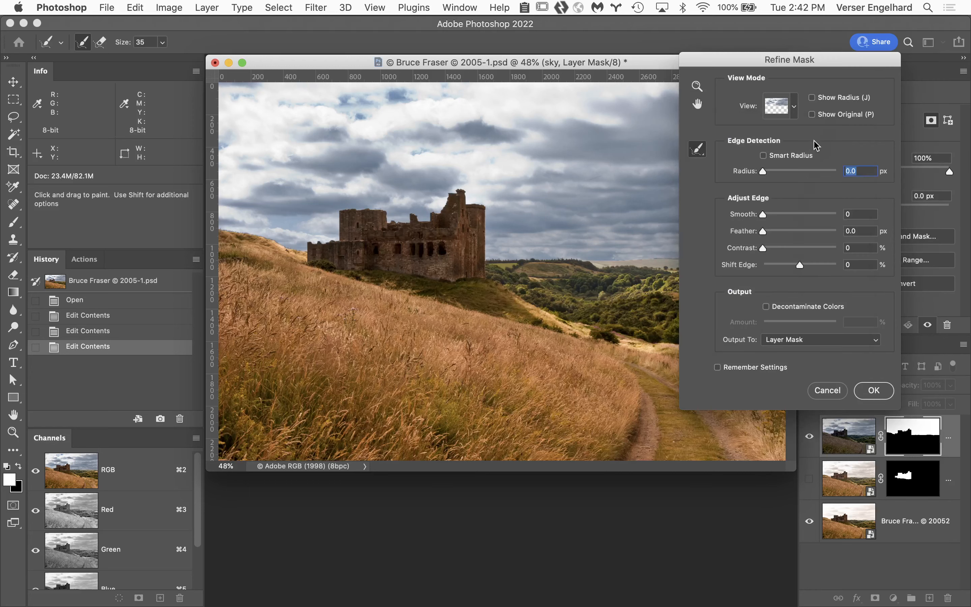
left_click(795, 111)
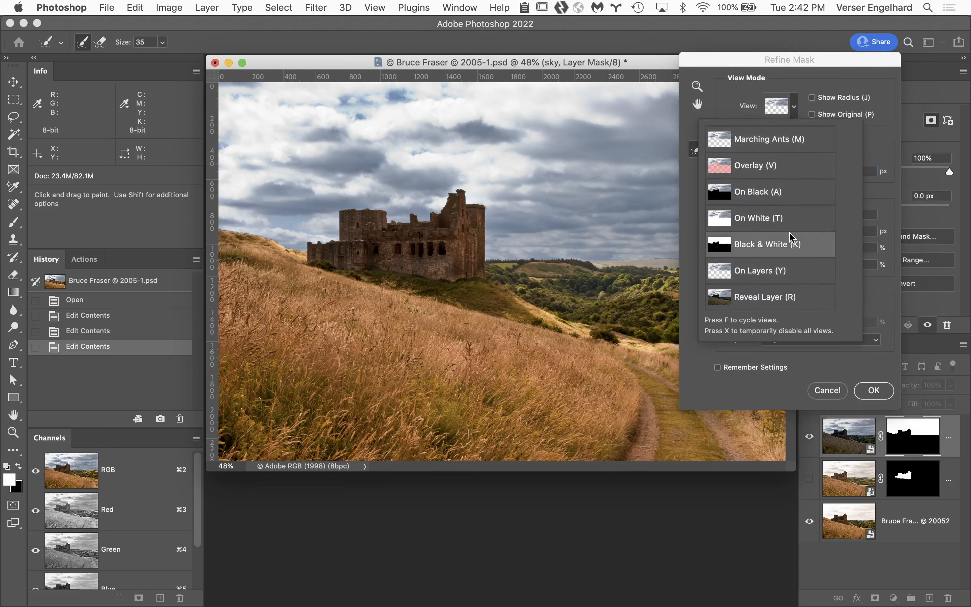
left_click(787, 274)
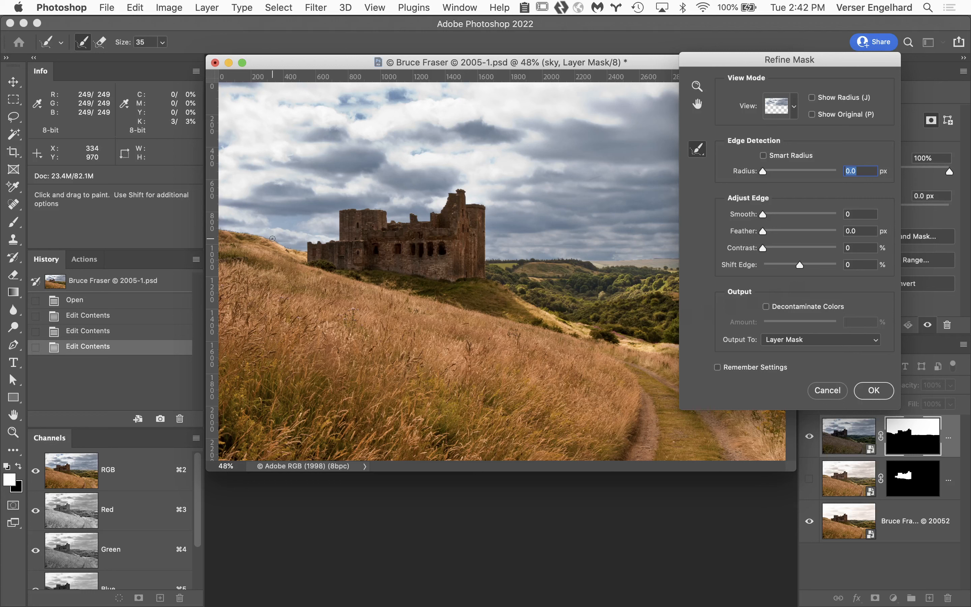
Step: Inspect the sky mask's edge along the grassy hillside beside the castle at 200%, keeping the Refine Mask dialog clear of it
key("super+space")
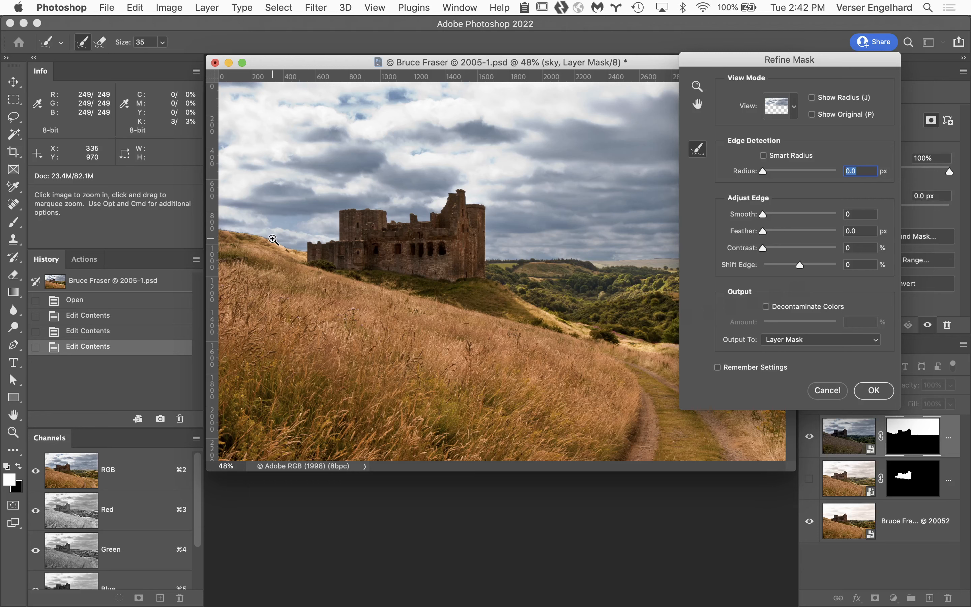
left_click(273, 240)
left_click(272, 257)
left_click(290, 304)
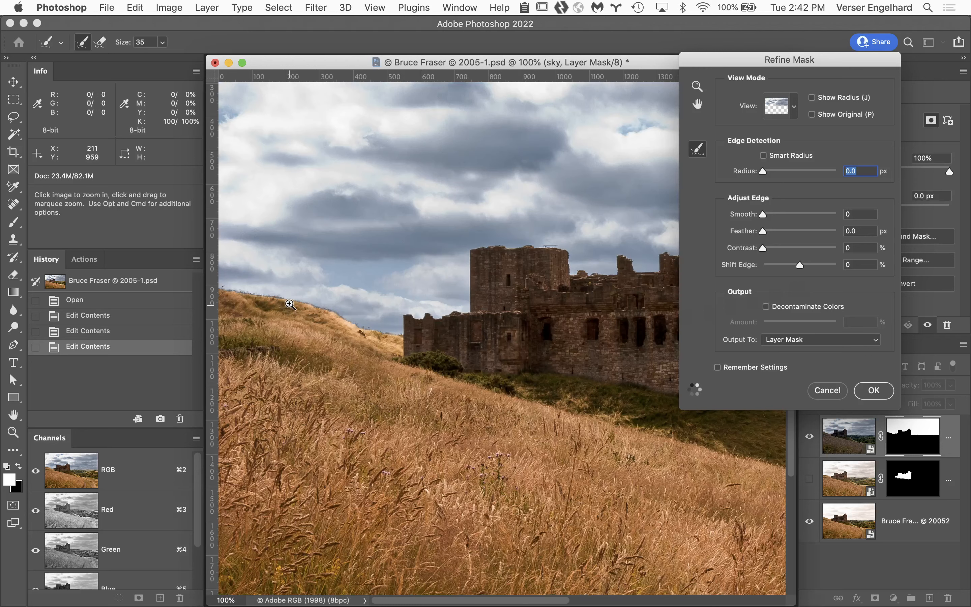
left_click(290, 304)
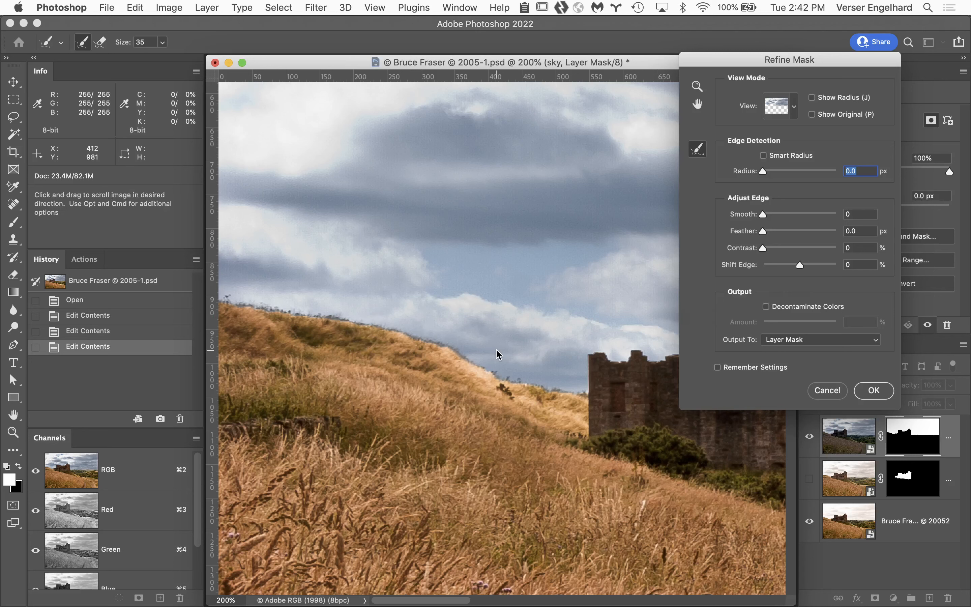
mouse_move(498, 353)
left_mouse_down()
mouse_move(460, 300)
mouse_move(472, 297)
mouse_move(453, 284)
left_mouse_up()
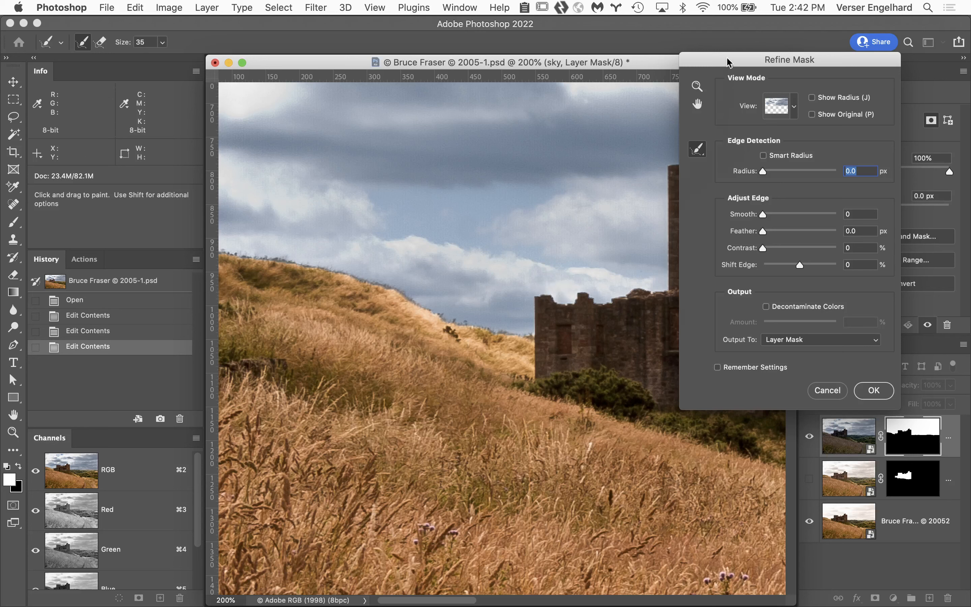
left_click_drag(730, 63, 749, 61)
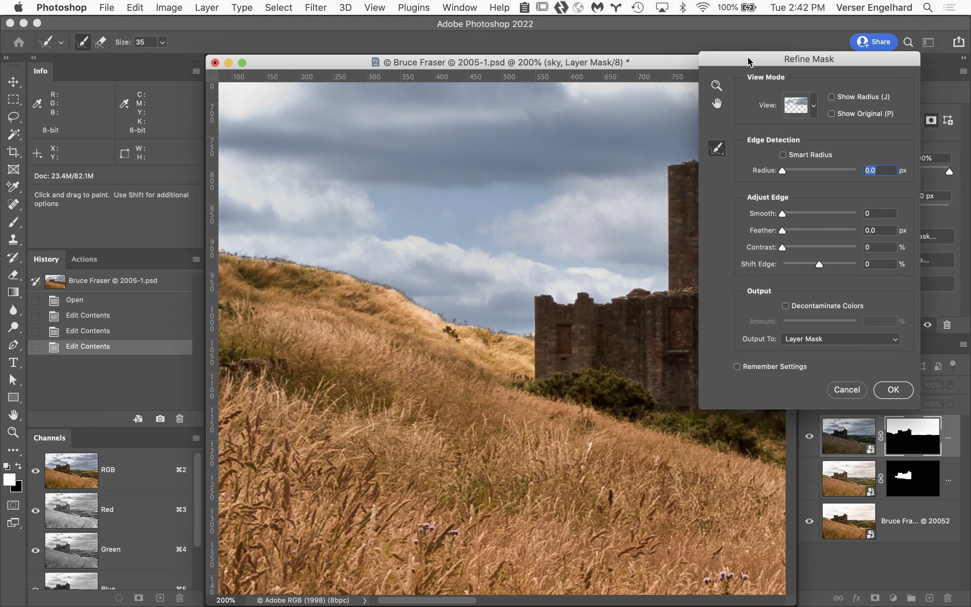
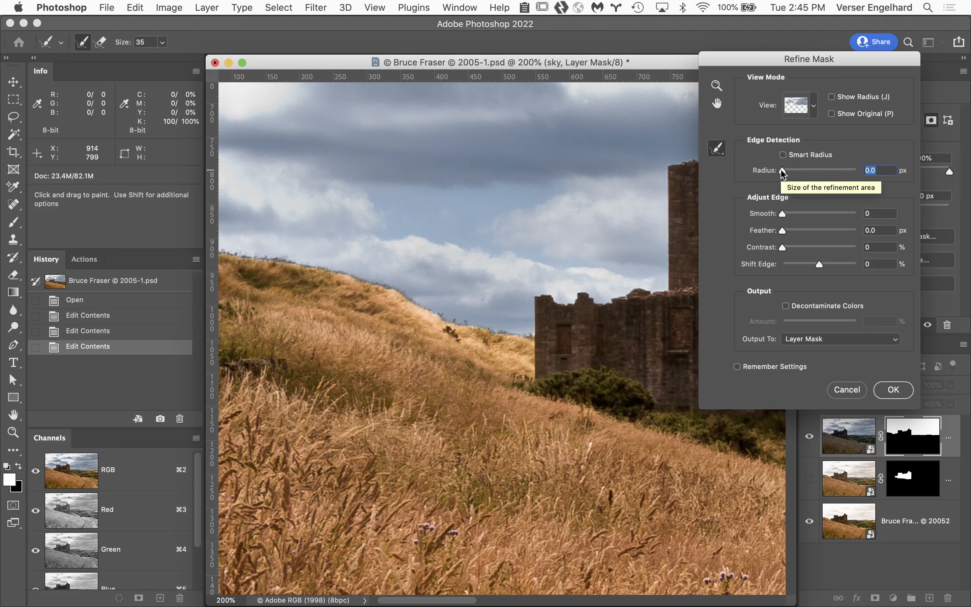
Step: Raise the Edge Detection radius to 9.8 px, show the refinement area, and try a radius of 37.5 px
left_click_drag(783, 174, 813, 174)
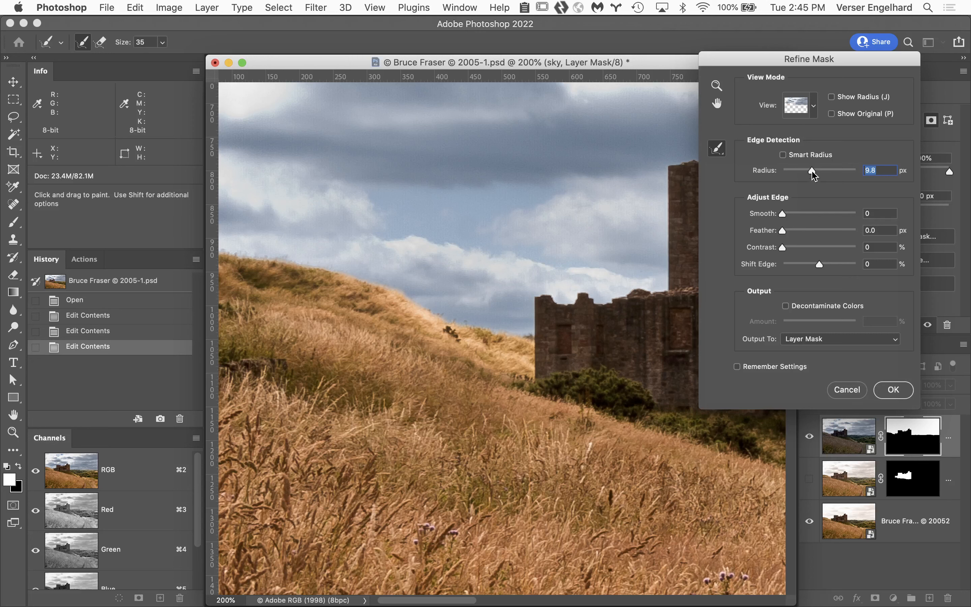
left_click(831, 98)
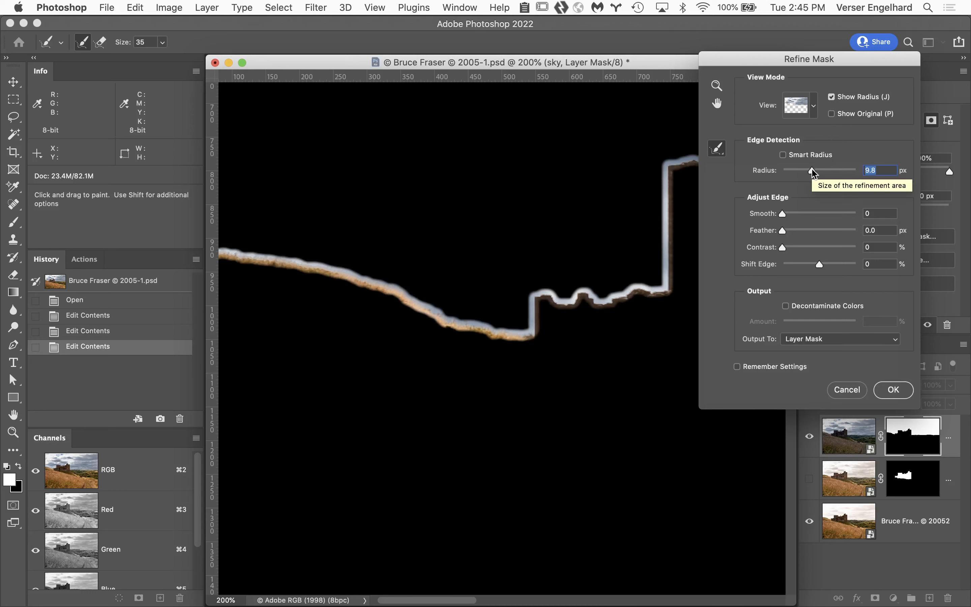
left_click_drag(812, 172, 824, 174)
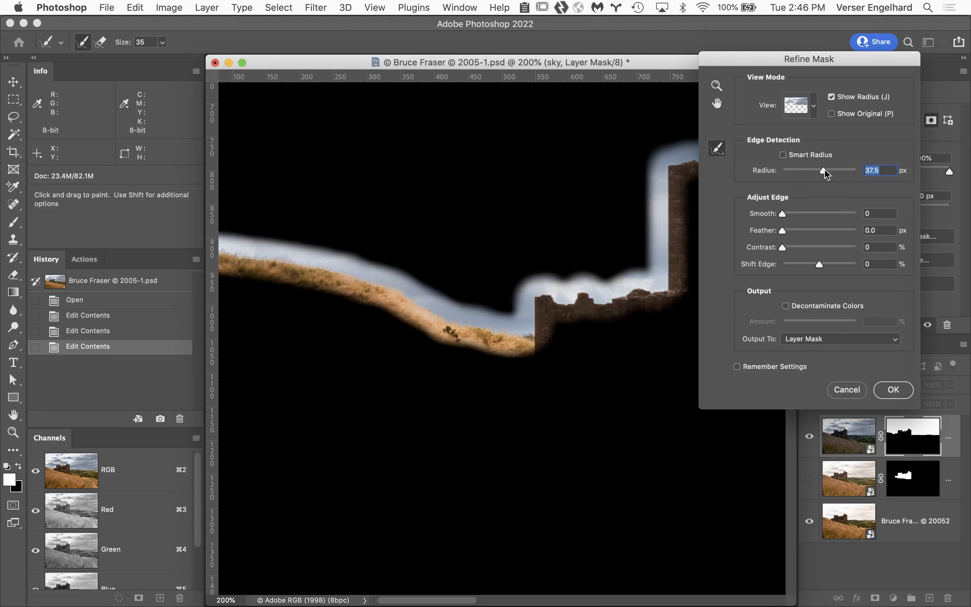
left_click(825, 170)
Step: Try Edge Detection radii of 0.8, 2.2 and 30.8 px with the refinement area displayed, ending with it hidden
left_click_drag(823, 169, 728, 170)
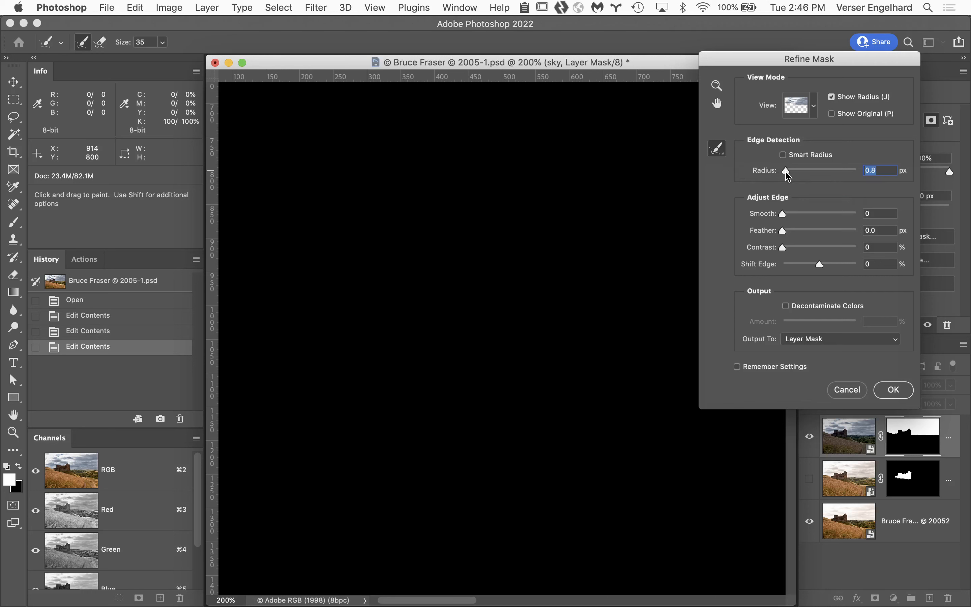
left_click_drag(783, 173, 793, 179)
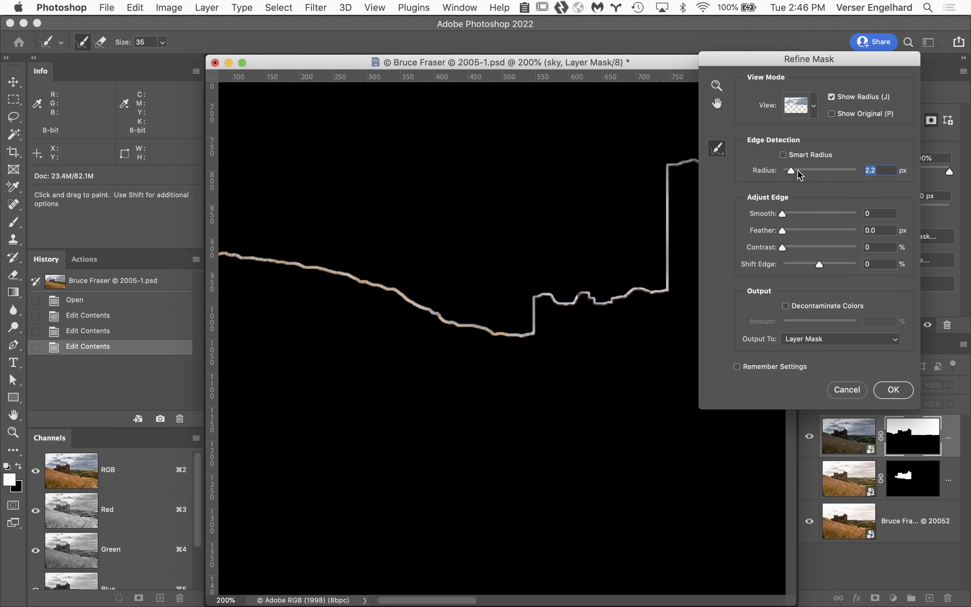
left_click_drag(792, 174, 821, 175)
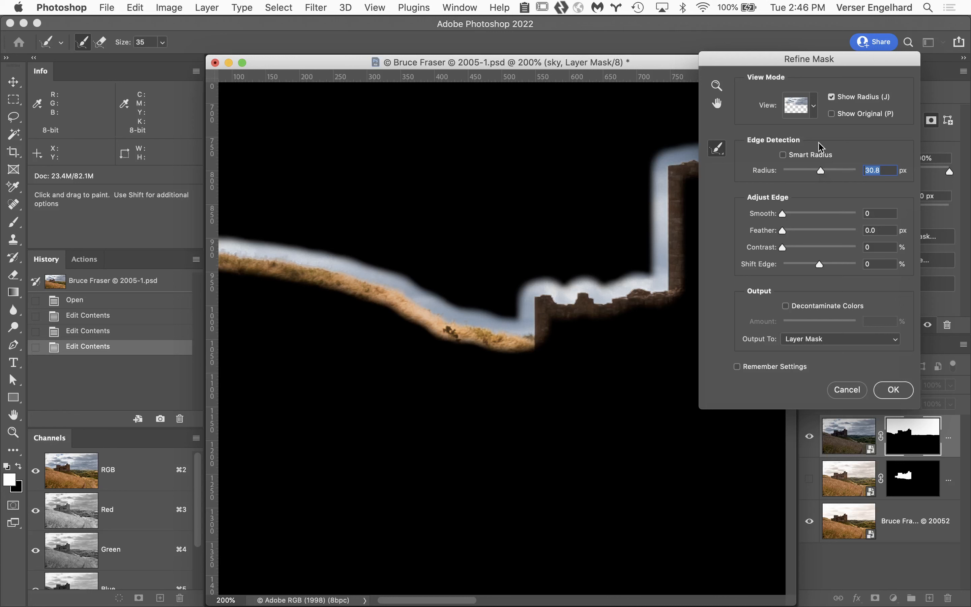
left_click(832, 98)
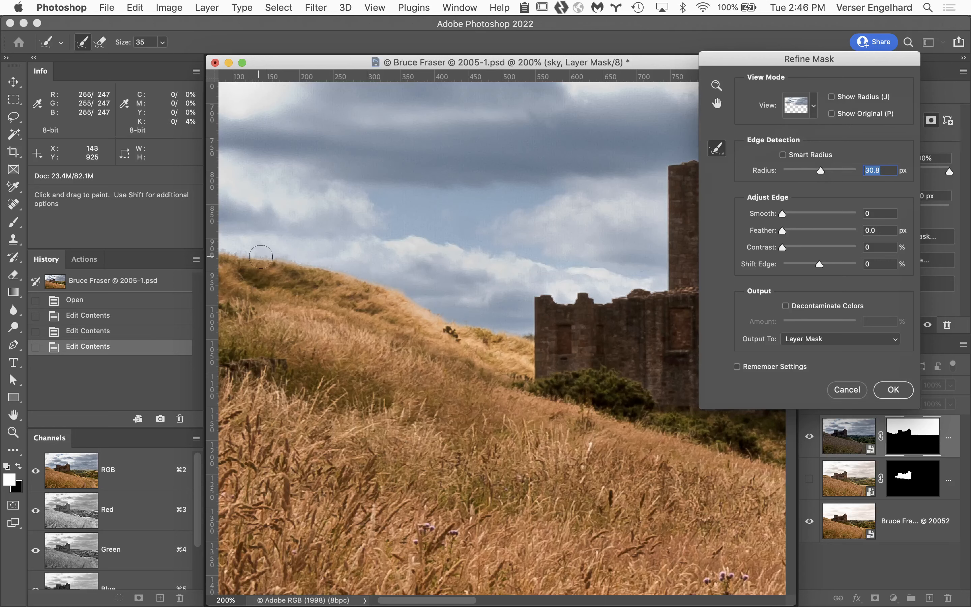
Step: Compare the original mask with the refined mask around the castle tower at 200%, and examine the tower's top edge at 400%
key("space")
left_click_drag(560, 315, 393, 399)
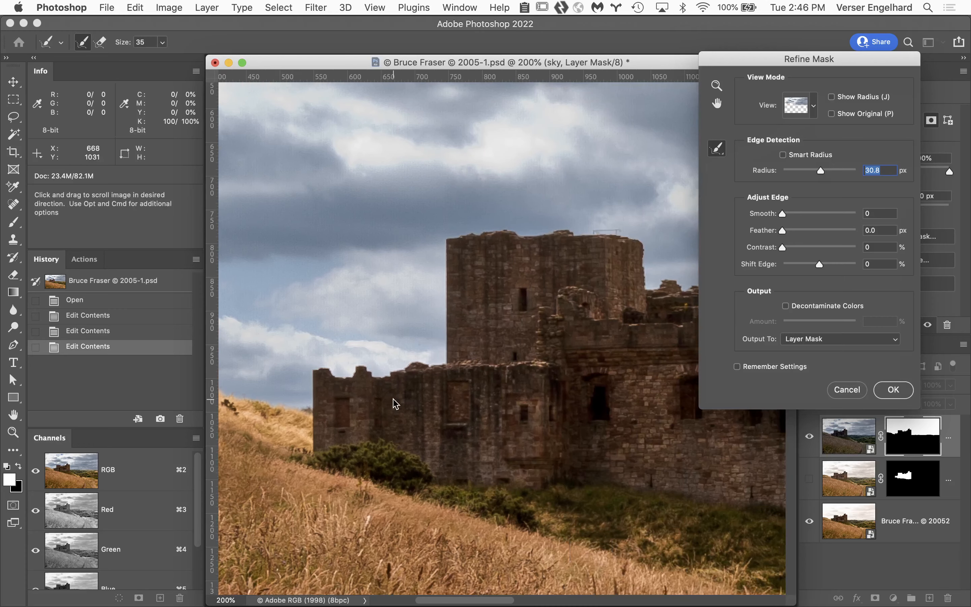
left_click_drag(556, 353, 477, 362)
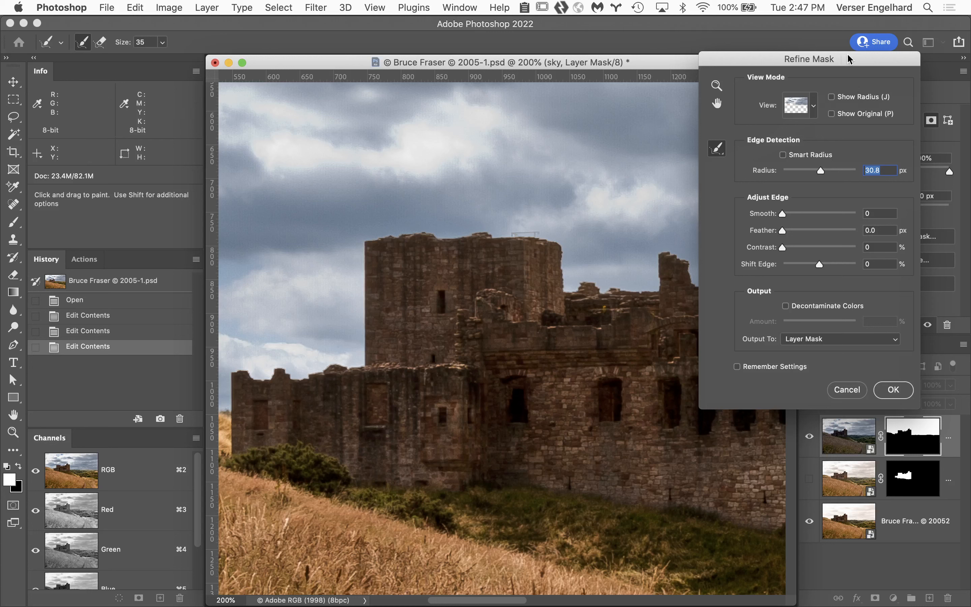
left_click(831, 114)
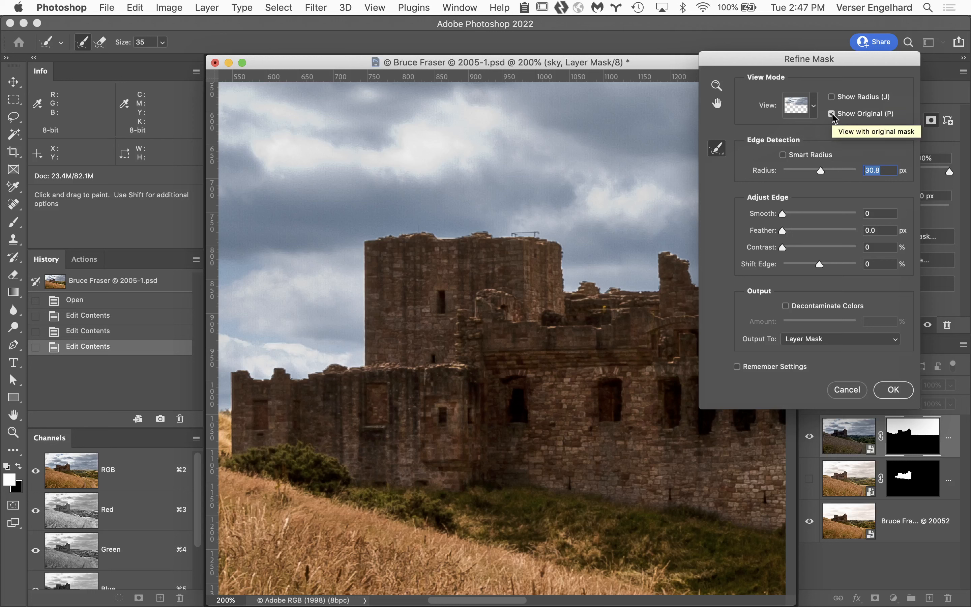
left_click(831, 114)
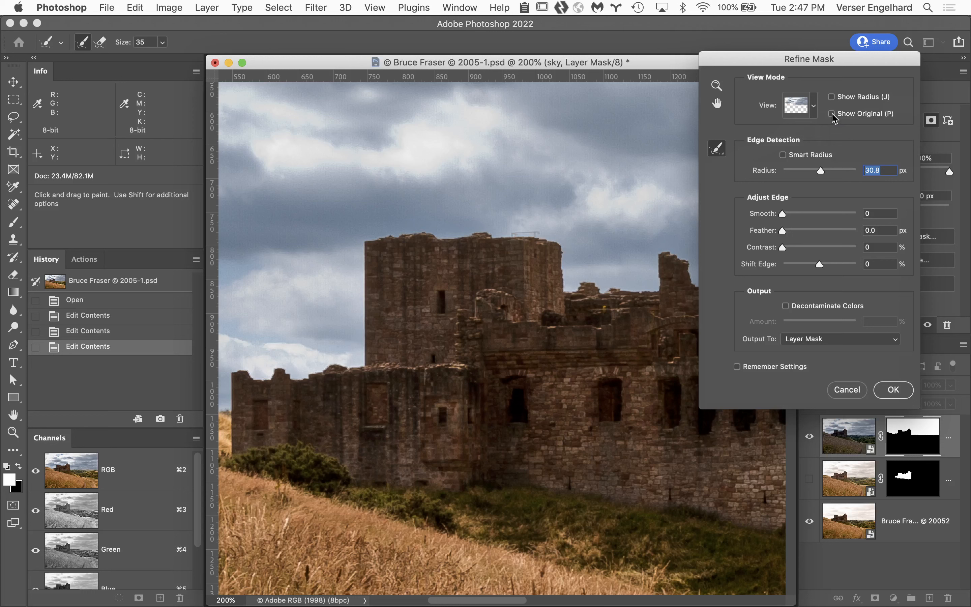
left_click(832, 114)
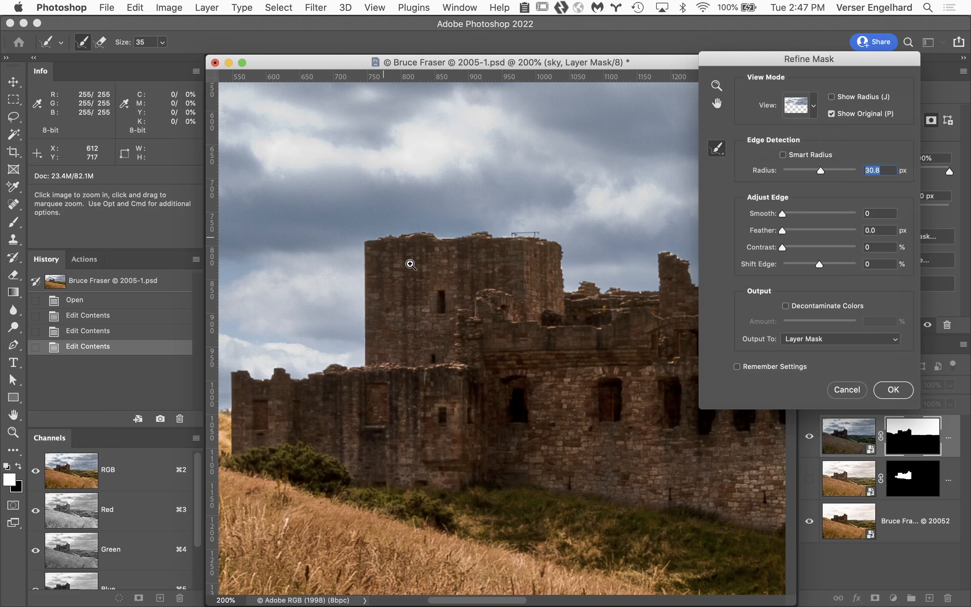
left_click(442, 237)
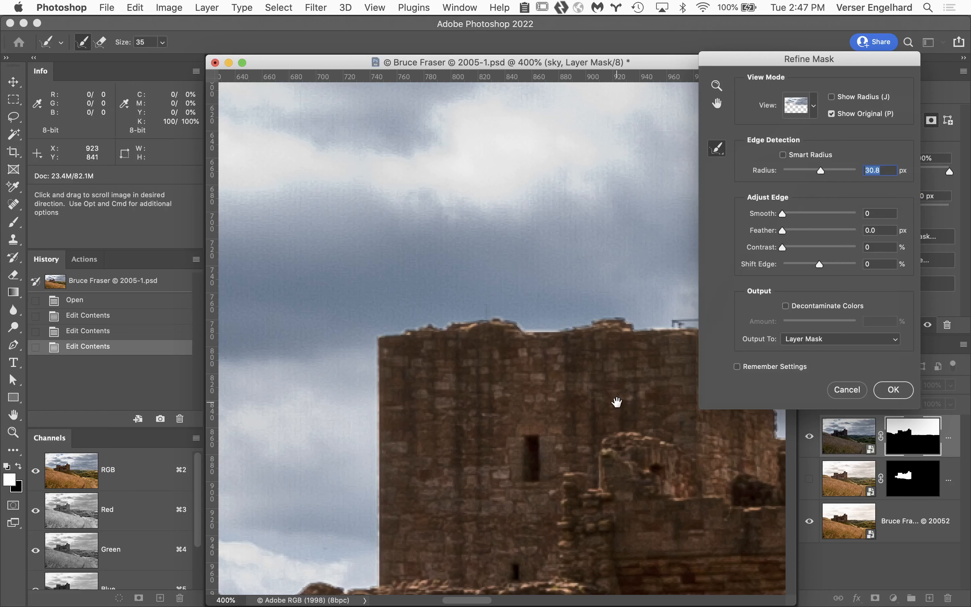
left_click_drag(617, 403, 509, 364)
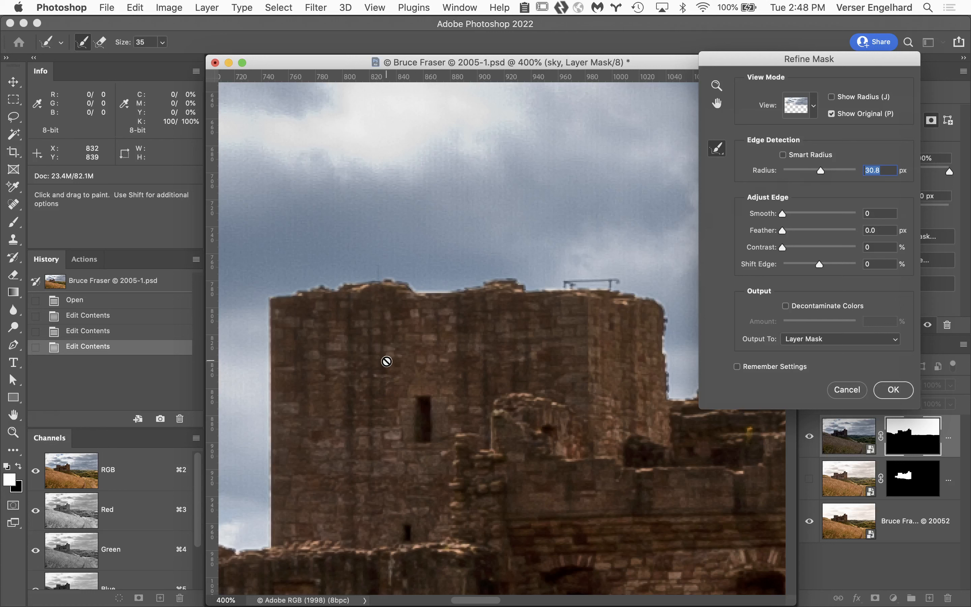
Step: Review the mask edge across the whole castle at 66.7%, and examine the tower's skyline at 300%
key("super+space")
key("alt+super+space")
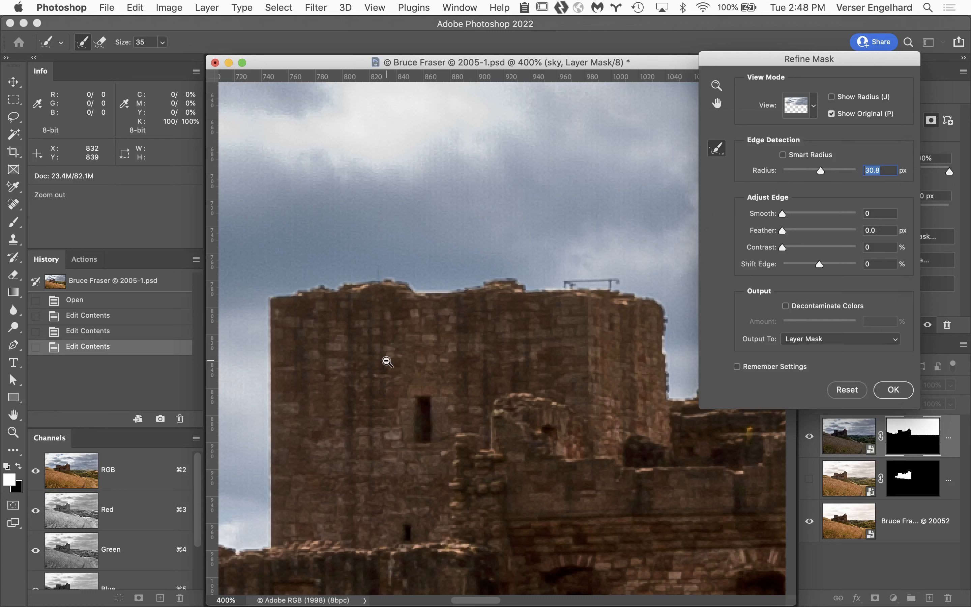
left_click(448, 345)
left_click(472, 383)
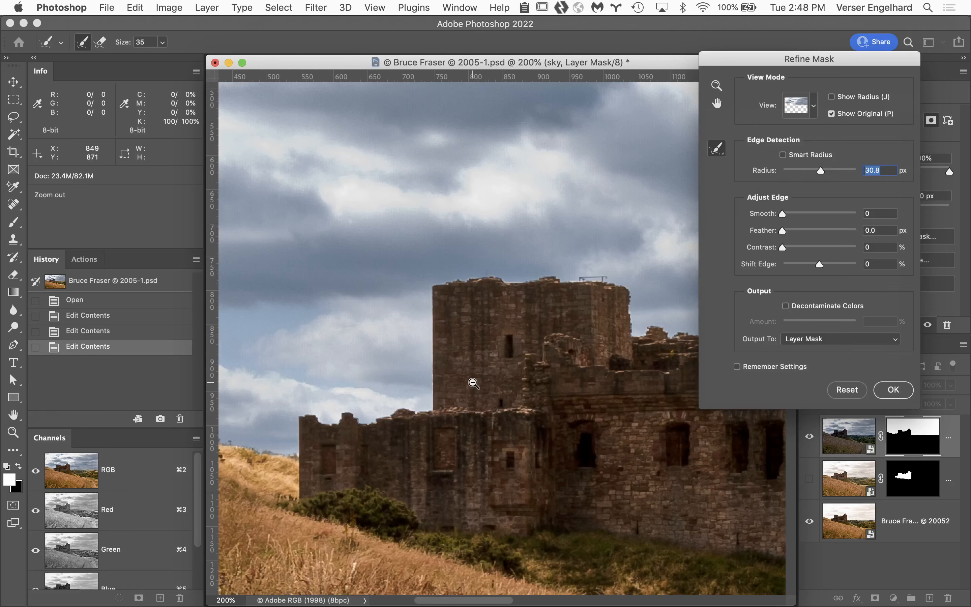
left_click(542, 400)
left_click(542, 399)
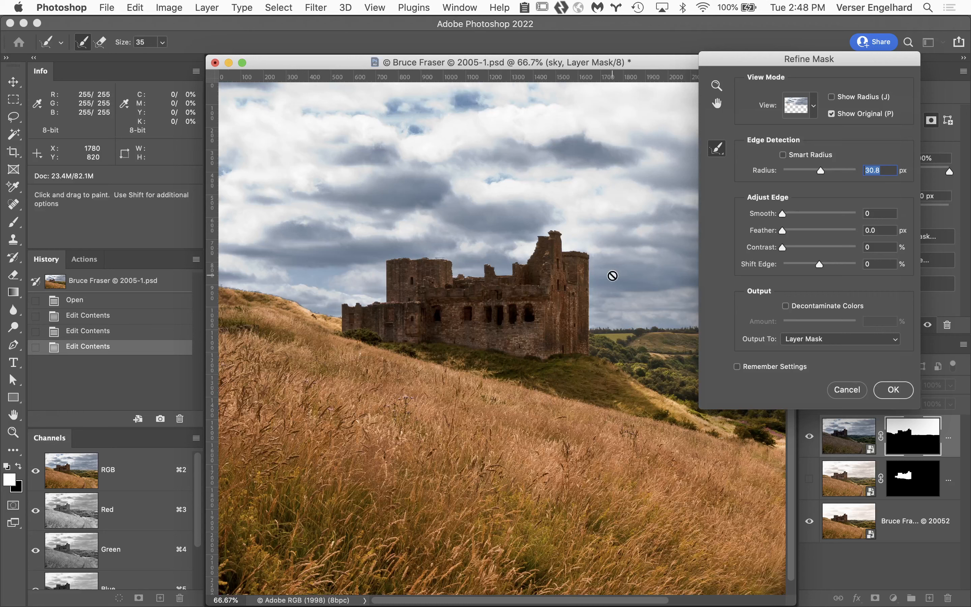
left_click_drag(585, 326, 657, 373)
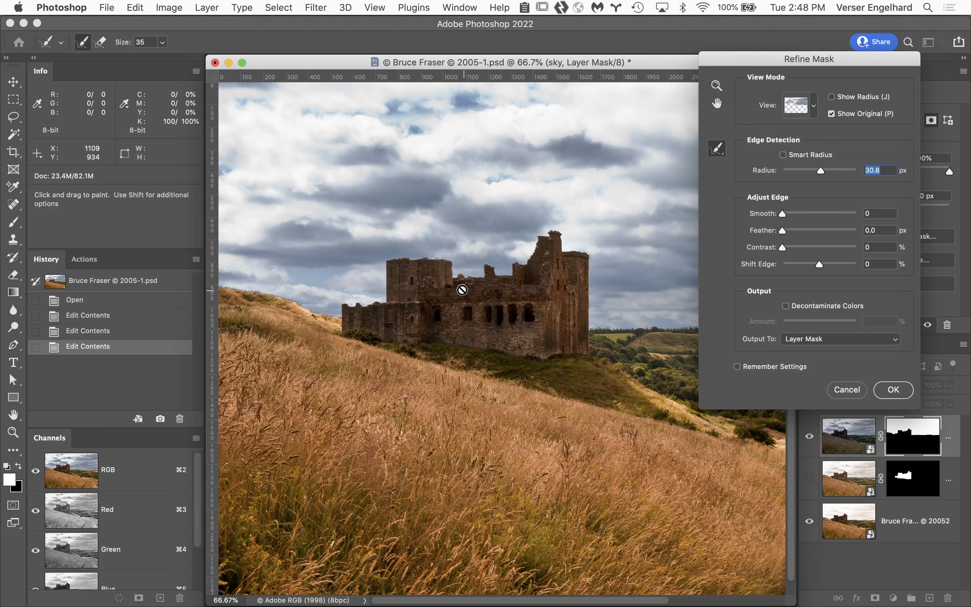
left_click(434, 269, "super")
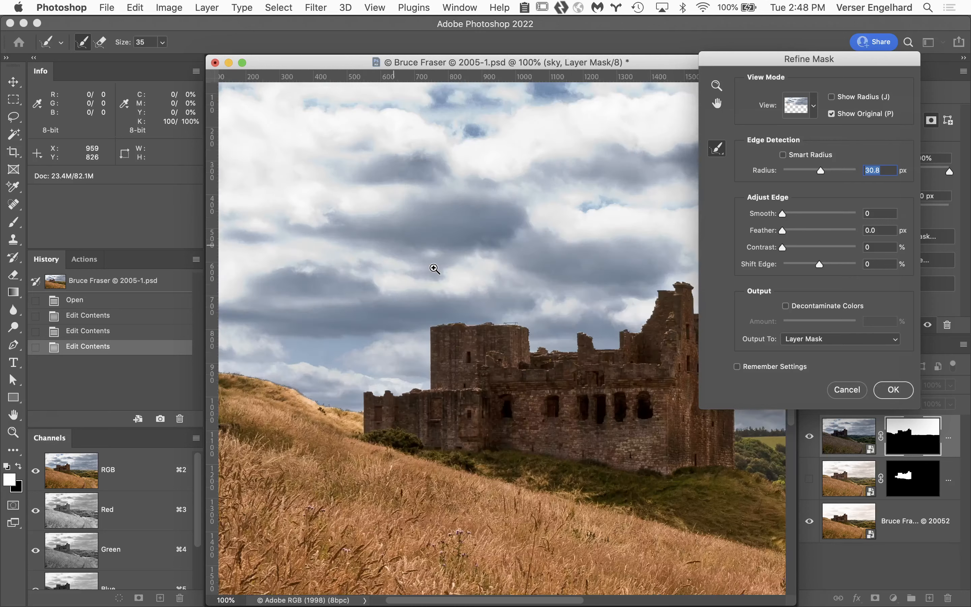
left_click(497, 346, "super")
left_click(477, 310, "super")
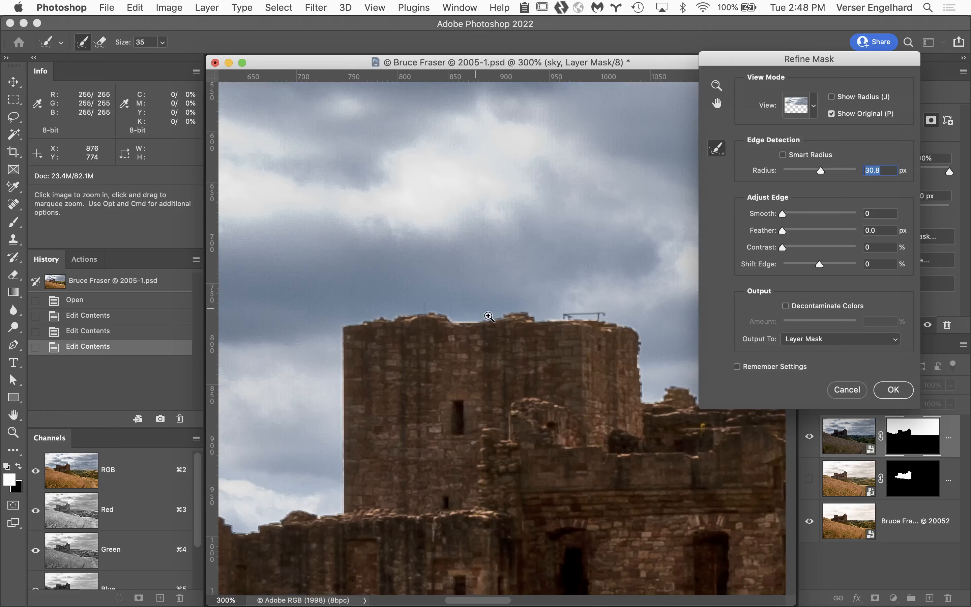
Step: Reset the Edge Detection radius to 0, try small increases, compare with the original mask, and return the radius to 0.0 px
left_click_drag(820, 170, 740, 172)
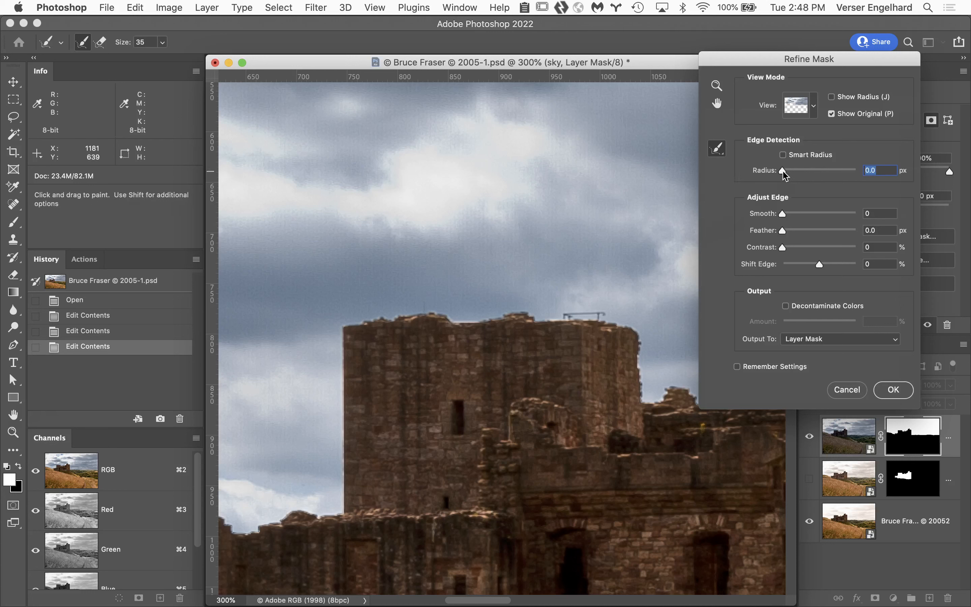
left_click_drag(785, 175, 787, 175)
key("Up")
key("Up")
key("Up")
key("Up")
key("Up")
key("Up")
key("Up")
key("Up")
key("Up")
key("Up")
key("Up")
left_click(832, 114)
left_click_drag(792, 171, 757, 165)
left_click(832, 114)
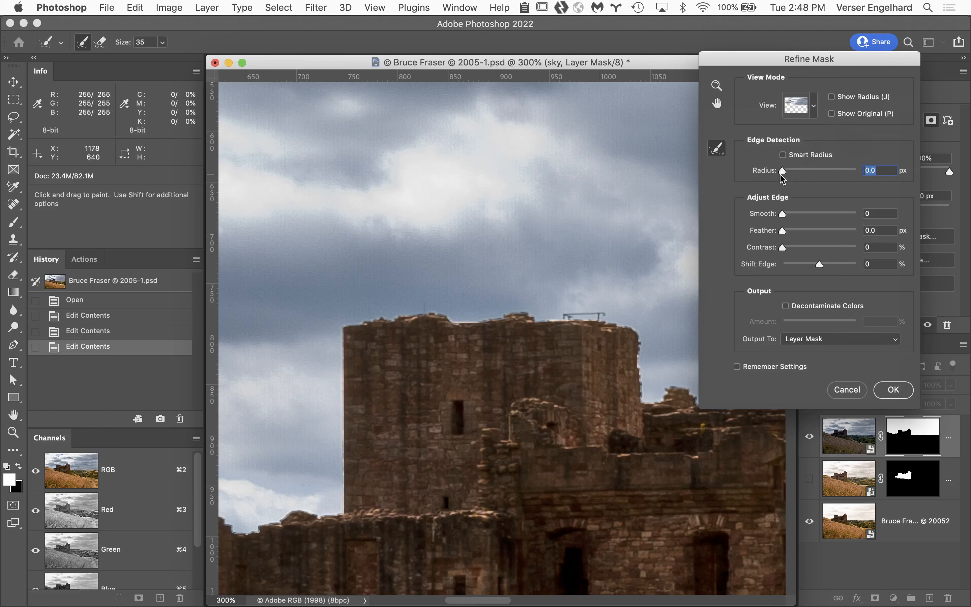
Step: Try an Edge Detection radius of 1.0 px and compare the tower's edge with the original mask
left_click_drag(782, 173, 787, 175)
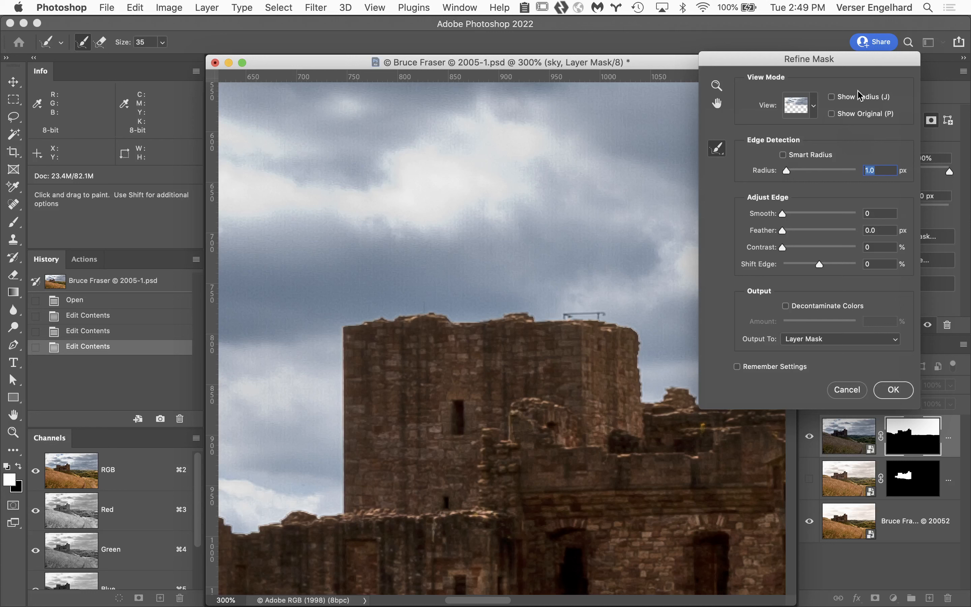
left_click(831, 115)
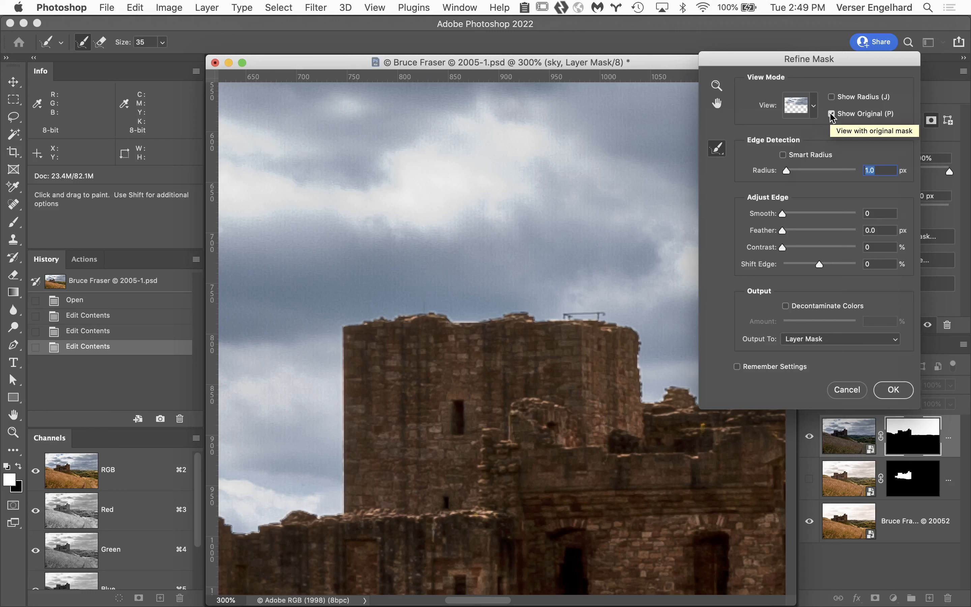
left_click(832, 115)
left_click(831, 116)
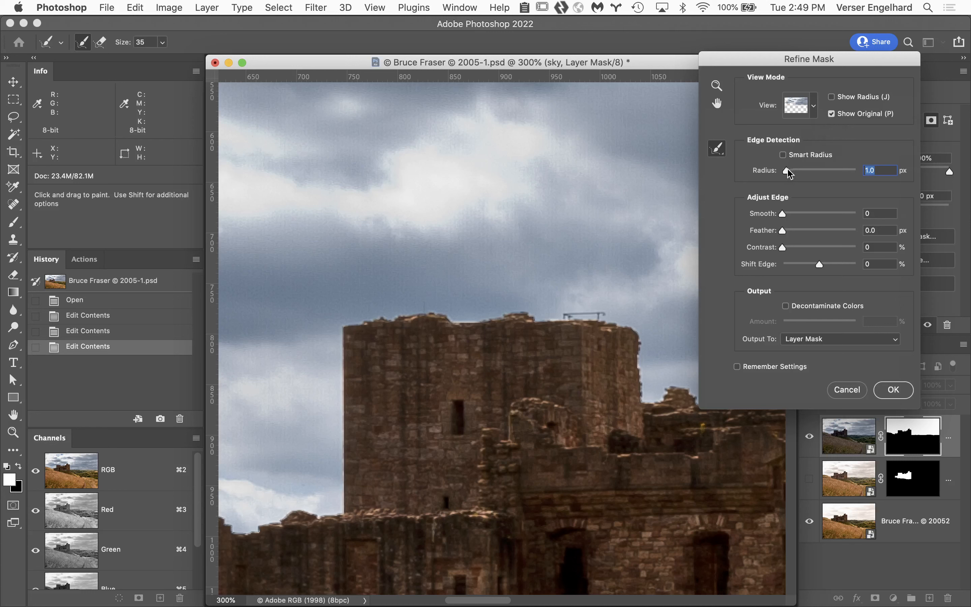
left_click(831, 114)
Step: Lower the Edge Detection radius in small increments and settle on 0.5 px, with the original mask hidden
key("Down")
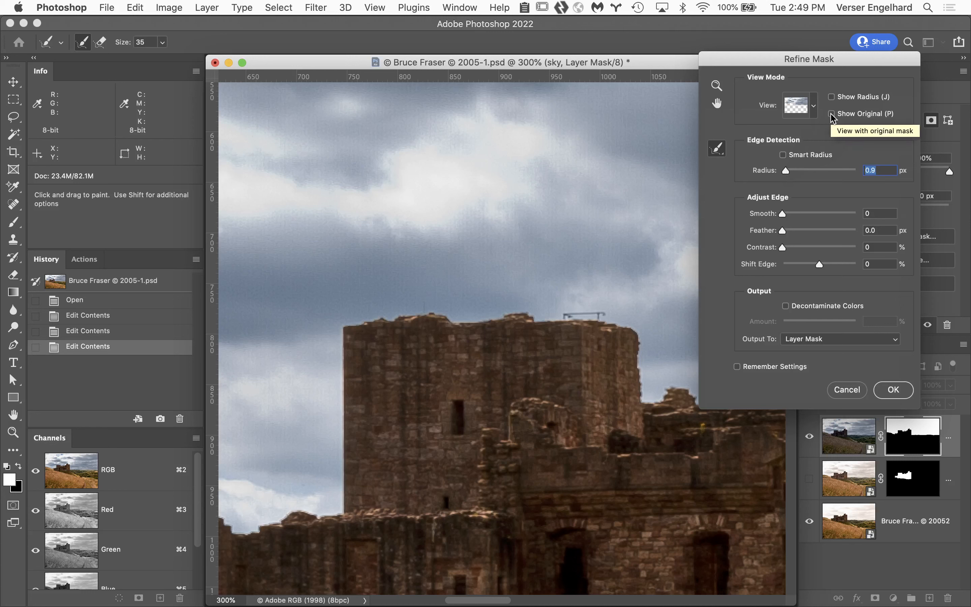
key("Down")
key("Down")
key("Down")
key("Down")
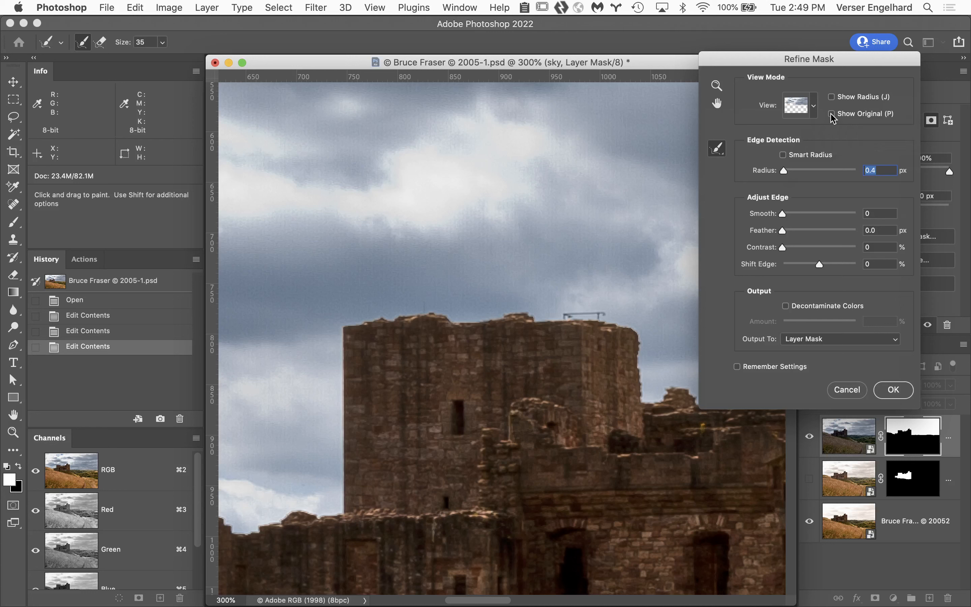
key("Up")
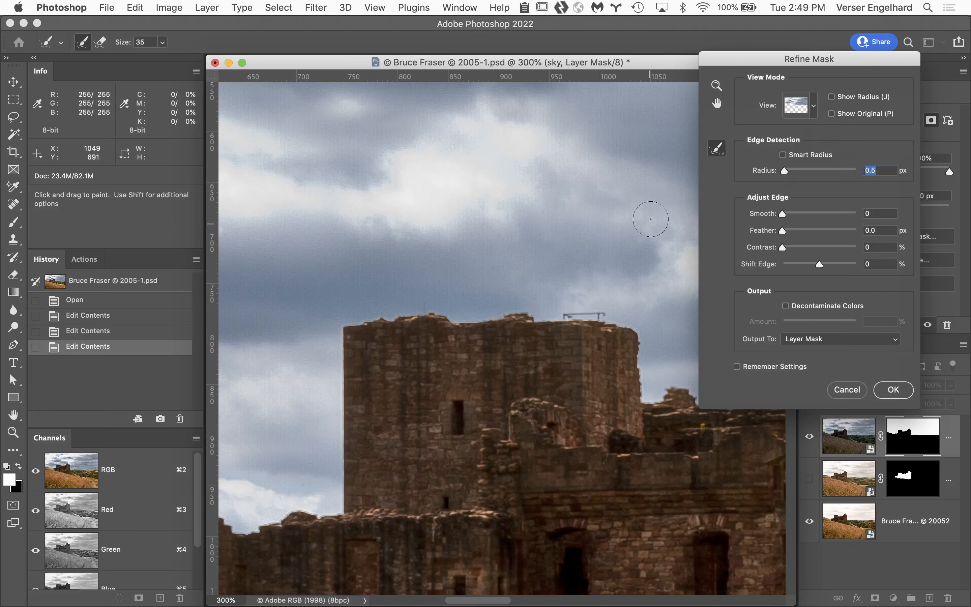
Step: Examine the refinement area along the grassy hillside and castle wall at 300%, and return to the normal layer preview
key("space")
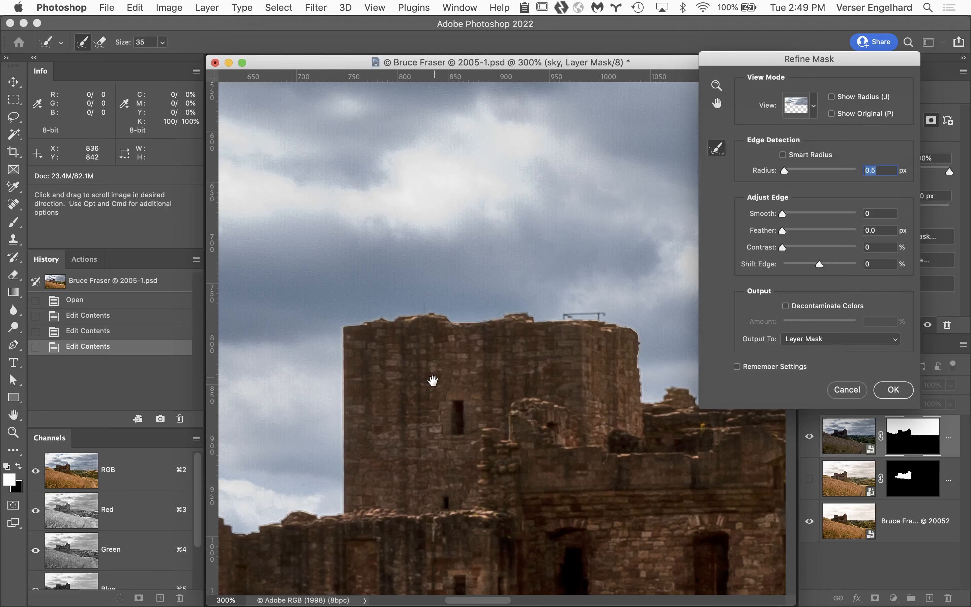
left_click_drag(432, 381, 728, 361)
left_click_drag(488, 403, 622, 318)
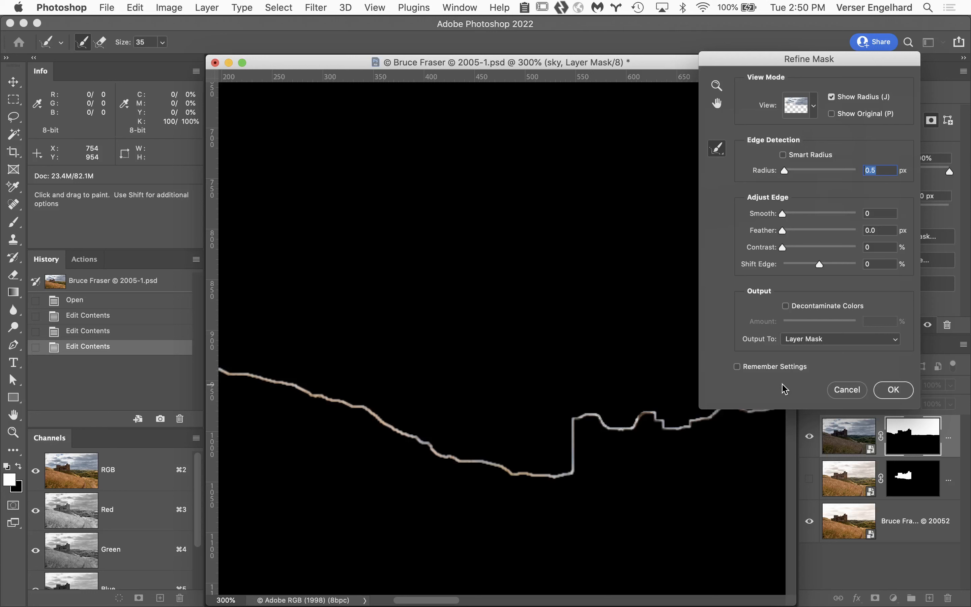
left_click(718, 152)
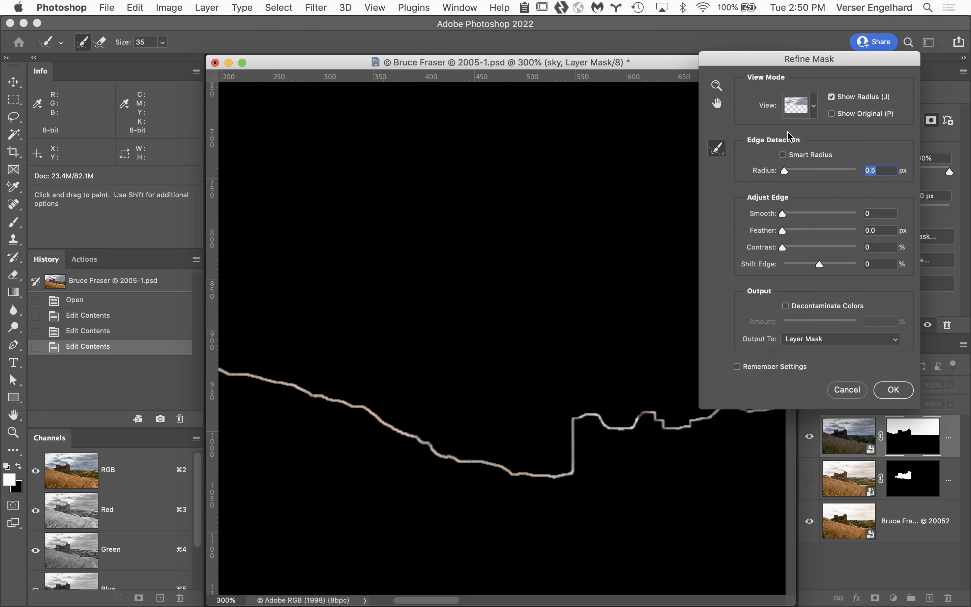
left_click(832, 98)
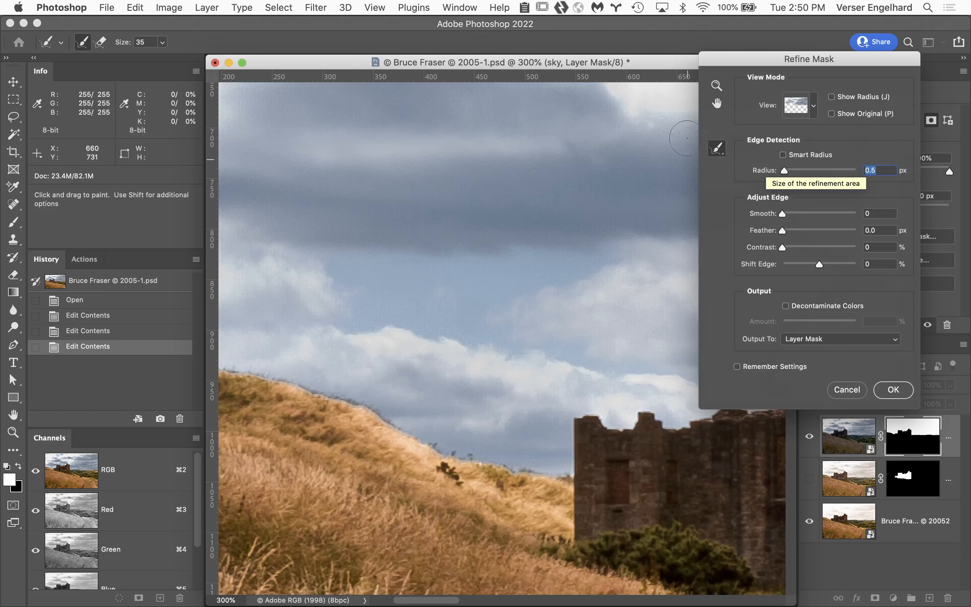
Step: Choose the Refine Radius Tool and adjust its brush to size 35 for the hillside's sky edge
left_click(721, 151)
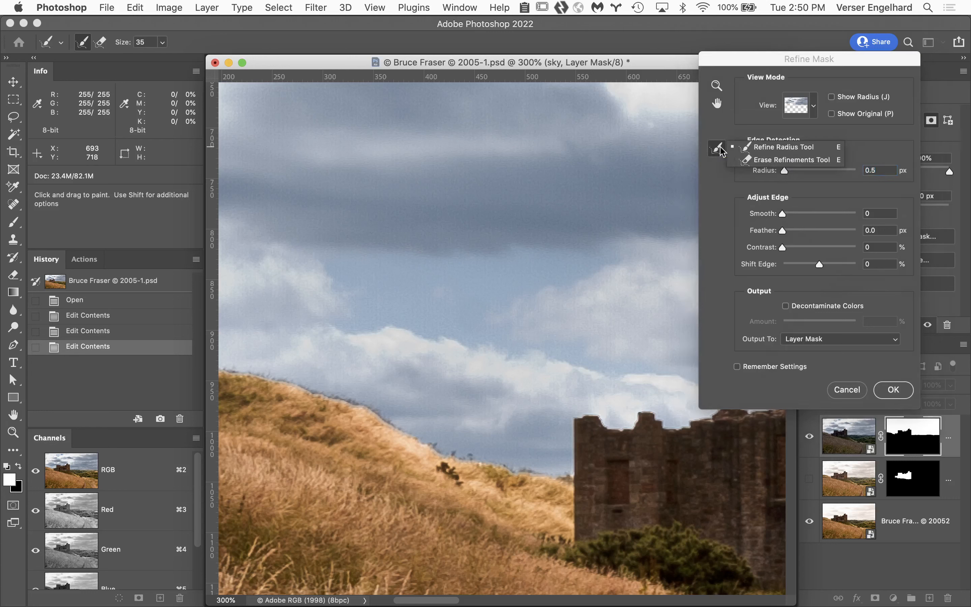
left_click(767, 149)
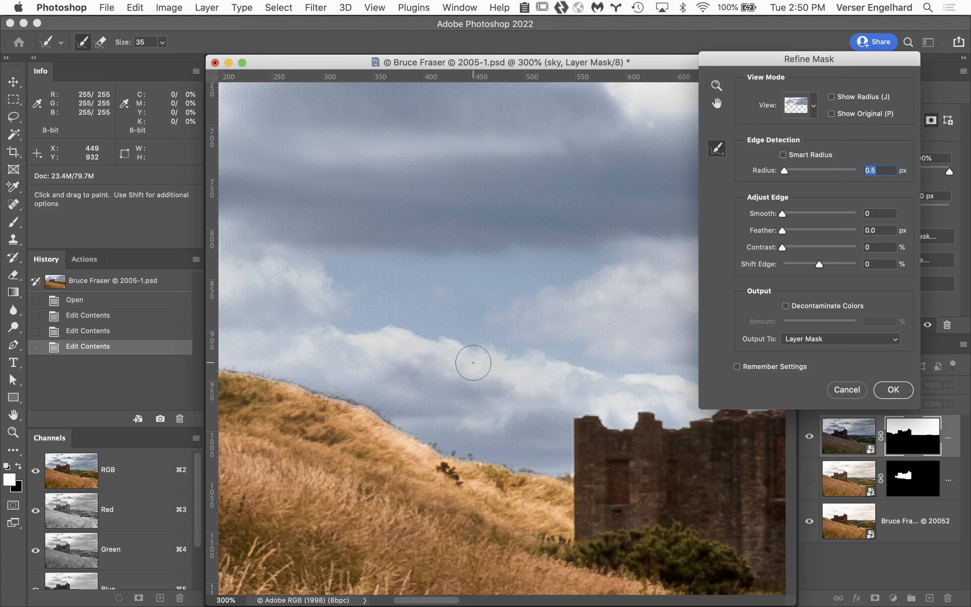
key("bracketleft")
key("bracketleft")
key("bracketleft")
key("bracketright")
key("bracketright")
key("bracketright")
key("bracketright")
key("bracketright")
key("bracketright")
key("bracketright")
key("bracketright")
key("bracketright")
key("bracketleft")
key("bracketleft")
key("bracketleft")
key("bracketleft")
key("bracketleft")
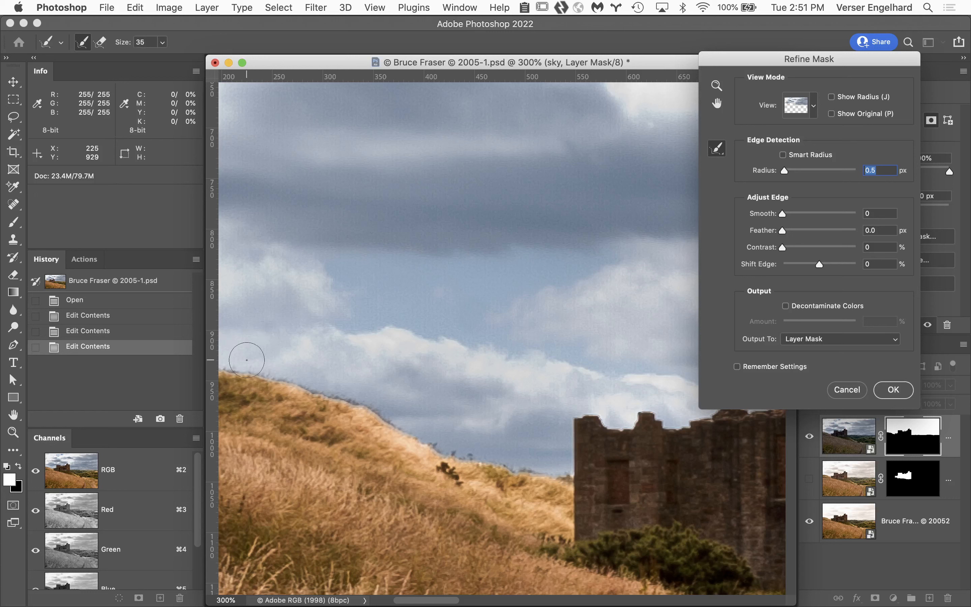
Step: Paint along the grassy hillside's sky edge with the Refine Radius Tool at brush size 20
key("bracketleft")
key("bracketleft")
key("bracketleft")
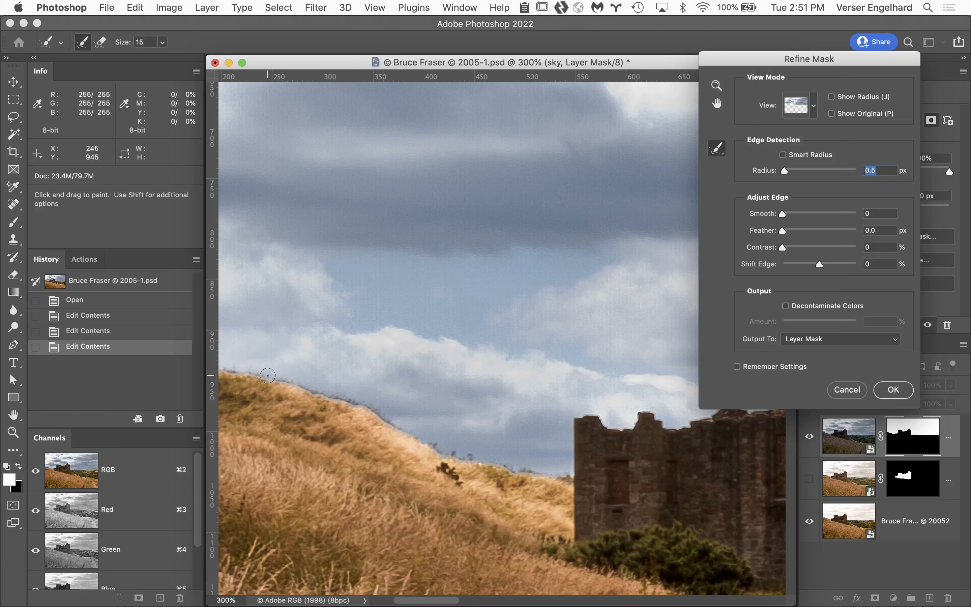
key("bracketright")
left_click_drag(224, 237, 479, 245)
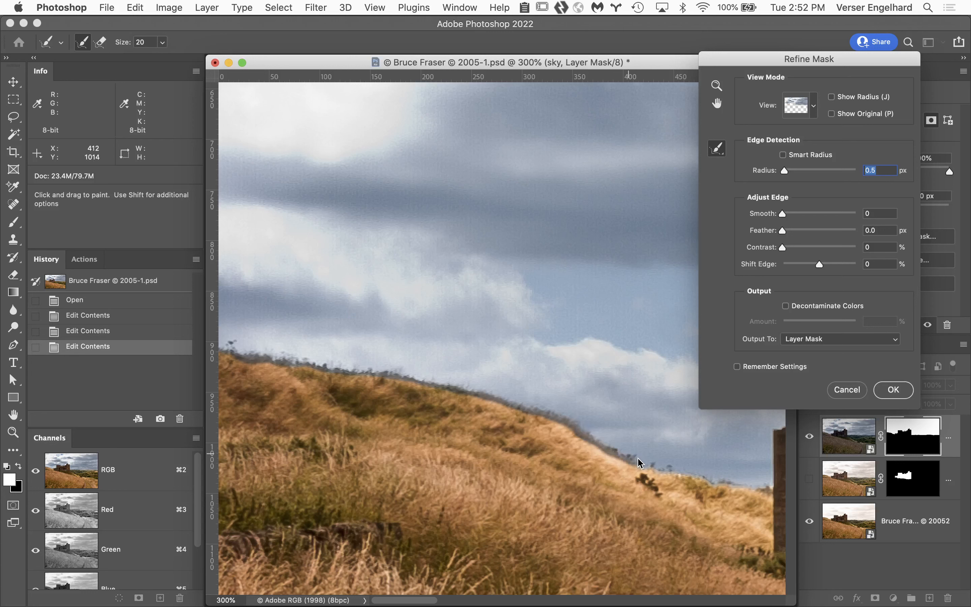
left_click_drag(637, 457, 644, 463)
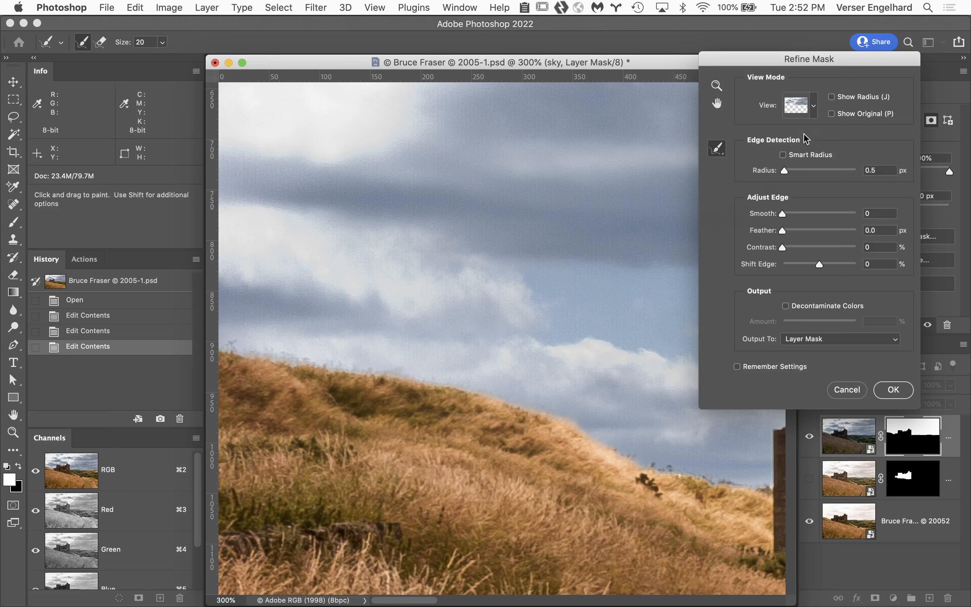
Step: Check the painted refinement area with Show Radius, and extend it along the rest of the hillside to the castle wall
left_click(831, 97)
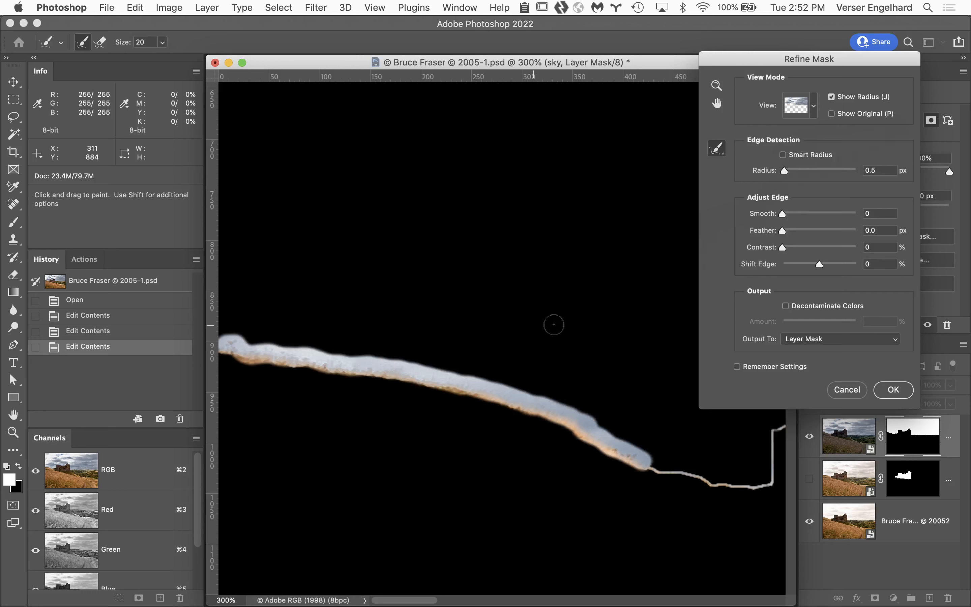
left_click_drag(590, 297, 273, 198)
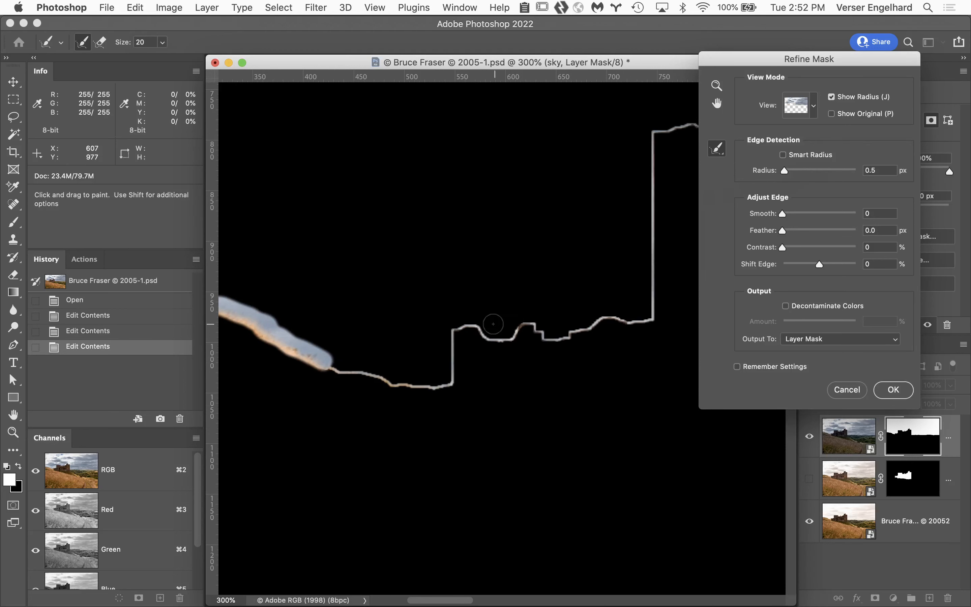
left_click(831, 97)
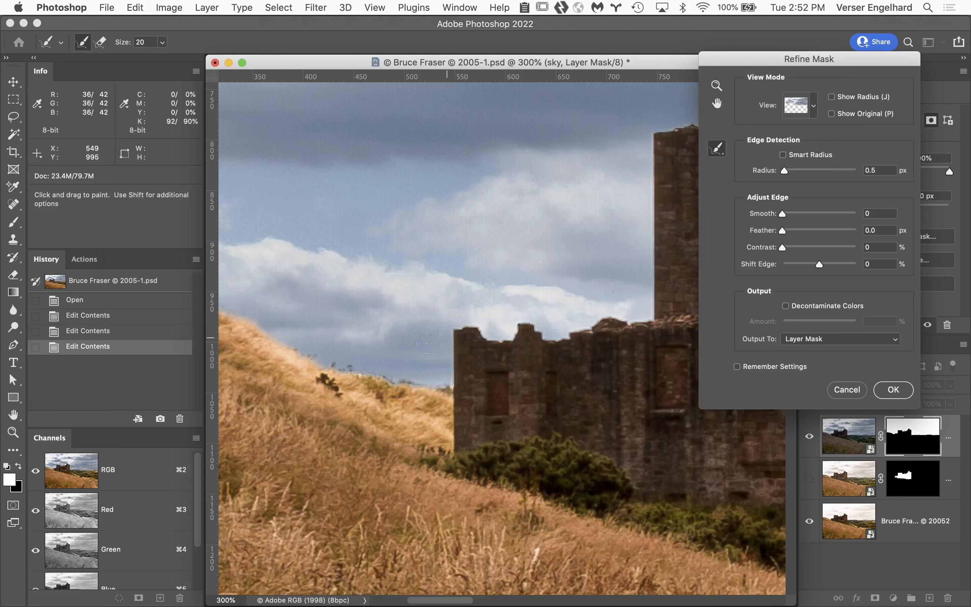
left_click_drag(321, 361, 447, 389)
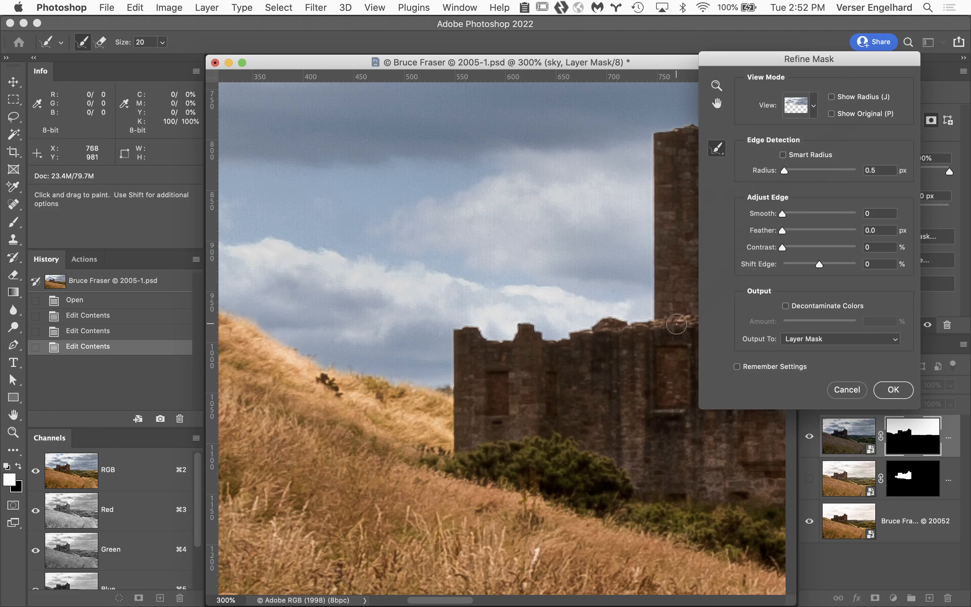
Step: Examine the refinement area across the castle and hillside at 66.67%, and return to the normal layer preview
left_click(441, 331, "alt")
left_click(440, 330, "alt")
left_click(441, 329, "alt")
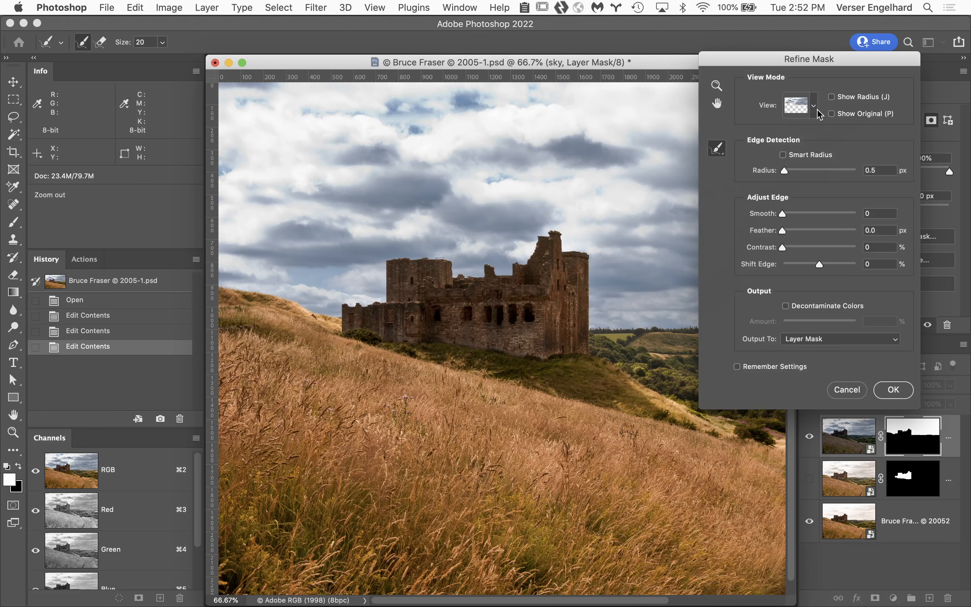
left_click(831, 97)
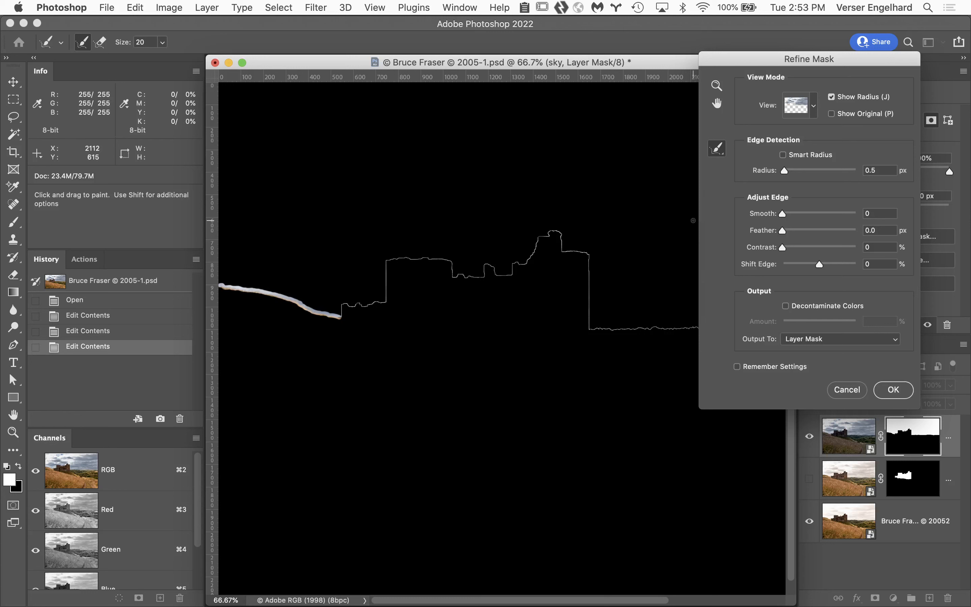
left_click(832, 98)
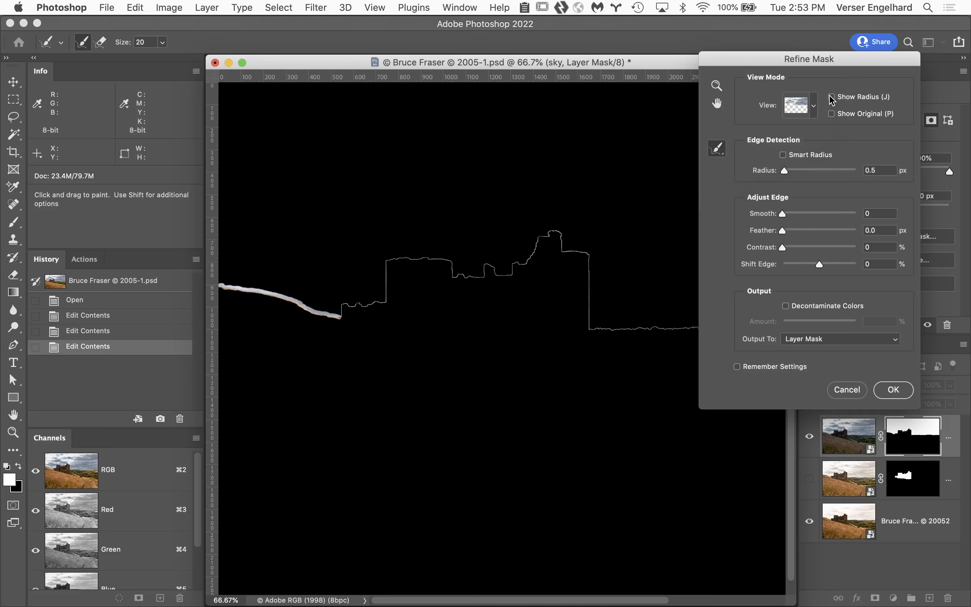
Step: Paint refinements along the distant treeline beside the castle tower at 300% with the size 20 Refine Radius brush
left_click(617, 327)
left_click(496, 377)
left_click(506, 288)
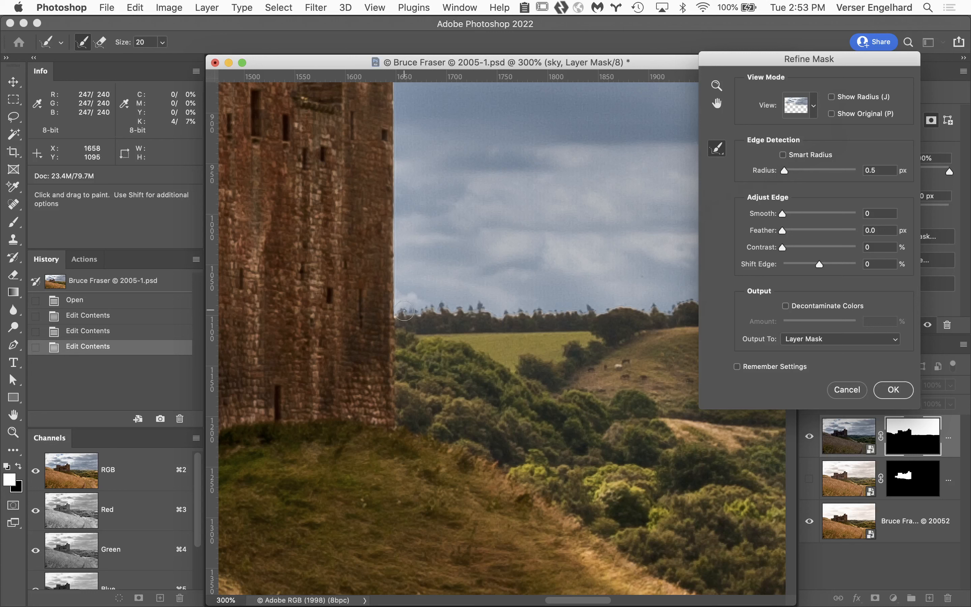
mouse_move(403, 314)
left_mouse_down()
mouse_move(576, 305)
mouse_move(635, 316)
mouse_move(462, 345)
left_mouse_up()
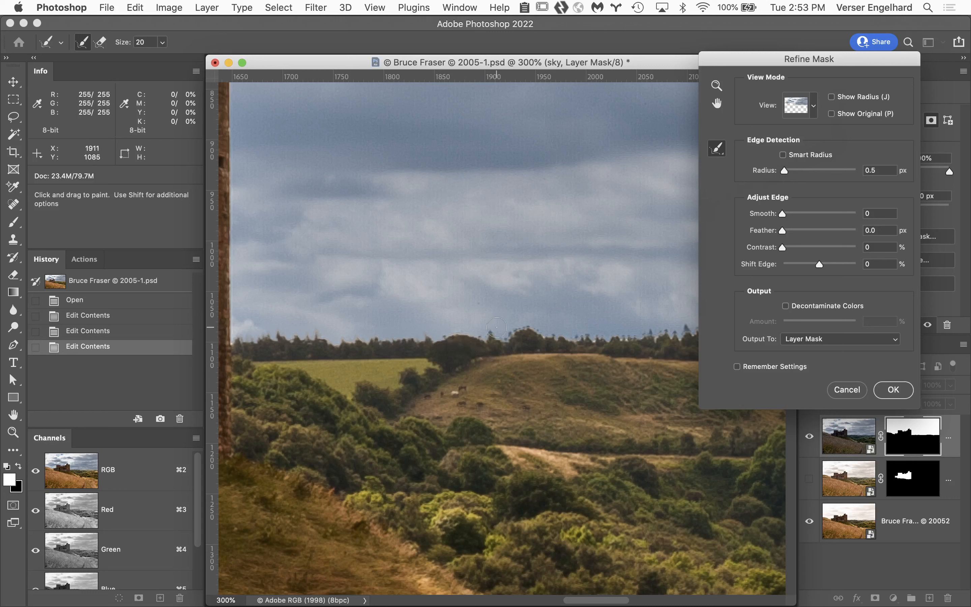
mouse_move(496, 327)
left_mouse_down()
mouse_move(632, 332)
mouse_move(418, 303)
mouse_move(536, 298)
mouse_move(637, 311)
mouse_move(479, 302)
left_mouse_up()
key("space")
key("space")
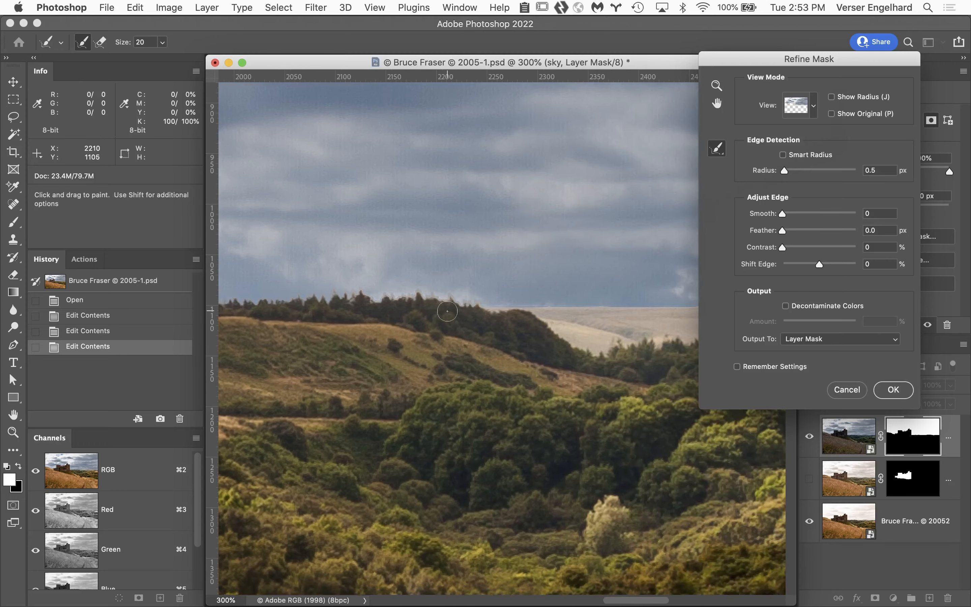
Step: Compare the refined skyline of the bare distant hills with the original mask at 200%
key("space")
left_click_drag(535, 341, 261, 357)
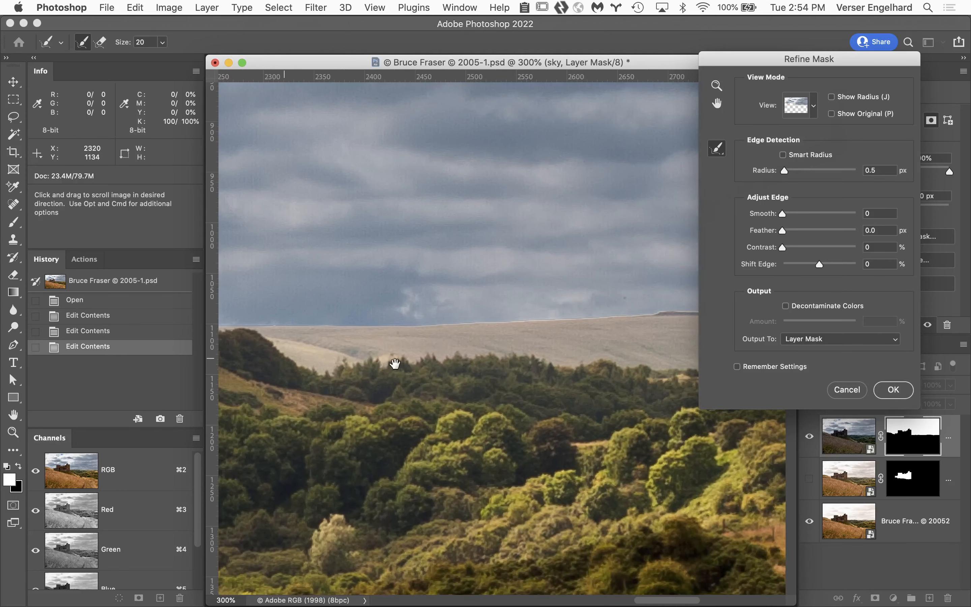
left_click(403, 348, "alt")
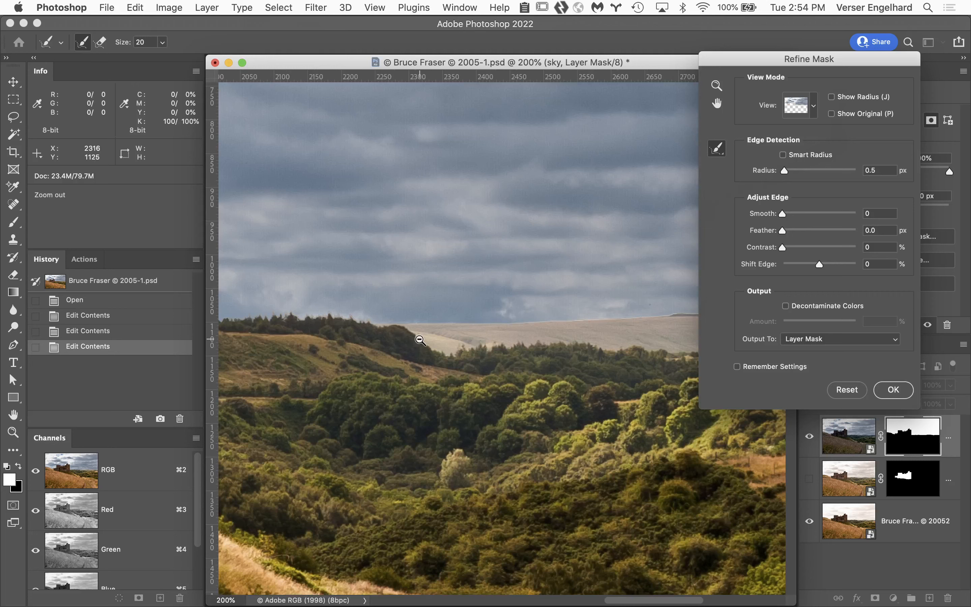
key("space")
left_click_drag(563, 340, 343, 375)
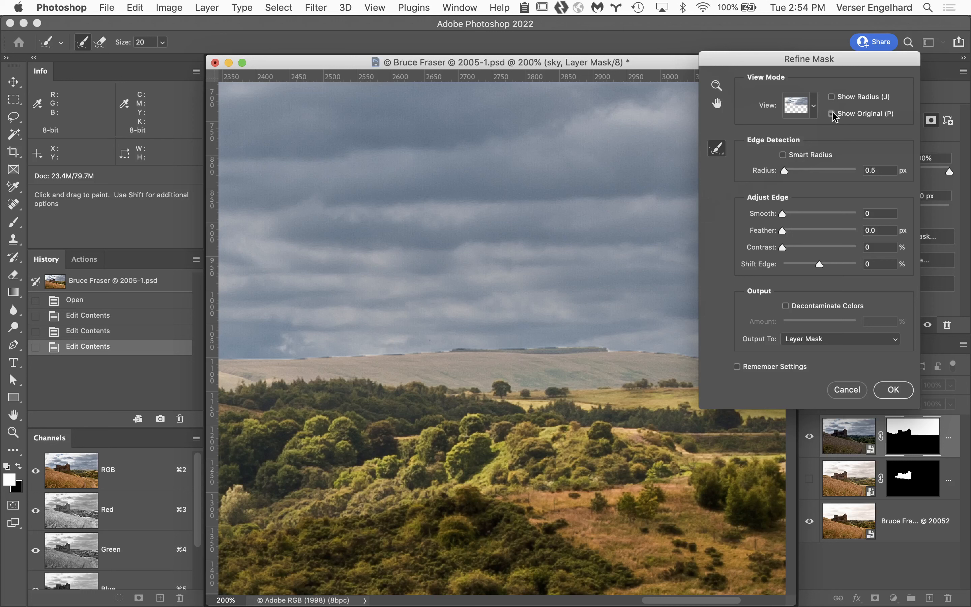
left_click(832, 114)
Step: Erase the refinements along the bare hill's skyline beyond the trees using the Erase Refinements Tool at size 40
left_click(722, 154)
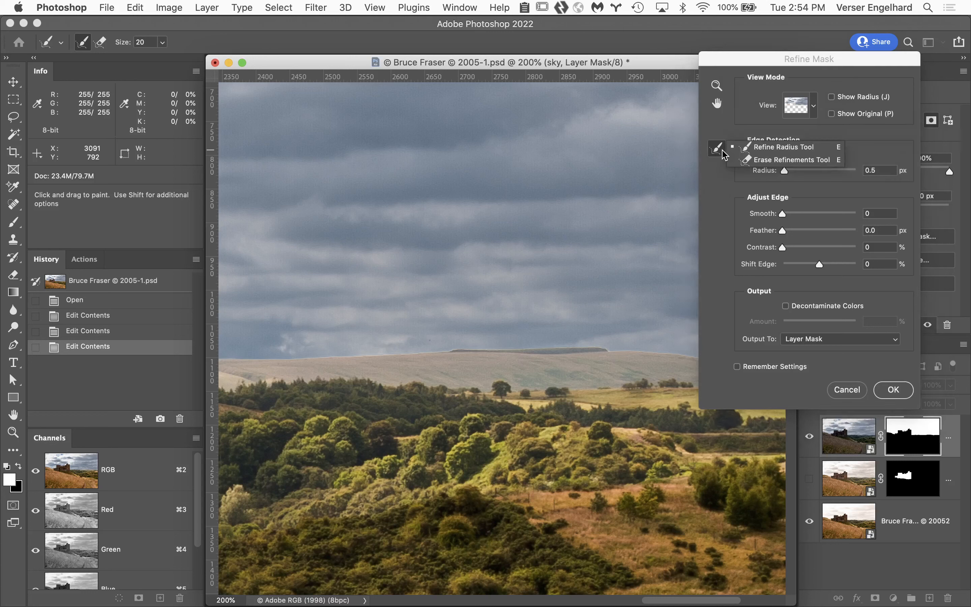
left_click(759, 161)
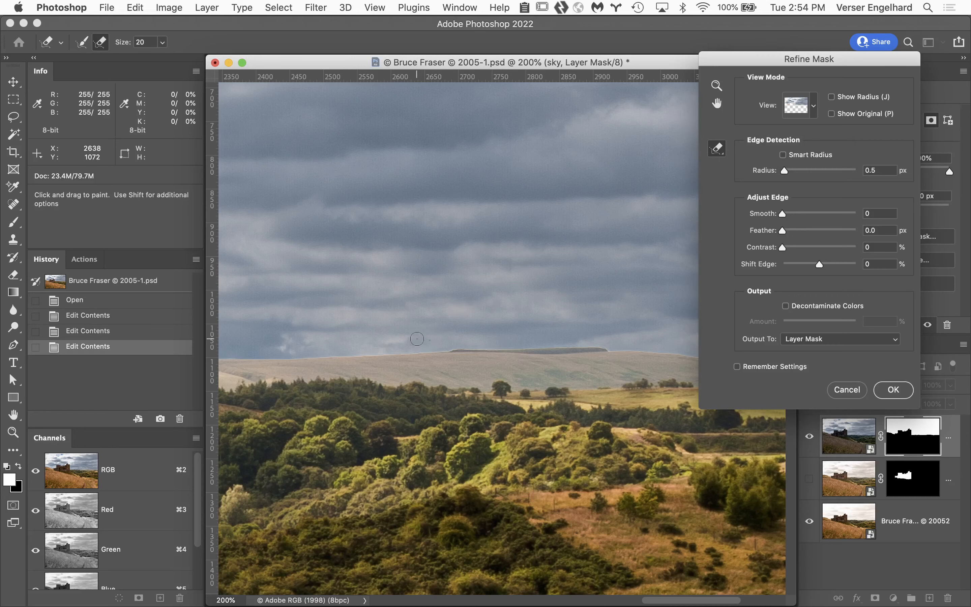
key("bracketright")
key("bracketright")
key("space")
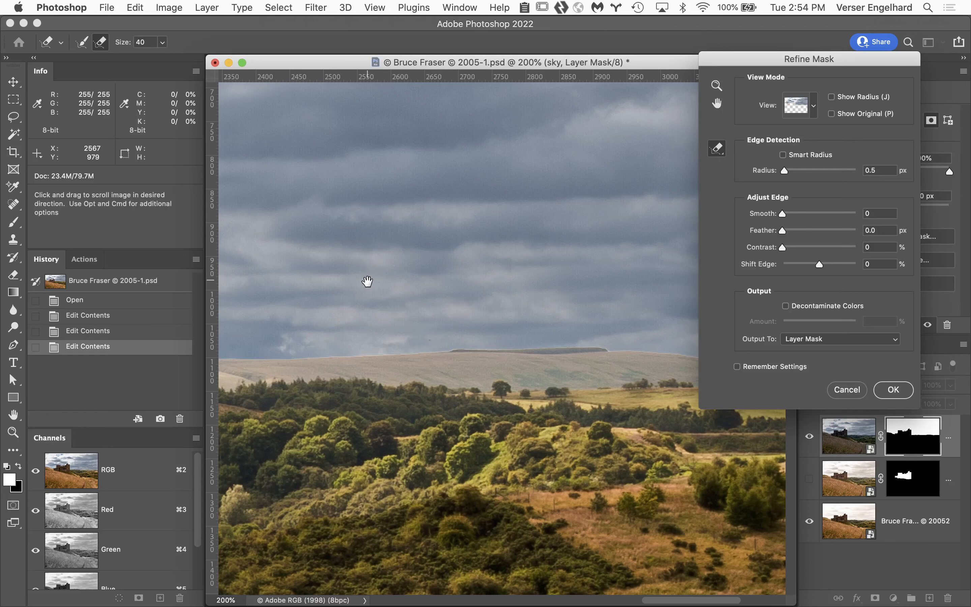
left_click_drag(367, 281, 593, 249)
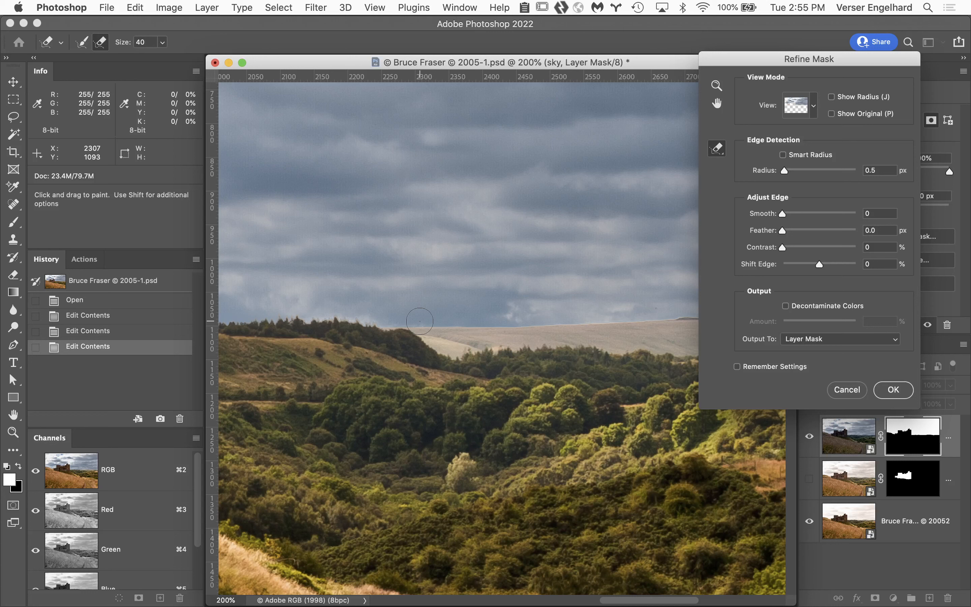
left_click_drag(420, 320, 574, 322)
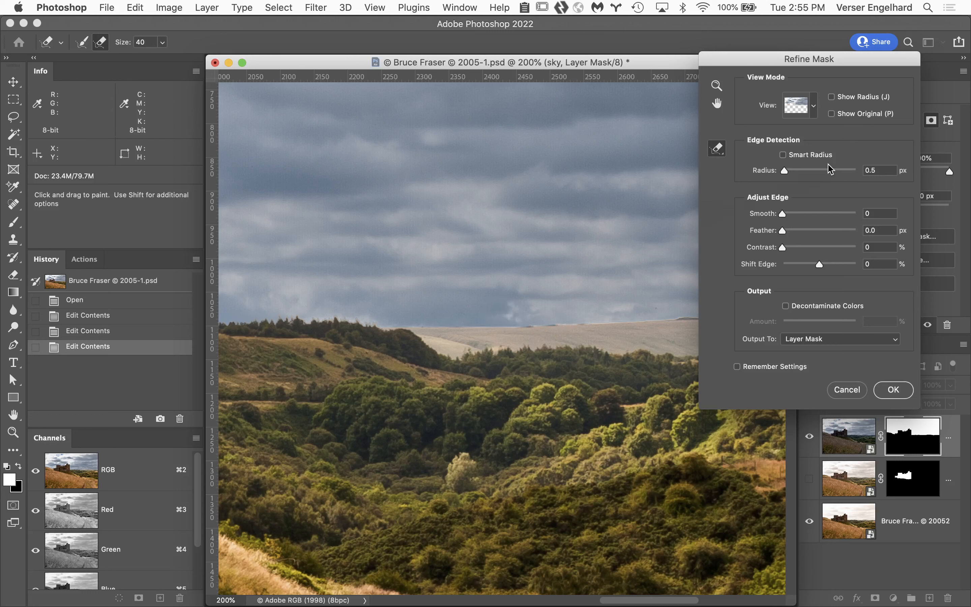
Step: Continue erasing the refinement line along the distant hills with Show Radius enabled
left_click(831, 97)
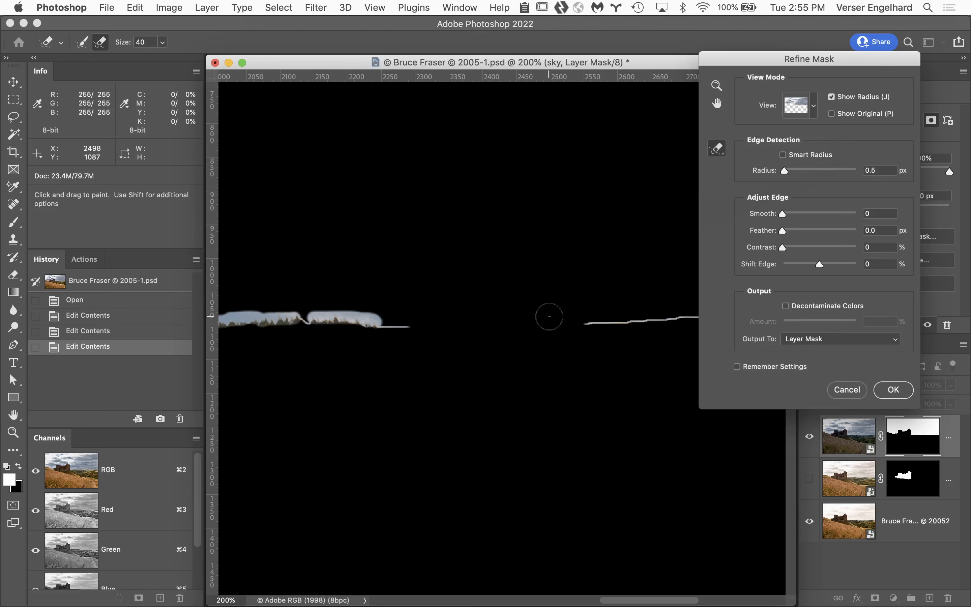
key("space")
mouse_move(545, 310)
left_mouse_down()
mouse_move(353, 297)
mouse_move(264, 328)
mouse_move(291, 338)
mouse_move(460, 327)
mouse_move(578, 328)
mouse_move(632, 339)
left_mouse_up()
key("space")
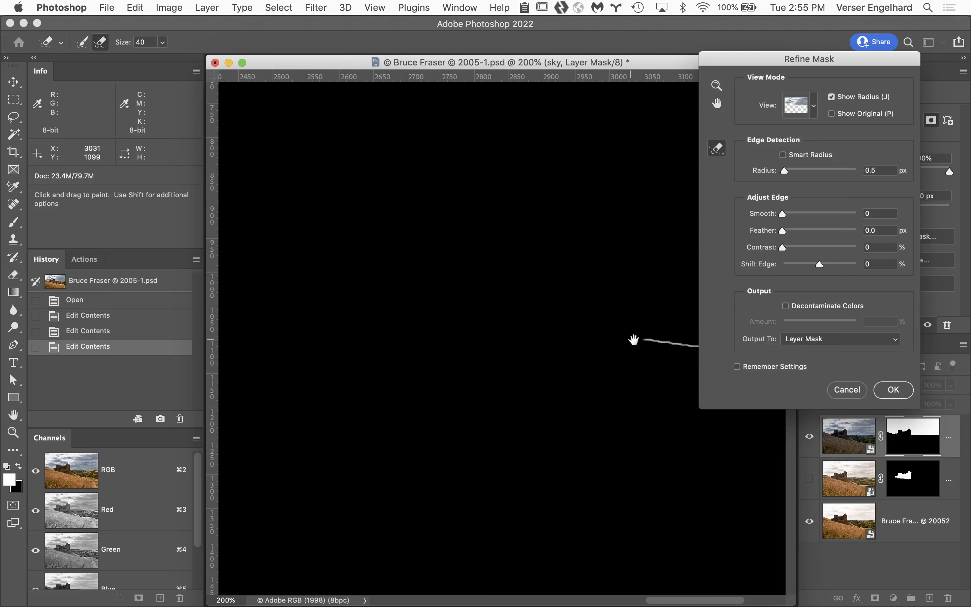
mouse_move(561, 292)
left_mouse_down()
mouse_move(415, 321)
mouse_move(260, 299)
left_mouse_up()
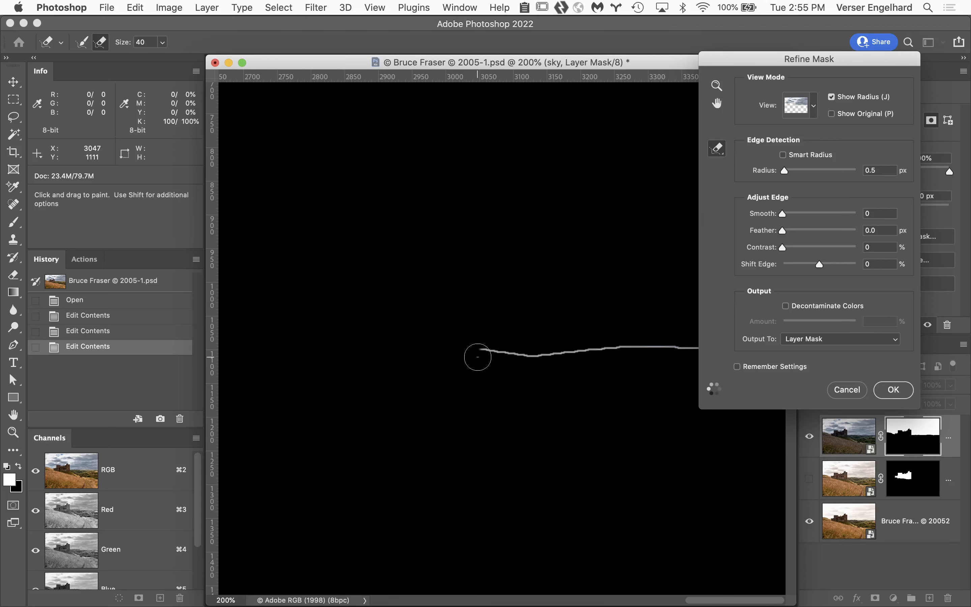
left_click_drag(479, 354, 640, 347)
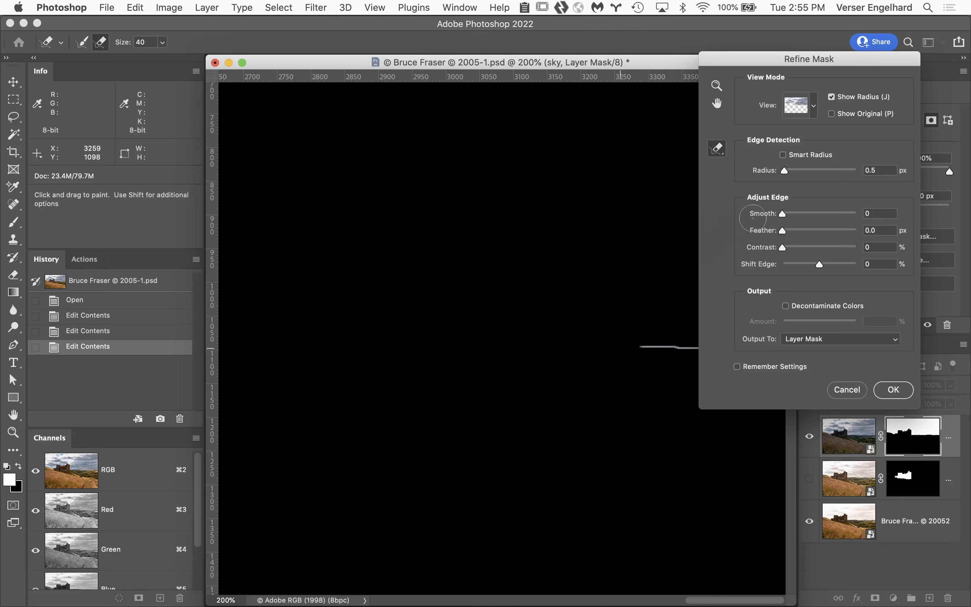
Step: Return to the layer preview, move the Refine Mask dialog aside, and erase the skyline refinements out to the image's right edge
left_click(836, 98)
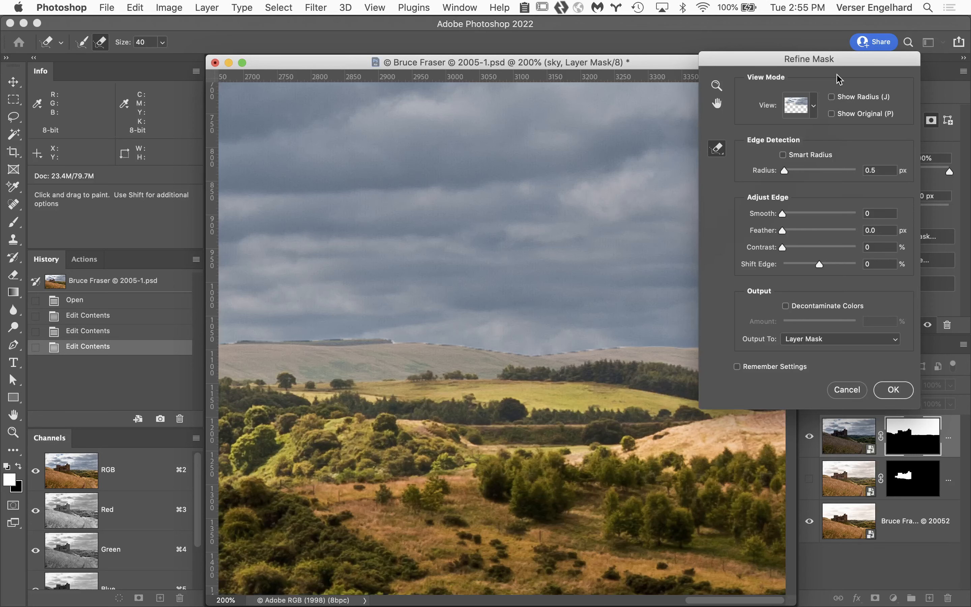
left_click_drag(841, 60, 928, 44)
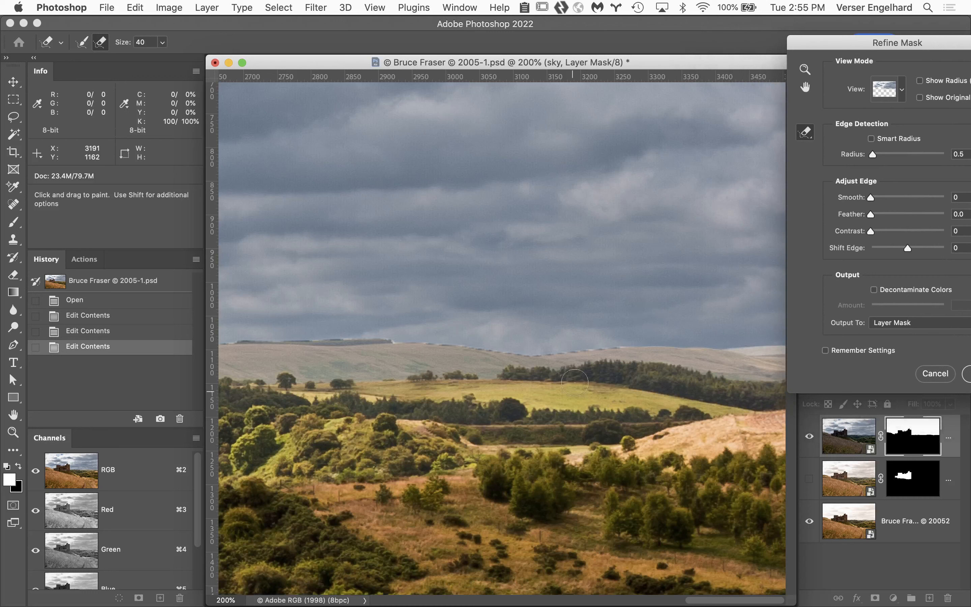
left_click_drag(606, 342, 799, 346)
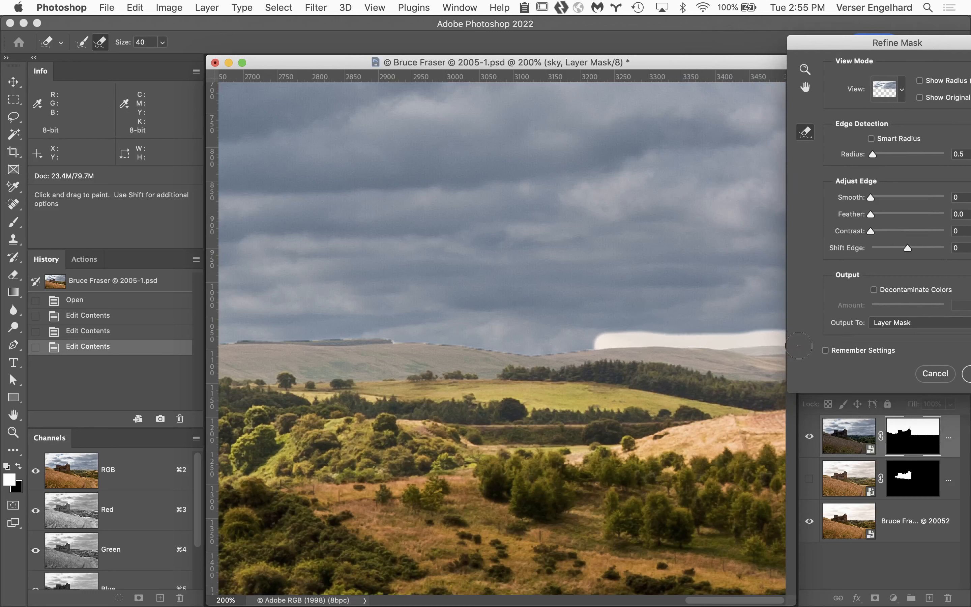
Step: Examine the remaining refinement area along the hillside, castle and treeline with Show Radius at 100%
left_click(920, 80)
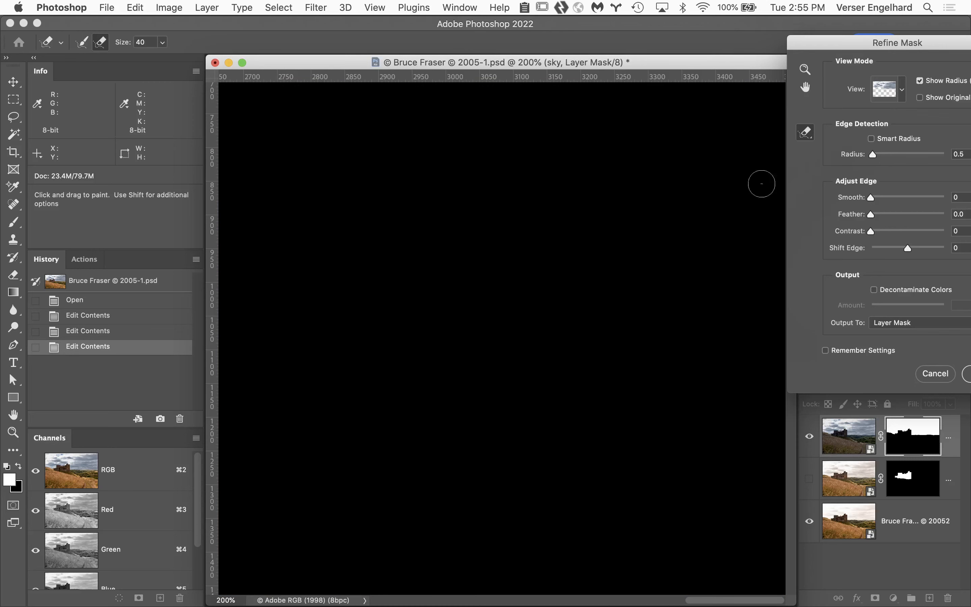
left_click(456, 312, "alt")
left_click(456, 313, "alt")
left_click(456, 312, "alt")
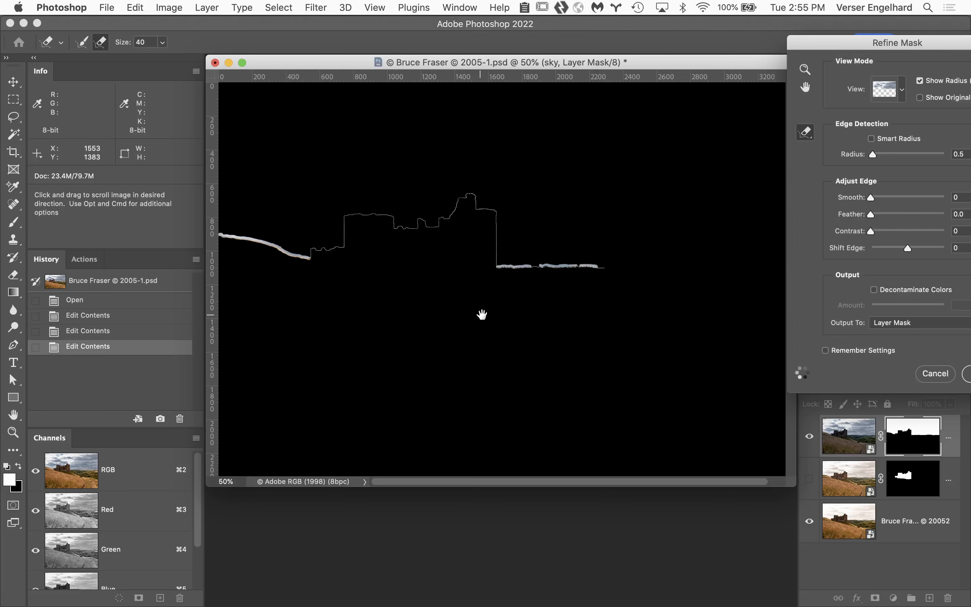
left_click(552, 257)
left_click(343, 285)
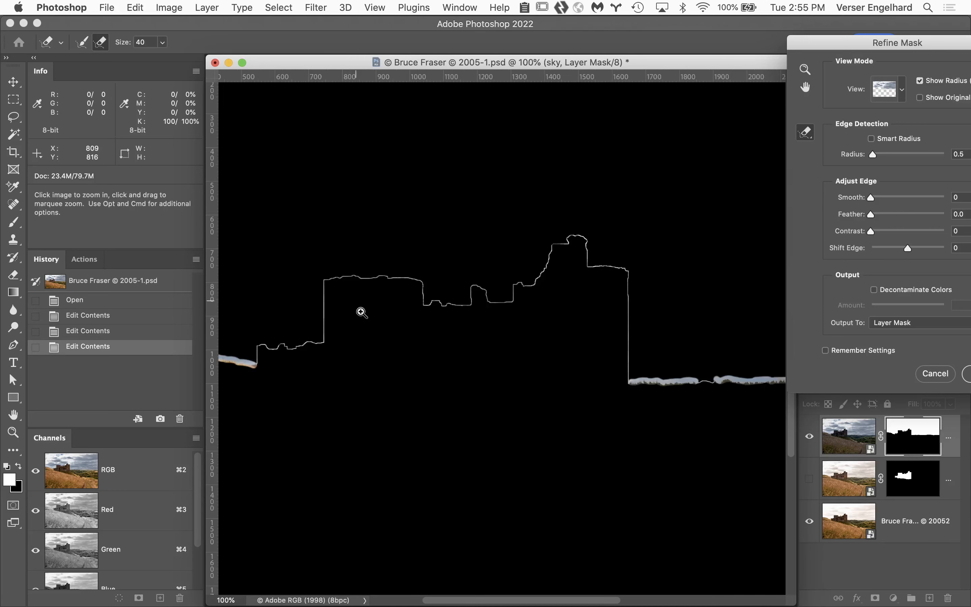
key("space")
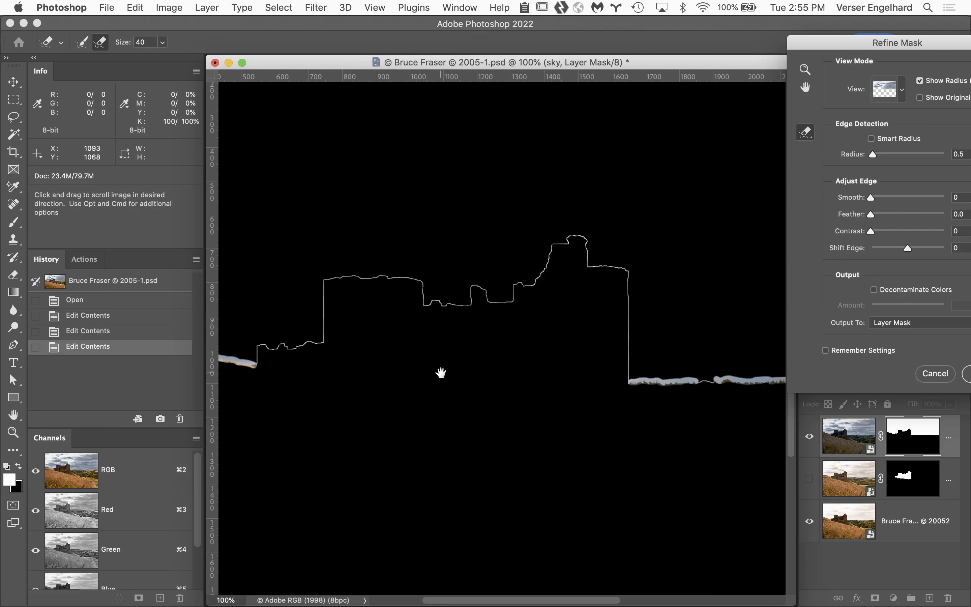
left_click_drag(439, 373, 698, 379)
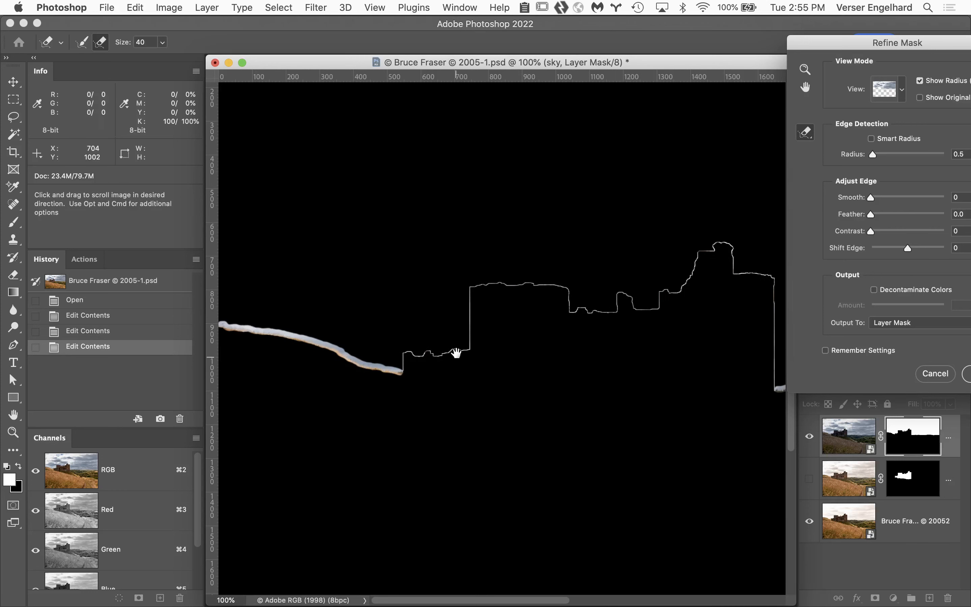
left_click_drag(616, 377, 357, 357)
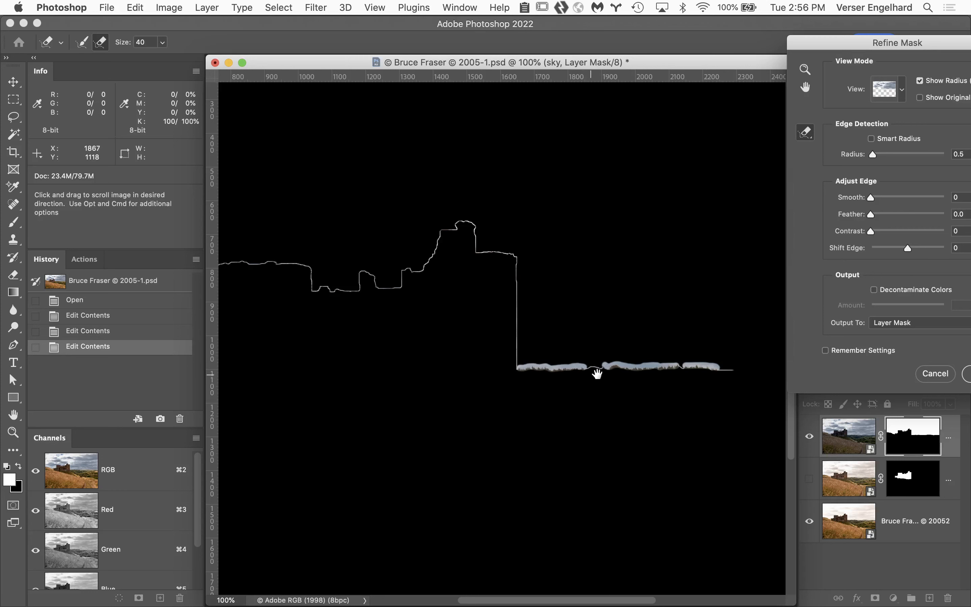
Step: Turn off Show Radius and compare the refined sky mask with the original mask across the castle and hillside
left_click_drag(607, 398, 561, 388)
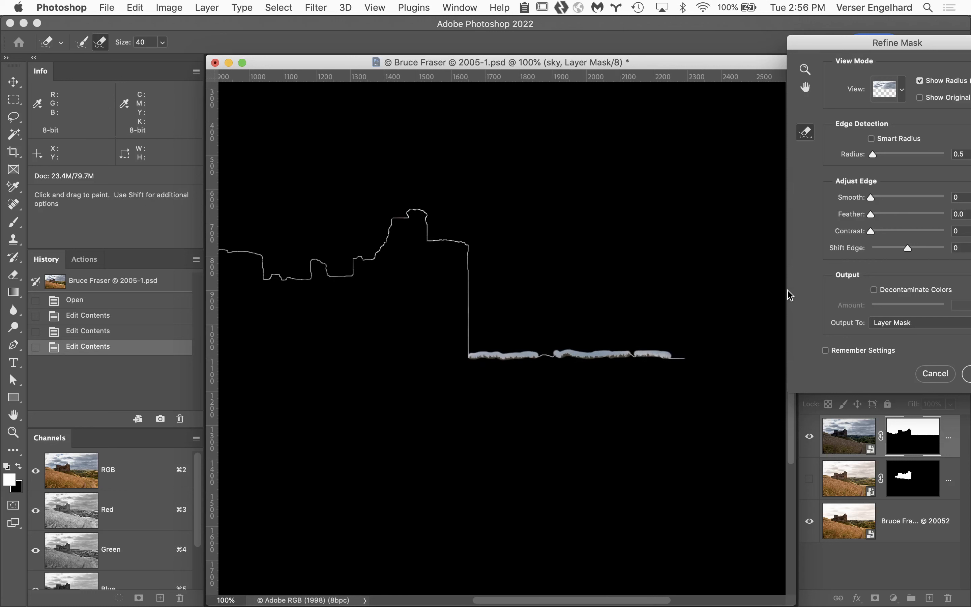
left_click(920, 81)
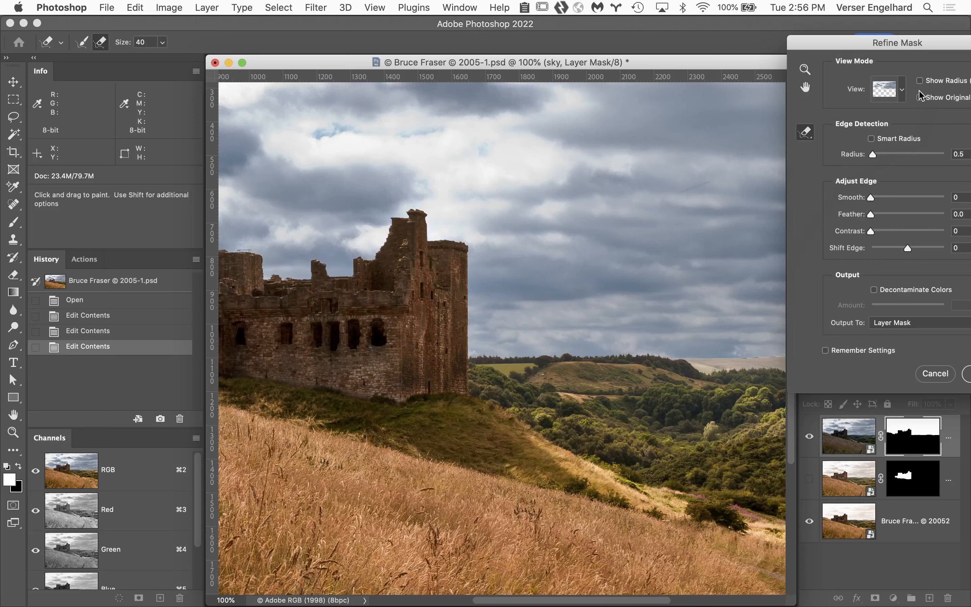
left_click(574, 286, "alt")
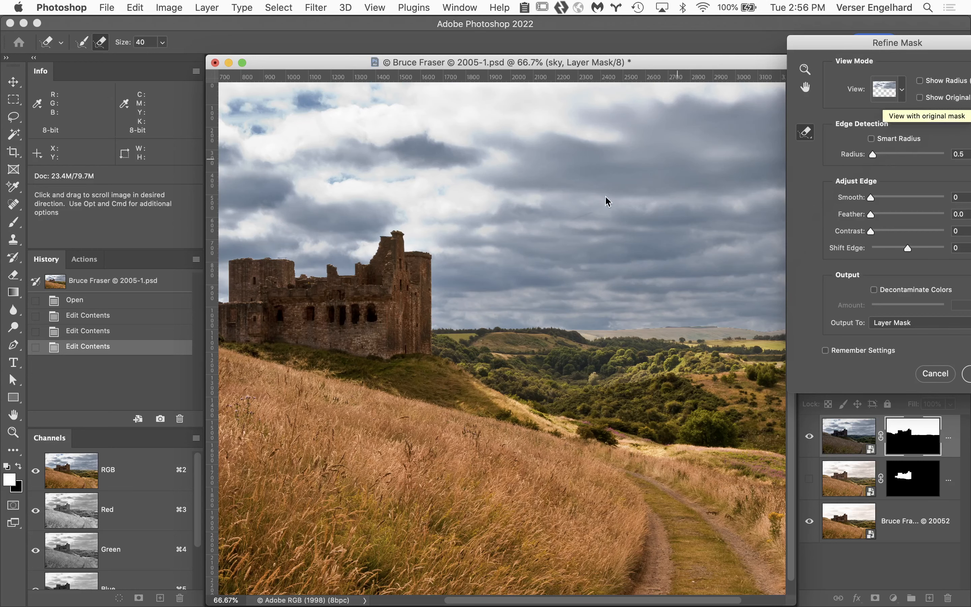
left_click_drag(455, 256, 721, 282)
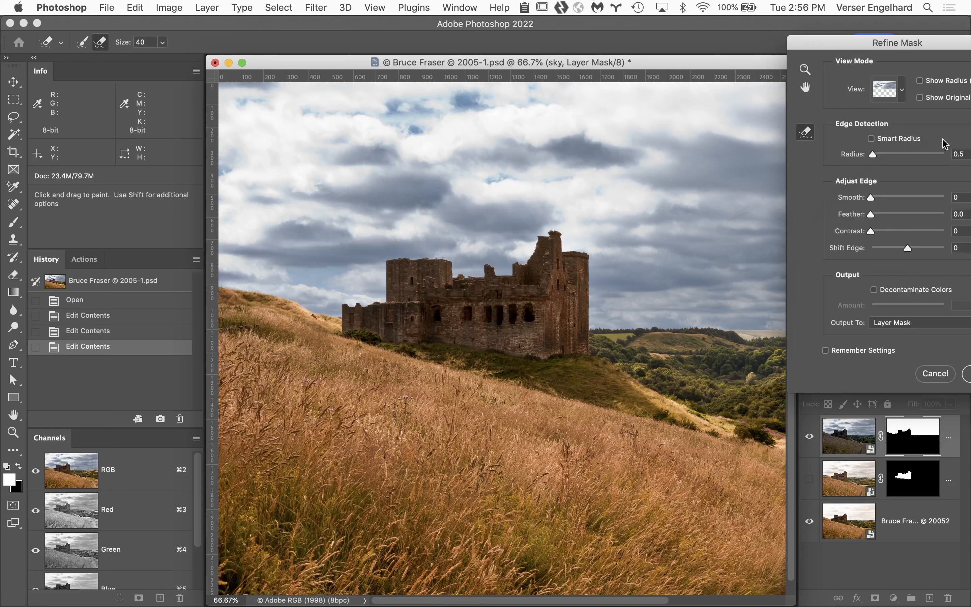
left_click(919, 97)
Step: Keep the output set to Layer Mask and apply the Refine Mask adjustments to the sky layer's mask
left_click_drag(855, 37, 682, 3)
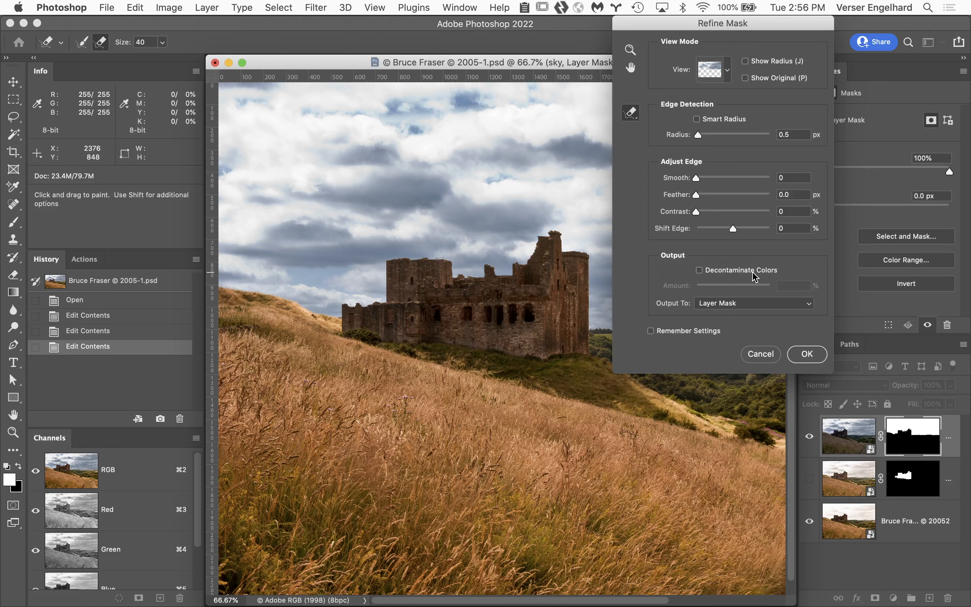
left_click(766, 307)
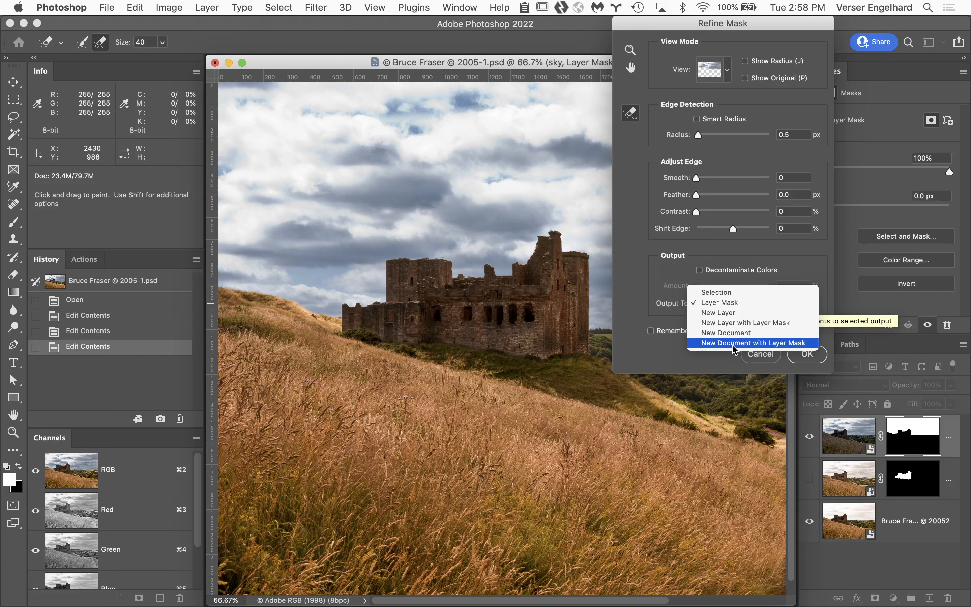
left_click(745, 303)
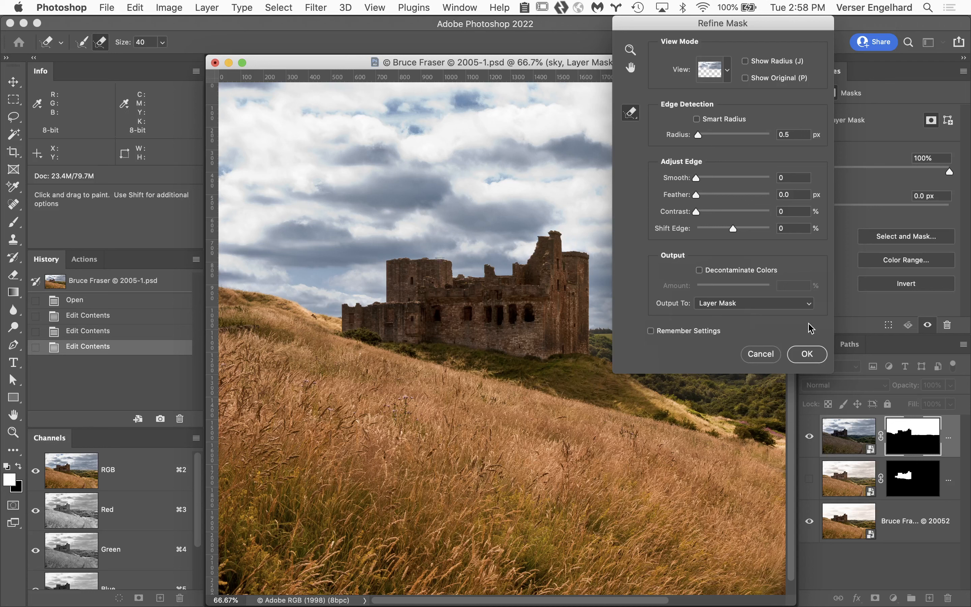
left_click(808, 353)
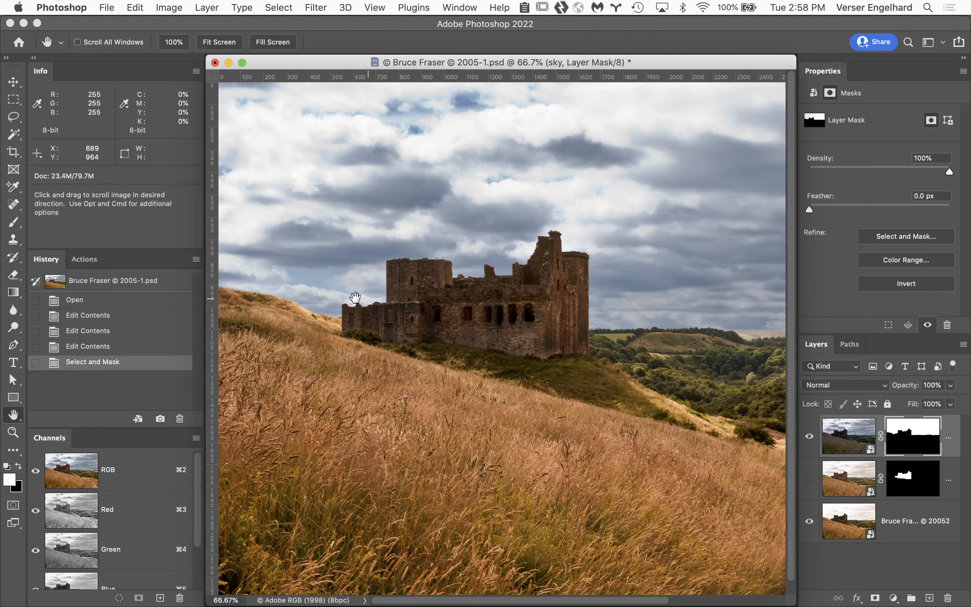
Step: Examine the refined sky mask's edge at 200% from the grassy hillside along the castle to the distant treeline
left_click(281, 299, "super")
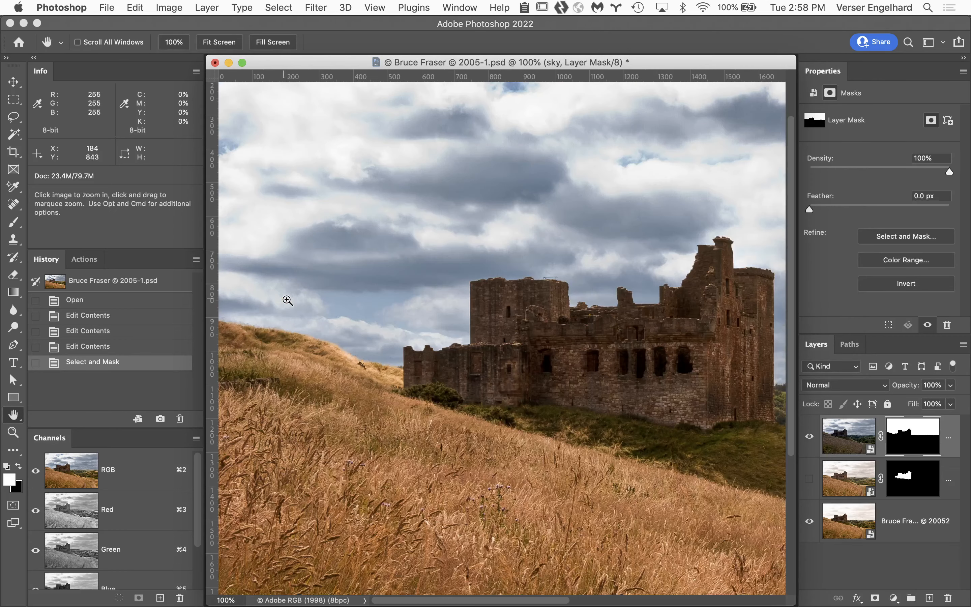
left_click(374, 378, "super")
scroll(364, 316, "right", 5)
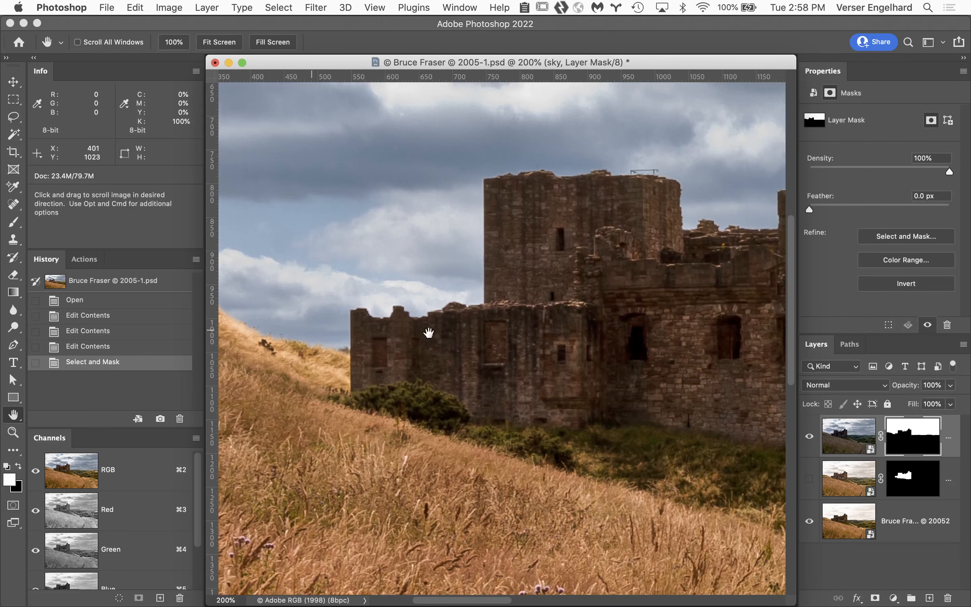
scroll(429, 333, "right", 10)
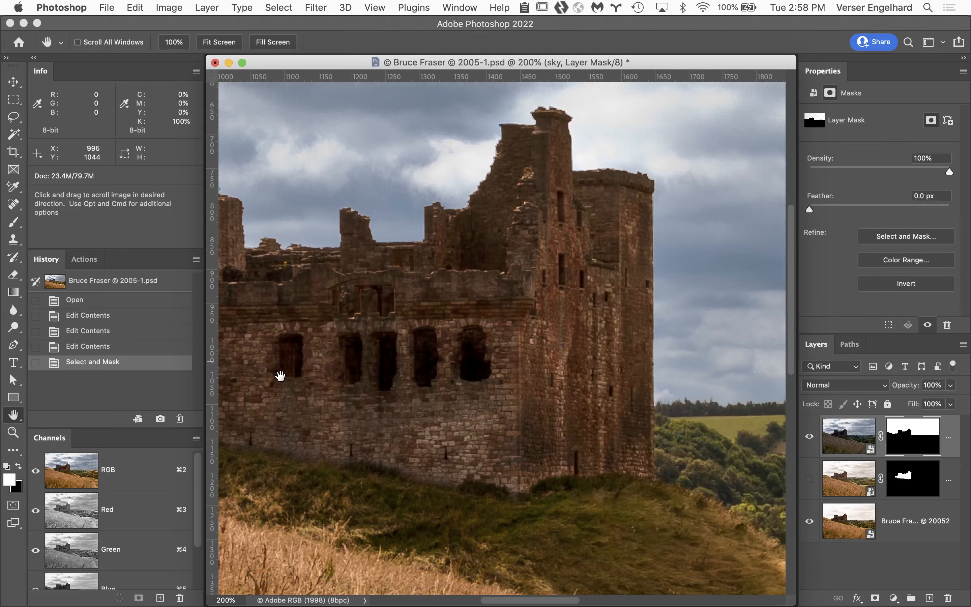
scroll(280, 375, "right", 6)
scroll(280, 375, "down", 2)
scroll(264, 364, "right", 3)
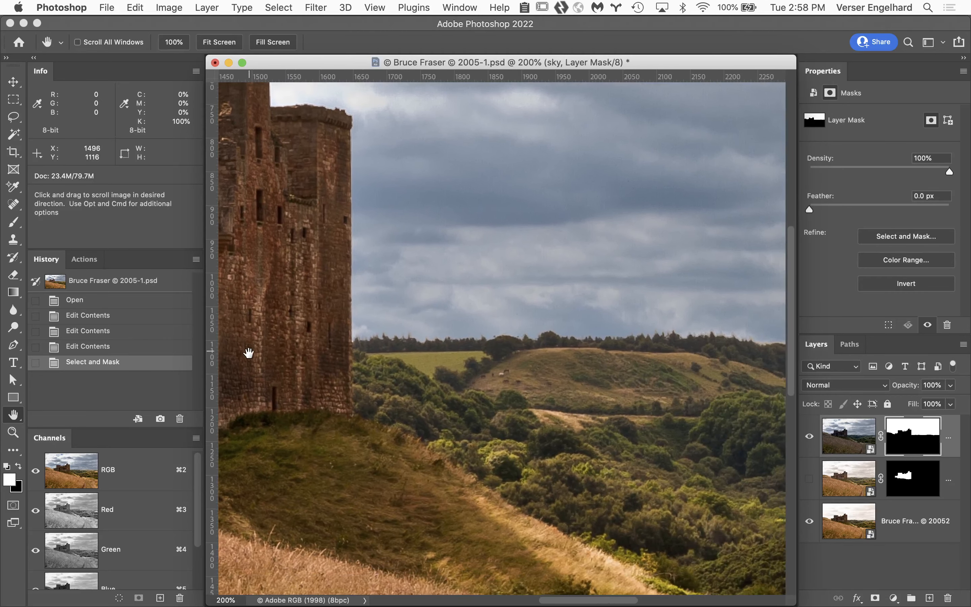
scroll(249, 352, "right", 10)
scroll(248, 352, "down", 2)
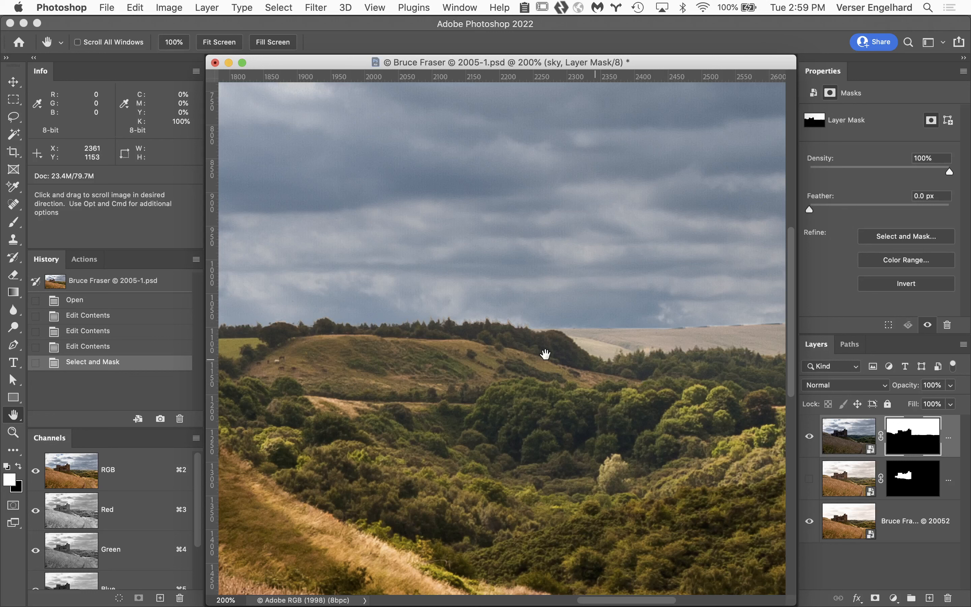
mouse_move(139, 604)
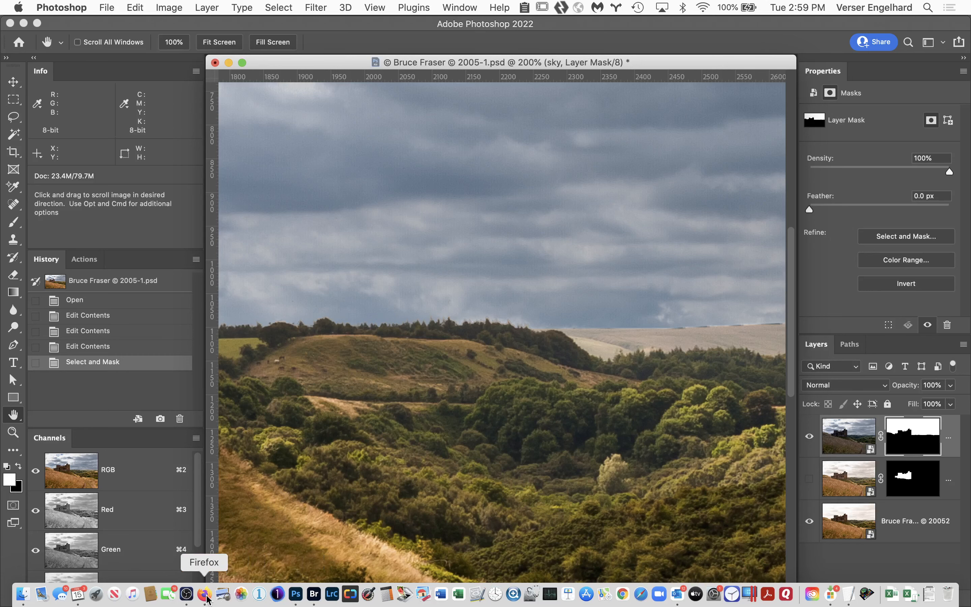
left_click(186, 593)
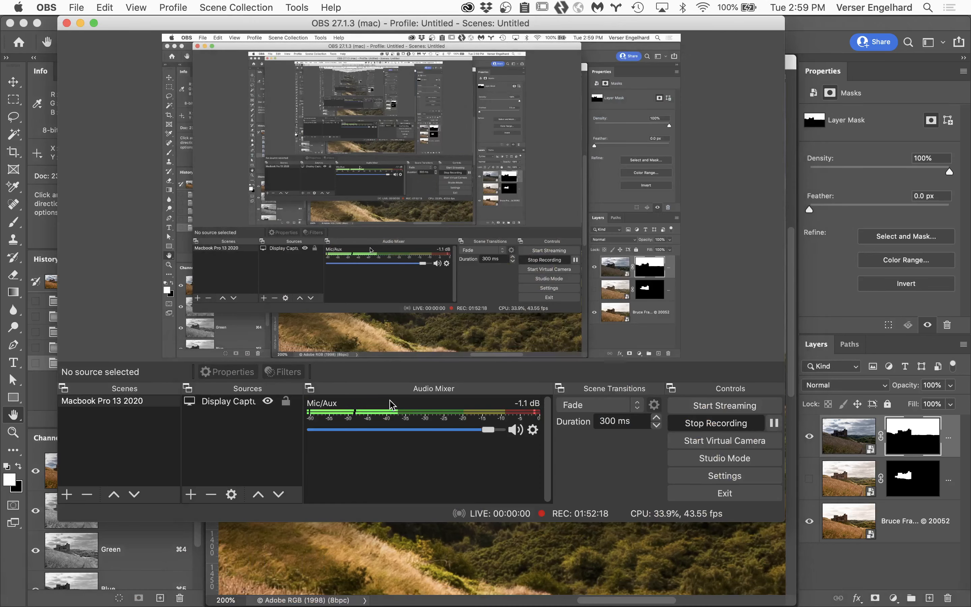